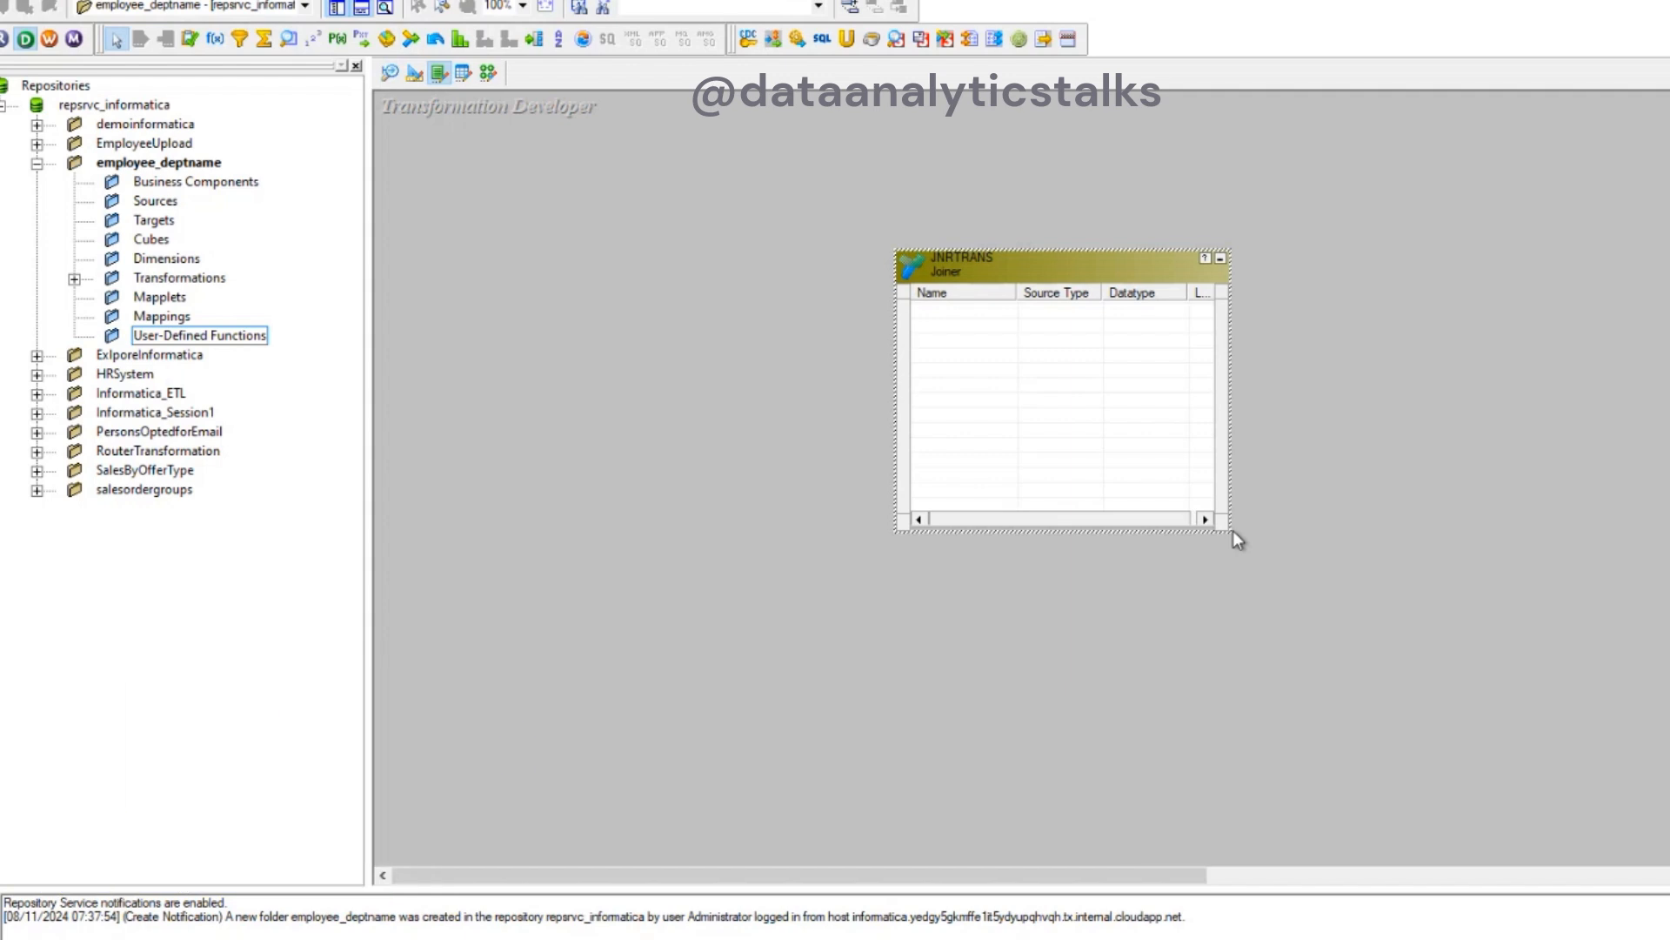
- Examine the JNRTRANS joiner's condition and properties, including the available join types, and close its editor
{"action": "double_click", "coordinate": [1049, 263]}
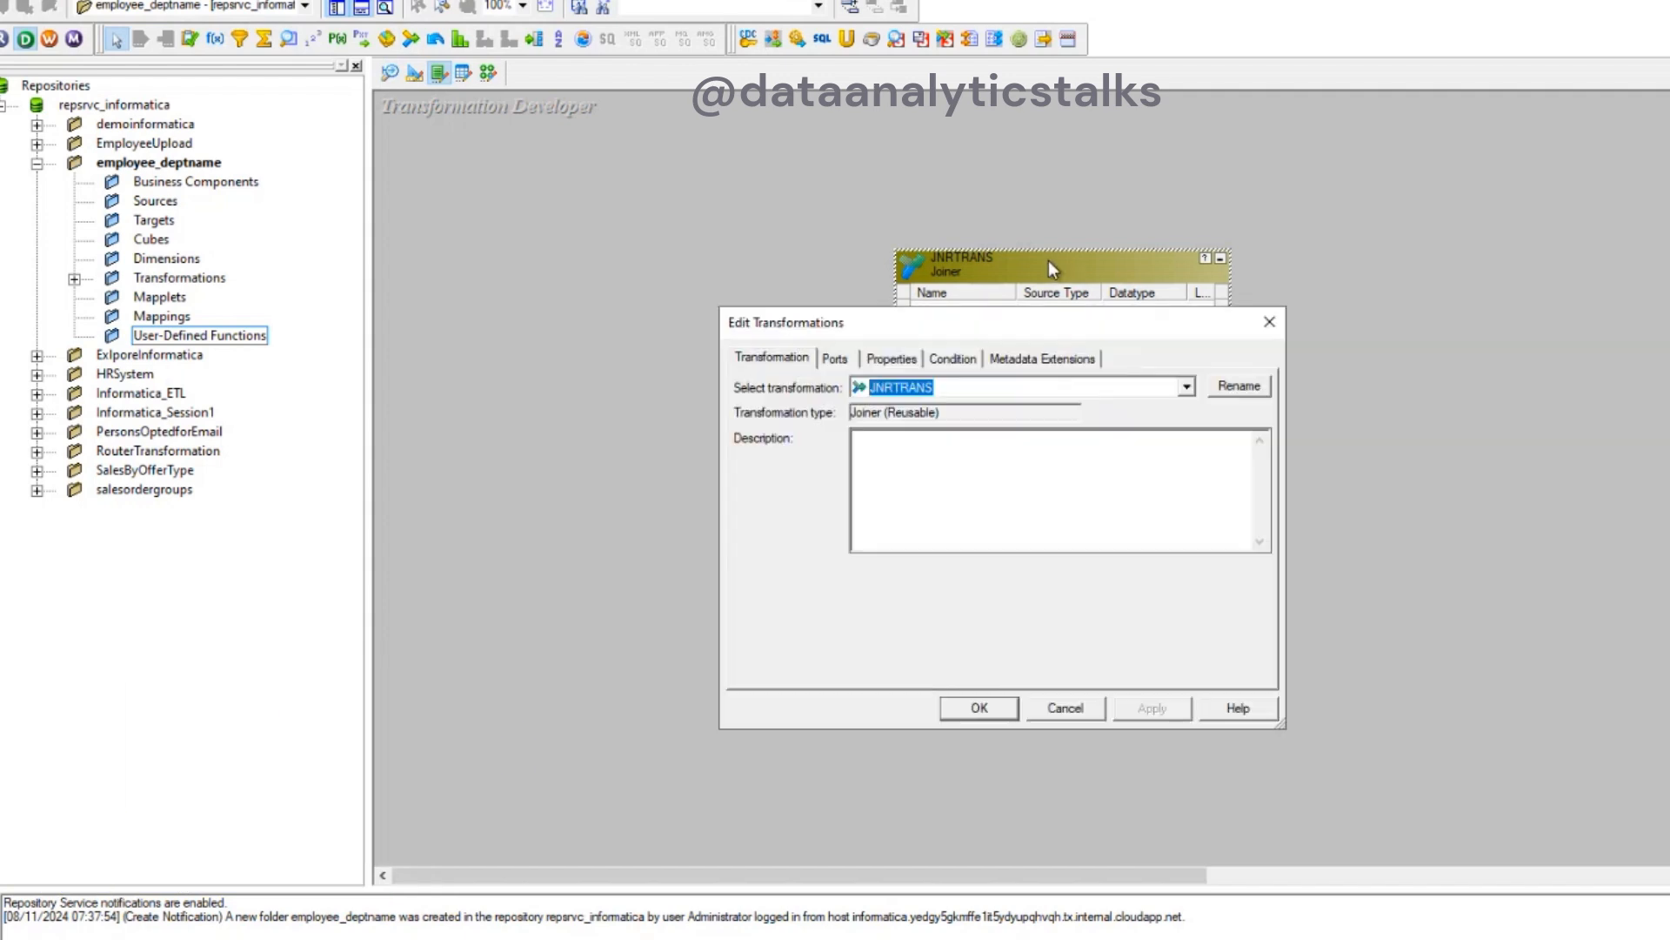
{"action": "left_click", "coordinate": [955, 359]}
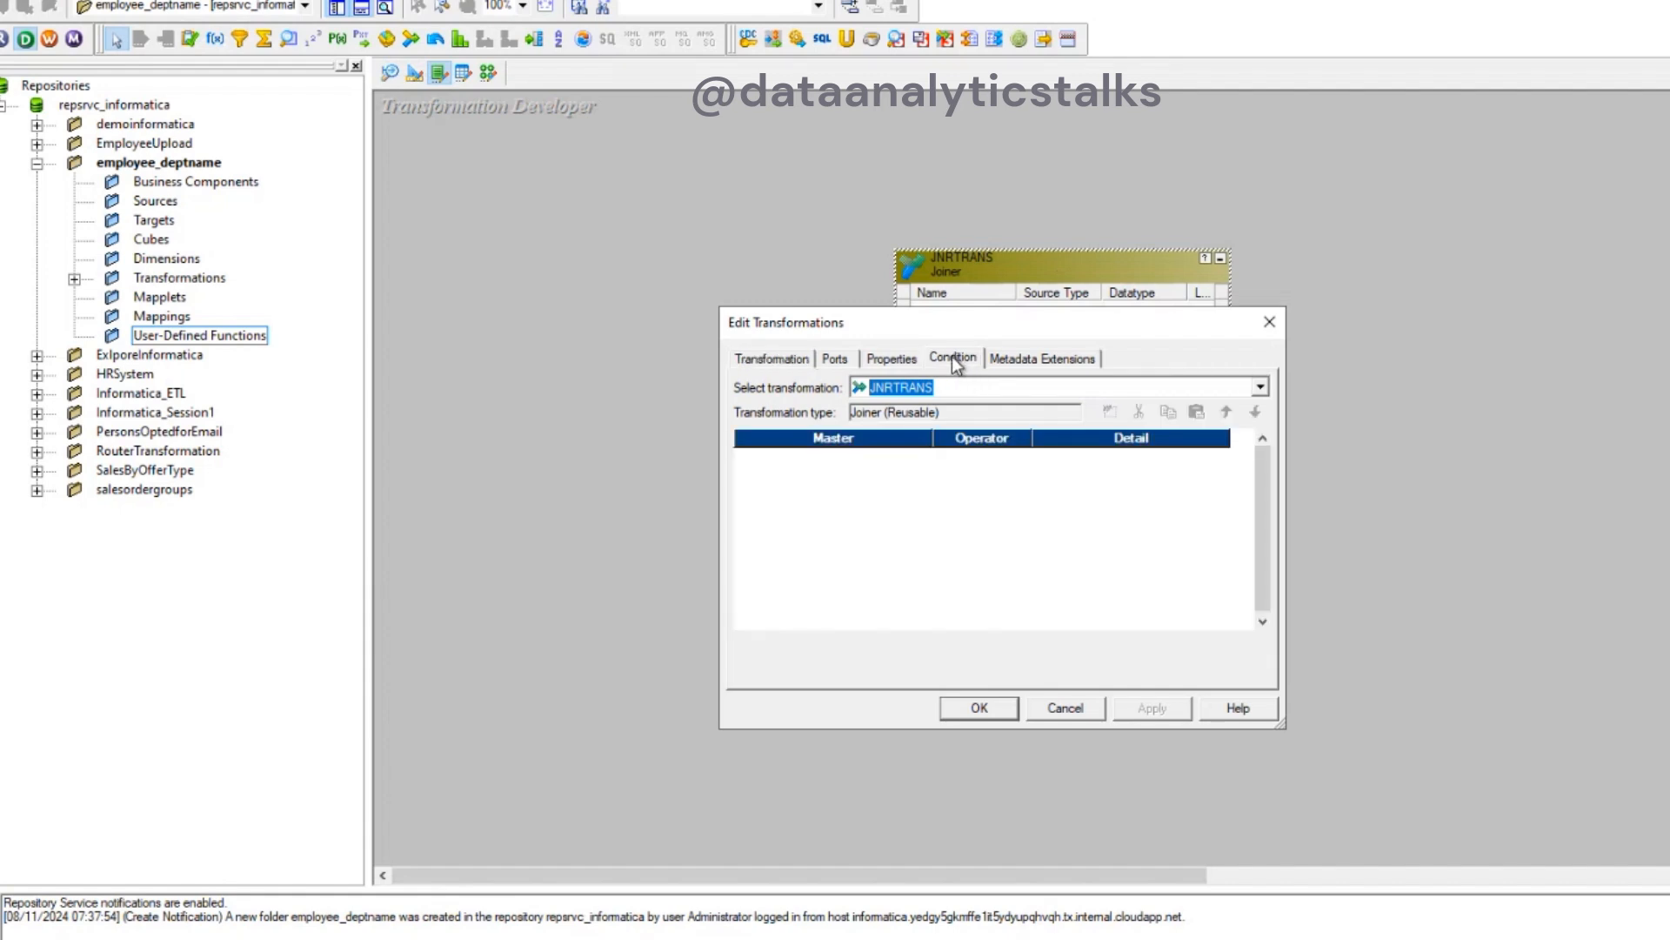
{"action": "left_click", "coordinate": [894, 358]}
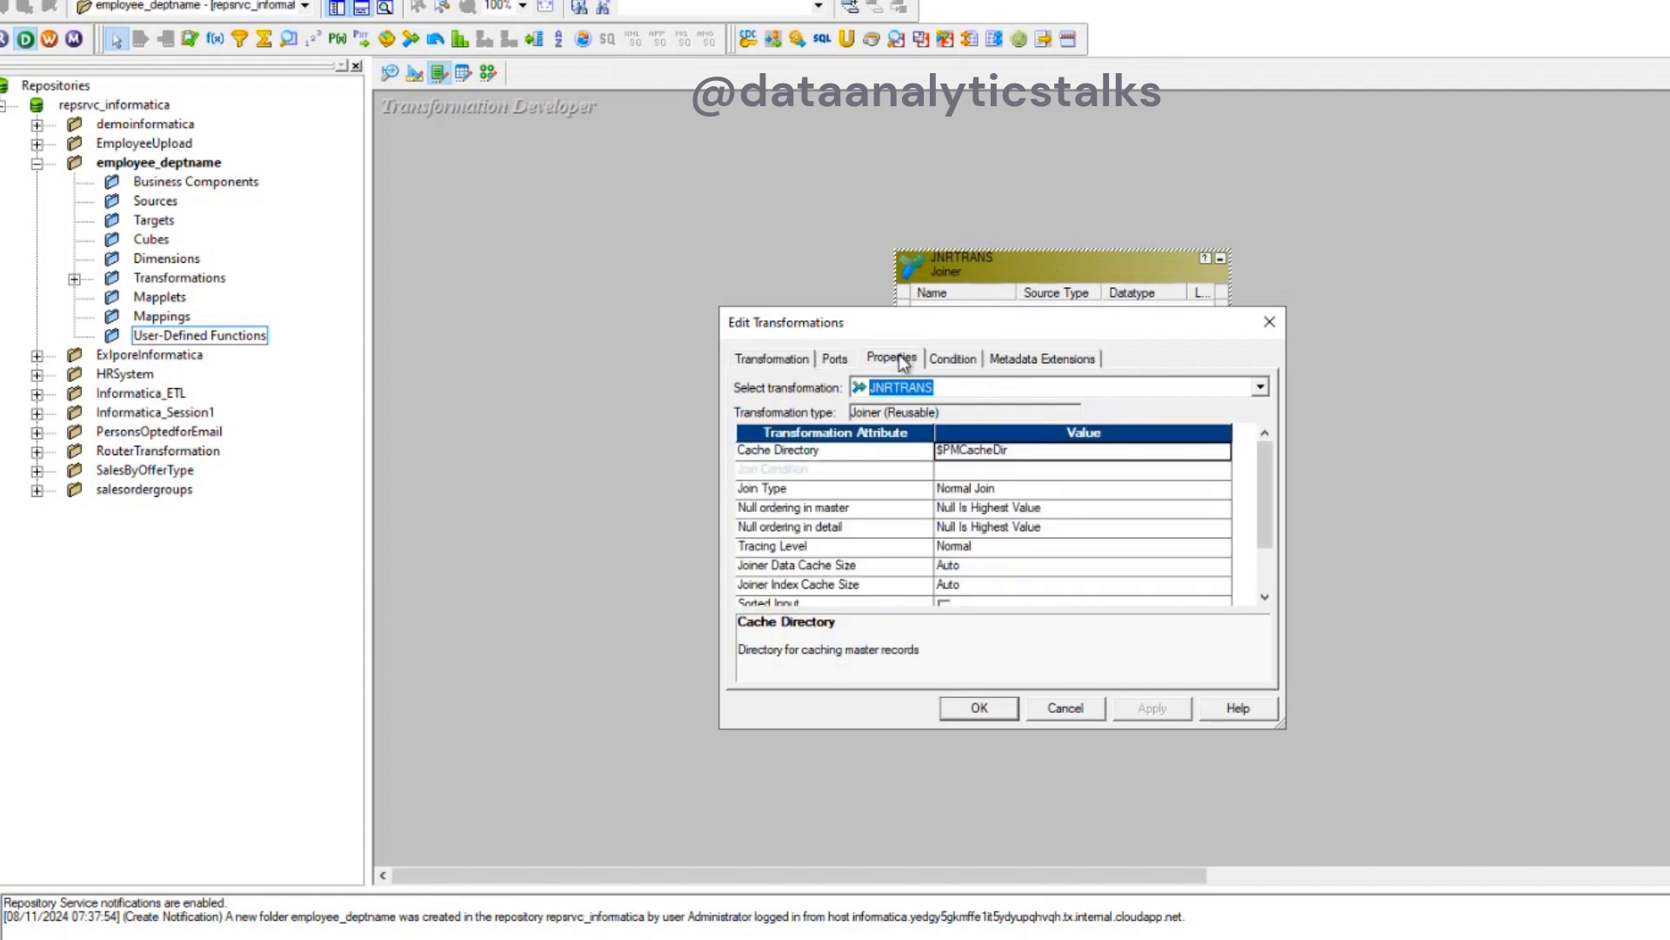
{"action": "left_click", "coordinate": [1049, 493]}
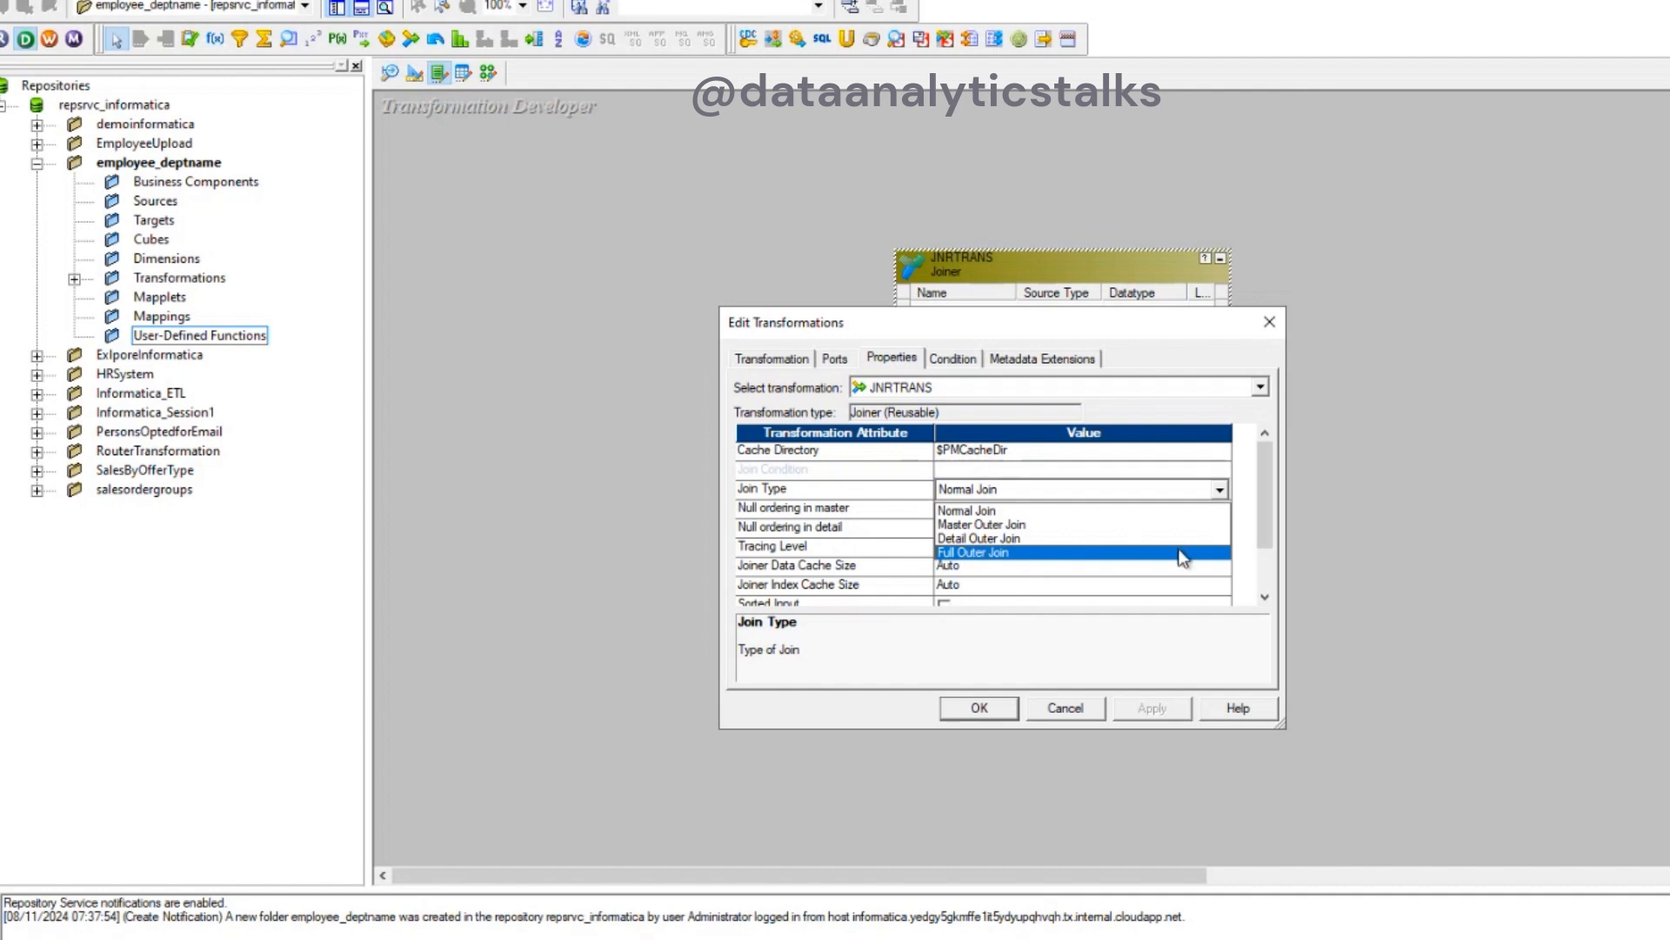
{"action": "left_click", "coordinate": [1271, 540]}
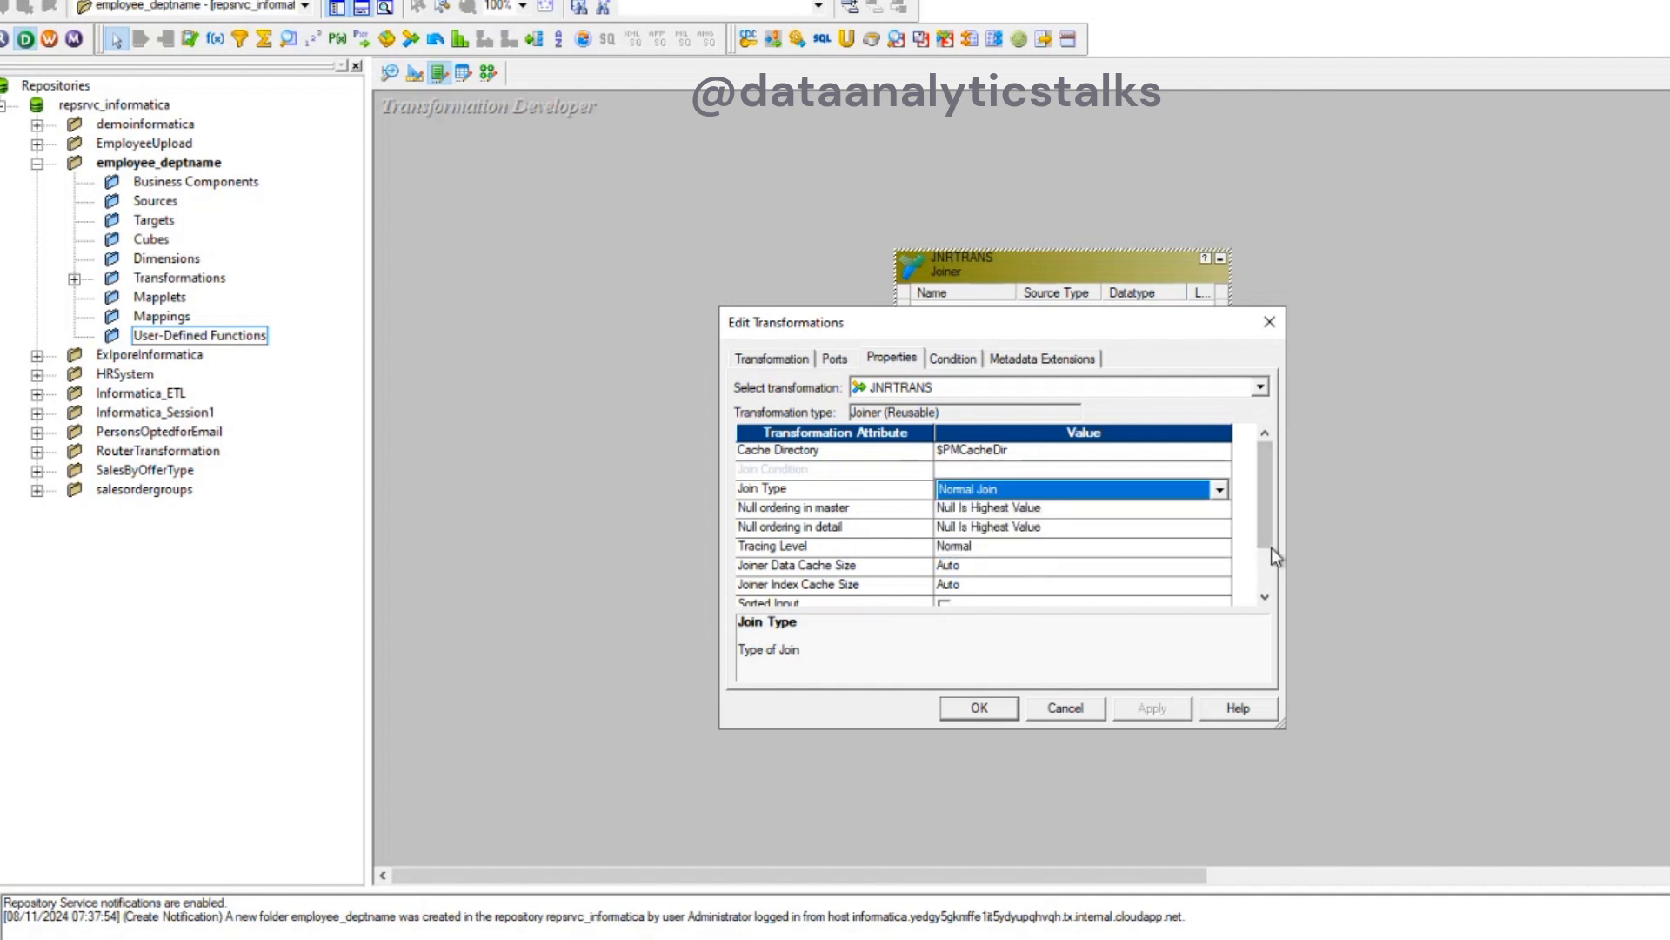
{"action": "left_click_drag", "start_coordinate": [1265, 524], "coordinate": [1266, 566]}
{"action": "left_click", "coordinate": [1263, 468]}
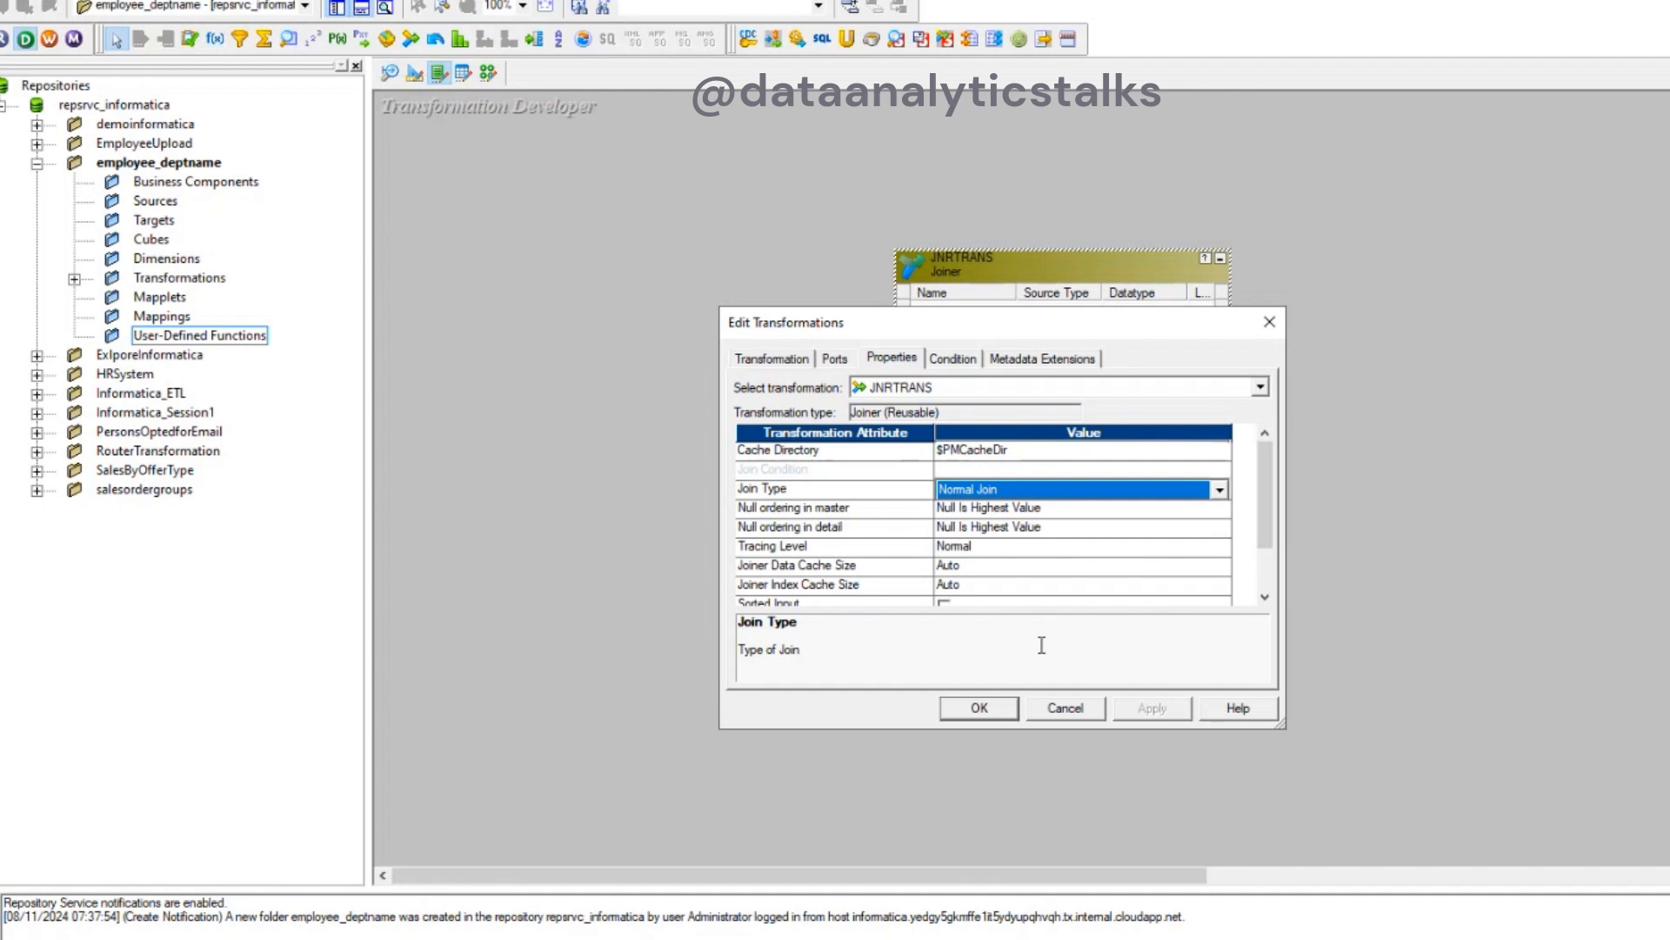
{"action": "left_click", "coordinate": [994, 707]}
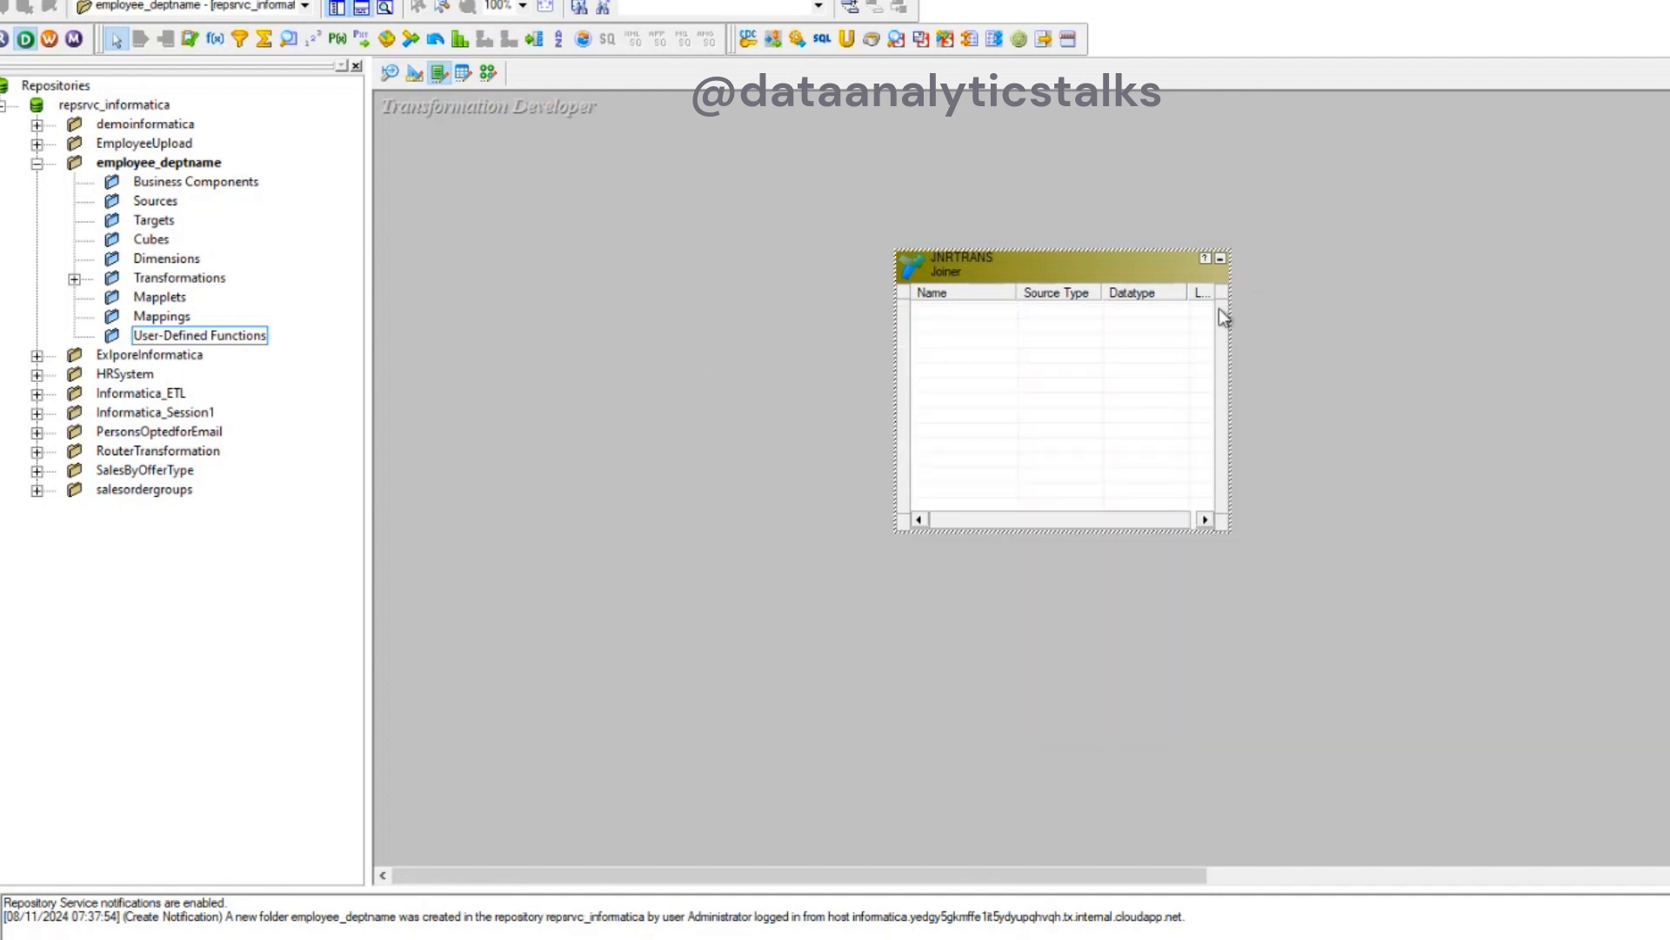
- Minimize the JNRTRANS joiner transformation and delete it from the repository
{"action": "left_click", "coordinate": [1220, 259]}
{"action": "left_click_drag", "start_coordinate": [1084, 396], "coordinate": [827, 228]}
{"action": "key", "text": "Delete"}
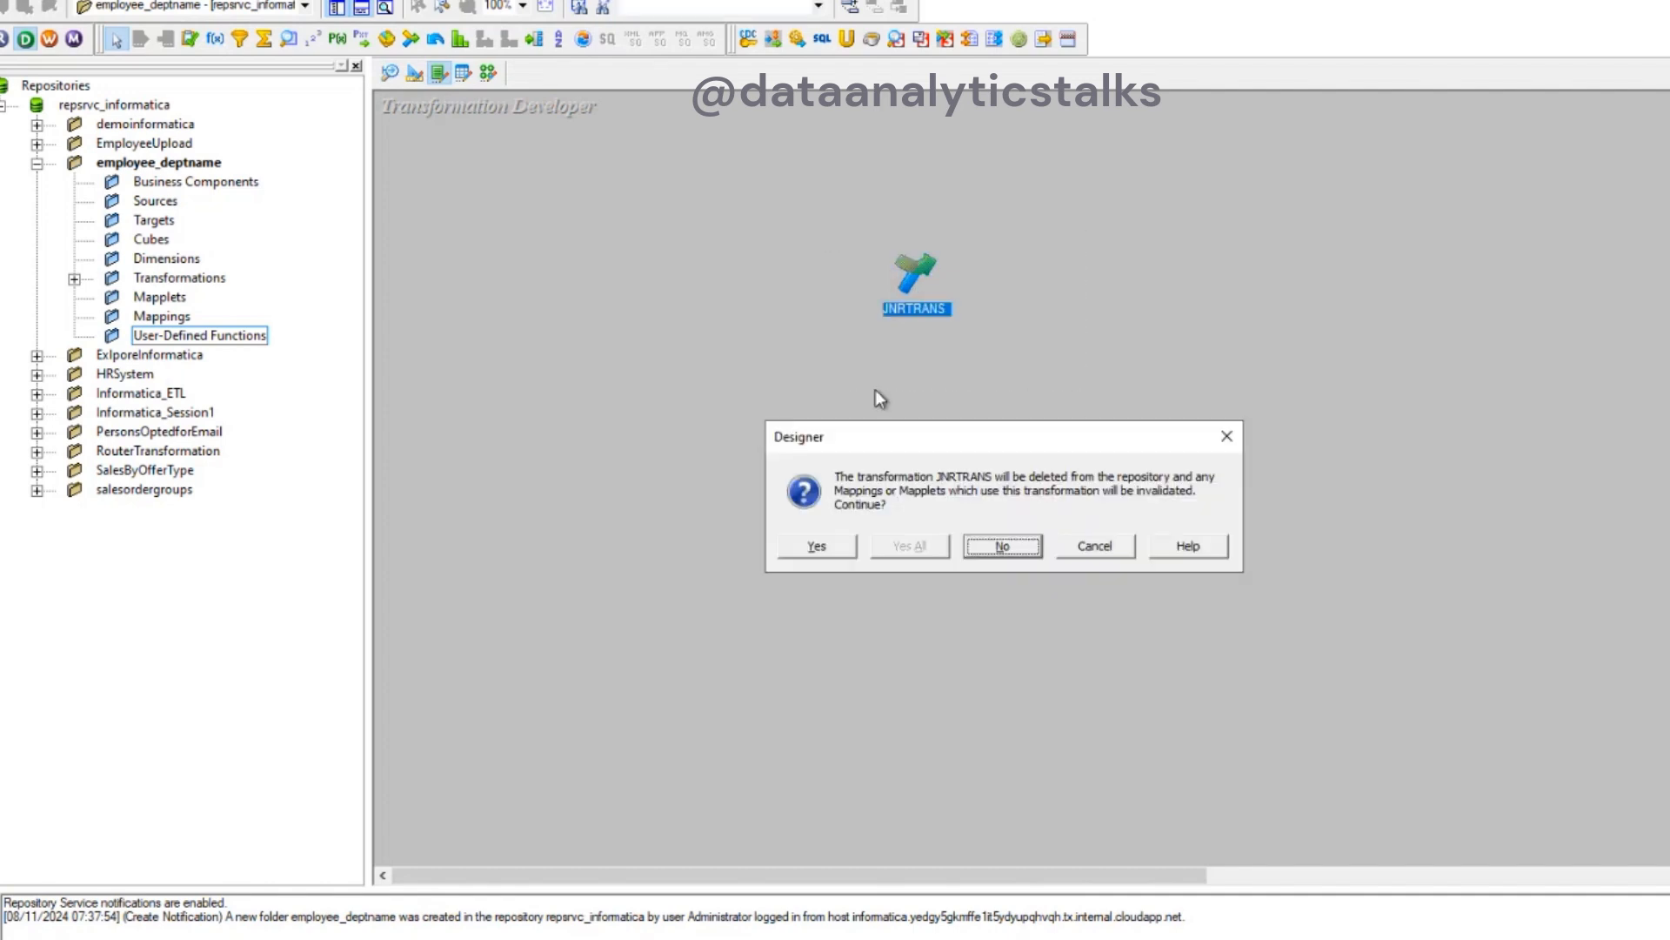
{"action": "left_click", "coordinate": [794, 547]}
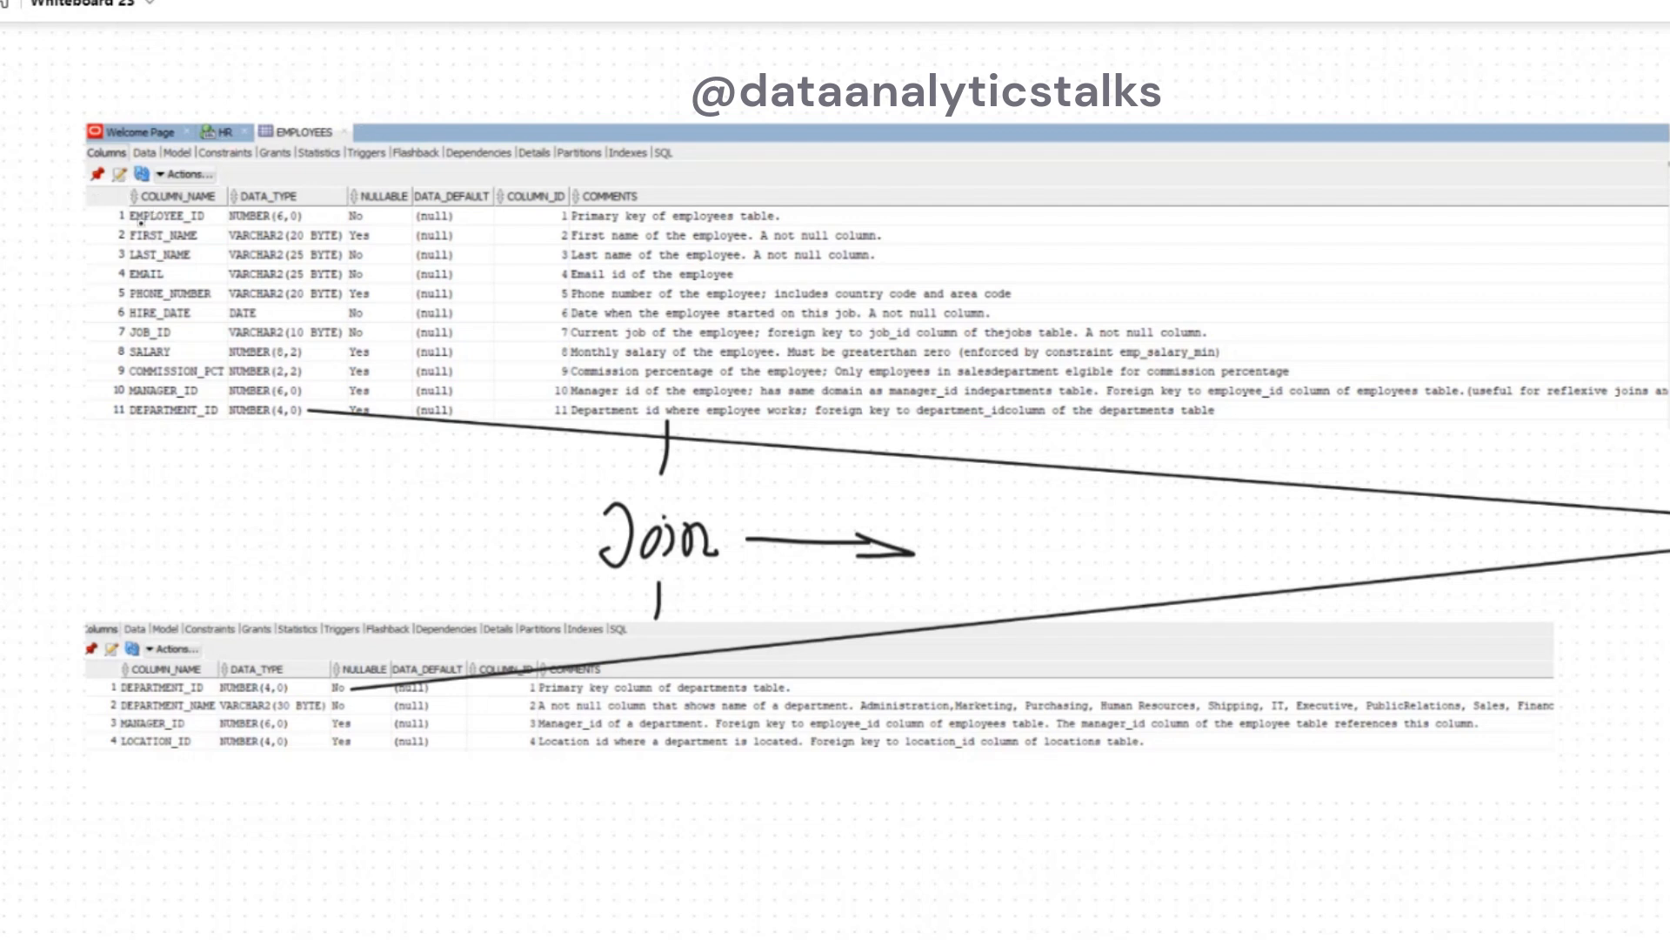
- Switch to Microsoft Whiteboard, mark EMPLOYEE_ID, MANAGER_ID and DEPARTMENT_ID in the employees table, and link both tables' DEPARTMENT_ID columns with arrows
{"action": "left_click_drag", "start_coordinate": [44, 224], "coordinate": [103, 218]}
{"action": "mouse_move", "coordinate": [45, 466]}
{"action": "left_mouse_down"}
{"action": "mouse_move", "coordinate": [96, 413]}
{"action": "mouse_move", "coordinate": [99, 445]}
{"action": "mouse_move", "coordinate": [85, 391]}
{"action": "mouse_move", "coordinate": [78, 413]}
{"action": "left_mouse_up"}
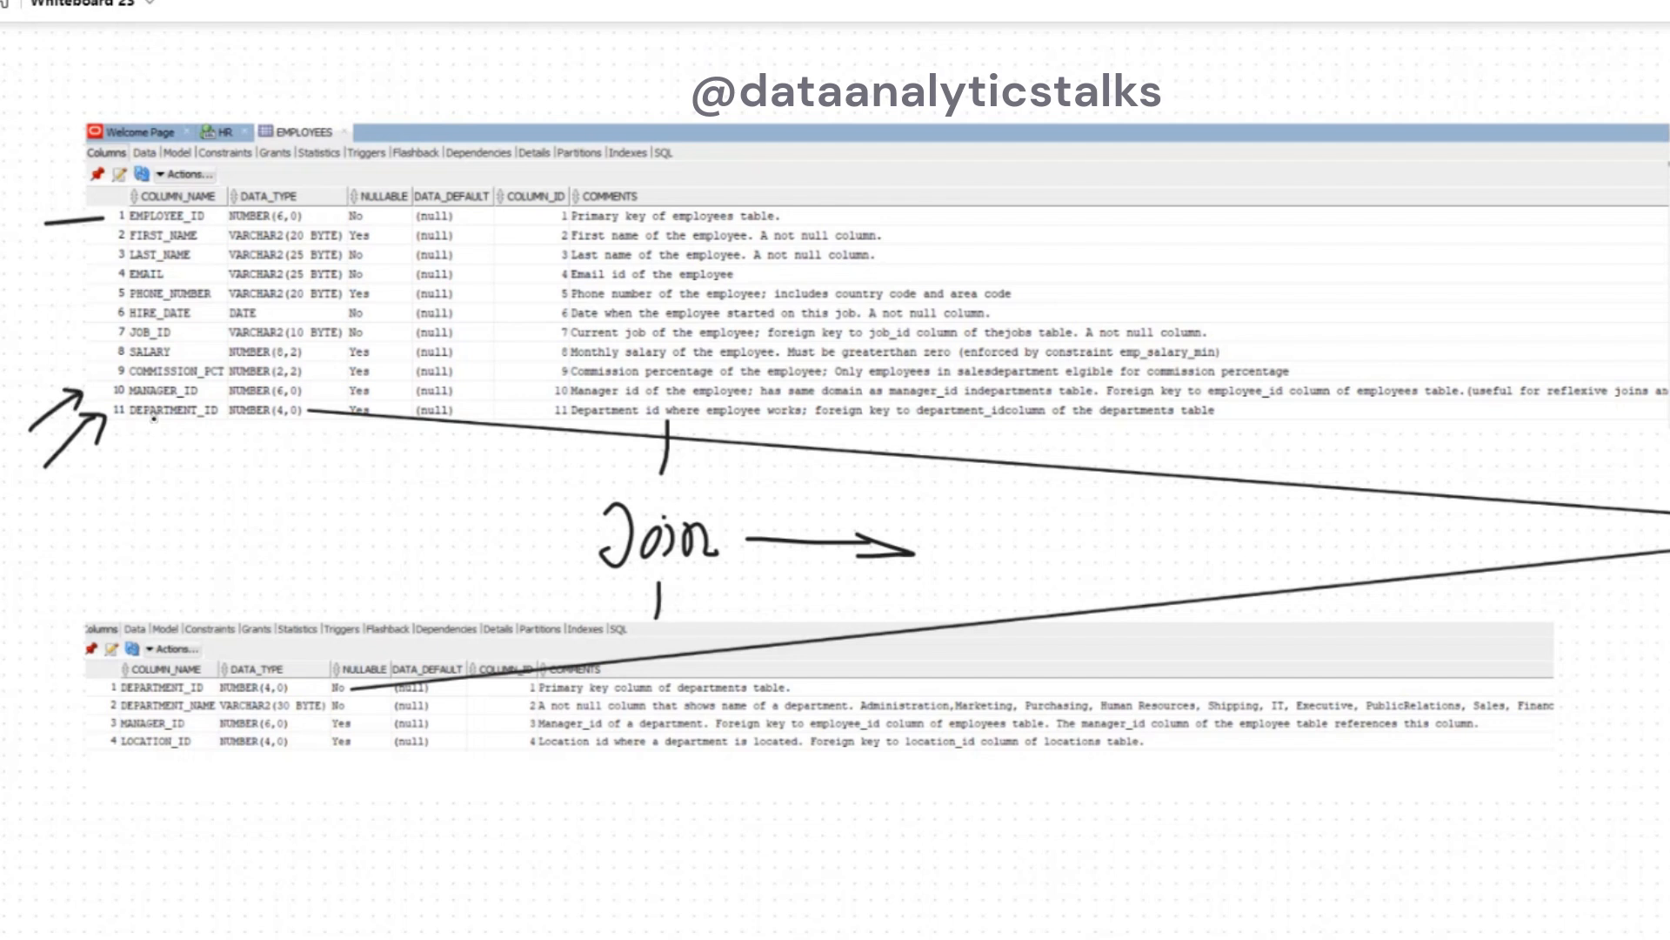
{"action": "mouse_move", "coordinate": [154, 418]}
{"action": "left_mouse_down"}
{"action": "mouse_move", "coordinate": [149, 611]}
{"action": "mouse_move", "coordinate": [135, 610]}
{"action": "mouse_move", "coordinate": [193, 578]}
{"action": "left_mouse_up"}
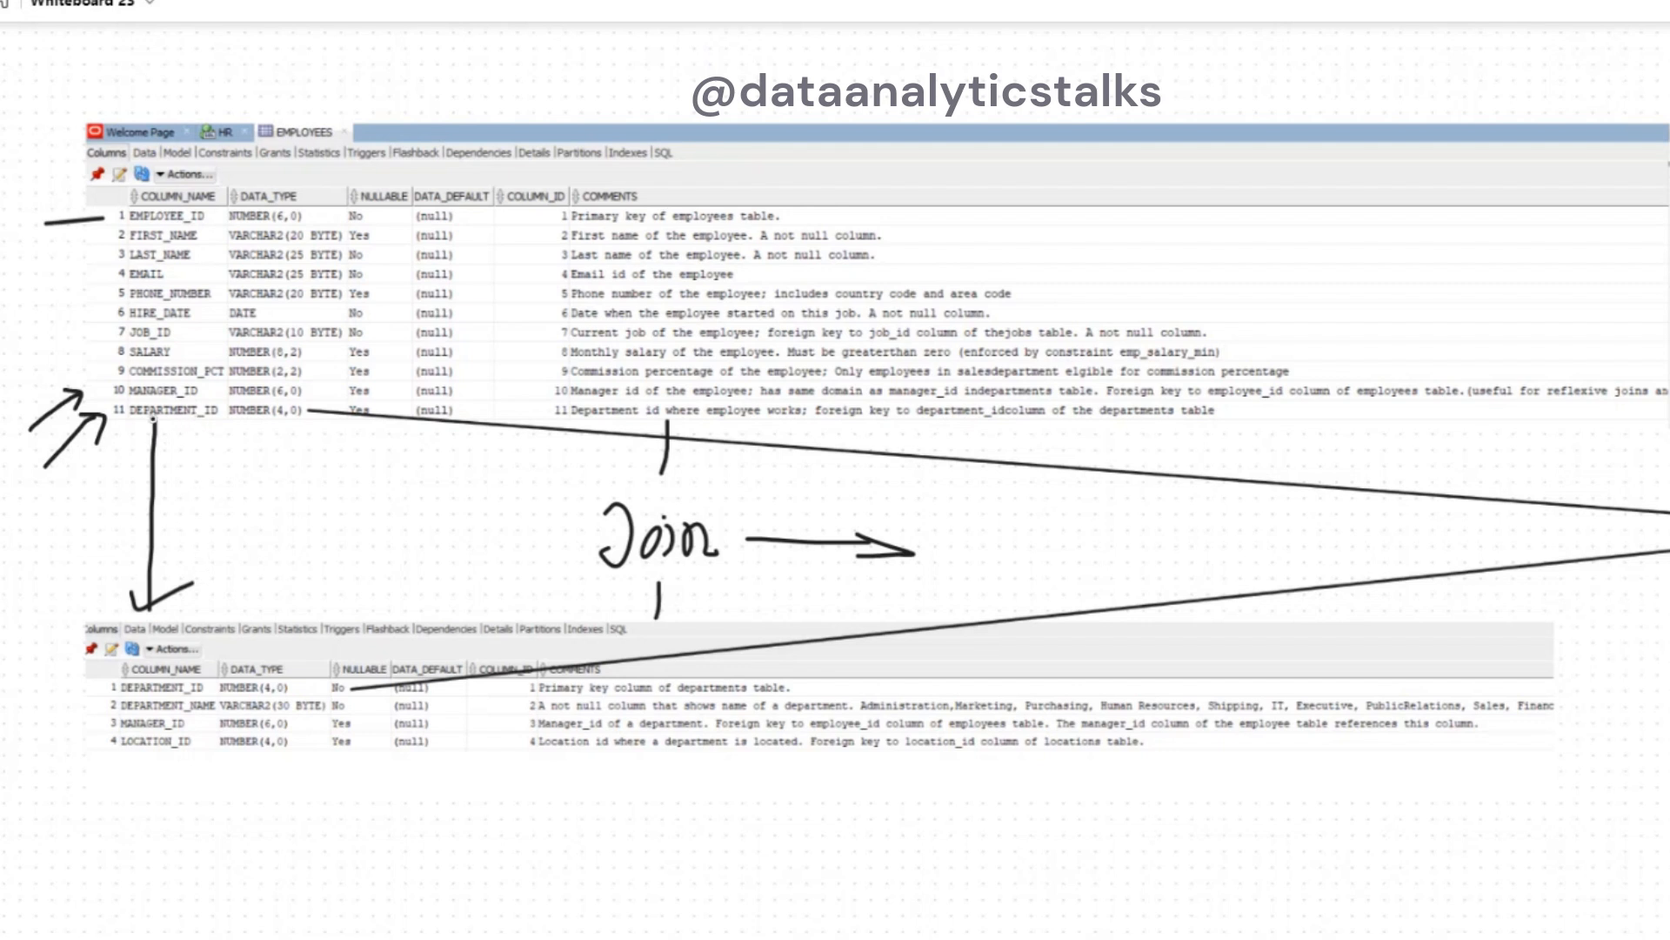
{"action": "mouse_move", "coordinate": [26, 698]}
{"action": "left_mouse_down"}
{"action": "mouse_move", "coordinate": [100, 698]}
{"action": "mouse_move", "coordinate": [79, 717]}
{"action": "left_mouse_up"}
{"action": "mouse_move", "coordinate": [106, 687]}
{"action": "left_mouse_down"}
{"action": "mouse_move", "coordinate": [43, 564]}
{"action": "mouse_move", "coordinate": [124, 430]}
{"action": "mouse_move", "coordinate": [135, 449]}
{"action": "left_mouse_up"}
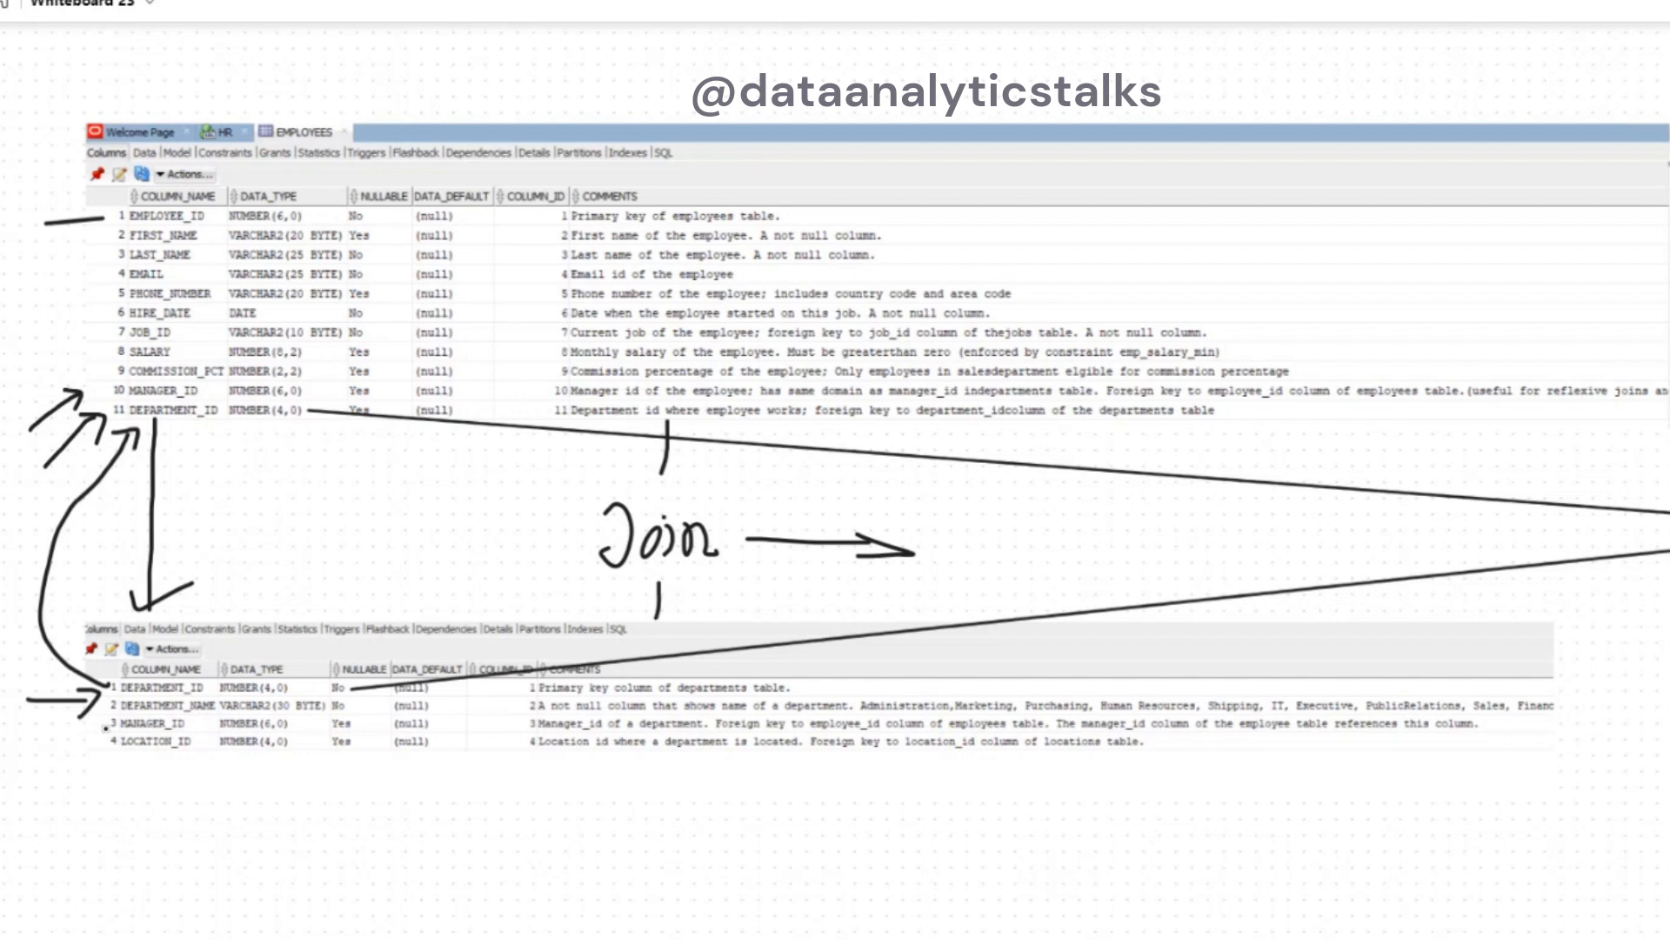
- Draw a line from the departments table's MANAGER_ID to a handwritten manager abbreviation enclosed in a box
{"action": "mouse_move", "coordinate": [105, 727]}
{"action": "left_mouse_down"}
{"action": "mouse_move", "coordinate": [62, 736]}
{"action": "mouse_move", "coordinate": [50, 848]}
{"action": "mouse_move", "coordinate": [106, 918]}
{"action": "mouse_move", "coordinate": [186, 920]}
{"action": "left_mouse_up"}
{"action": "mouse_move", "coordinate": [216, 895]}
{"action": "left_mouse_down"}
{"action": "mouse_move", "coordinate": [193, 936]}
{"action": "mouse_move", "coordinate": [224, 917]}
{"action": "left_mouse_up"}
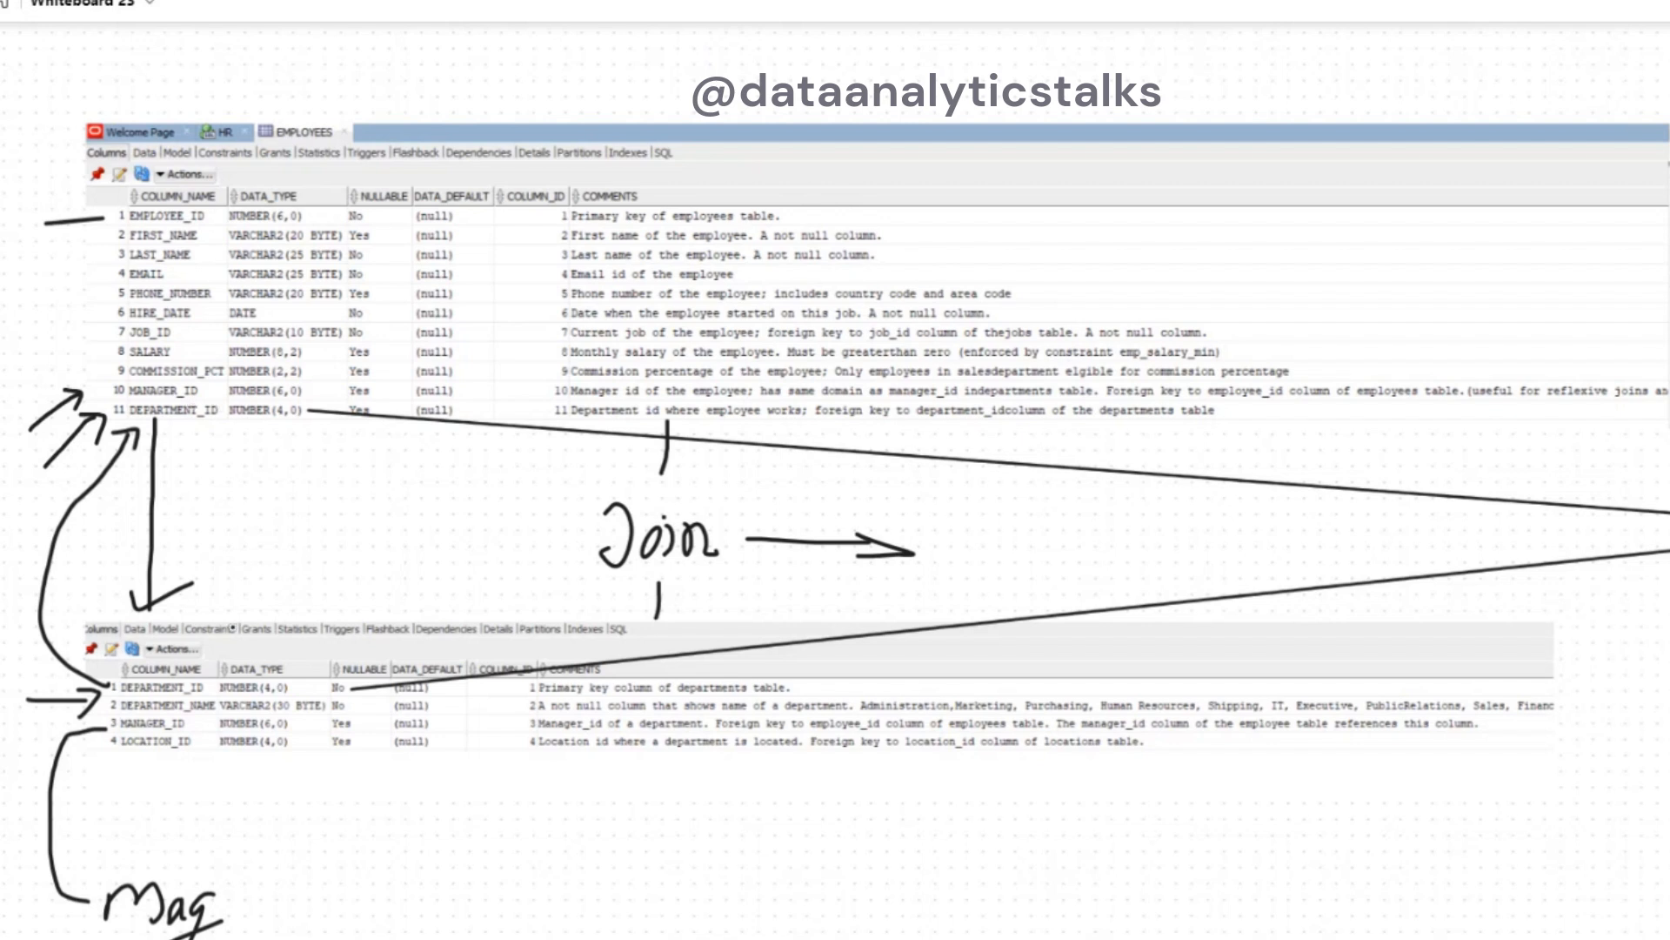
{"action": "mouse_move", "coordinate": [95, 859]}
{"action": "left_mouse_down"}
{"action": "mouse_move", "coordinate": [280, 868]}
{"action": "mouse_move", "coordinate": [279, 938]}
{"action": "mouse_move", "coordinate": [87, 860]}
{"action": "left_mouse_up"}
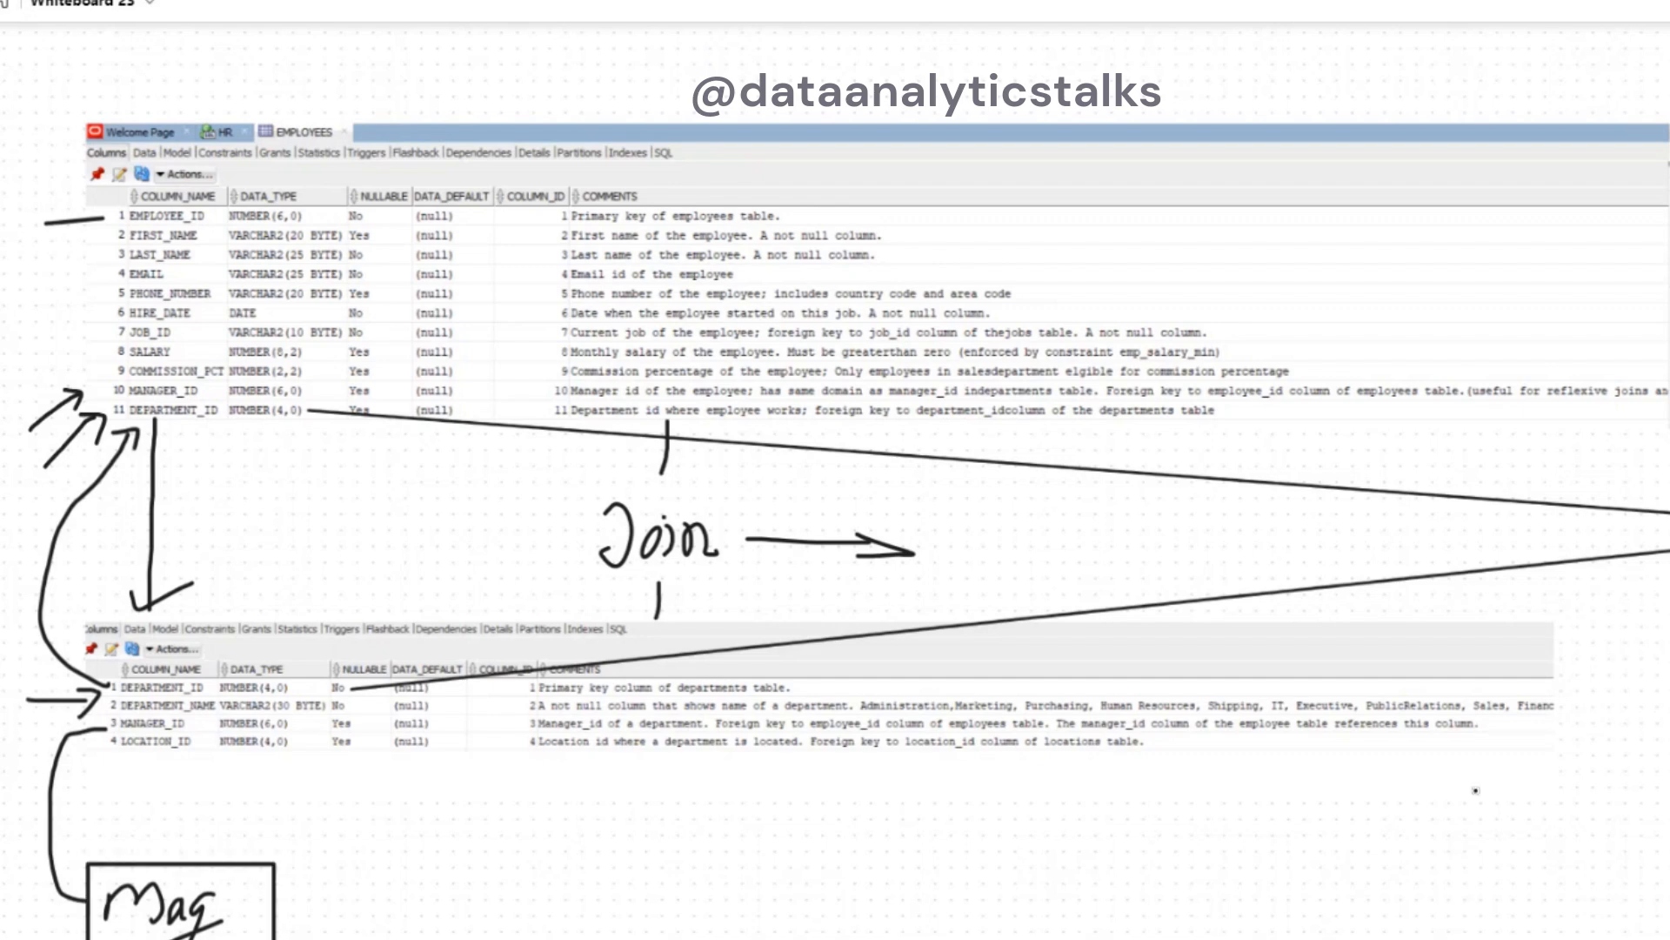
- Examine the columns of the joined target table, including DEPARTMENT_ID and DEPT_NAME
{"action": "left_click_drag", "start_coordinate": [1357, 825], "coordinate": [1399, 873]}
{"action": "left_click_drag", "start_coordinate": [1669, 814], "coordinate": [623, 850]}
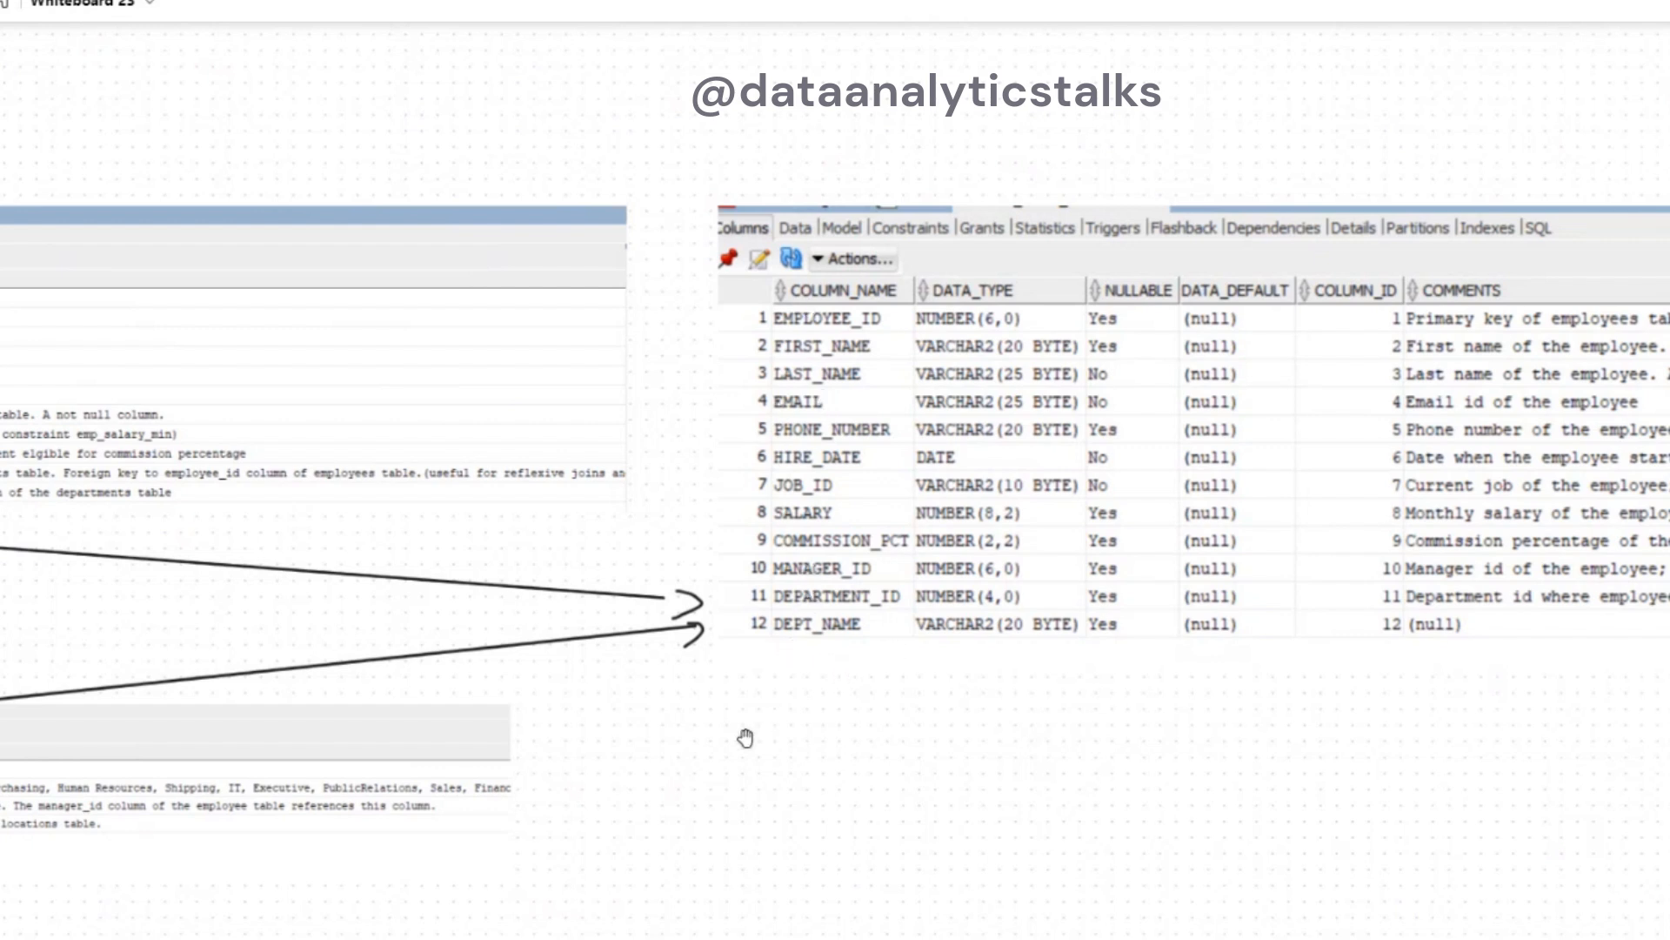
{"action": "left_click_drag", "start_coordinate": [696, 749], "coordinate": [1669, 700]}
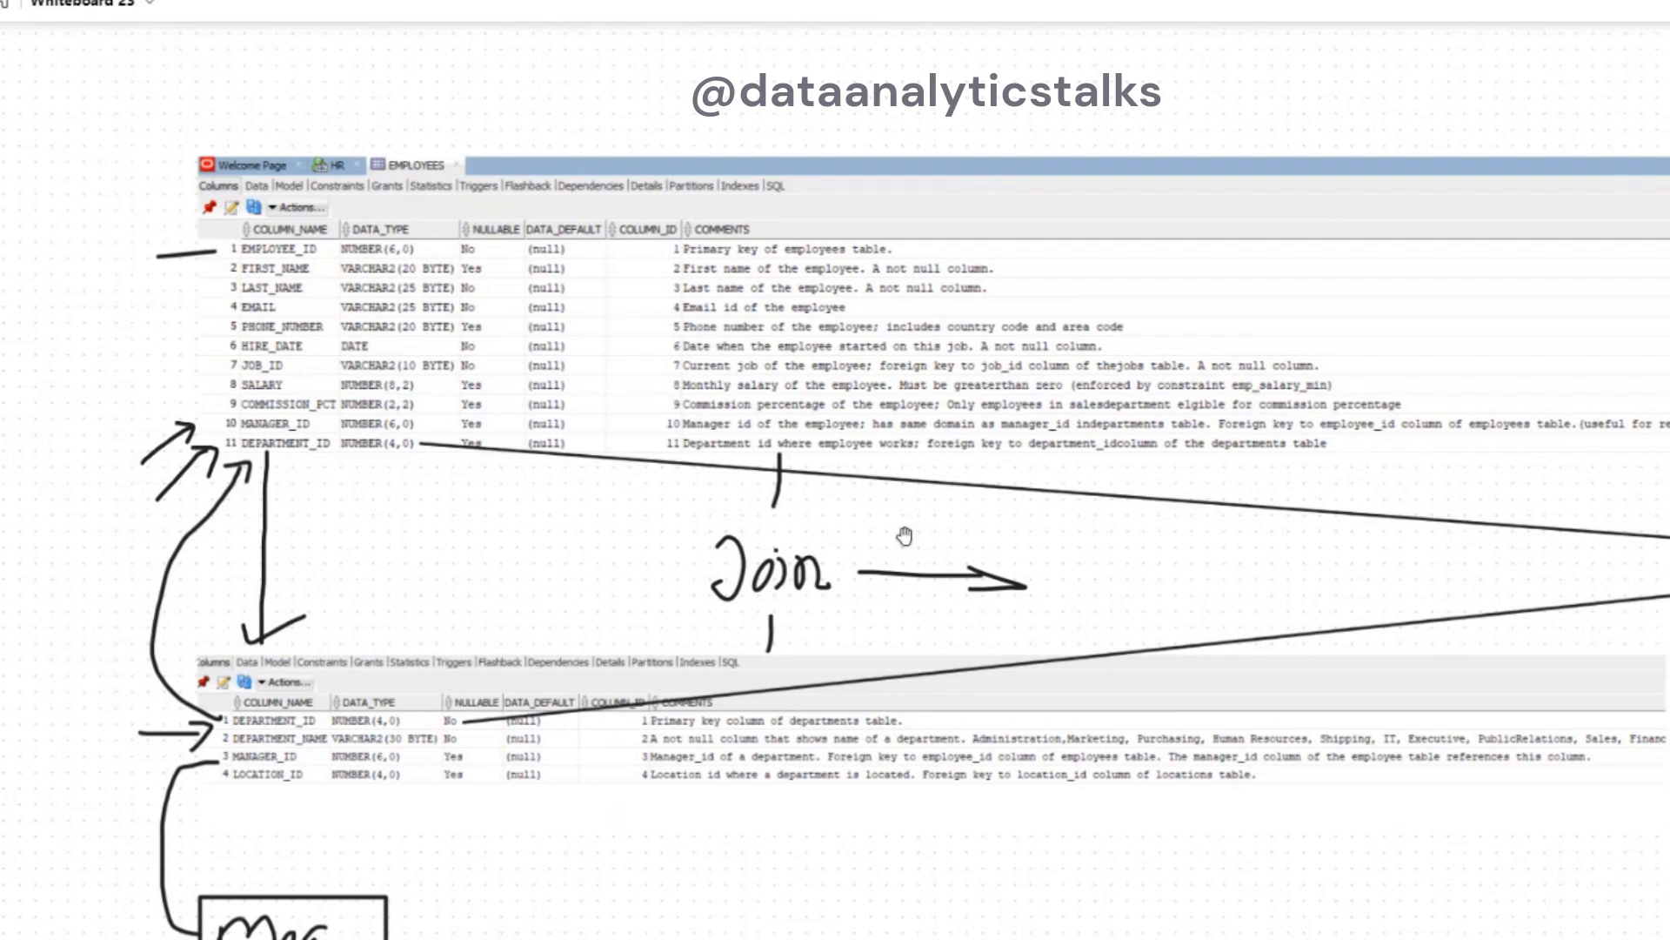
- Underline "active and connected transformation" and "the option to create joins in Informatica" in the Joiner Transformation notes
{"action": "left_click_drag", "start_coordinate": [1189, 85], "coordinate": [1140, 825]}
{"action": "left_click_drag", "start_coordinate": [1167, 191], "coordinate": [1182, 765]}
{"action": "left_click_drag", "start_coordinate": [1145, 417], "coordinate": [1029, 455]}
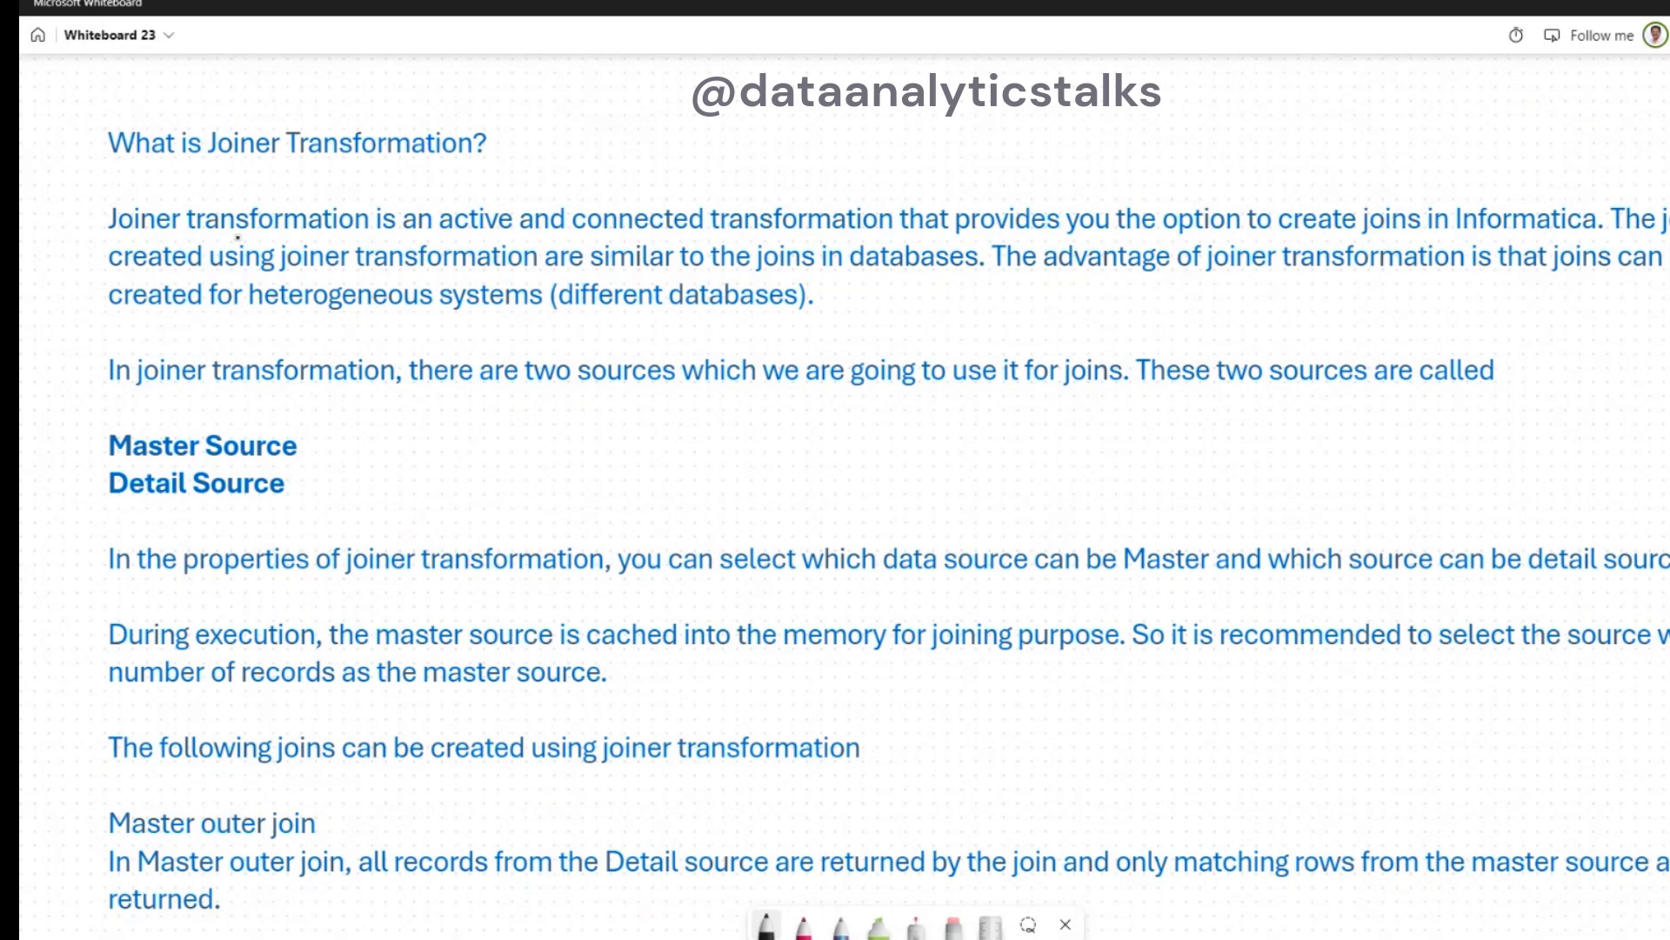
{"action": "left_click_drag", "start_coordinate": [457, 236], "coordinate": [889, 233]}
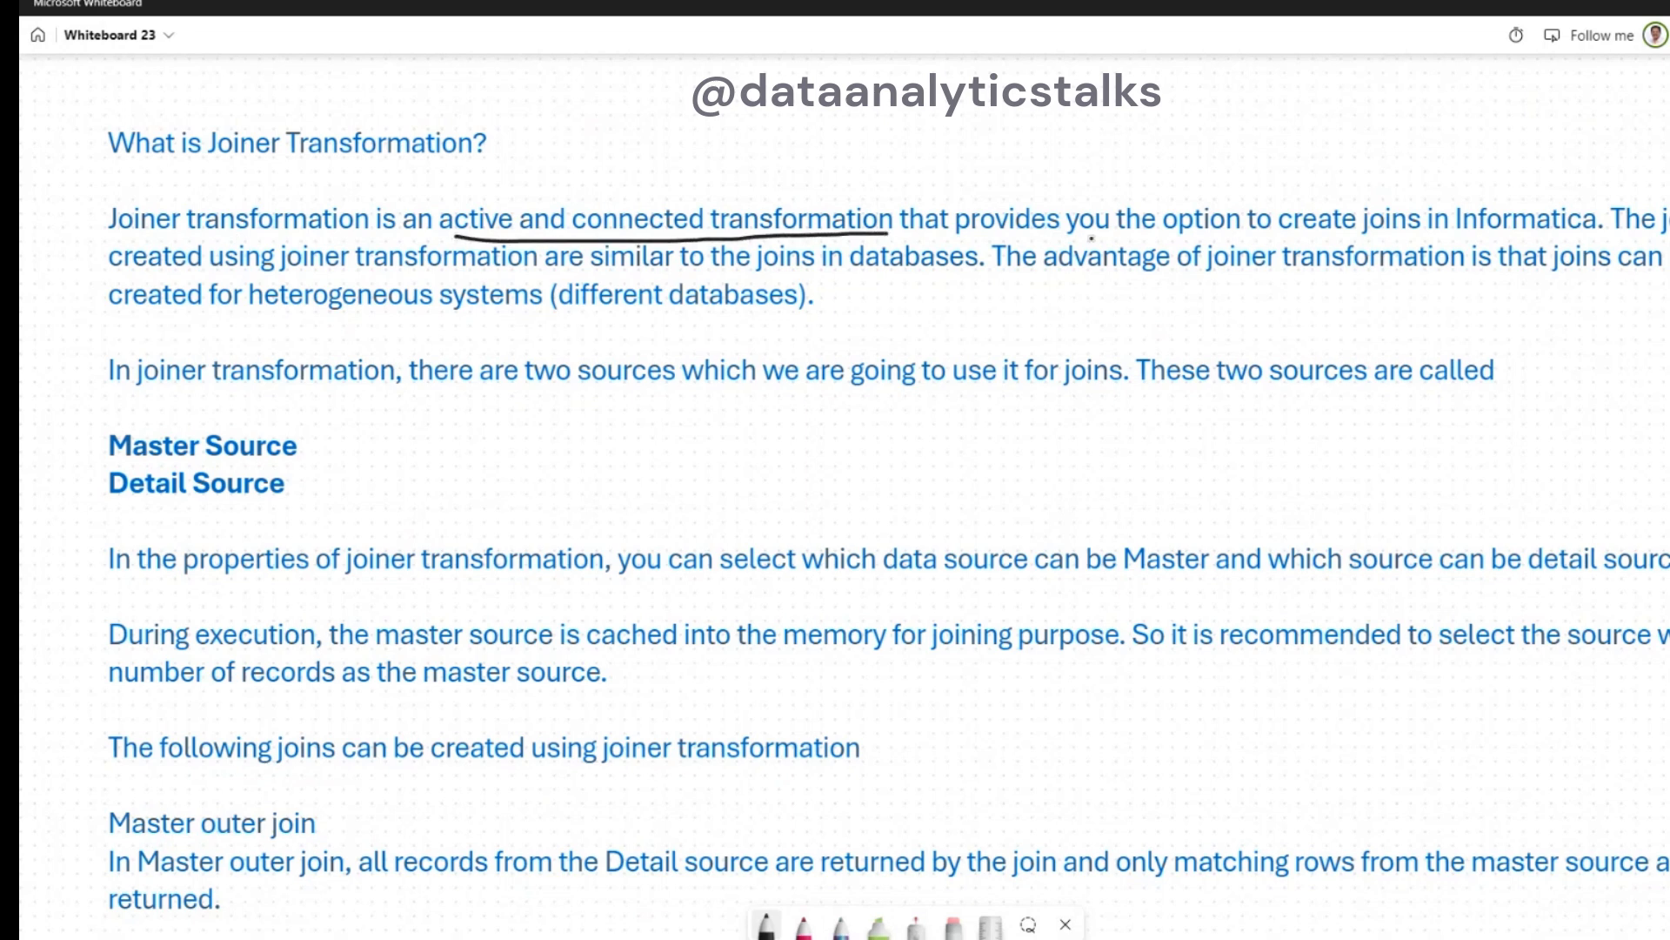
{"action": "left_click_drag", "start_coordinate": [1131, 237], "coordinate": [1599, 232]}
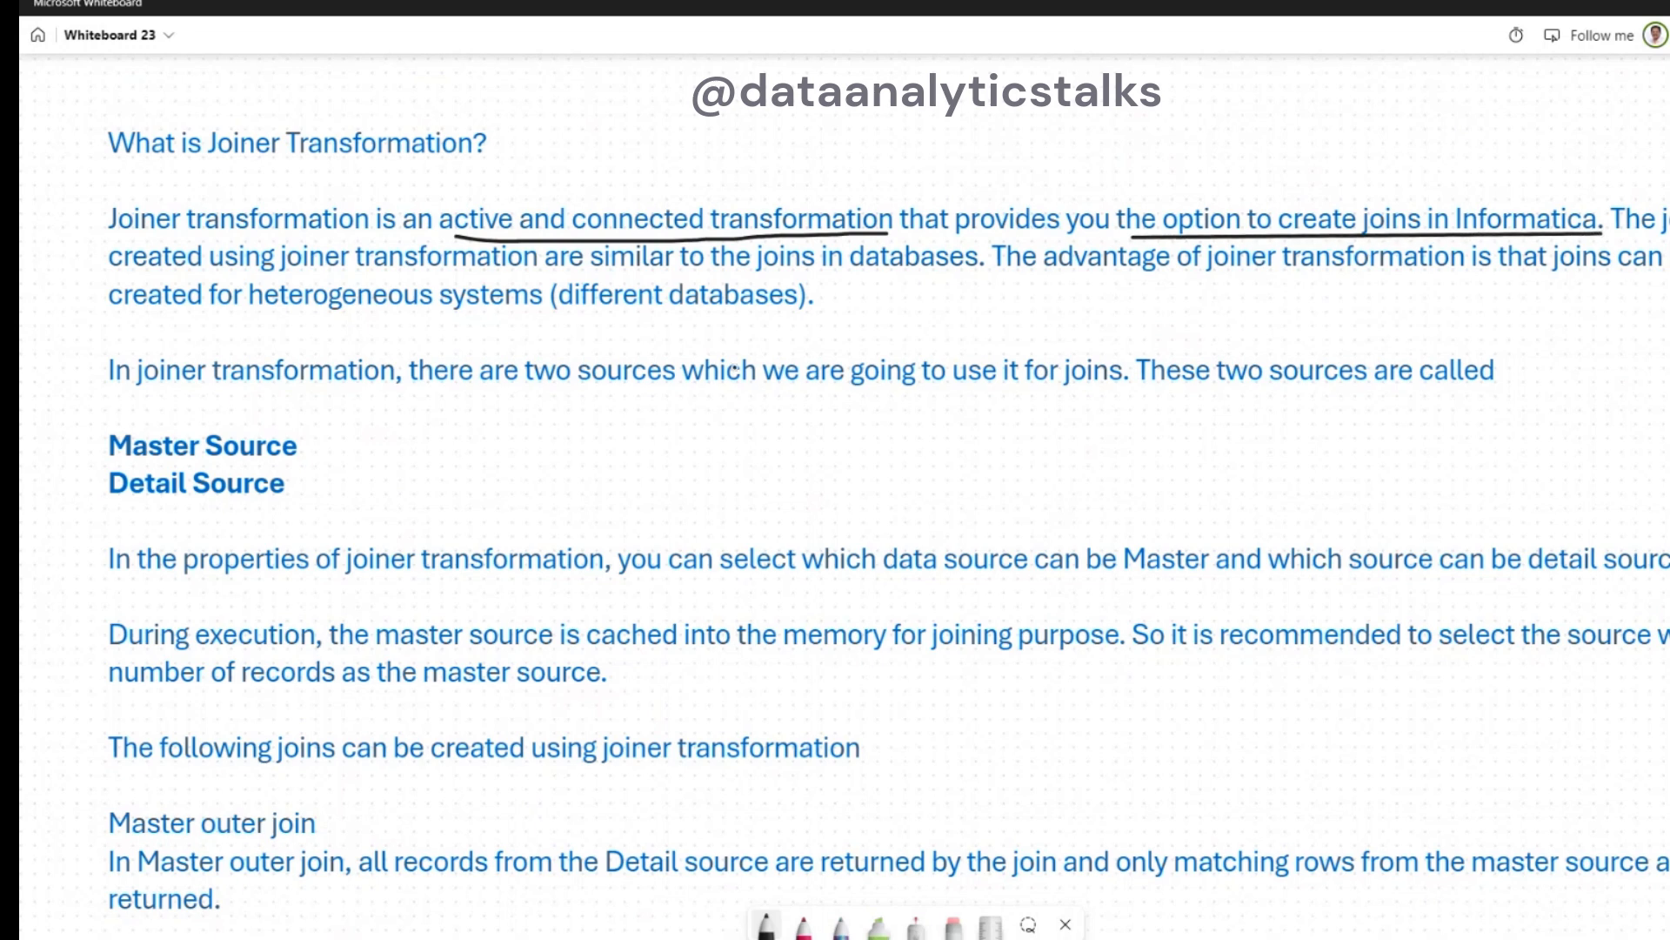
- Underline the phrases on database joins, the joiner's advantage and heterogeneous systems, adding a check mark and a brace around the definition paragraph
{"action": "left_click_drag", "start_coordinate": [165, 276], "coordinate": [582, 280]}
{"action": "left_click_drag", "start_coordinate": [692, 273], "coordinate": [961, 277]}
{"action": "left_click_drag", "start_coordinate": [1109, 283], "coordinate": [1467, 277]}
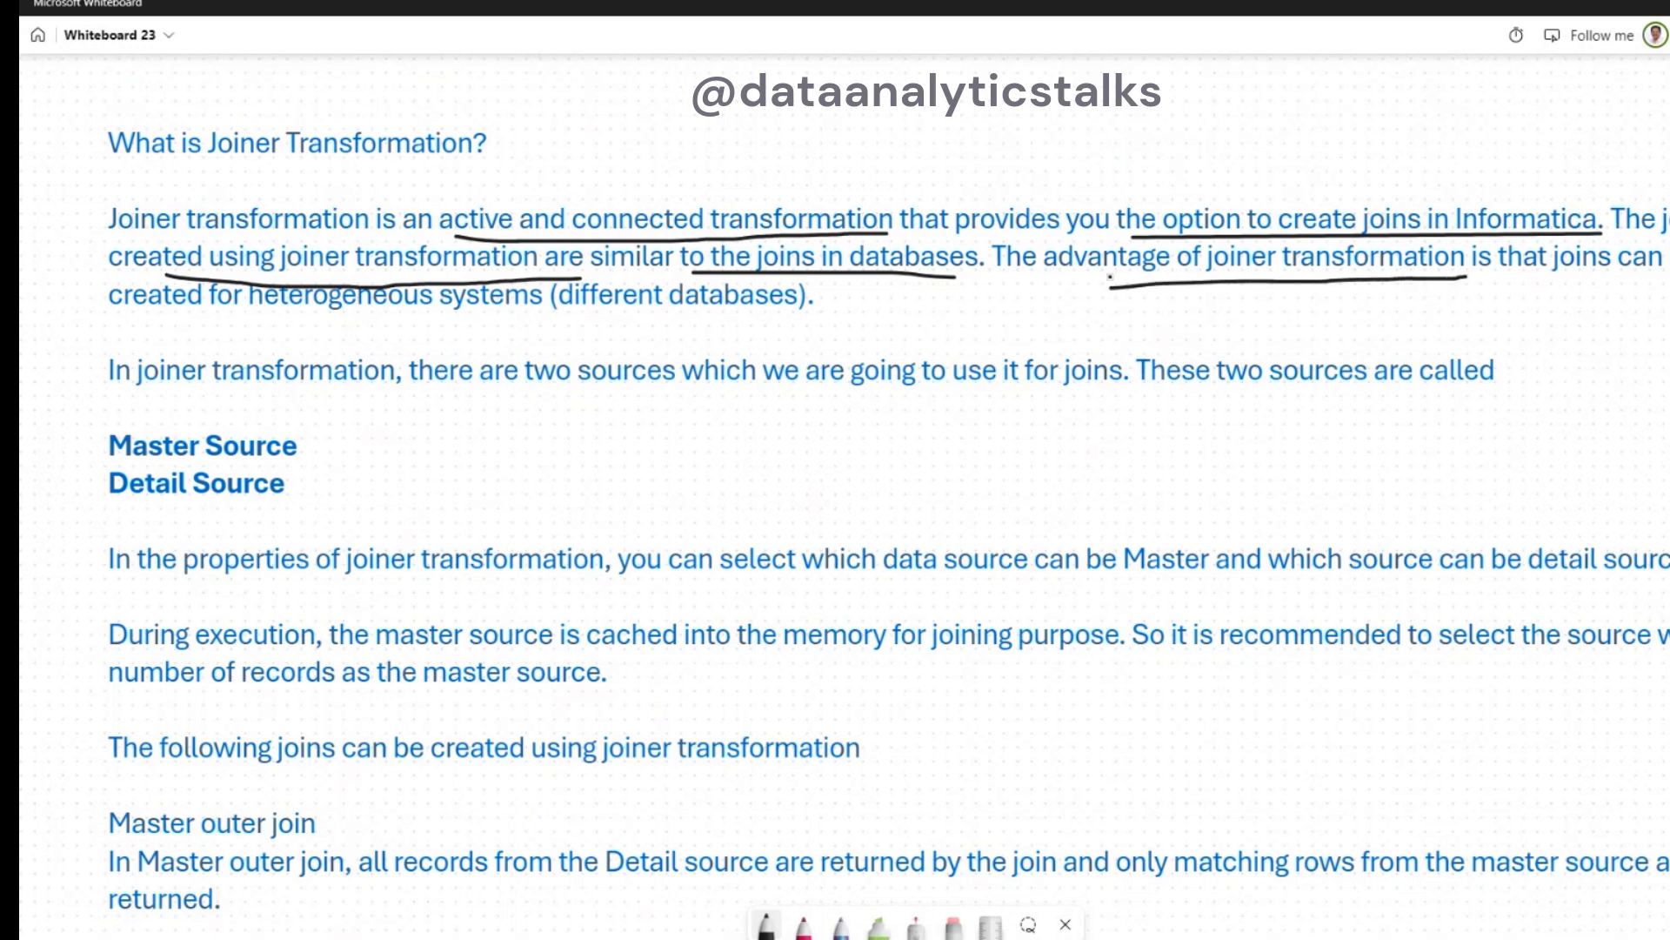
{"action": "left_click_drag", "start_coordinate": [123, 321], "coordinate": [528, 318]}
{"action": "left_click_drag", "start_coordinate": [819, 295], "coordinate": [869, 285]}
{"action": "mouse_move", "coordinate": [114, 205]}
{"action": "left_mouse_down"}
{"action": "mouse_move", "coordinate": [95, 209]}
{"action": "mouse_move", "coordinate": [94, 320]}
{"action": "left_mouse_up"}
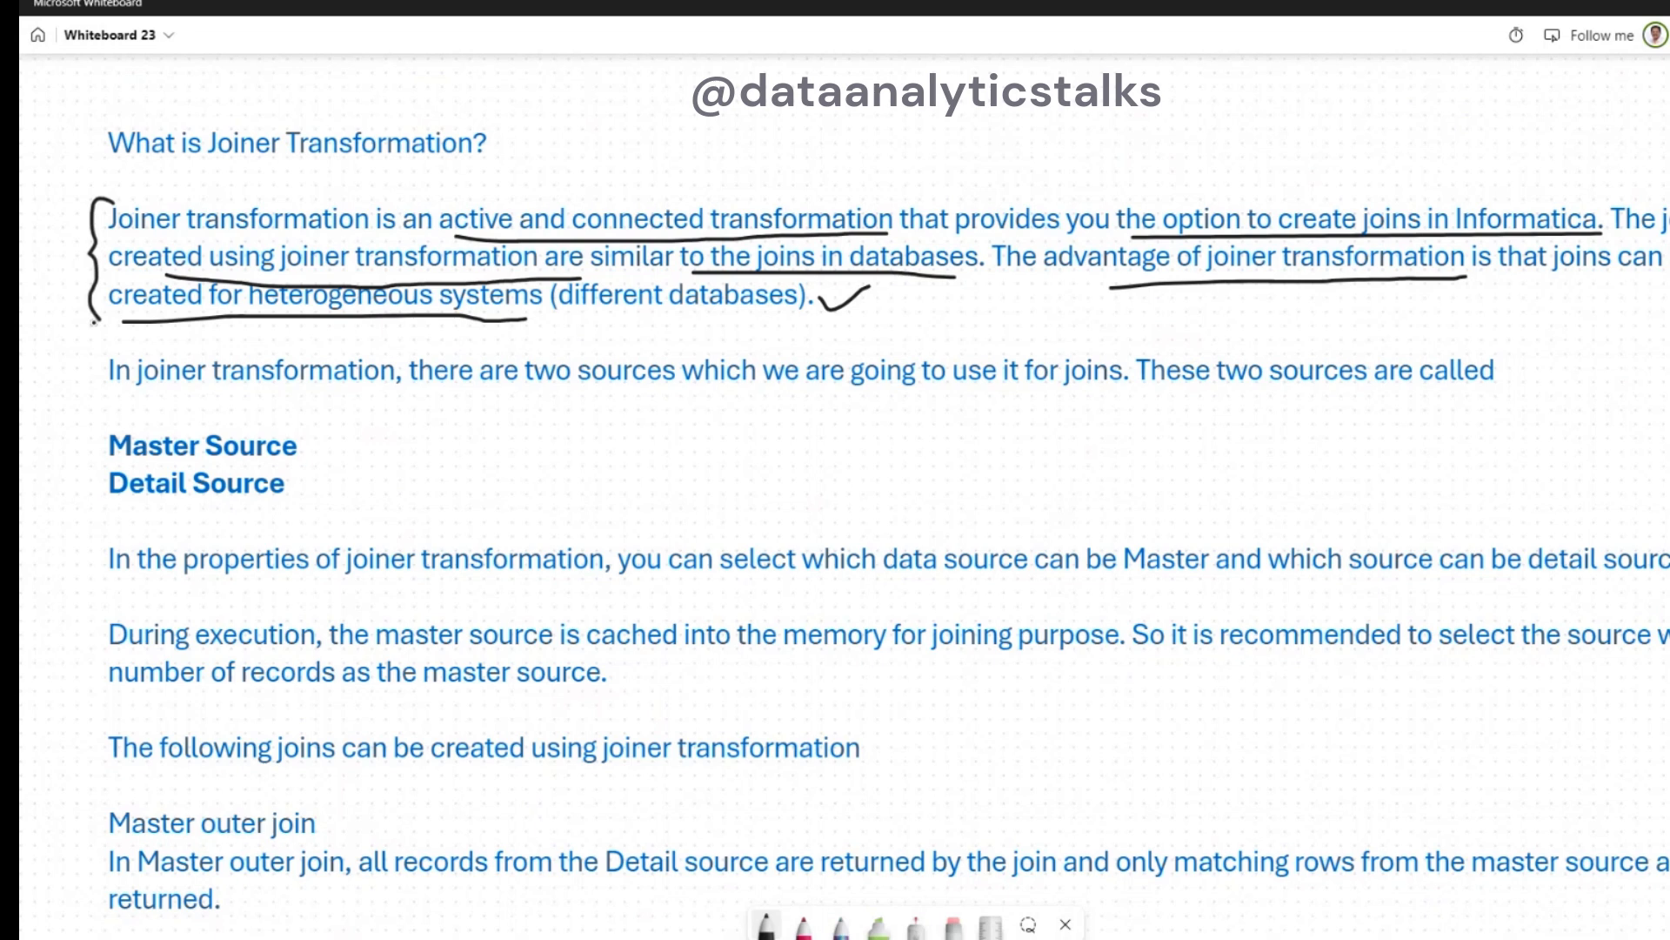
- Underline the key phrases about the two join sources, and add check marks and arrows to Master Source and Detail Source
{"action": "left_click_drag", "start_coordinate": [154, 401], "coordinate": [315, 401]}
{"action": "left_click_drag", "start_coordinate": [514, 401], "coordinate": [677, 400]}
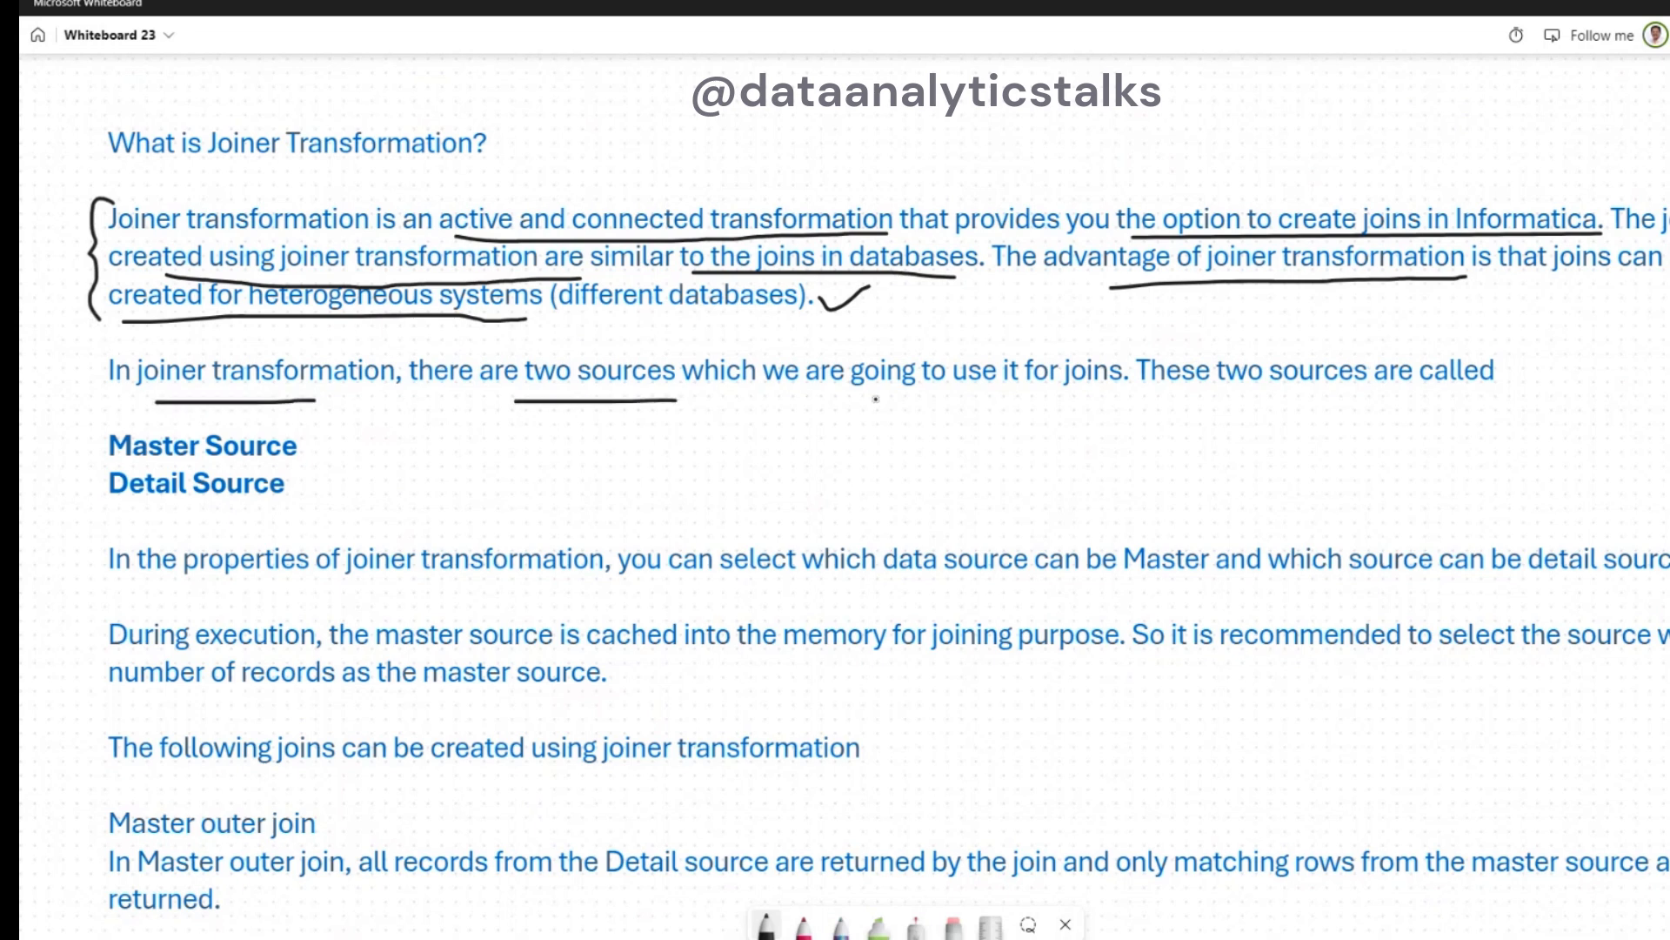
{"action": "left_click_drag", "start_coordinate": [995, 403], "coordinate": [1120, 403]}
{"action": "left_click_drag", "start_coordinate": [318, 445], "coordinate": [363, 404]}
{"action": "mouse_move", "coordinate": [305, 487]}
{"action": "left_mouse_down"}
{"action": "mouse_move", "coordinate": [340, 493]}
{"action": "mouse_move", "coordinate": [366, 471]}
{"action": "left_mouse_up"}
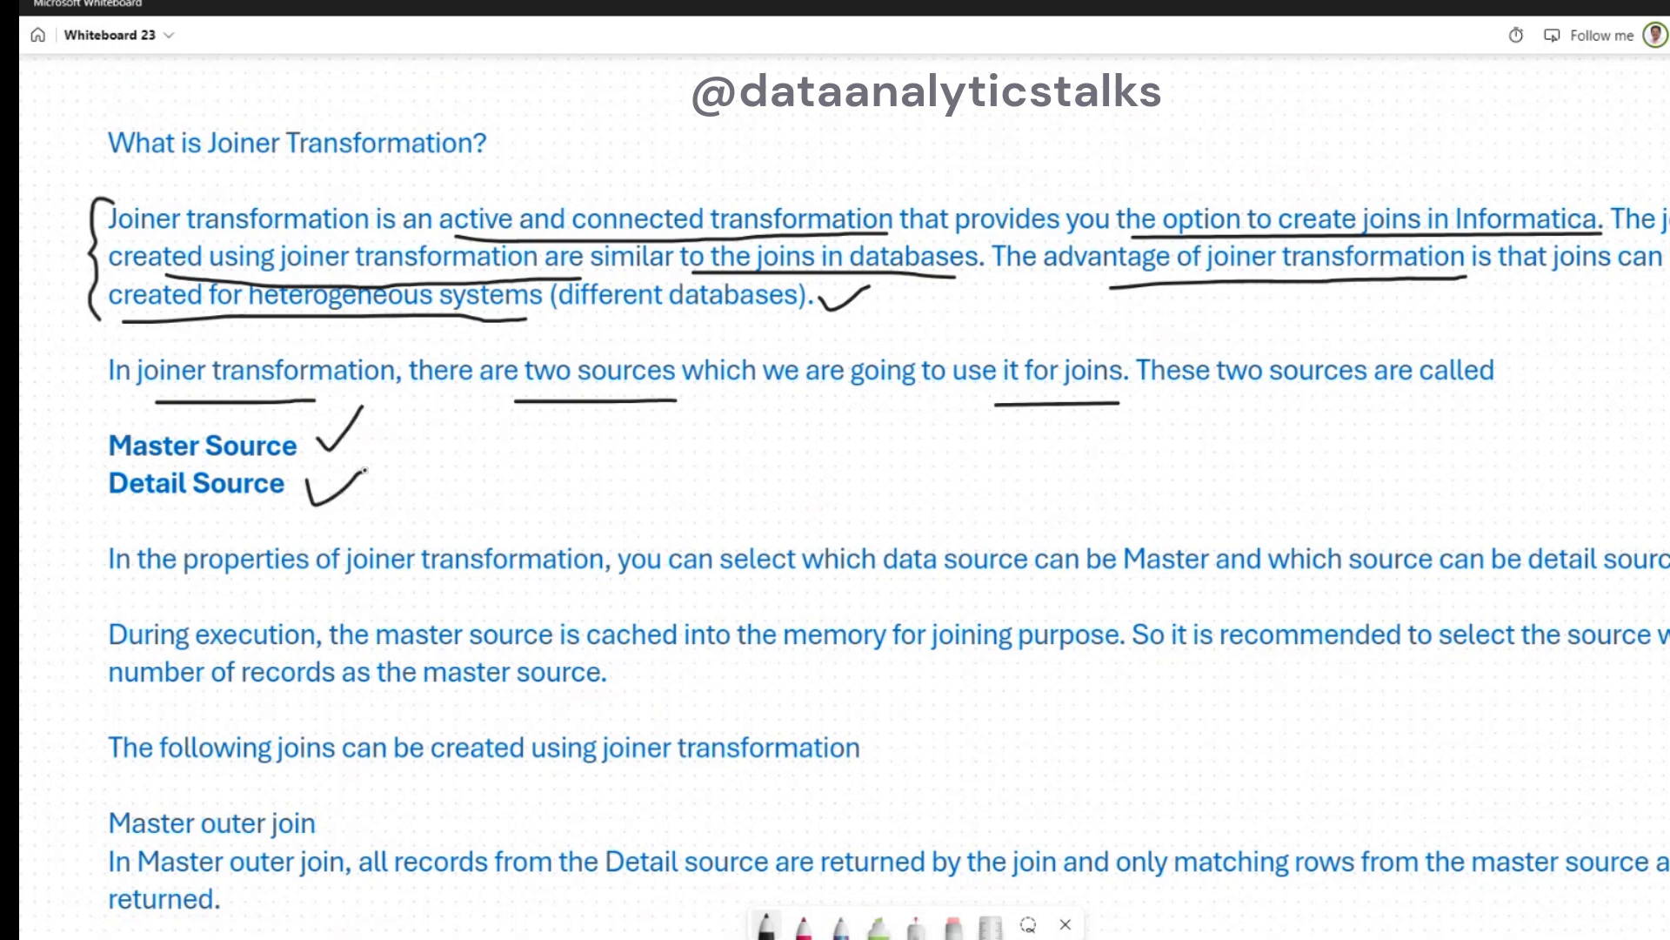
{"action": "mouse_move", "coordinate": [63, 428]}
{"action": "left_mouse_down"}
{"action": "mouse_move", "coordinate": [188, 422]}
{"action": "mouse_move", "coordinate": [159, 430]}
{"action": "left_mouse_up"}
{"action": "mouse_move", "coordinate": [63, 537]}
{"action": "left_mouse_down"}
{"action": "mouse_move", "coordinate": [158, 509]}
{"action": "mouse_move", "coordinate": [134, 531]}
{"action": "left_mouse_up"}
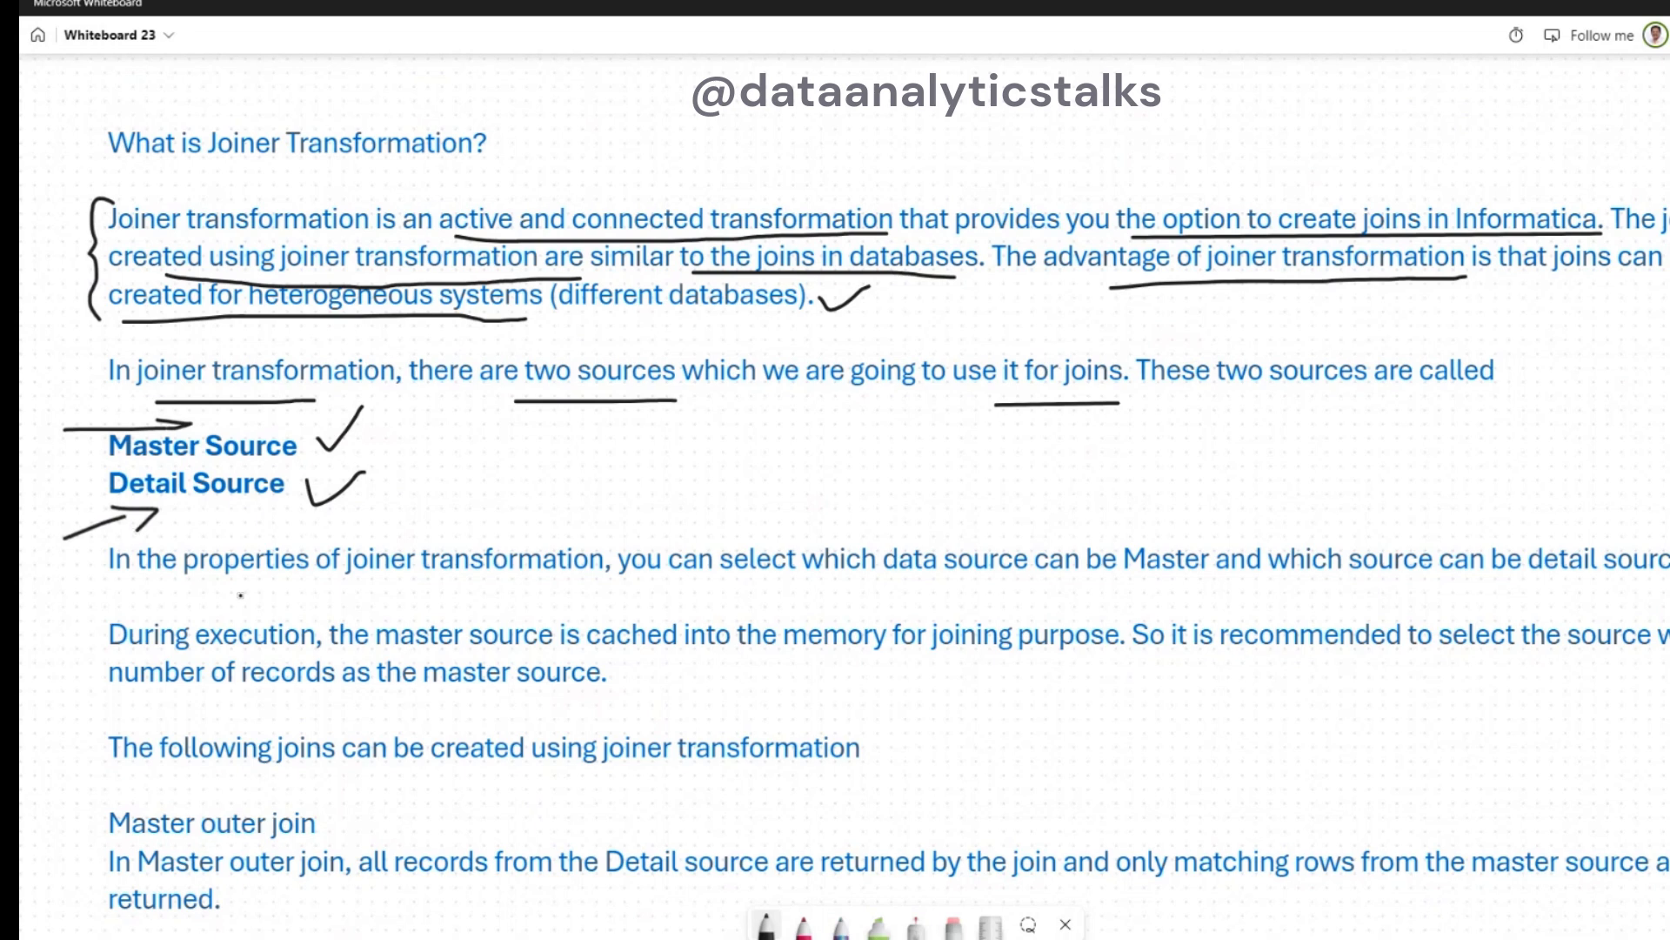
- Underline "joiner transformation", "be Master" and "be detail source" in the sentence about joiner properties
{"action": "left_click_drag", "start_coordinate": [365, 599], "coordinate": [611, 584]}
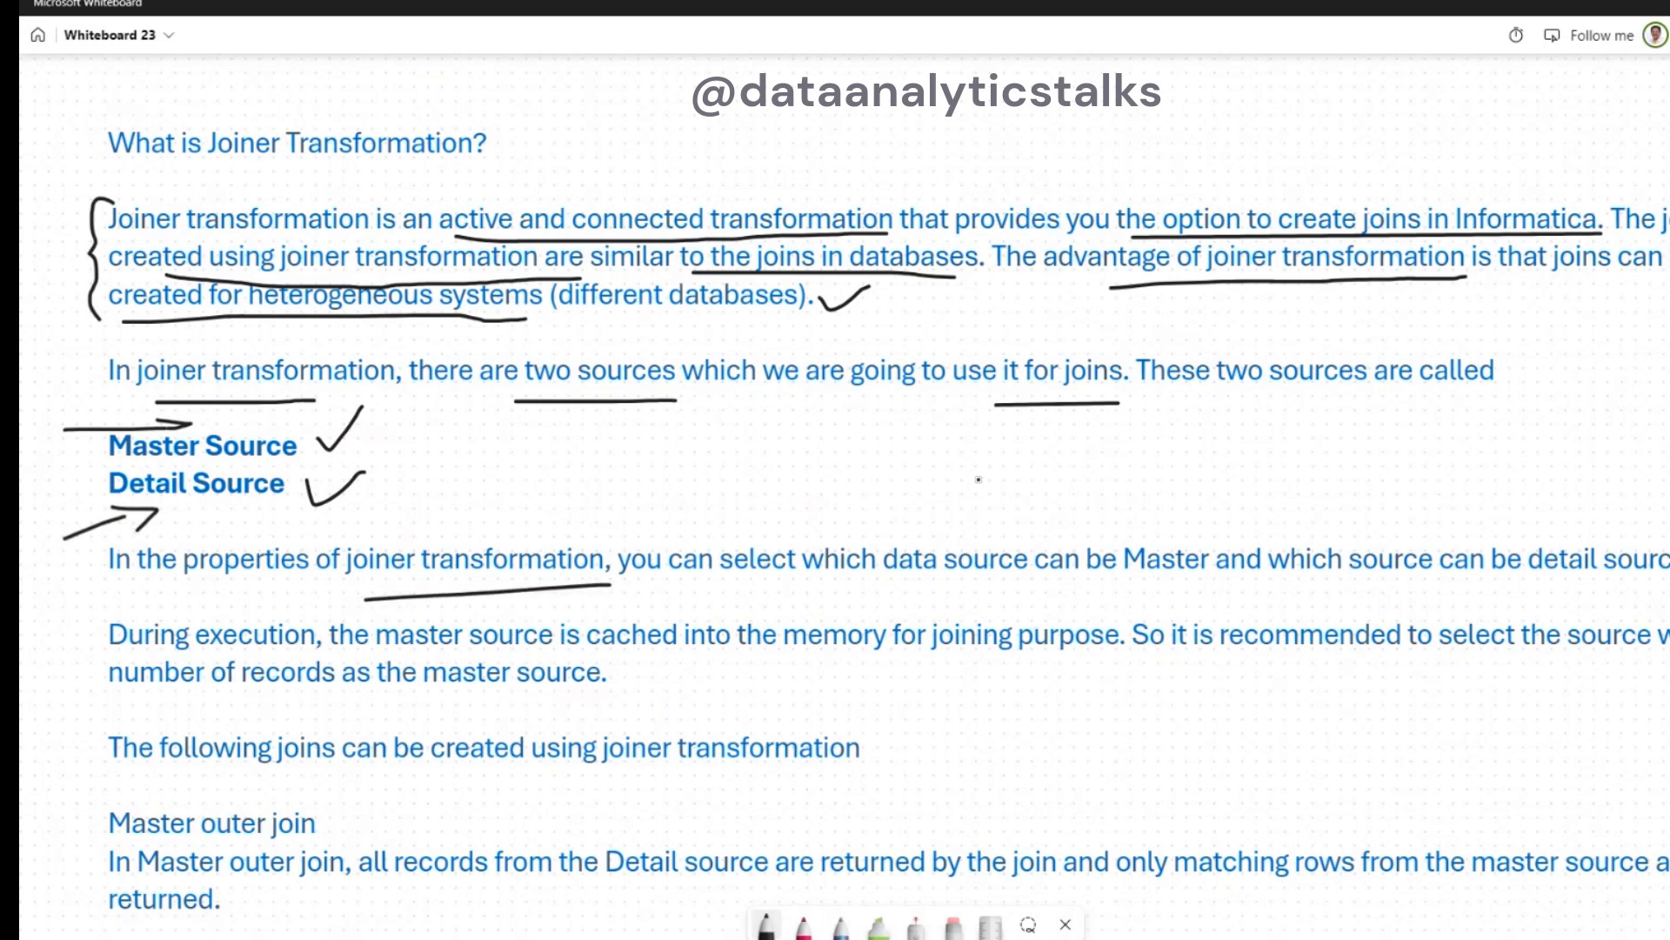
{"action": "left_click_drag", "start_coordinate": [1083, 595], "coordinate": [1176, 587]}
{"action": "left_click_drag", "start_coordinate": [1496, 590], "coordinate": [1669, 590]}
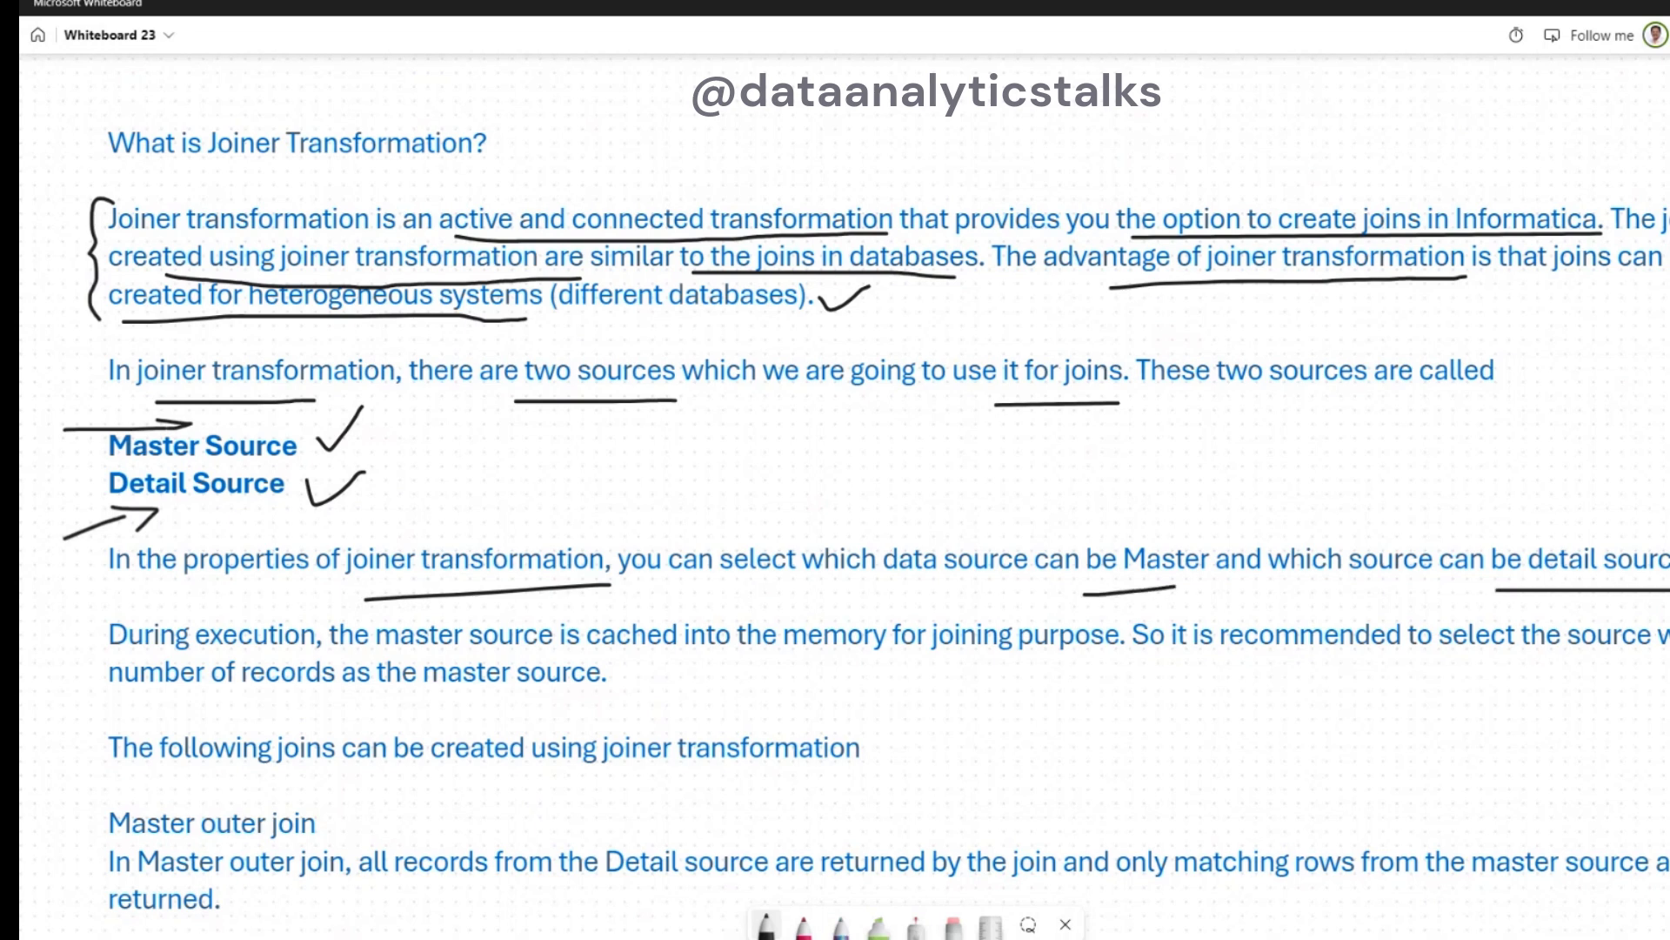
- Underline the sentence introducing the possible joins, and mark the Master outer join heading and its matching-rows description with strokes and a check mark
{"action": "left_click", "coordinate": [1066, 924]}
{"action": "left_click_drag", "start_coordinate": [1016, 713], "coordinate": [990, 343]}
{"action": "key", "text": "ctrl+a"}
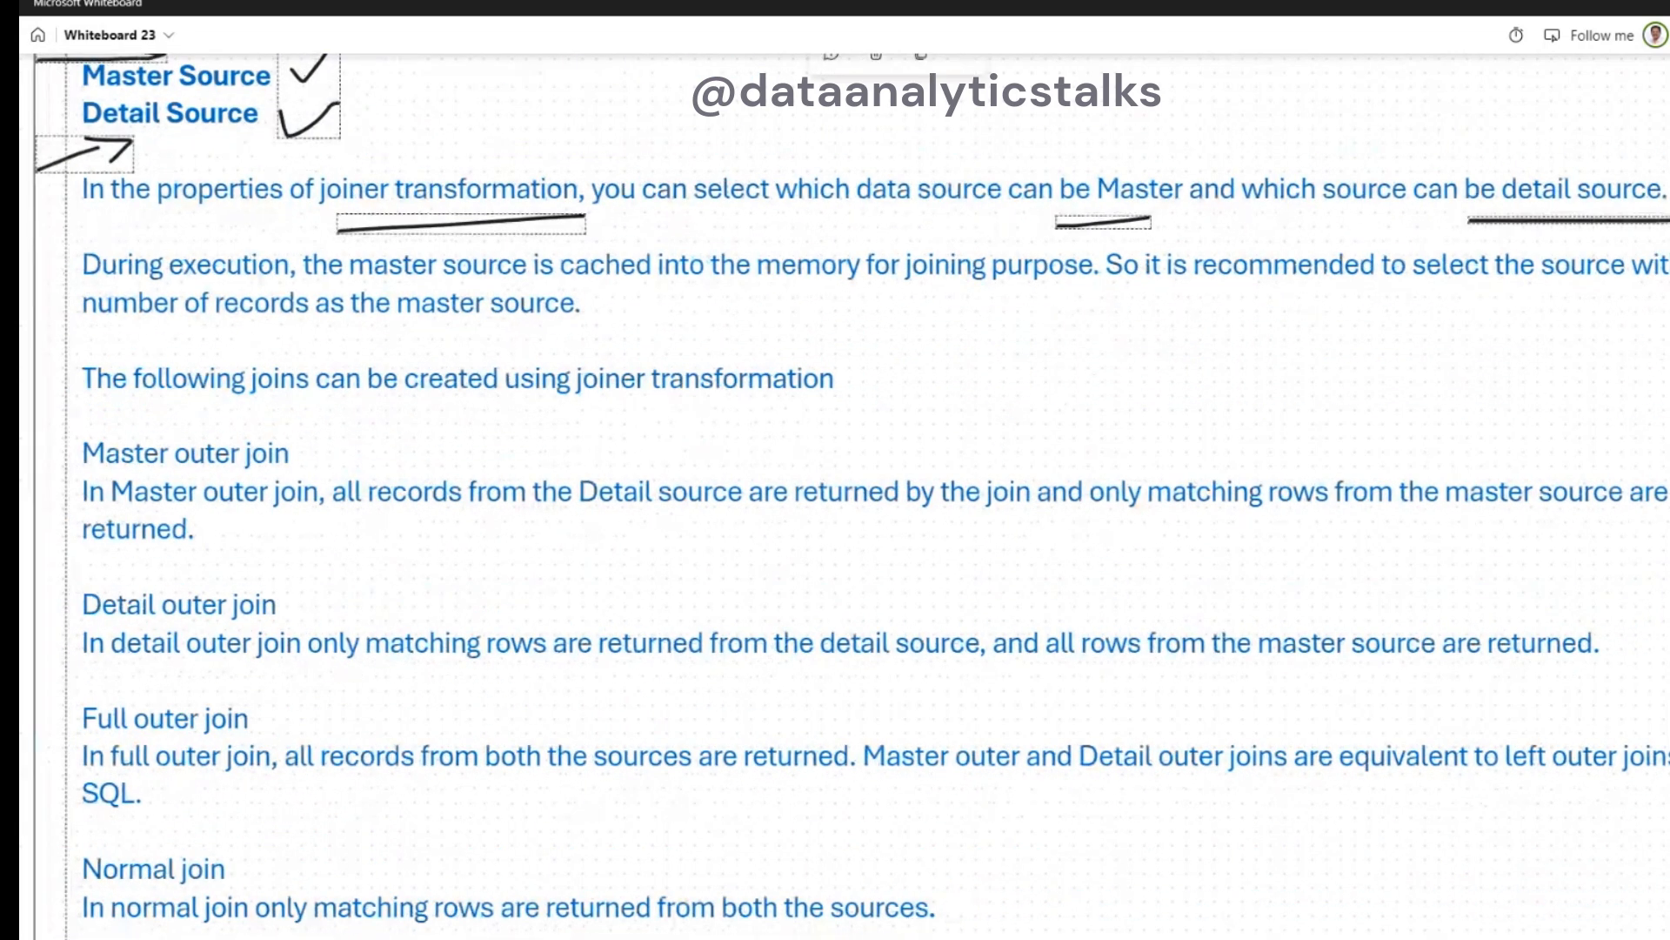
{"action": "left_click", "coordinate": [828, 938]}
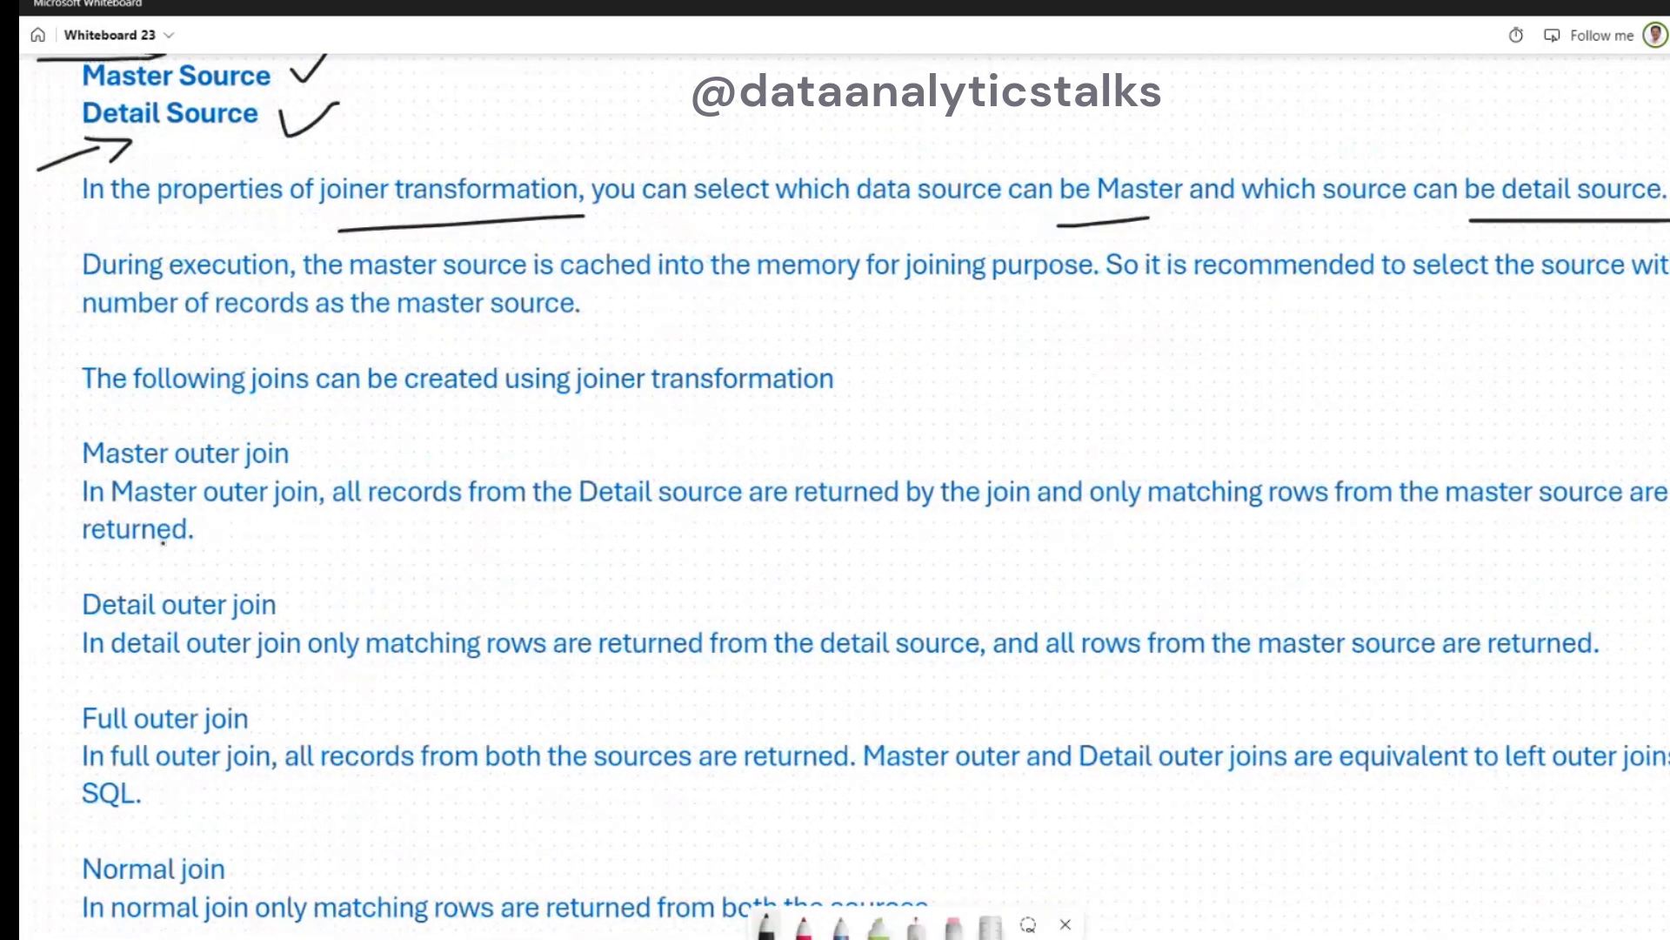
{"action": "left_click_drag", "start_coordinate": [164, 397], "coordinate": [861, 396]}
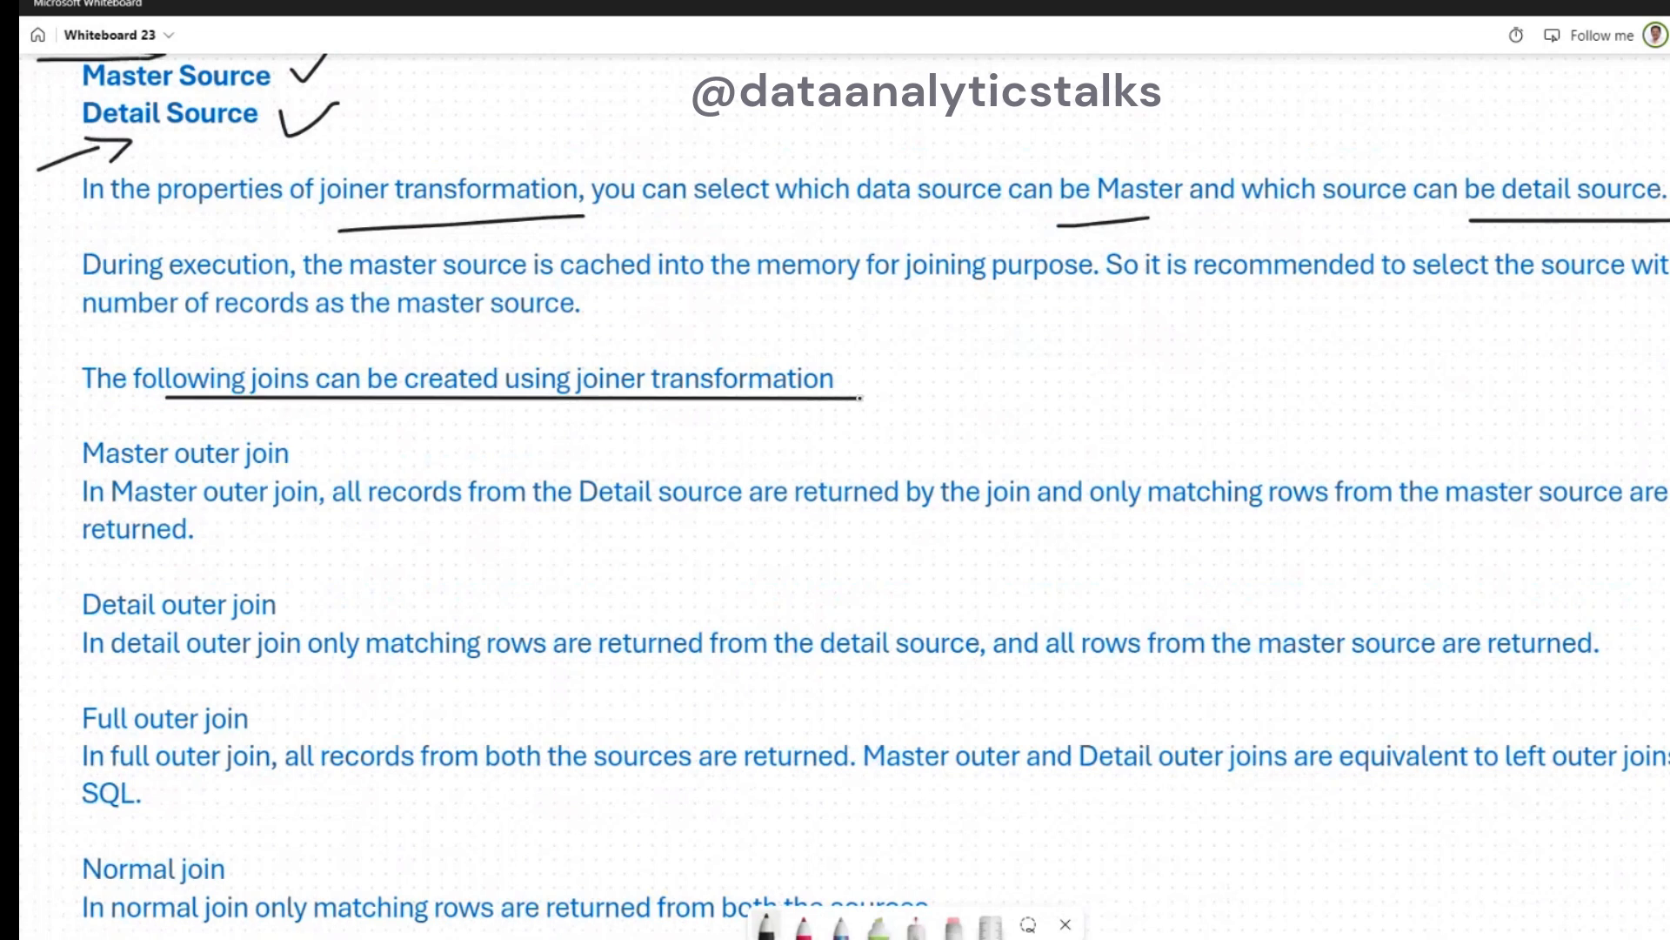
{"action": "left_click_drag", "start_coordinate": [297, 454], "coordinate": [403, 414]}
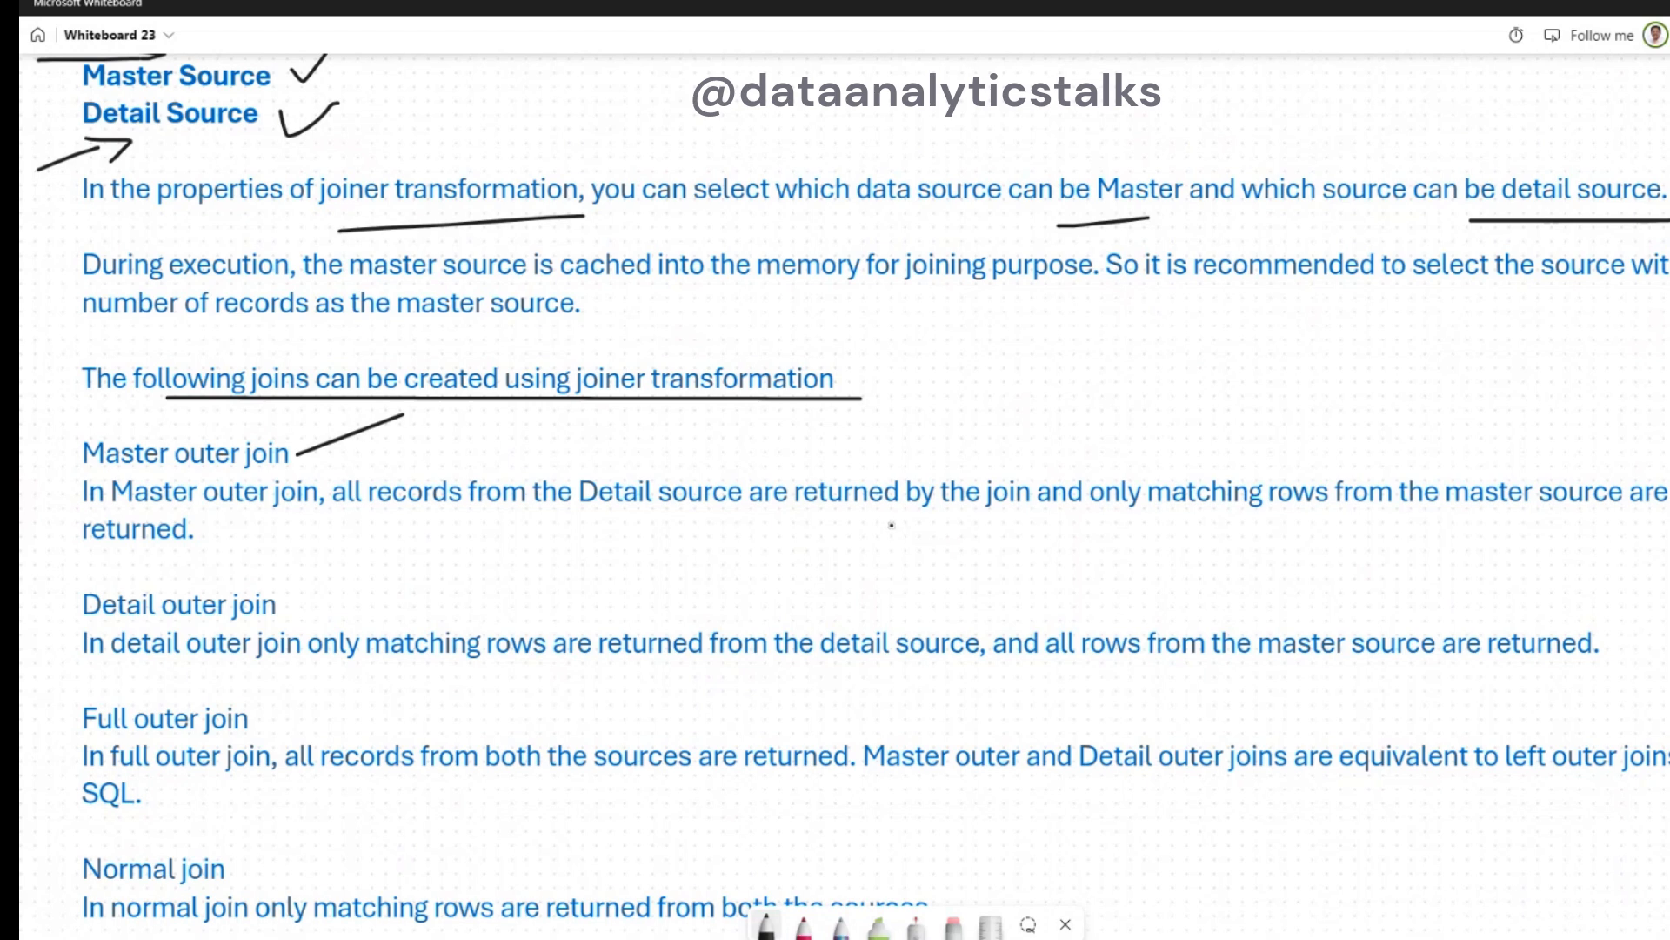
{"action": "left_click_drag", "start_coordinate": [1075, 523], "coordinate": [1449, 527]}
{"action": "left_click_drag", "start_coordinate": [188, 551], "coordinate": [234, 519]}
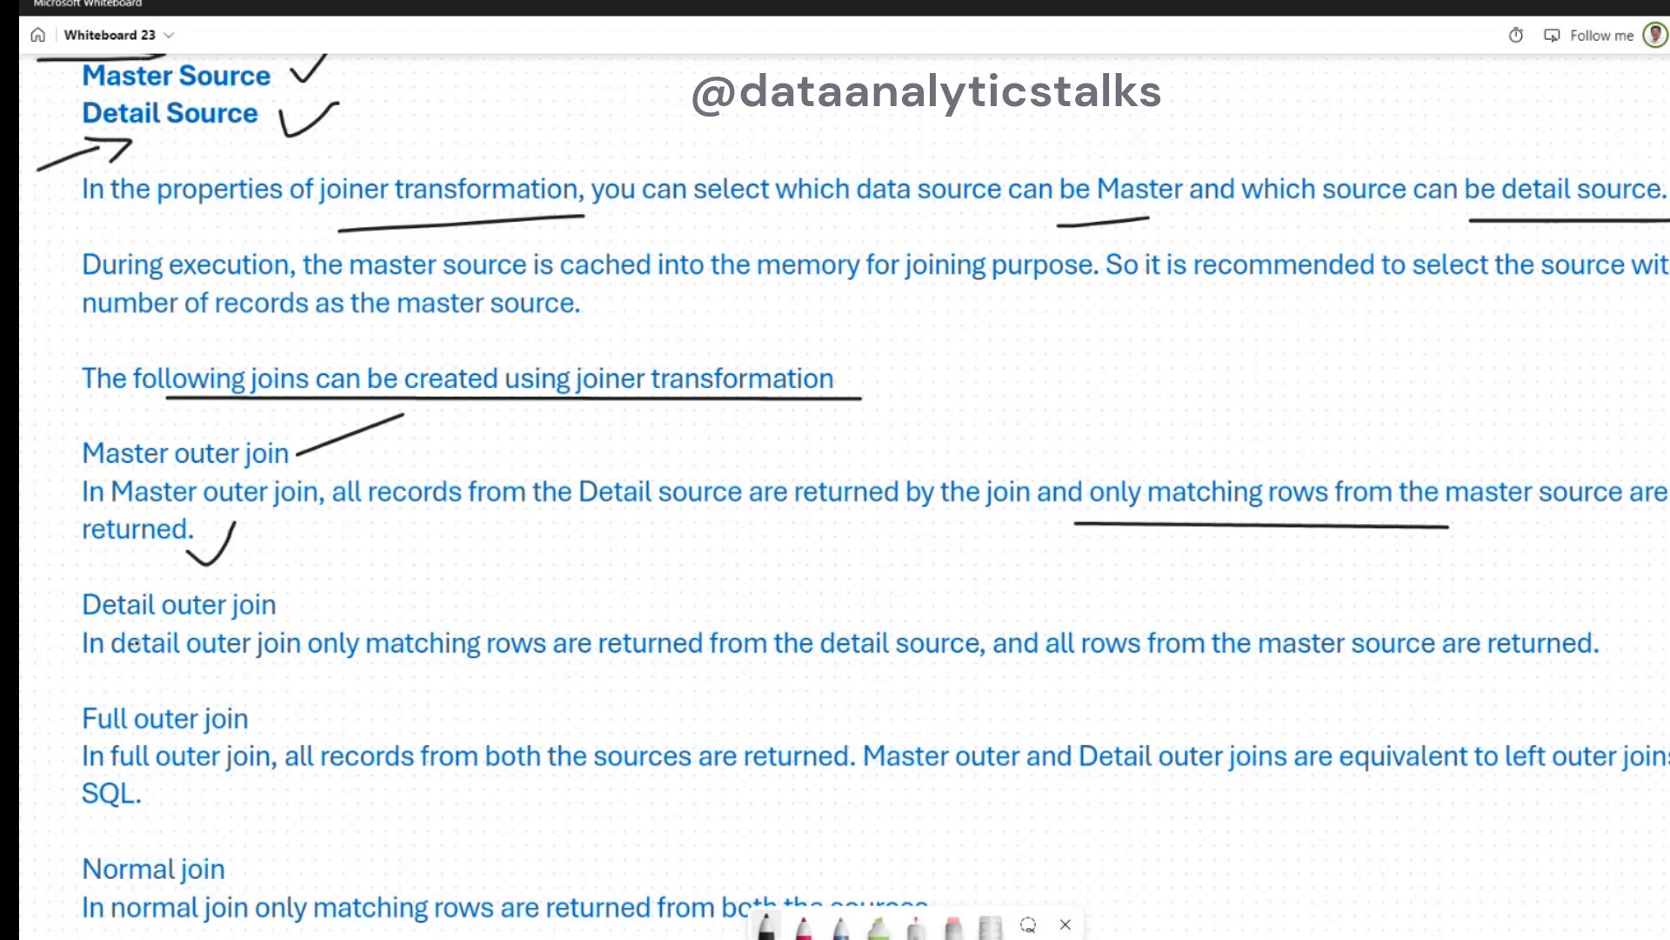
- Underline the Detail outer join heading and its description, and the key phrases of the Full outer join description
{"action": "left_click_drag", "start_coordinate": [91, 620], "coordinate": [322, 612]}
{"action": "left_click_drag", "start_coordinate": [309, 673], "coordinate": [1553, 667]}
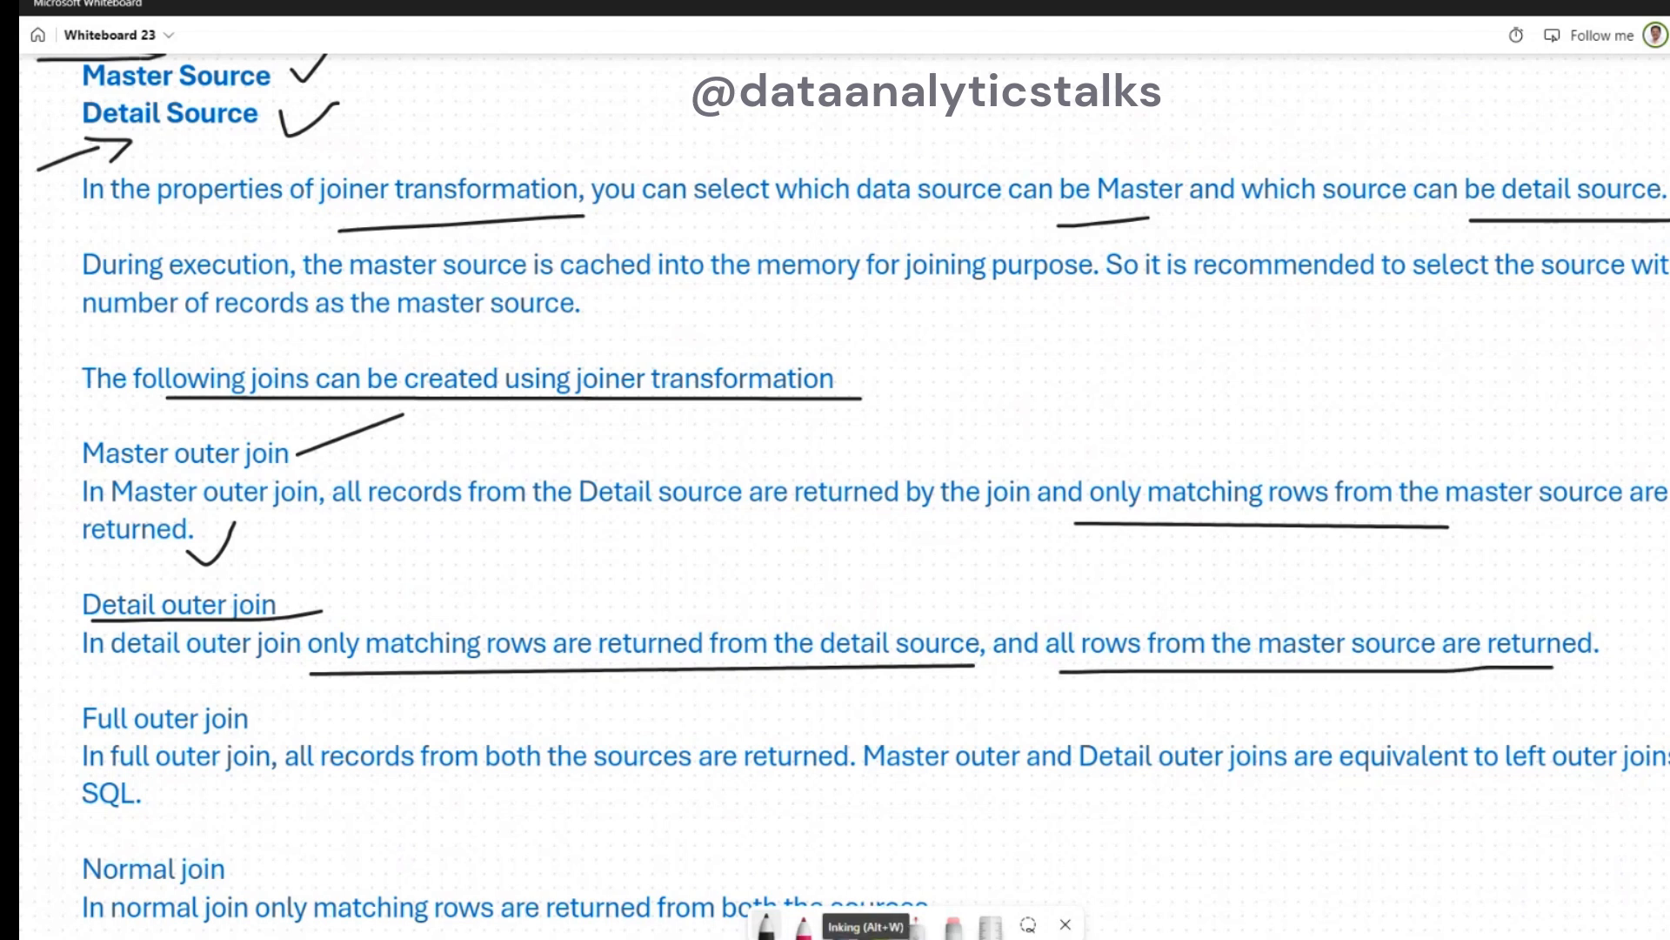
{"action": "scroll", "coordinate": [844, 571], "scroll_direction": "down", "scroll_amount": 5}
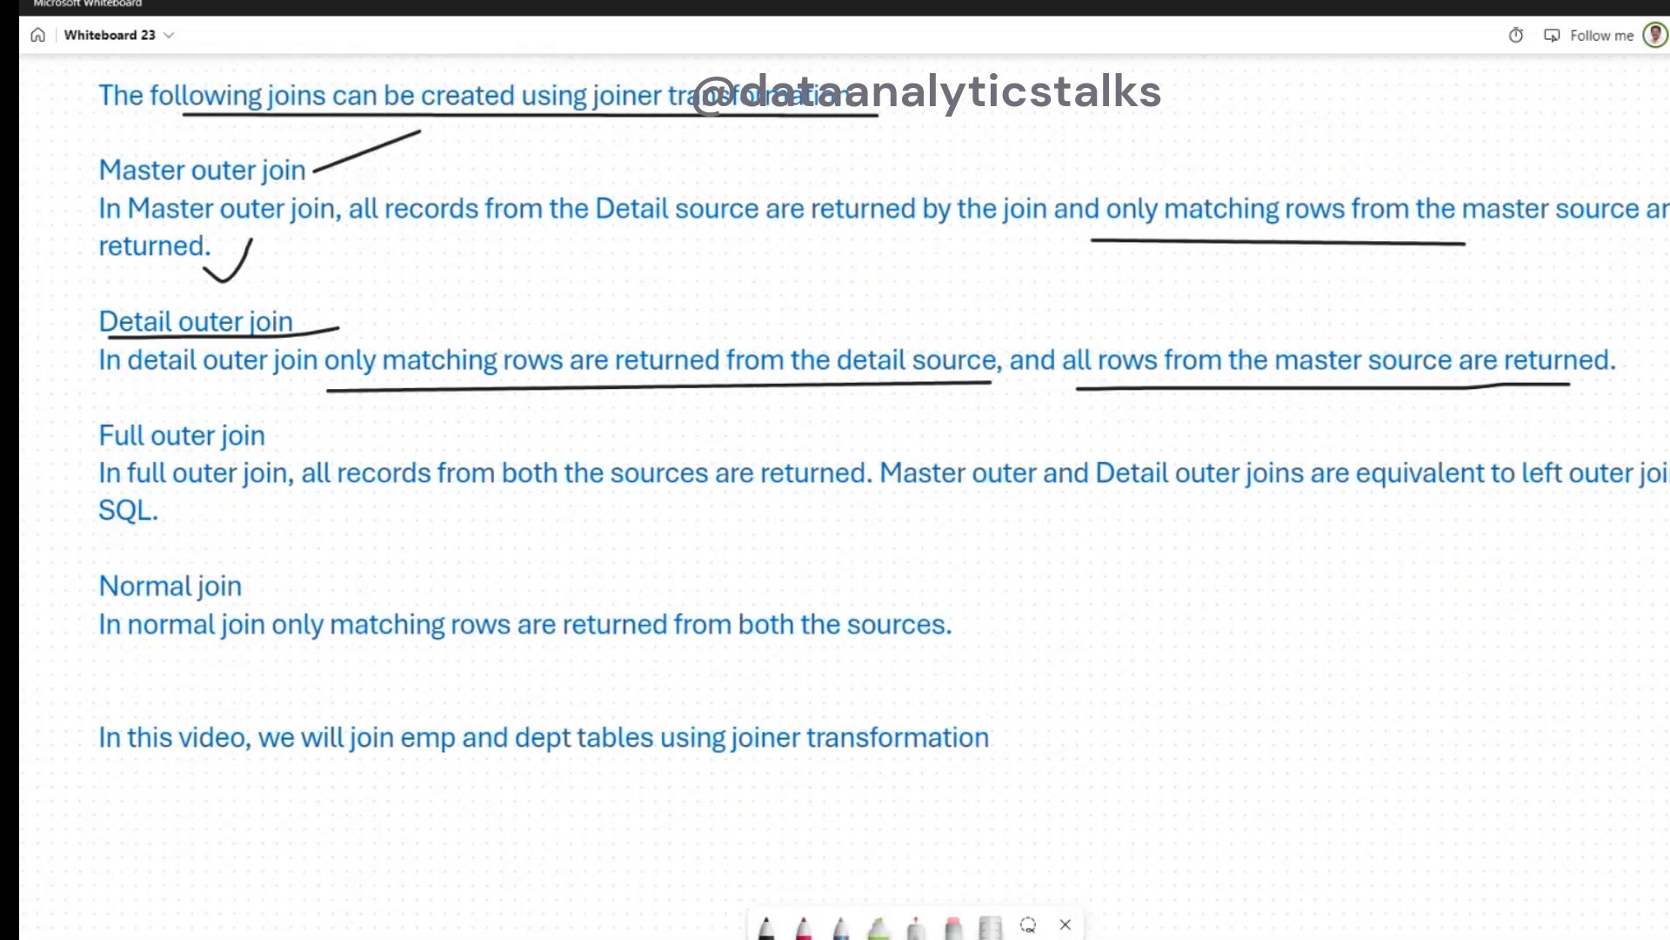
{"action": "left_click", "coordinate": [1065, 925]}
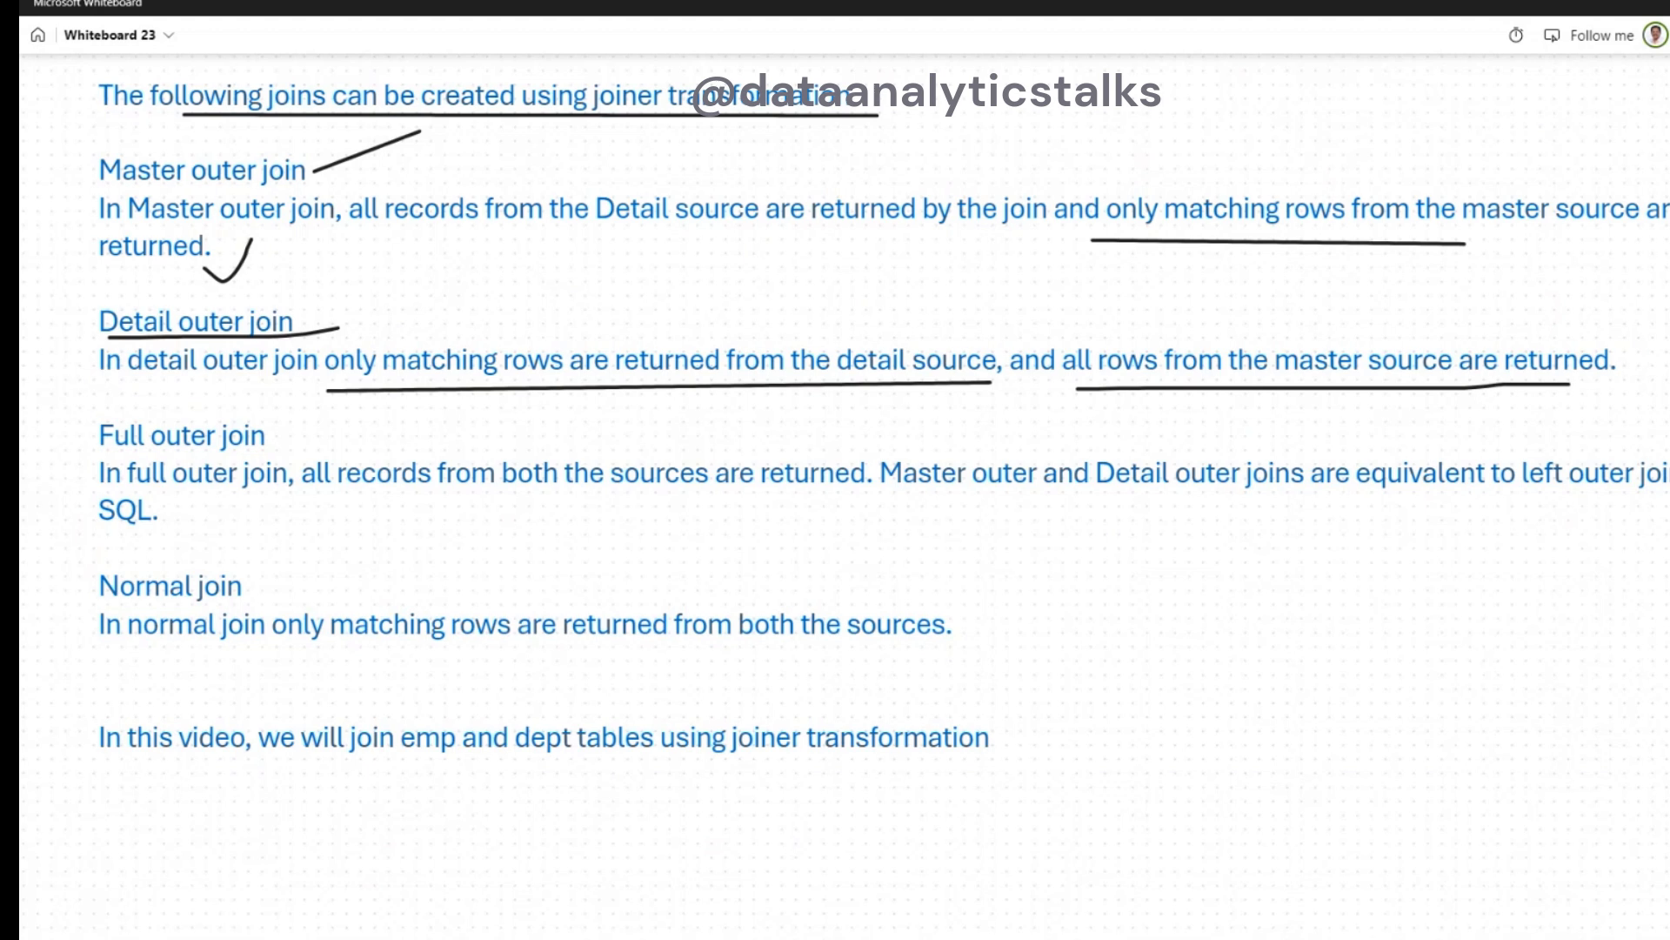
{"action": "left_click", "coordinate": [736, 938]}
{"action": "mouse_move", "coordinate": [293, 497]}
{"action": "left_mouse_down"}
{"action": "mouse_move", "coordinate": [1044, 498]}
{"action": "mouse_move", "coordinate": [1170, 514]}
{"action": "mouse_move", "coordinate": [1669, 492]}
{"action": "left_mouse_up"}
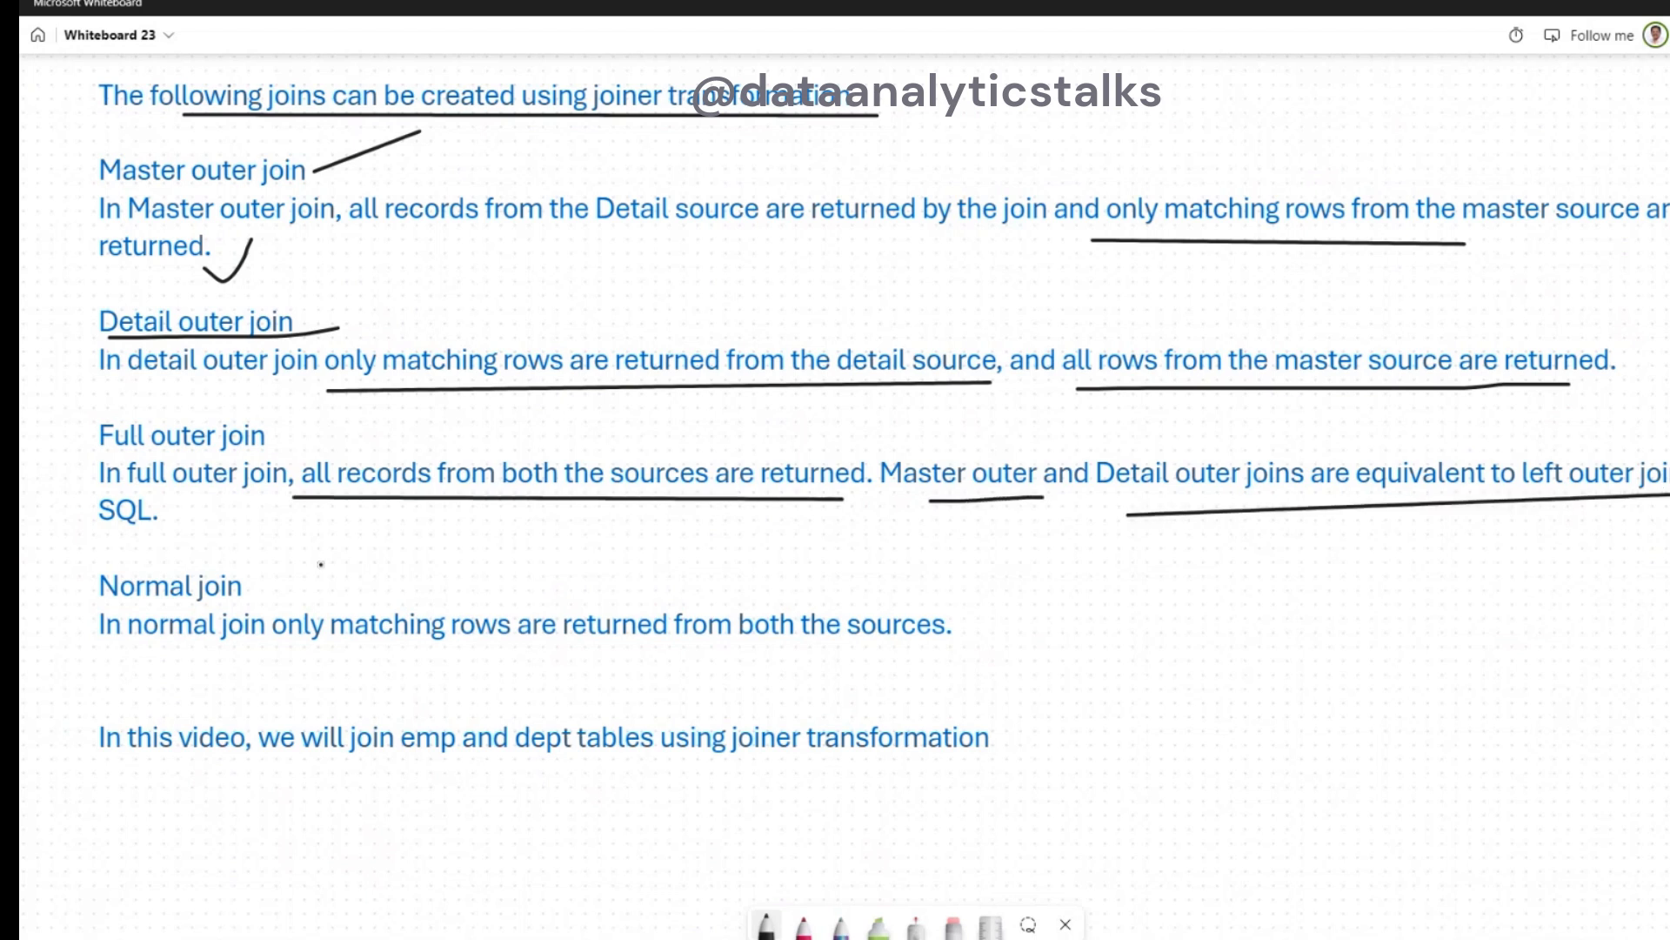
- Underline "SQL.", add a check mark to Normal join, underline and bracket its description, and underline "joiner transformation" in the closing sentence
{"action": "mouse_move", "coordinate": [93, 525]}
{"action": "left_mouse_down"}
{"action": "mouse_move", "coordinate": [287, 527]}
{"action": "mouse_move", "coordinate": [275, 591]}
{"action": "mouse_move", "coordinate": [367, 540]}
{"action": "left_mouse_up"}
{"action": "left_click_drag", "start_coordinate": [171, 671], "coordinate": [400, 652]}
{"action": "mouse_move", "coordinate": [172, 670]}
{"action": "left_mouse_down"}
{"action": "mouse_move", "coordinate": [472, 653]}
{"action": "mouse_move", "coordinate": [839, 669]}
{"action": "mouse_move", "coordinate": [952, 660]}
{"action": "mouse_move", "coordinate": [930, 608]}
{"action": "mouse_move", "coordinate": [952, 609]}
{"action": "mouse_move", "coordinate": [978, 646]}
{"action": "mouse_move", "coordinate": [913, 685]}
{"action": "left_mouse_up"}
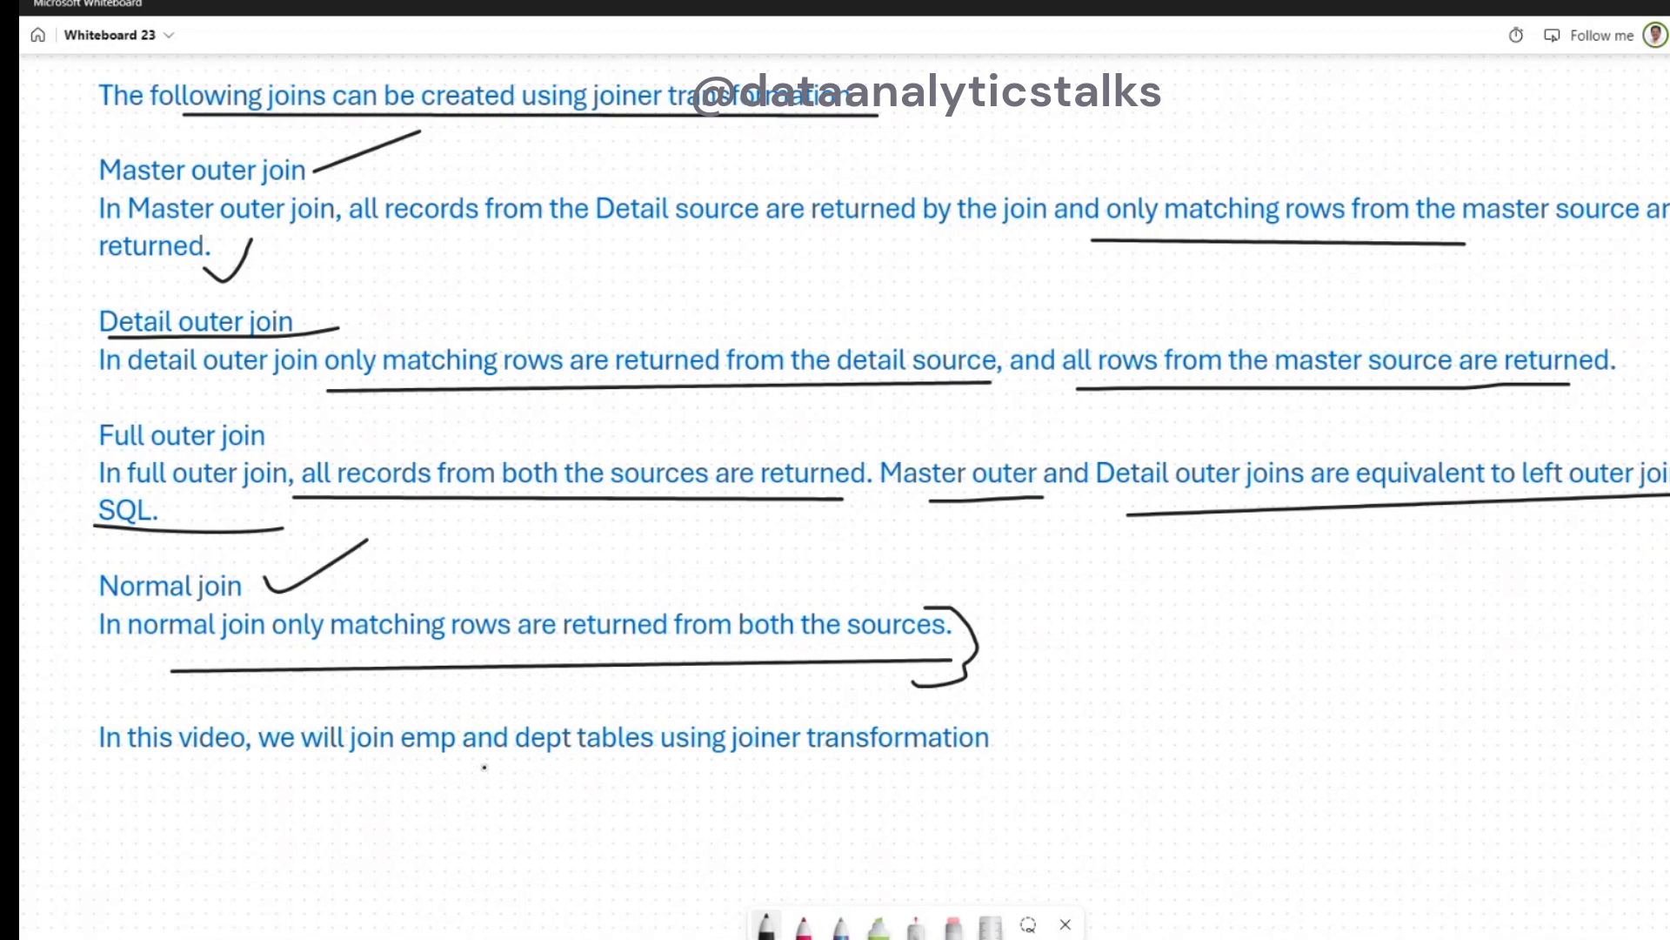
{"action": "mouse_move", "coordinate": [773, 766]}
{"action": "left_mouse_down"}
{"action": "mouse_move", "coordinate": [1030, 761]}
{"action": "mouse_move", "coordinate": [1130, 735]}
{"action": "mouse_move", "coordinate": [1101, 763]}
{"action": "left_mouse_up"}
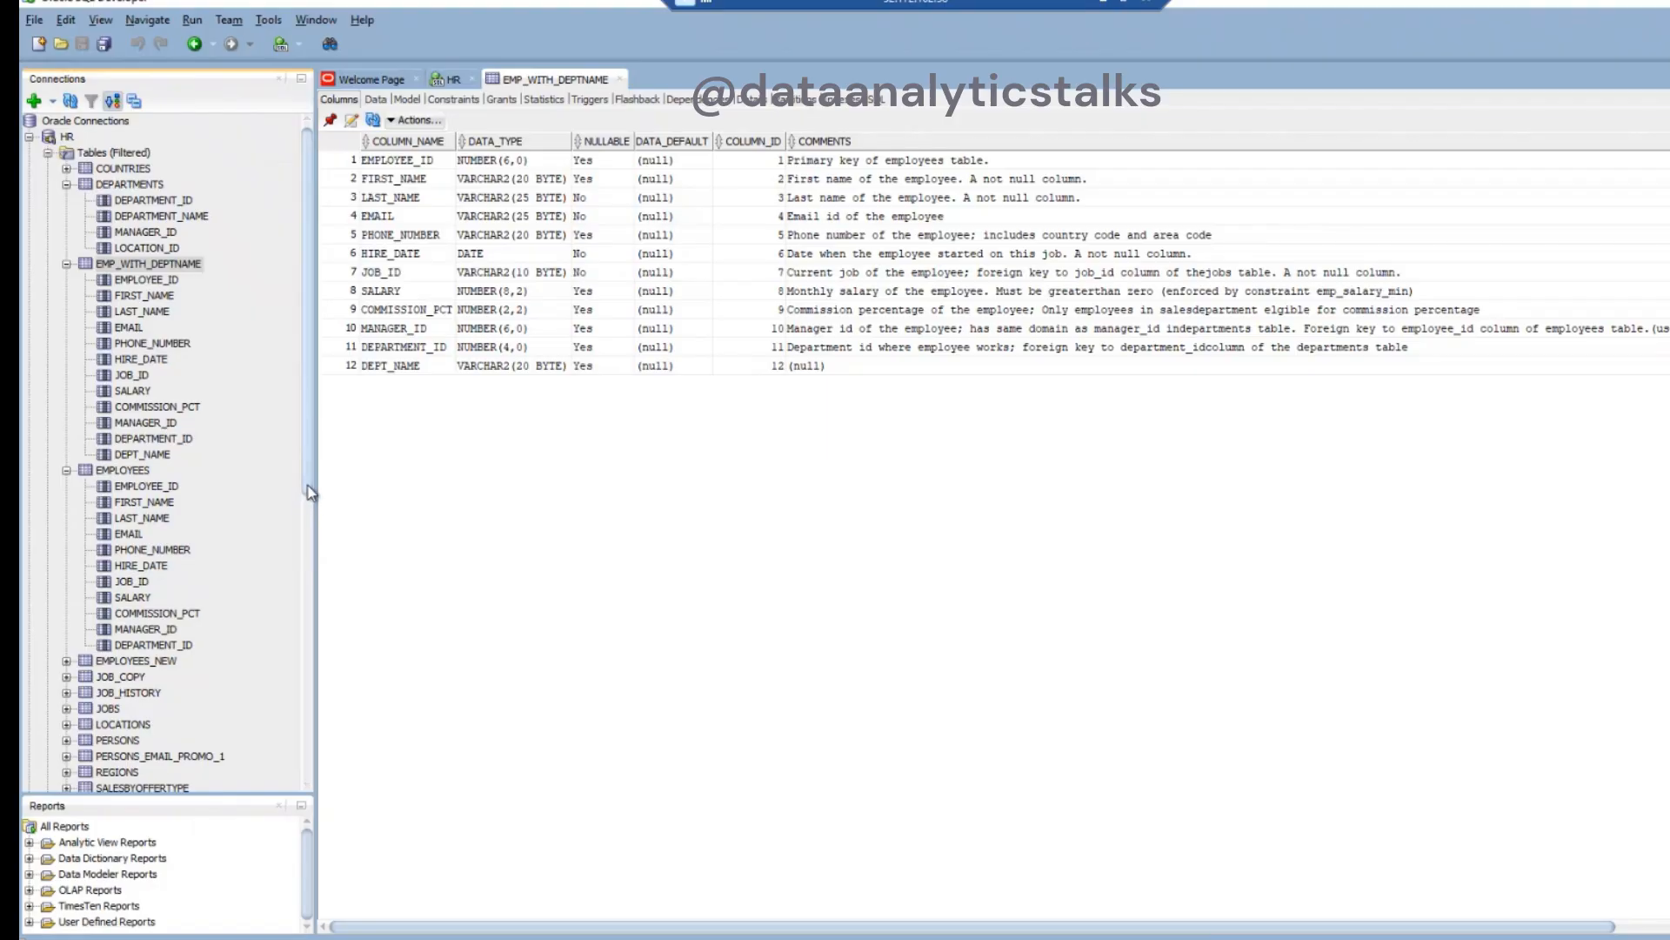
- Switch to Oracle SQL Developer and look through the data rows of the EMPLOYEES table
{"action": "left_click", "coordinate": [130, 472]}
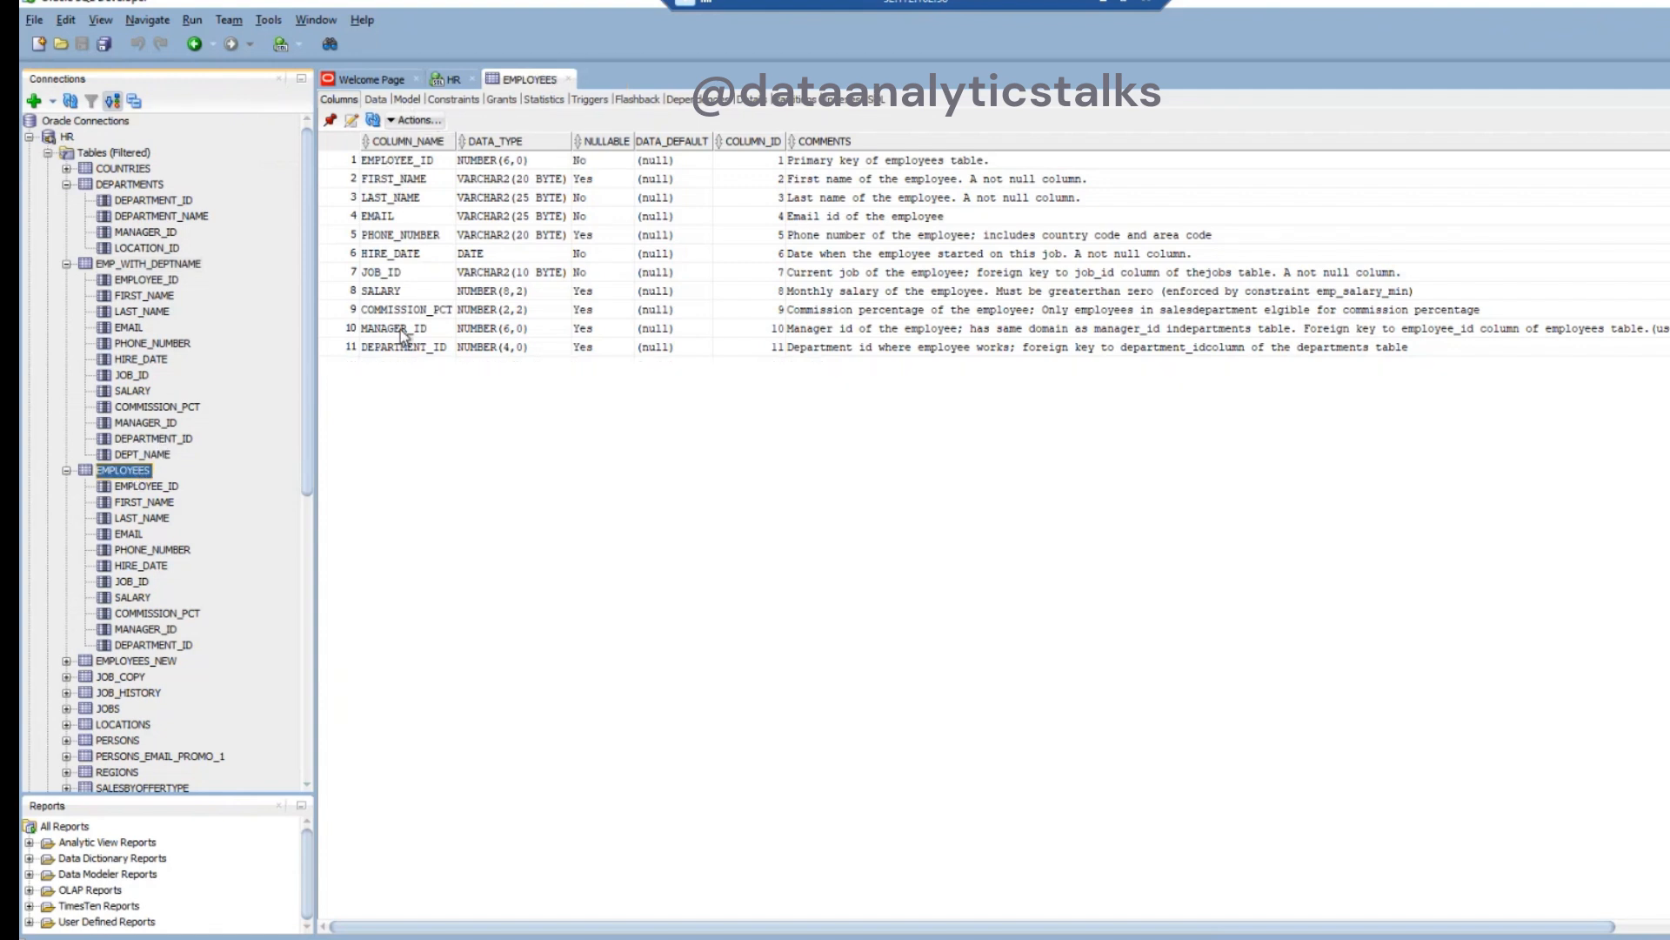
{"action": "left_click", "coordinate": [376, 100]}
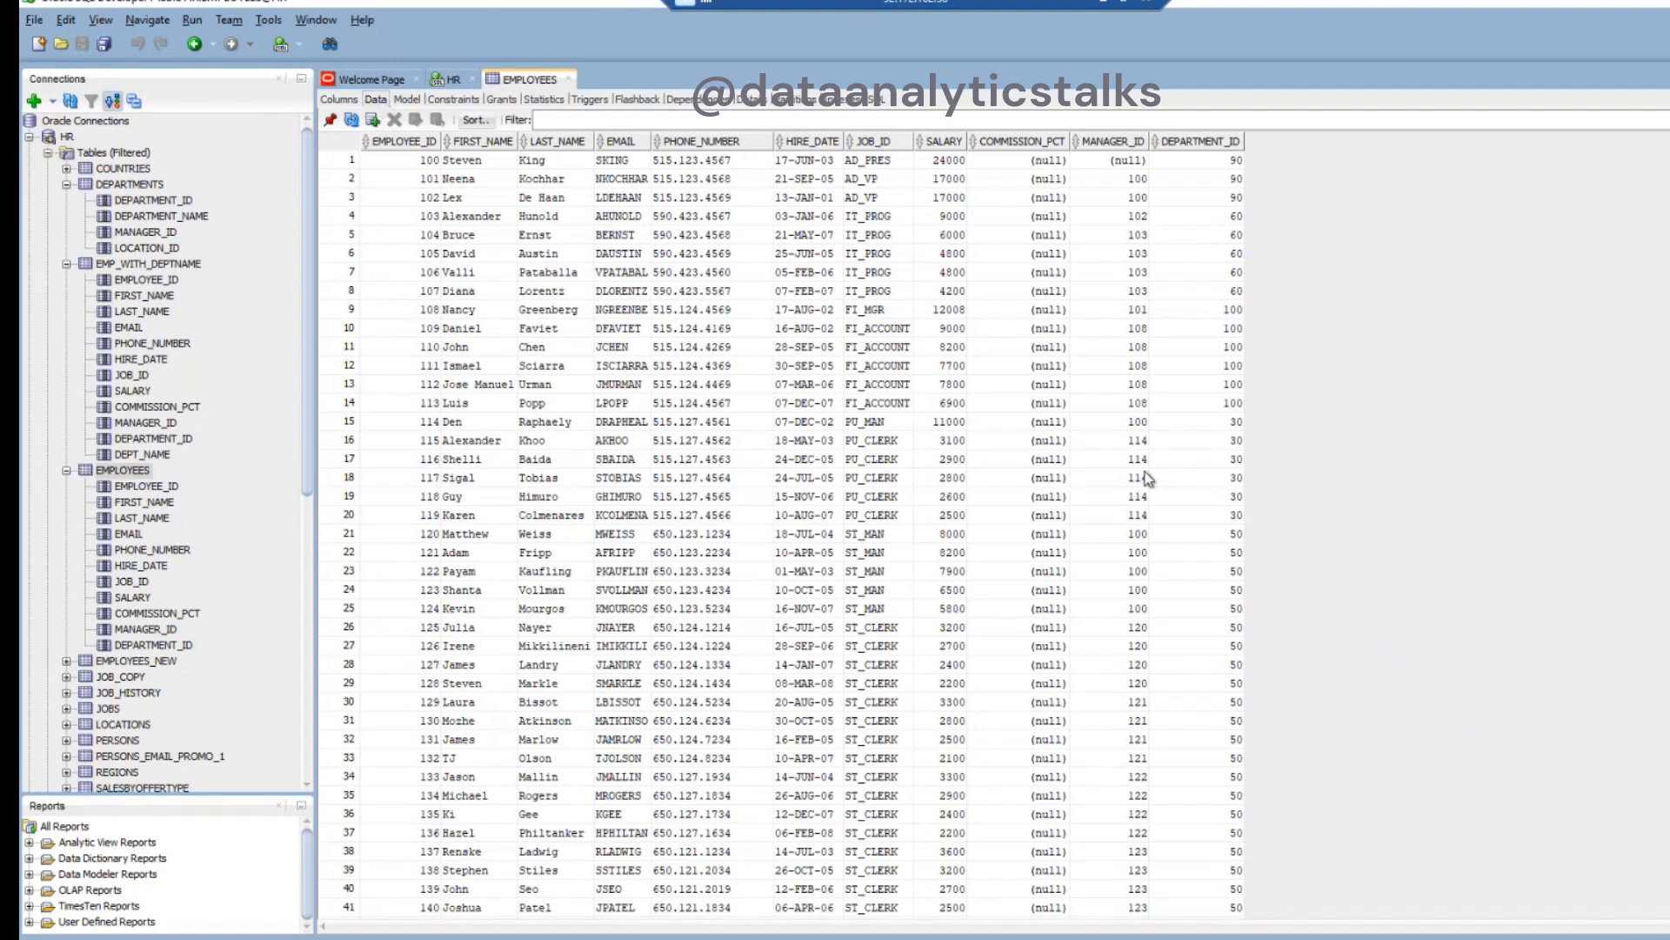
{"action": "scroll", "coordinate": [707, 554], "scroll_direction": "down", "scroll_amount": 3}
{"action": "scroll", "coordinate": [707, 554], "scroll_direction": "down", "scroll_amount": 7}
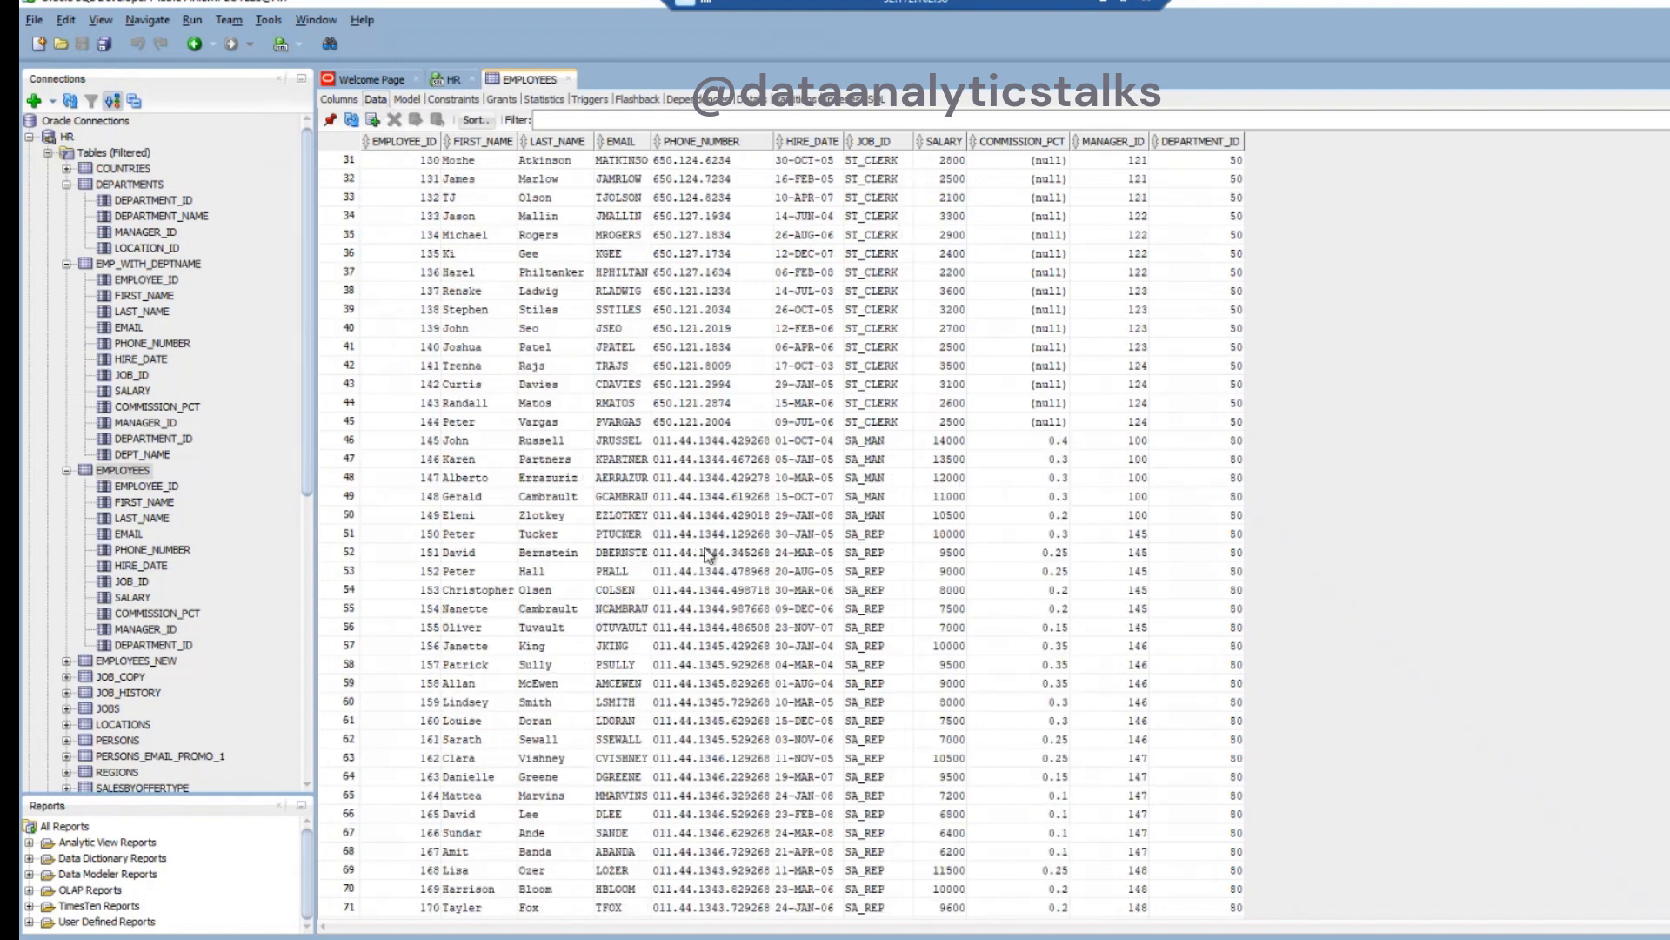
{"action": "scroll", "coordinate": [707, 554], "scroll_direction": "up", "scroll_amount": 10}
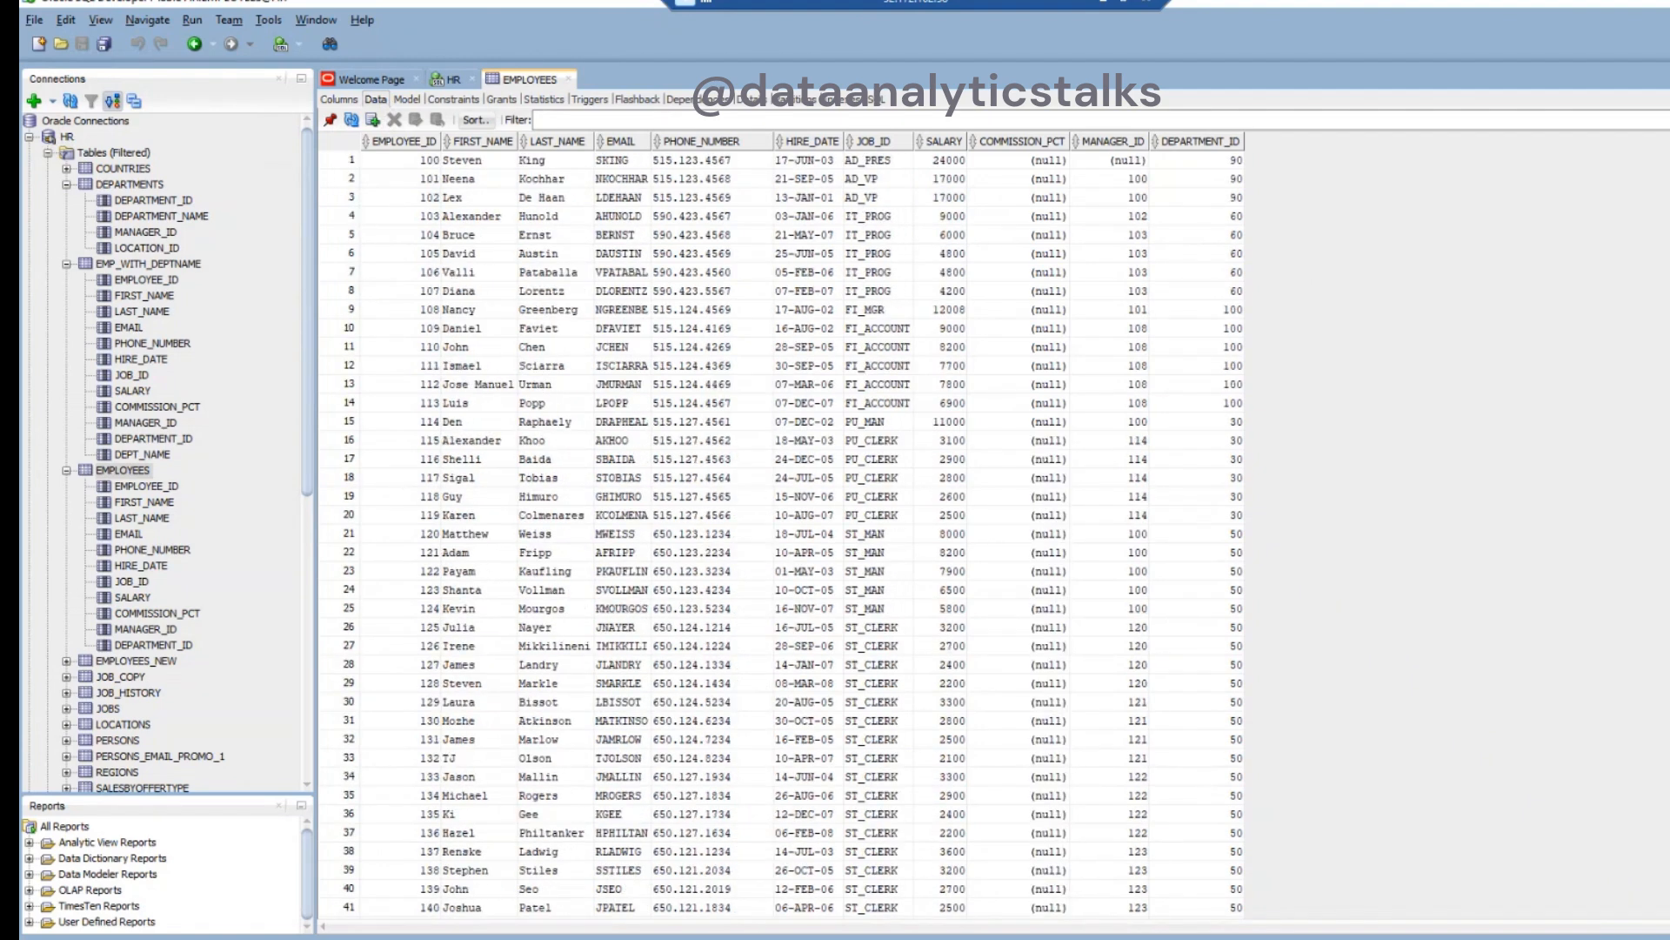
- View the data of the DEPARTMENTS table and highlight all its DEPARTMENT_NAME values
{"action": "left_click", "coordinate": [120, 172]}
{"action": "left_click", "coordinate": [127, 185]}
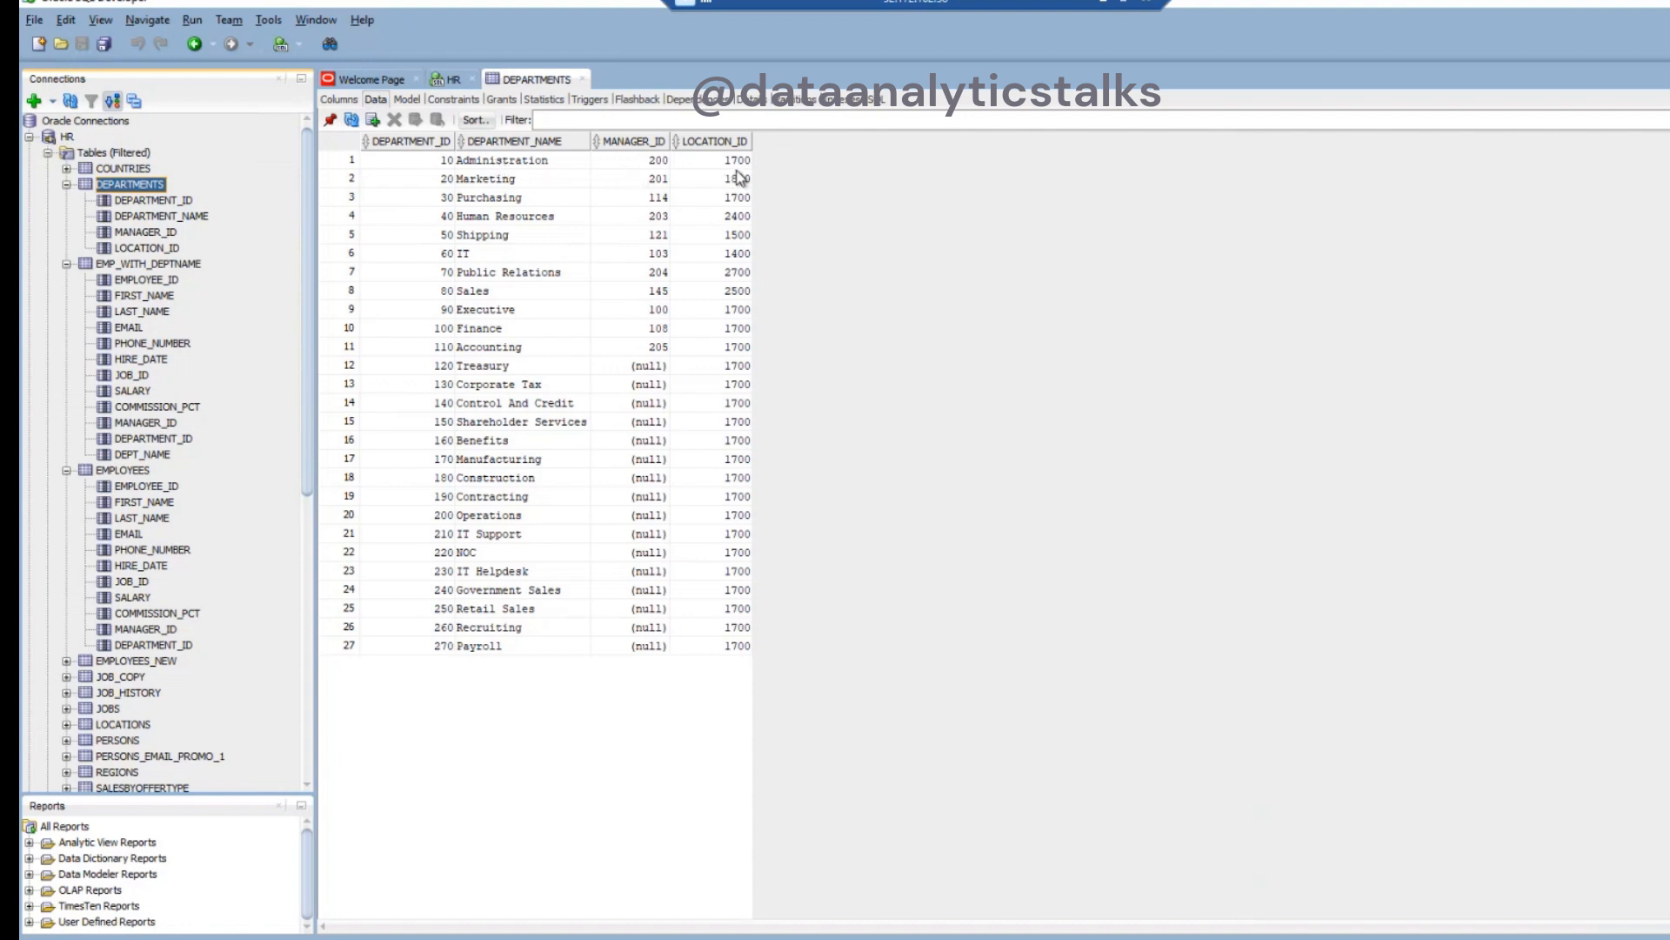
{"action": "left_click_drag", "start_coordinate": [527, 160], "coordinate": [567, 654]}
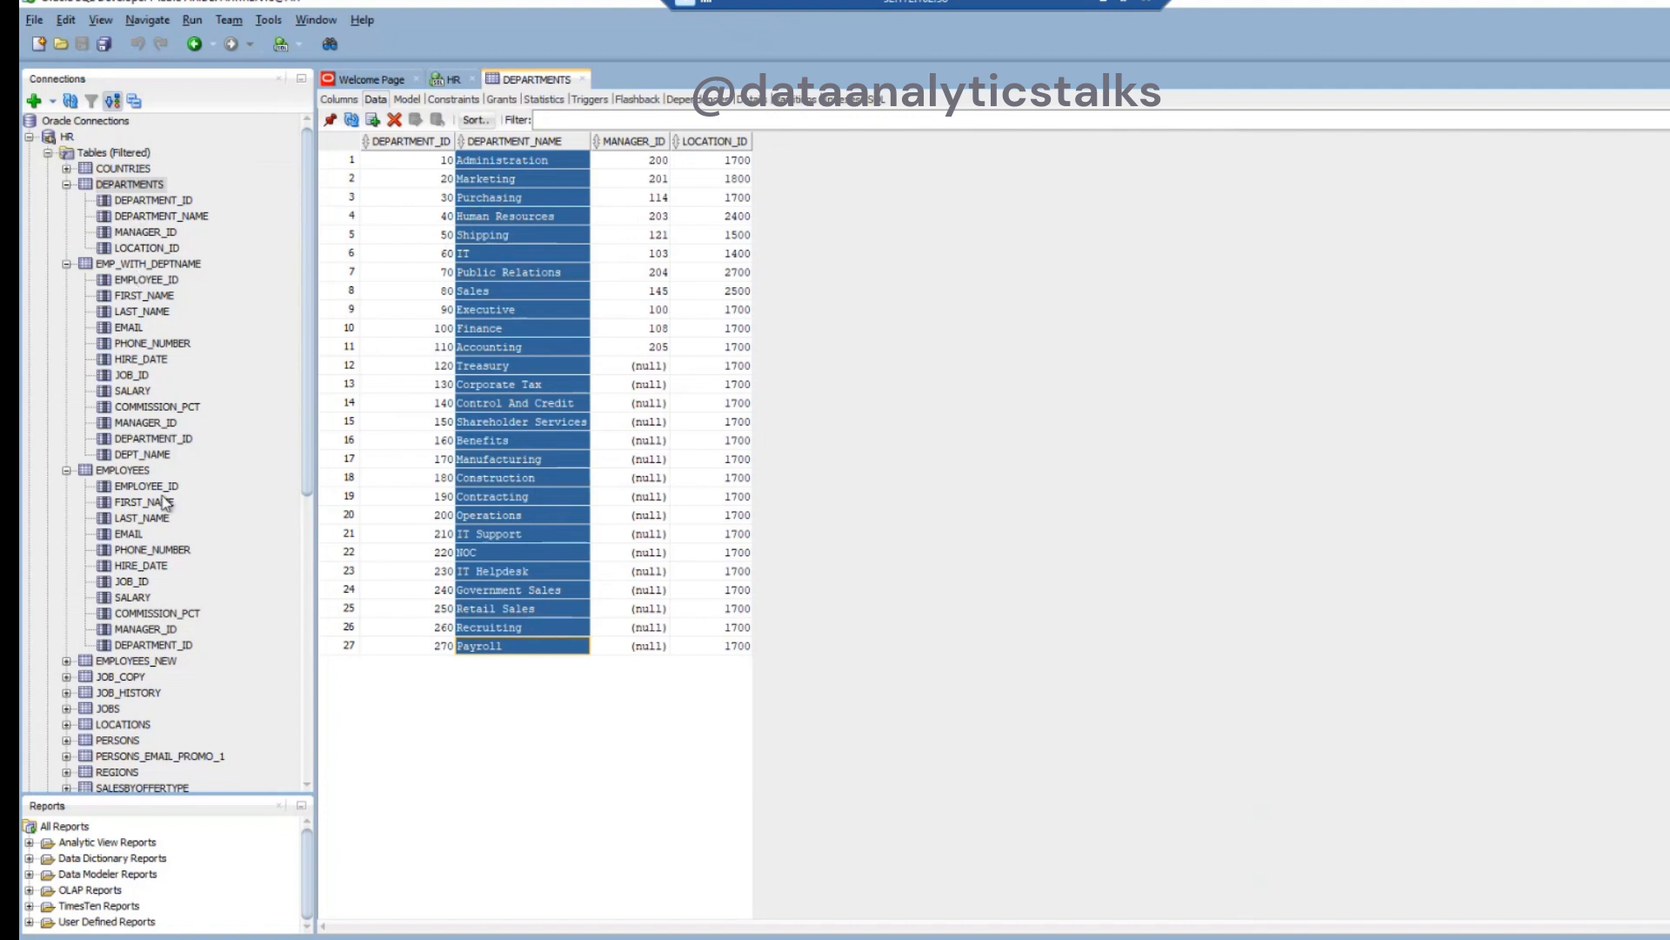
- Examine the column definitions of the EMP_WITH_DEPTNAME table, especially DEPT_NAME, and return to its data
{"action": "left_click", "coordinate": [163, 266]}
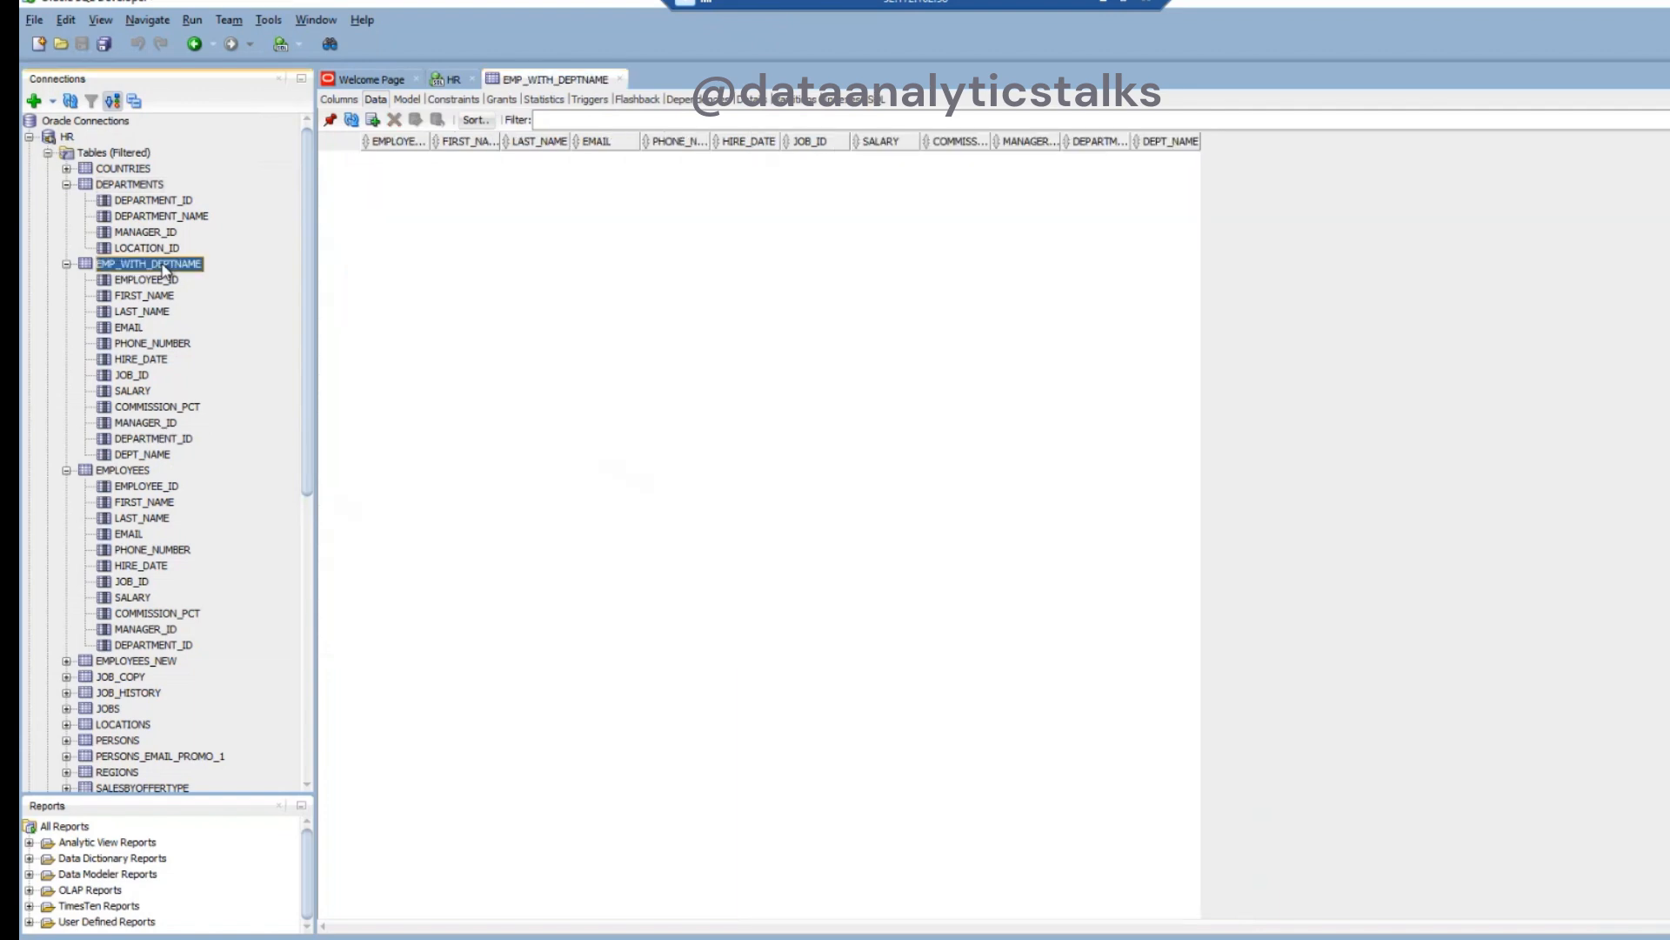
{"action": "left_click", "coordinate": [340, 101]}
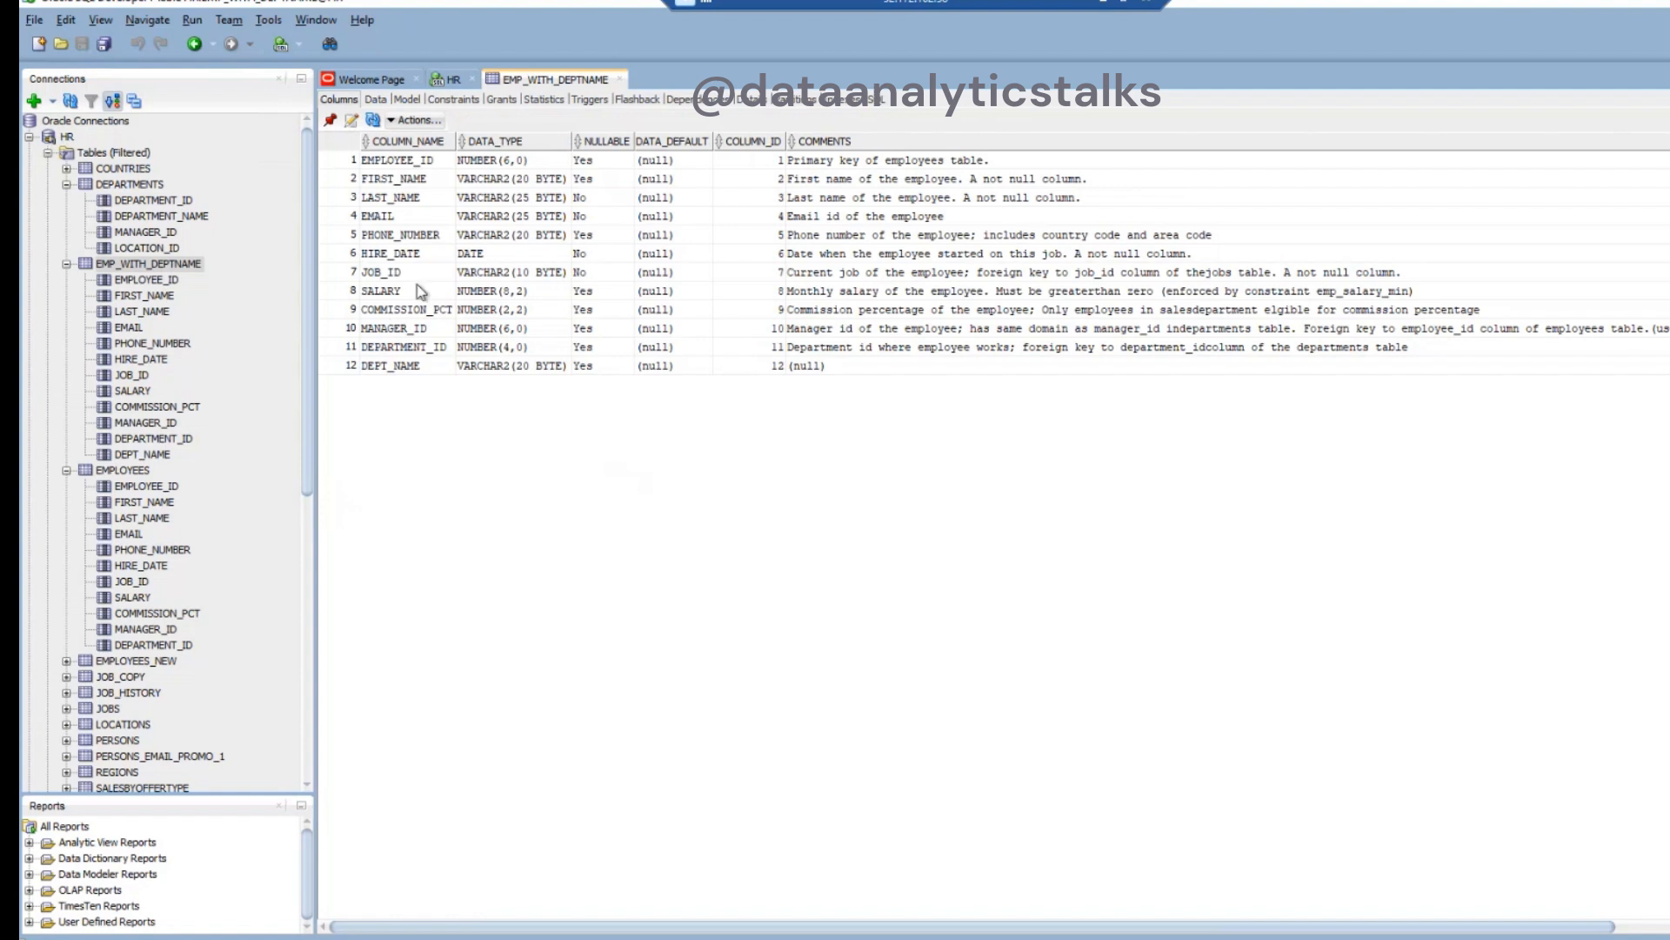
{"action": "left_click", "coordinate": [426, 369]}
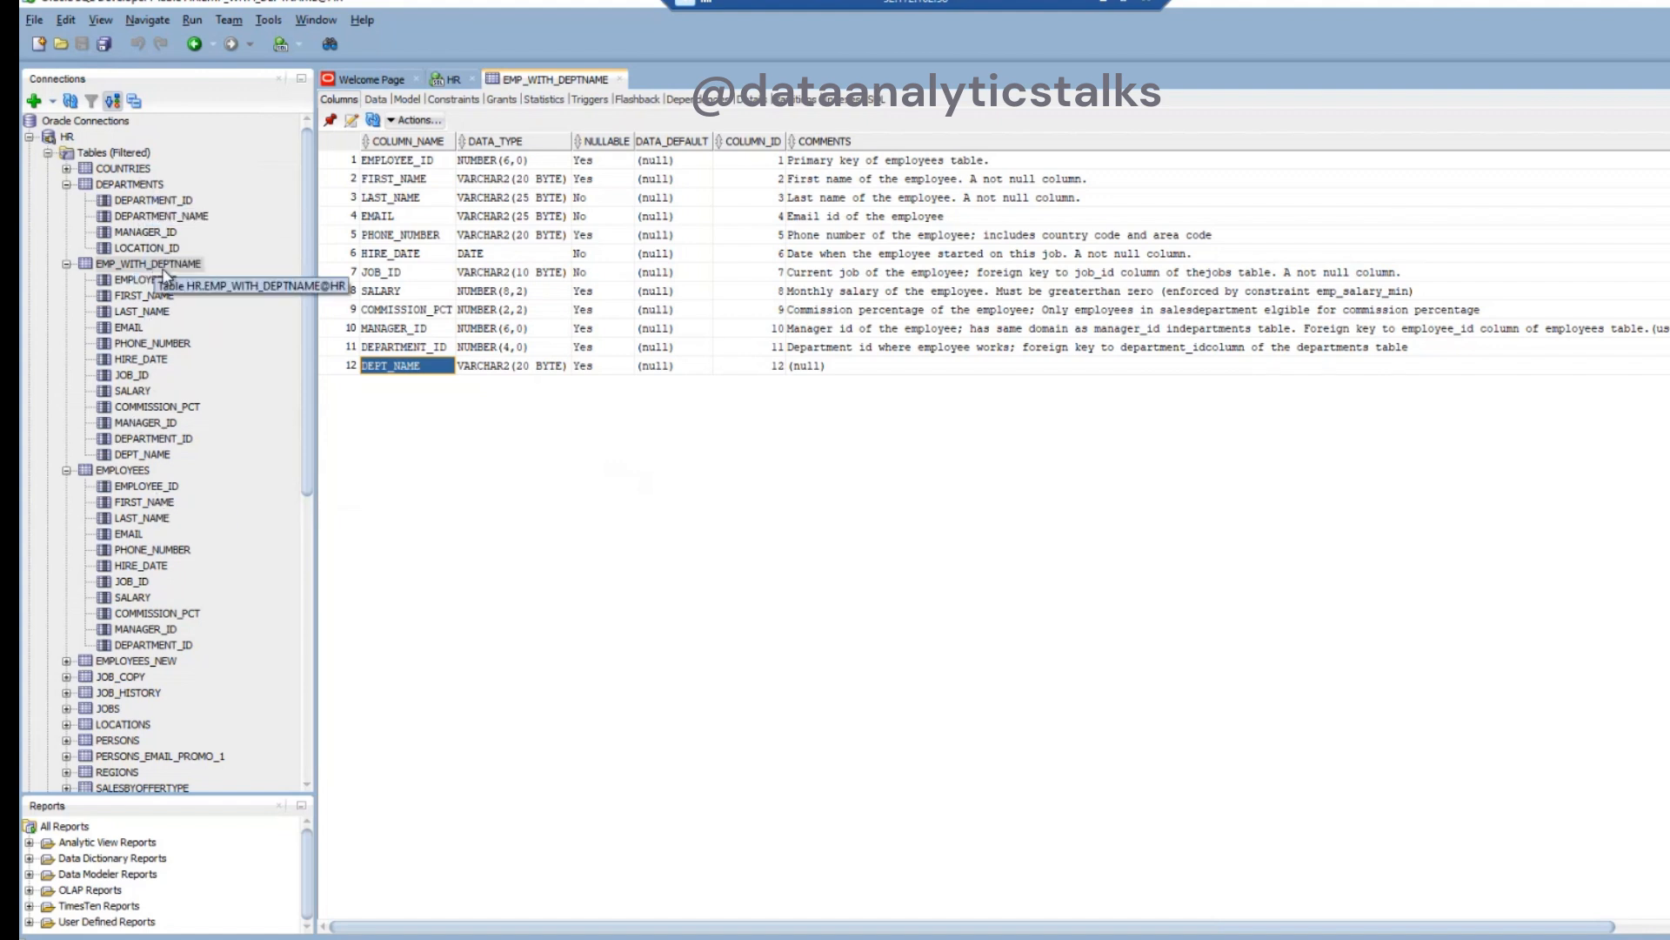
{"action": "left_click", "coordinate": [367, 103]}
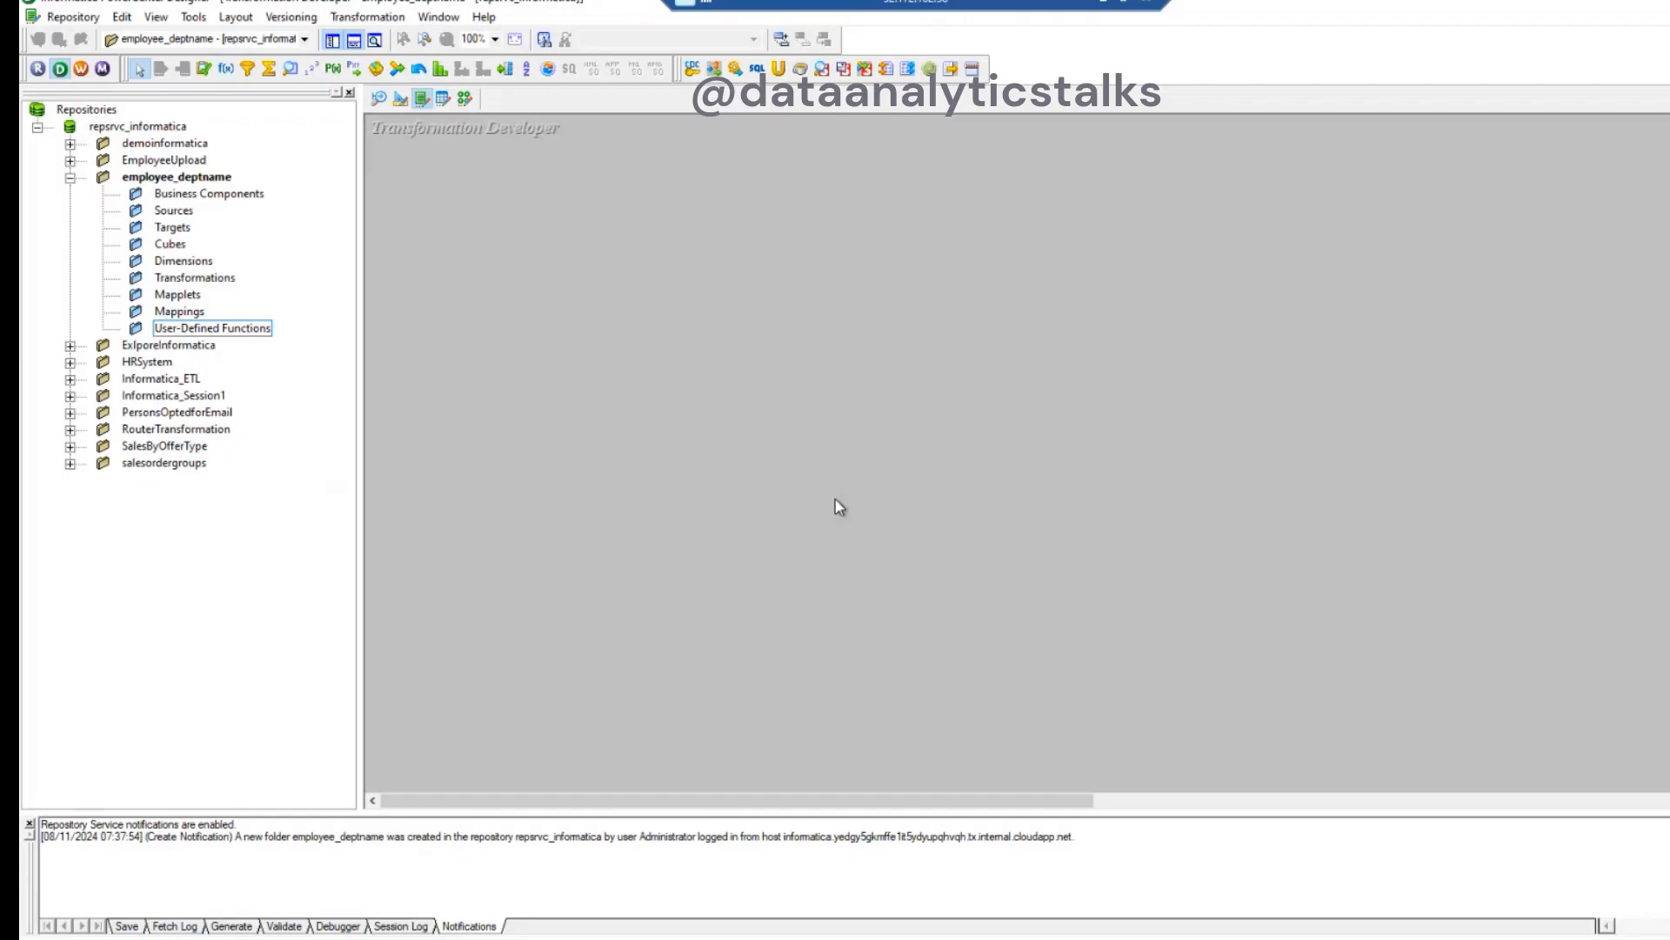
{"action": "right_click", "coordinate": [182, 180]}
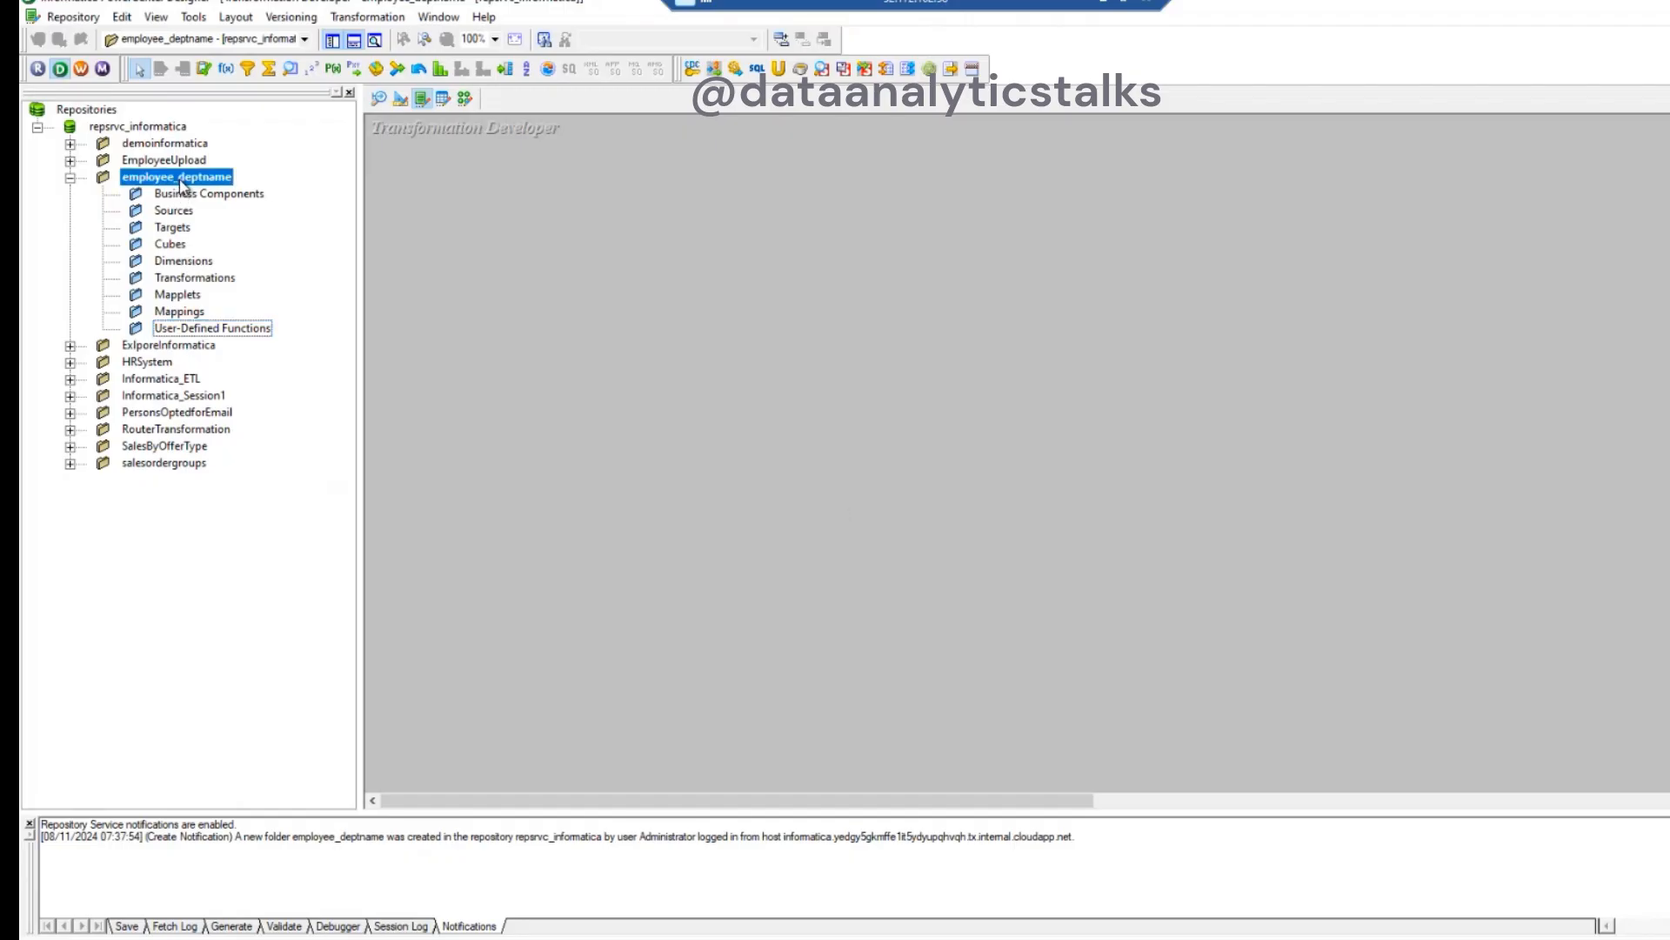
{"action": "left_click", "coordinate": [517, 288]}
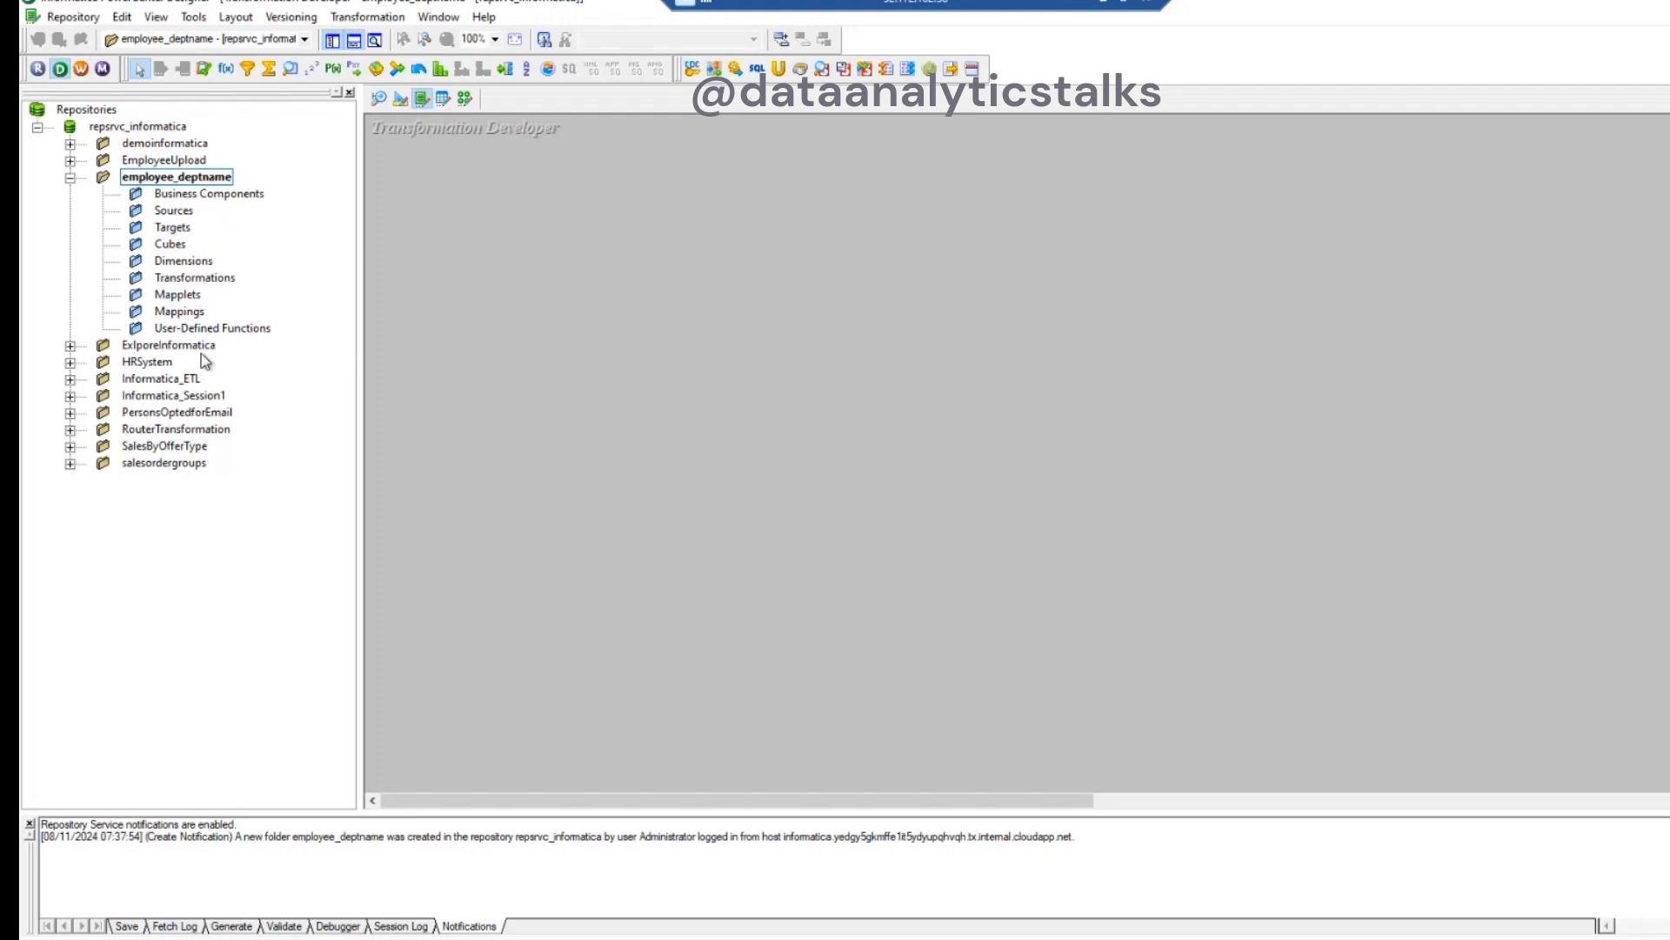
{"action": "left_click", "coordinate": [179, 212]}
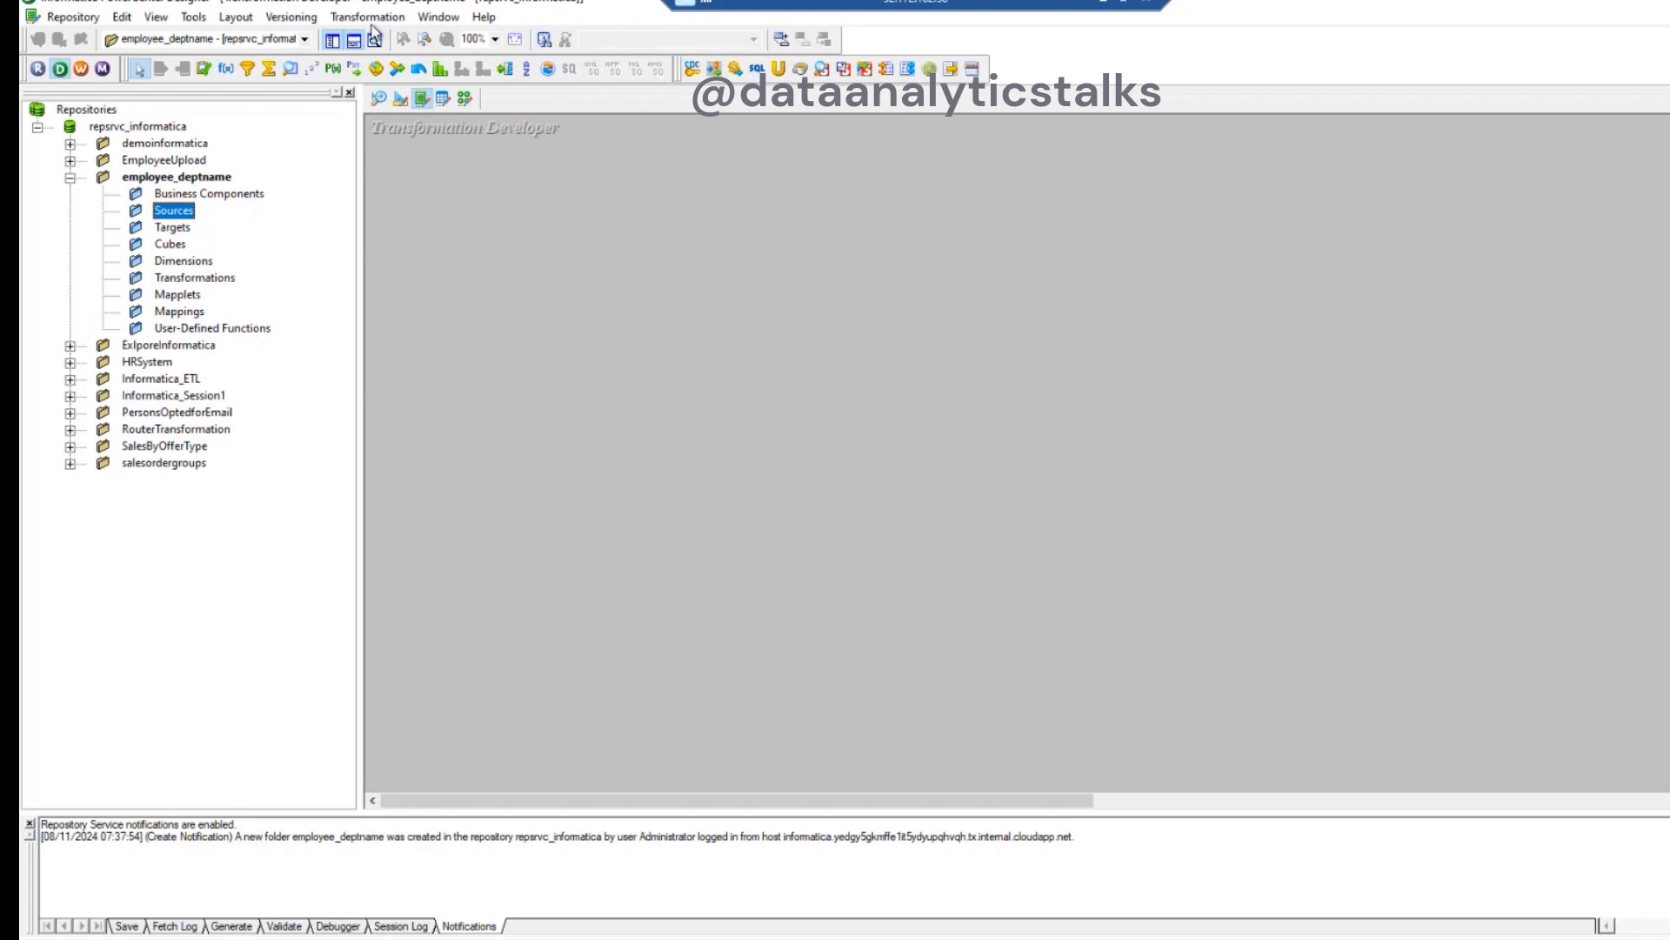
{"action": "left_click", "coordinate": [541, 171]}
{"action": "right_click", "coordinate": [171, 211]}
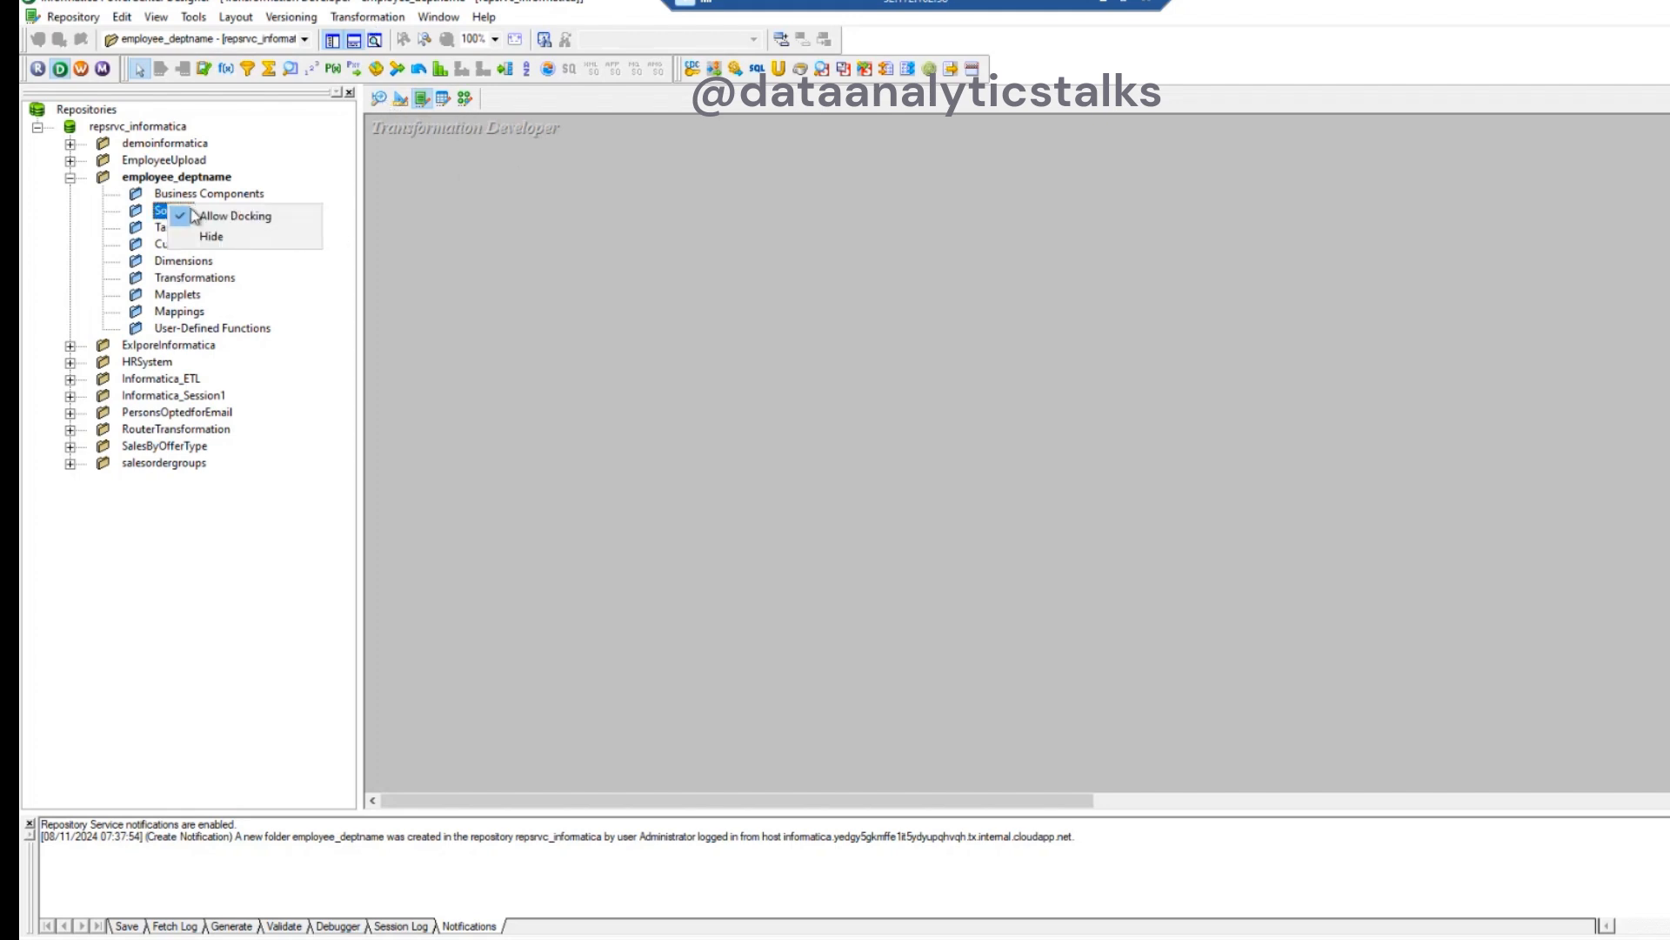
{"action": "left_click", "coordinate": [411, 221]}
{"action": "right_click", "coordinate": [447, 227]}
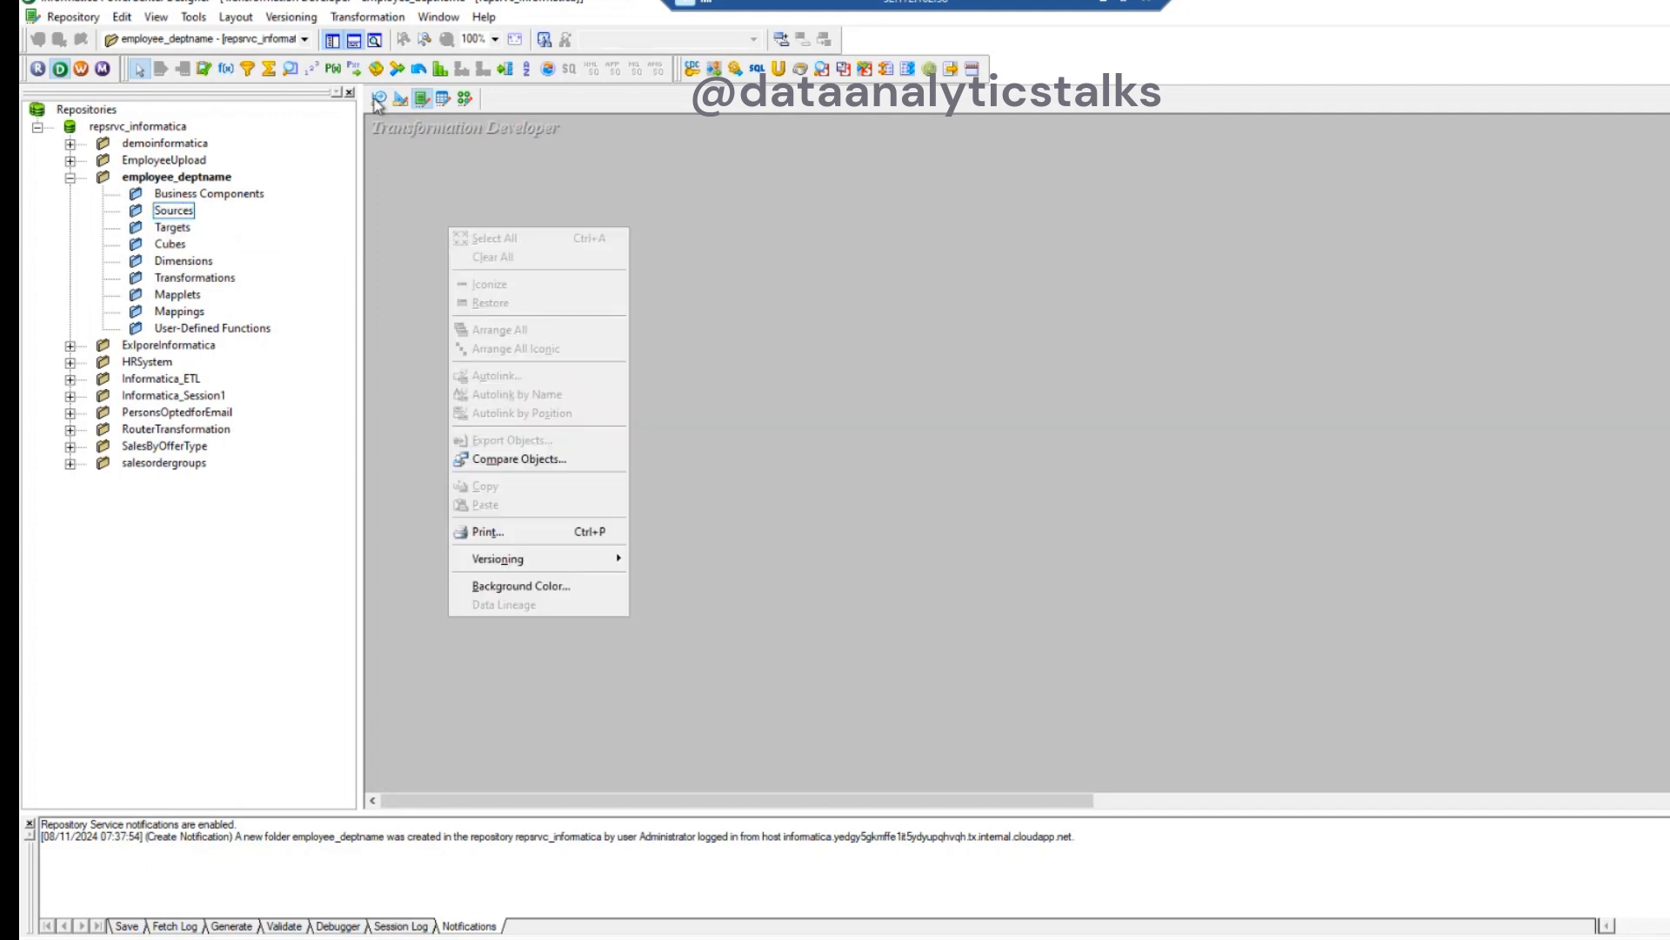
- In the Source Analyzer, start a database import and connect to ORACLE SRC with username HR and the account password
{"action": "left_click", "coordinate": [379, 100]}
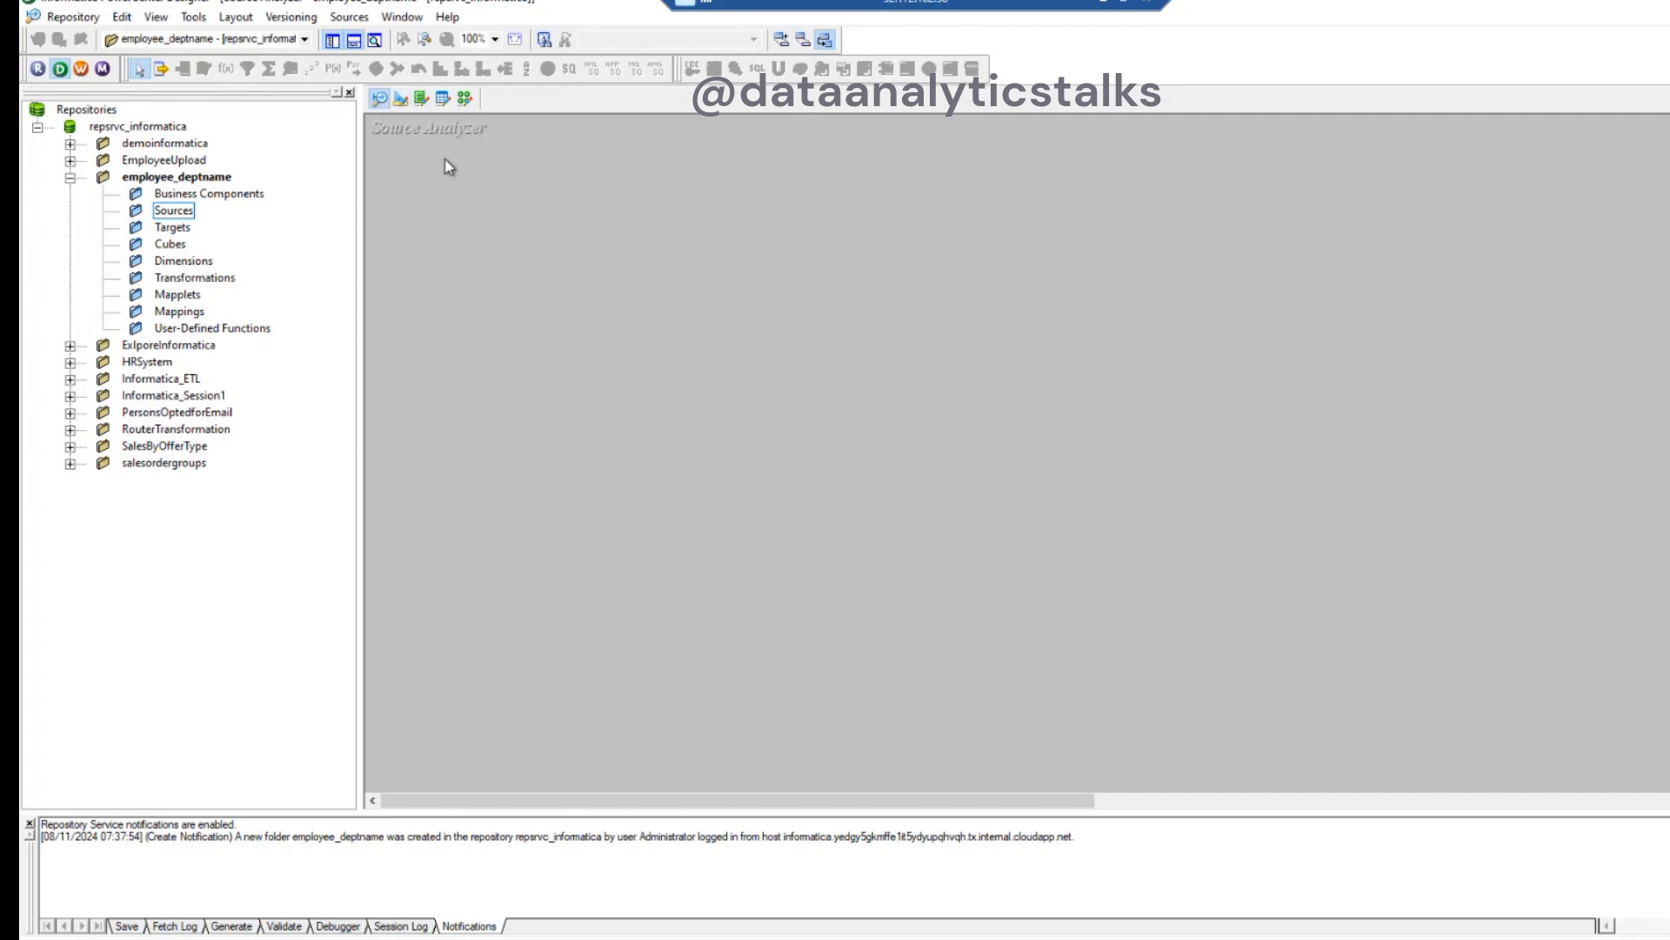
{"action": "left_click", "coordinate": [349, 17]}
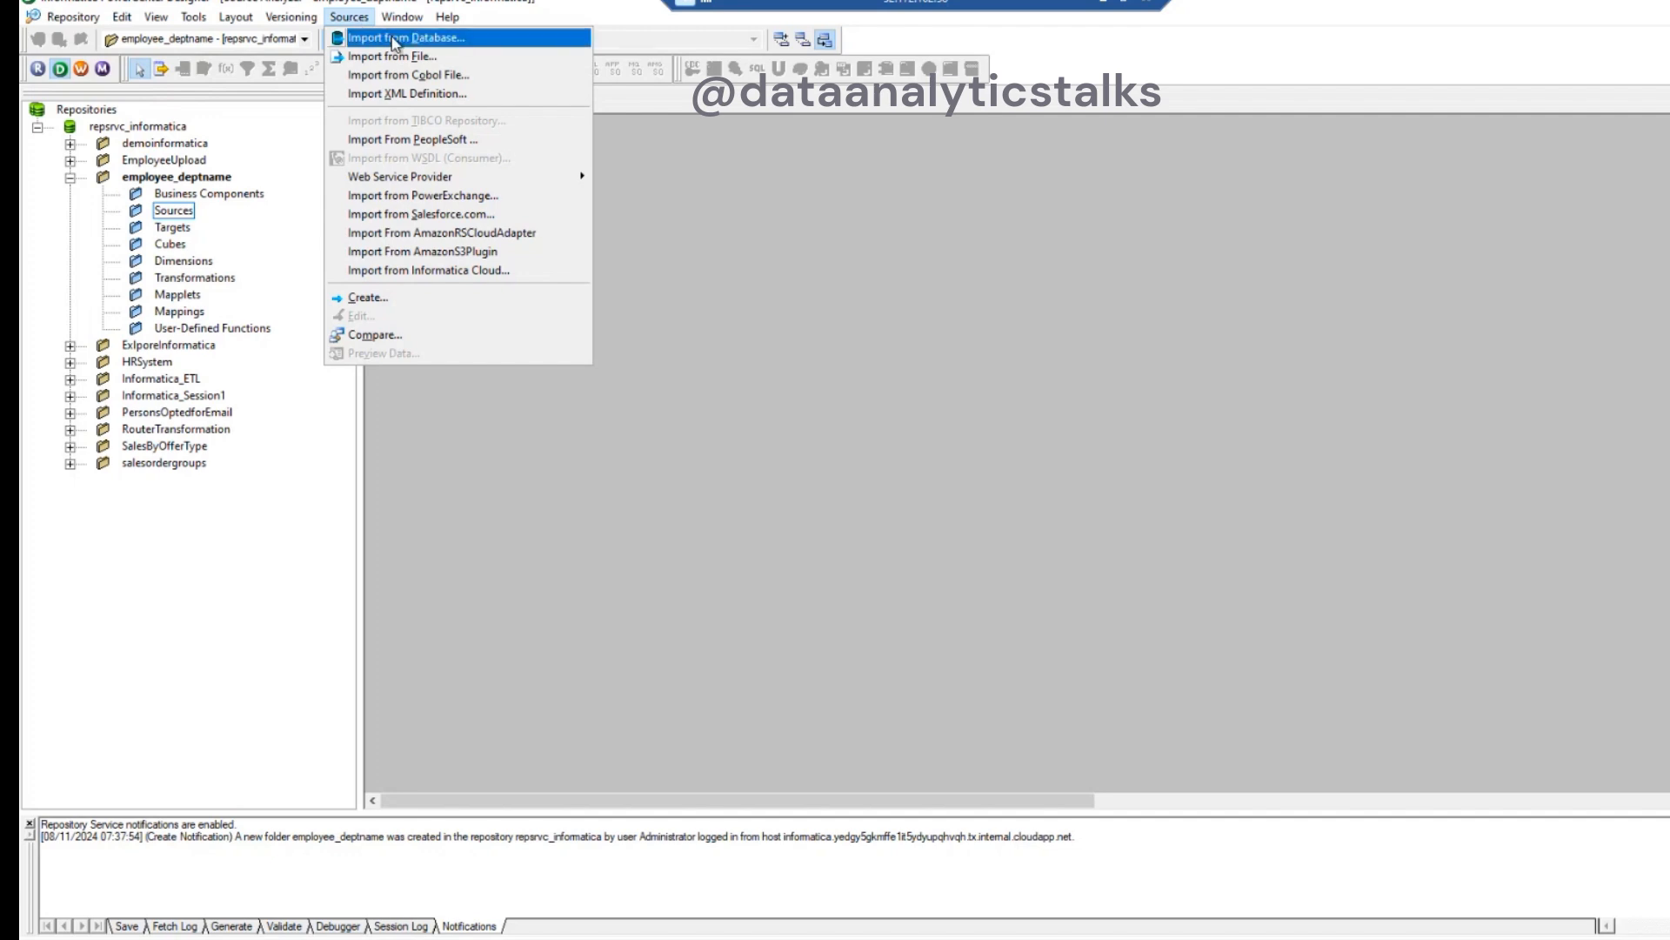
{"action": "left_click", "coordinate": [395, 39]}
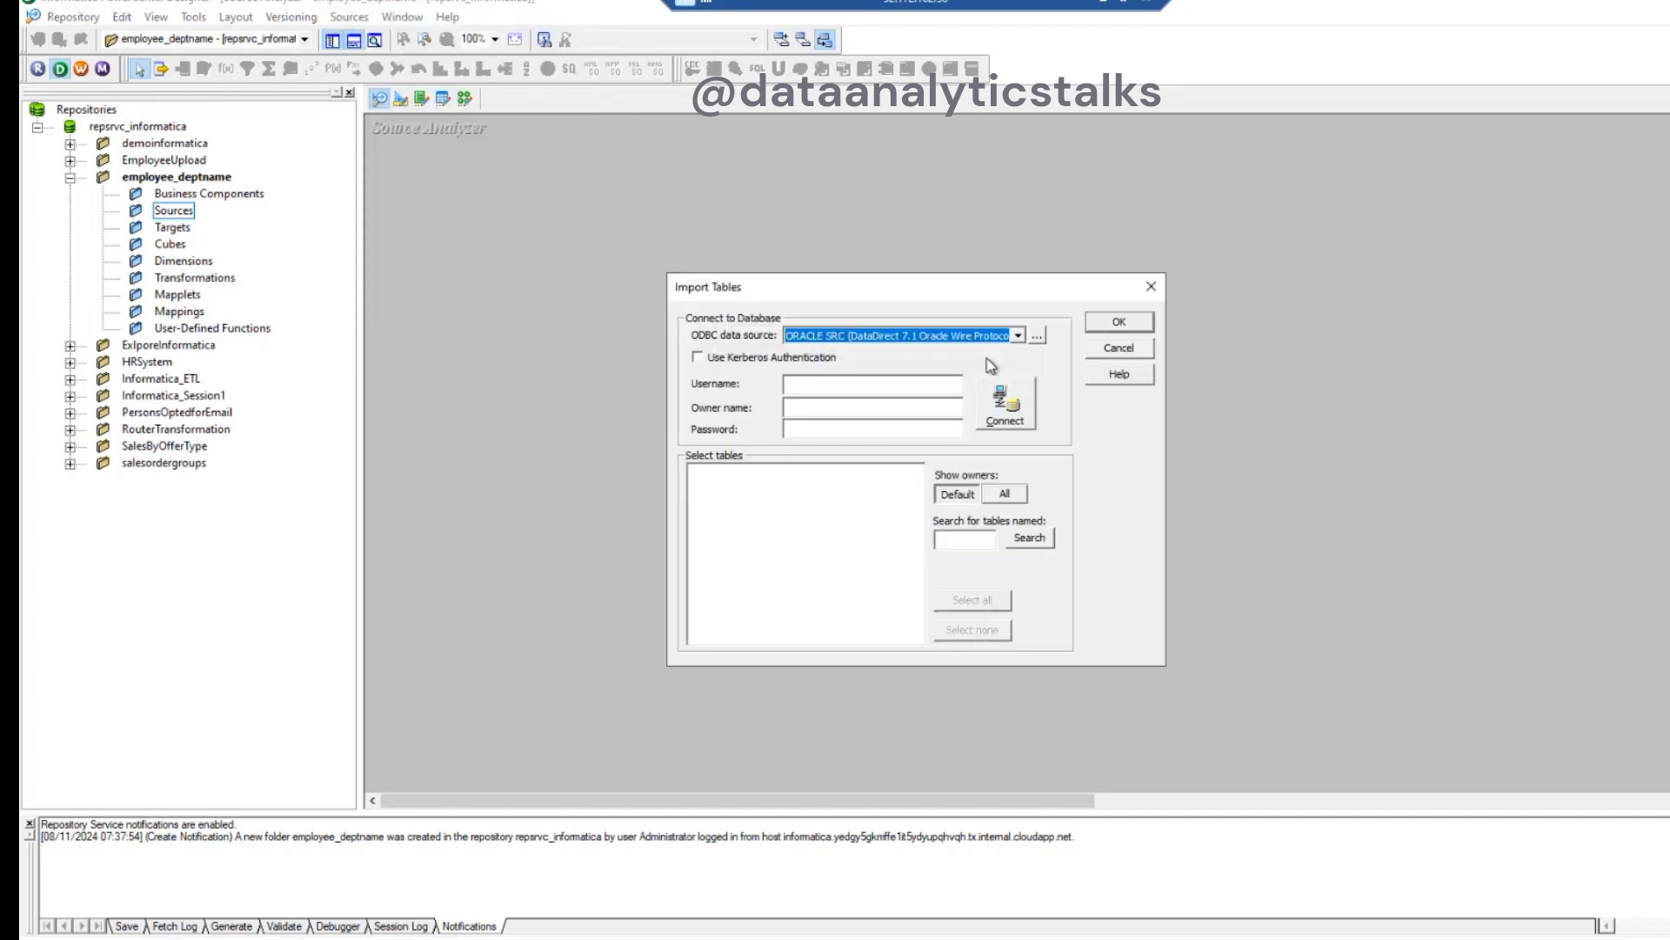
{"action": "left_click", "coordinate": [872, 386]}
{"action": "type", "text": "HR"}
{"action": "left_click", "coordinate": [840, 428]}
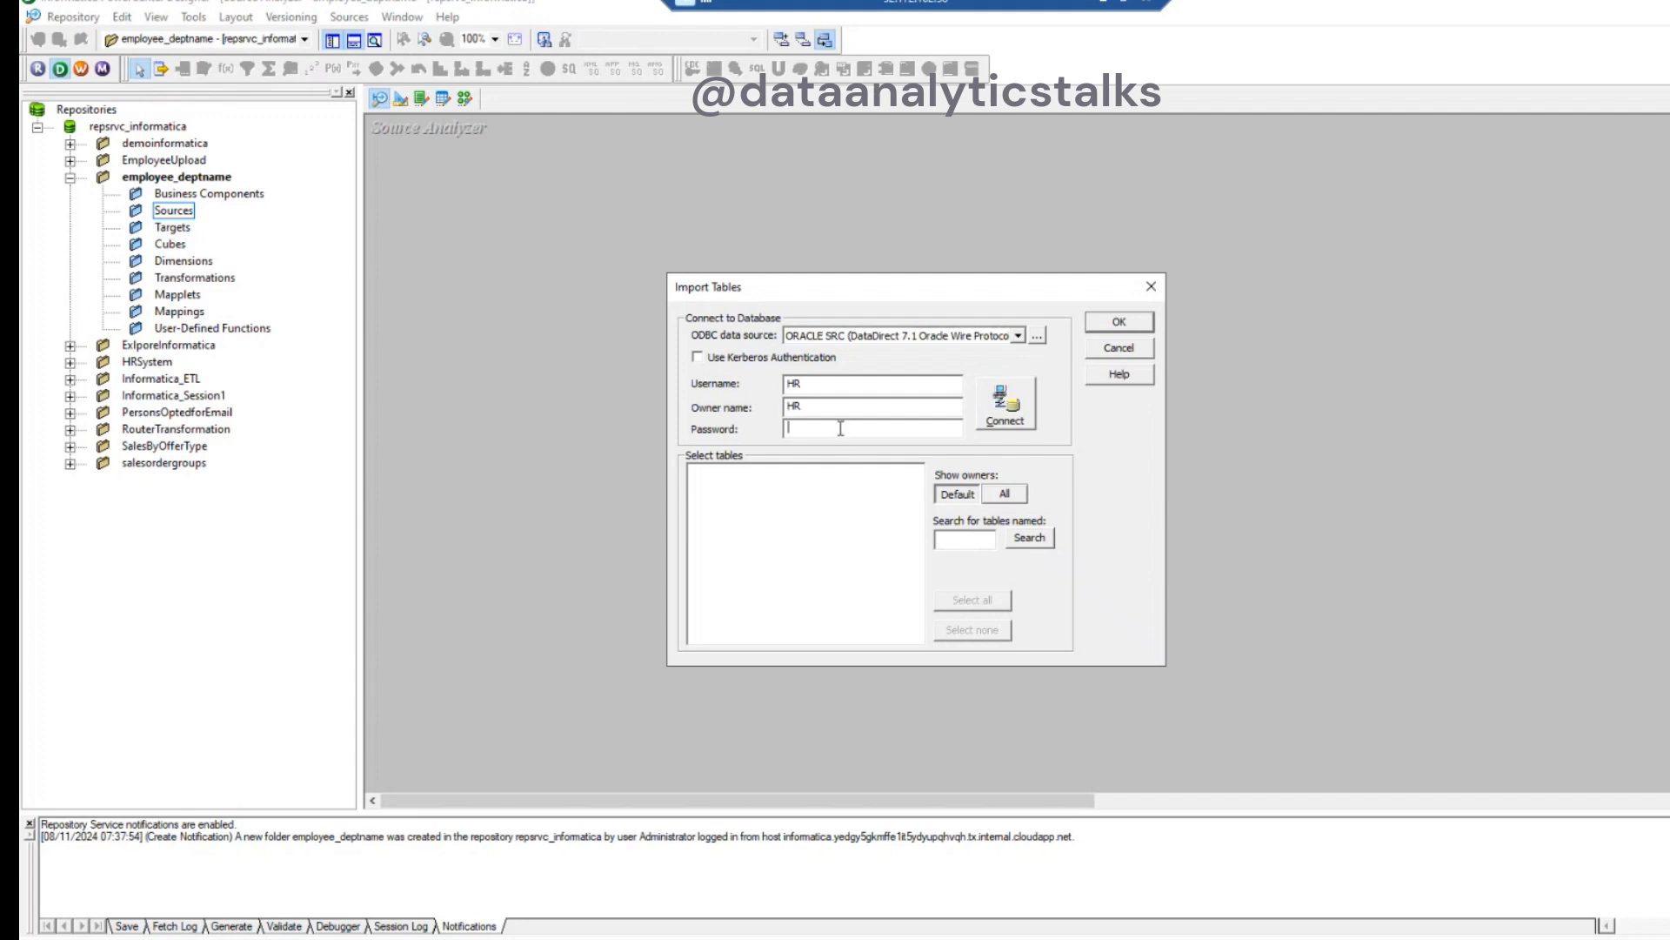
{"action": "type", "text": "**********"}
{"action": "left_click", "coordinate": [1007, 406]}
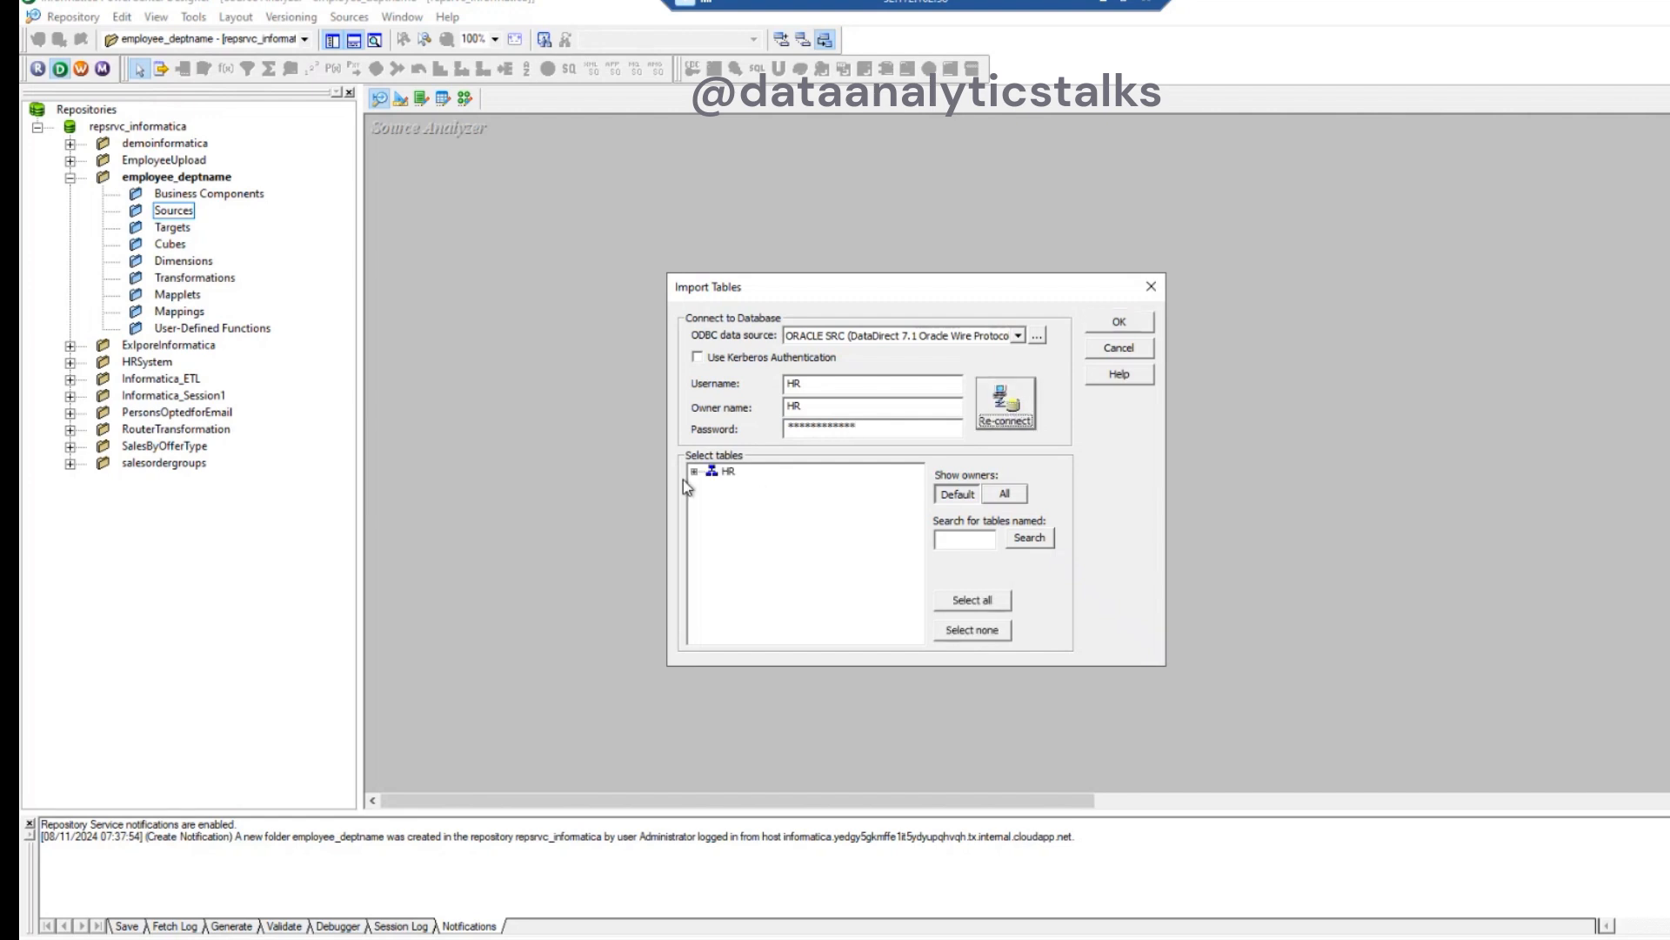
- Import the DEPARTMENTS and EMPLOYEES tables of the HR schema as source definitions
{"action": "left_click", "coordinate": [694, 470]}
{"action": "left_click", "coordinate": [711, 487]}
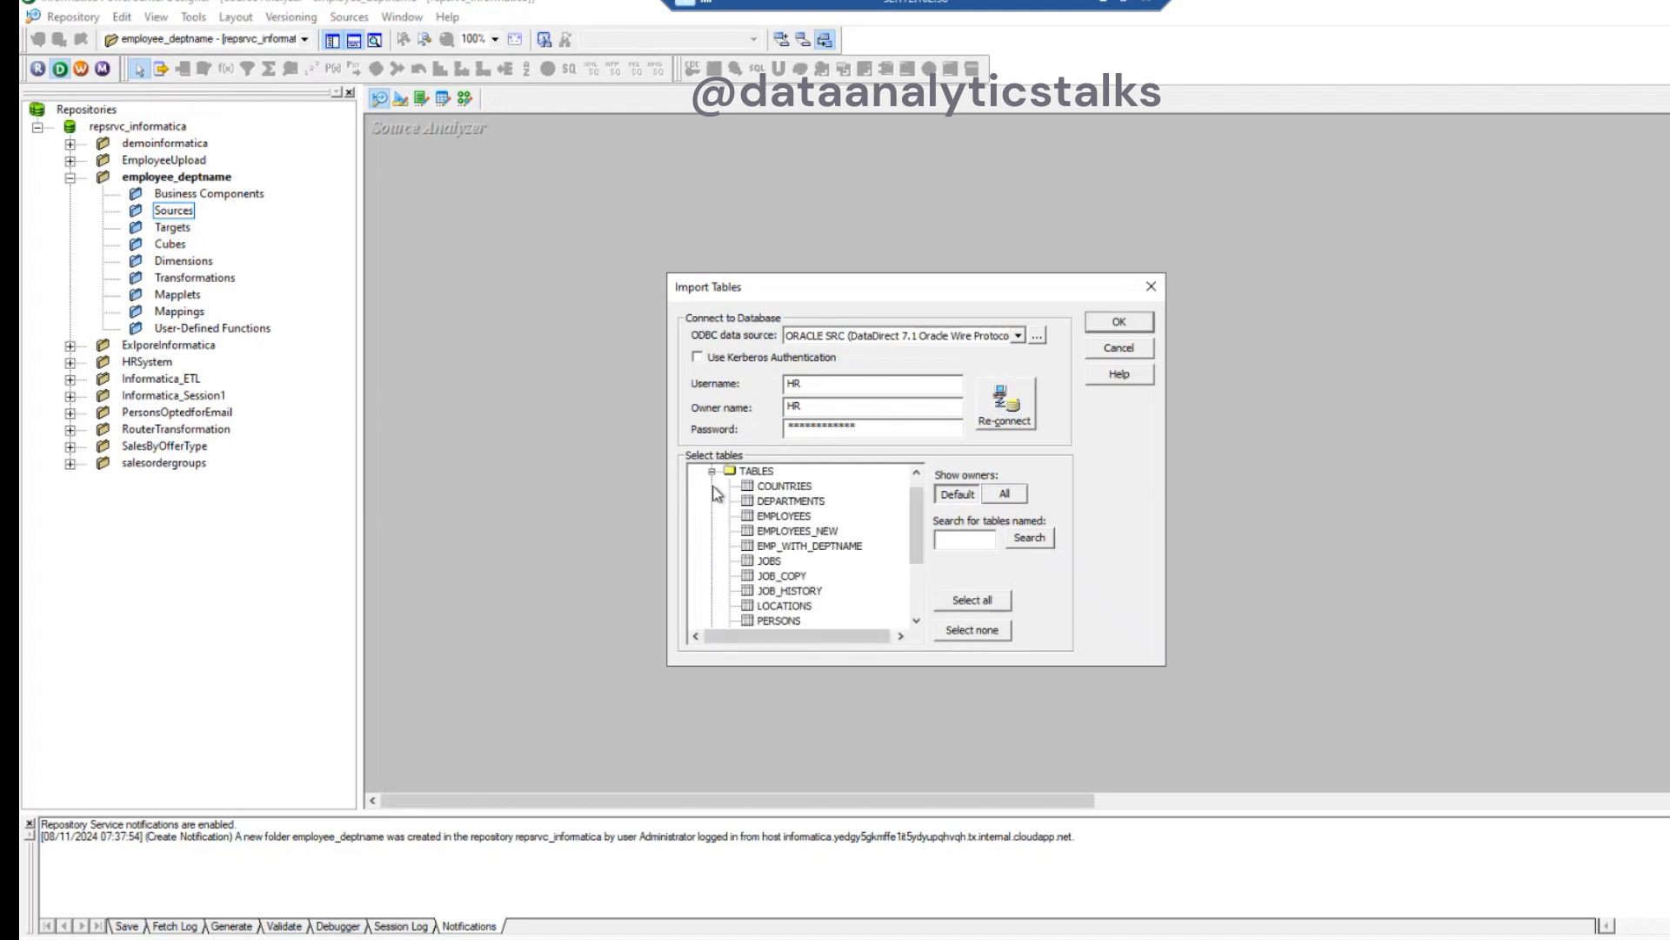
{"action": "left_click", "coordinate": [789, 519]}
{"action": "left_click", "coordinate": [820, 502], "text": "ctrl"}
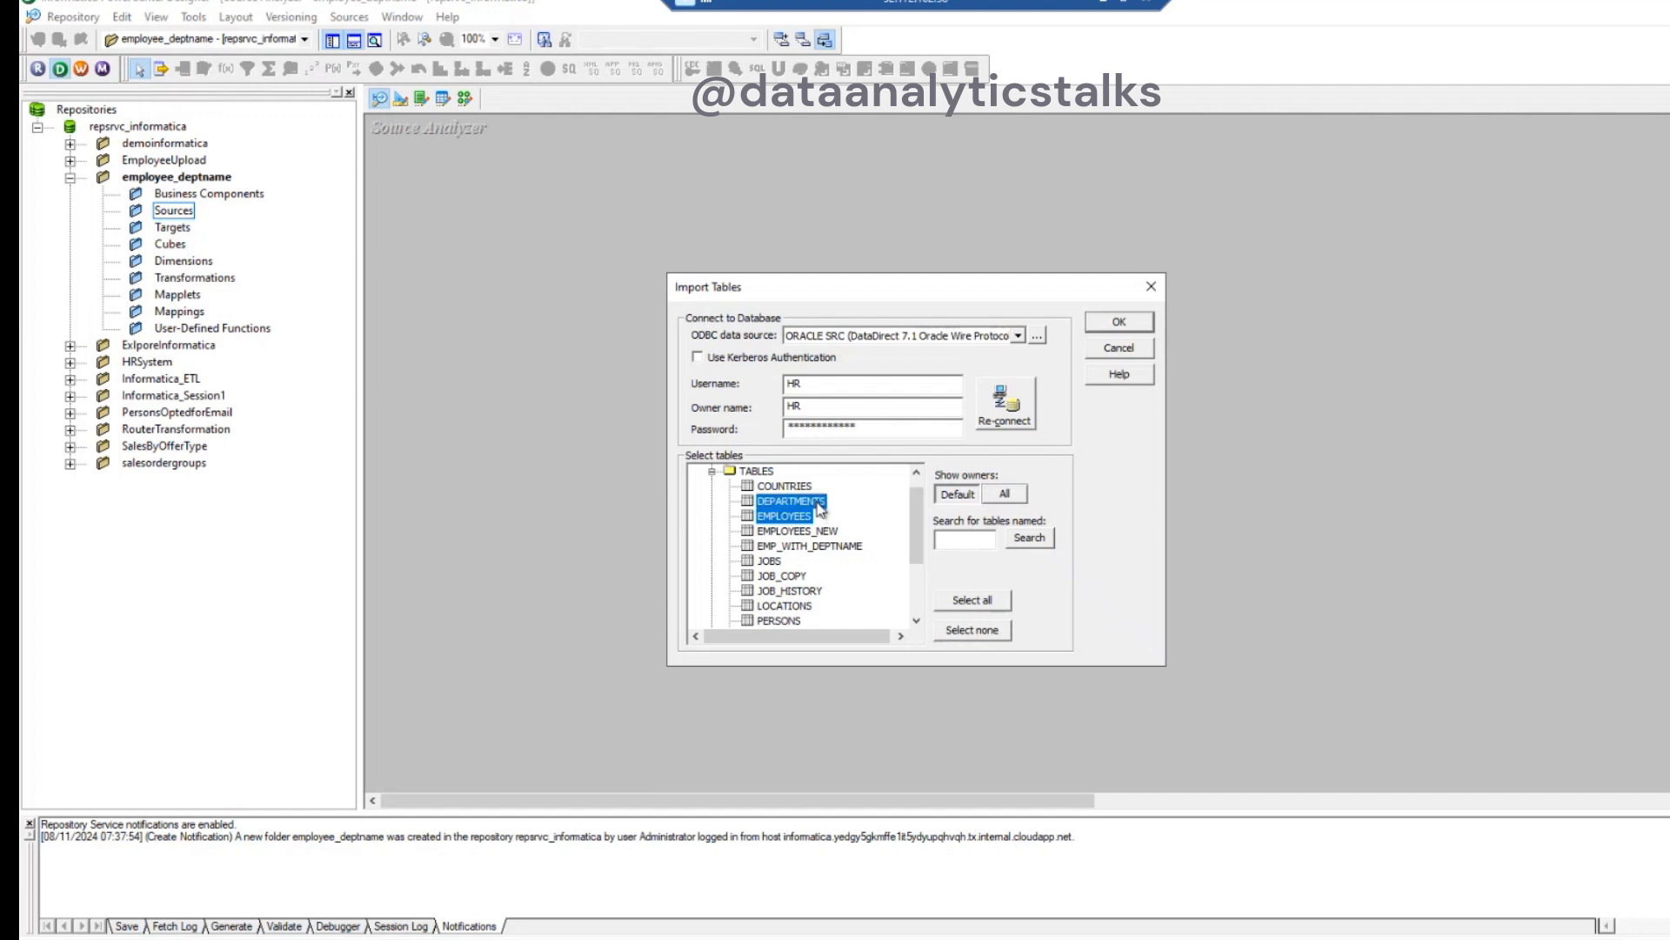
{"action": "left_click", "coordinate": [1117, 321]}
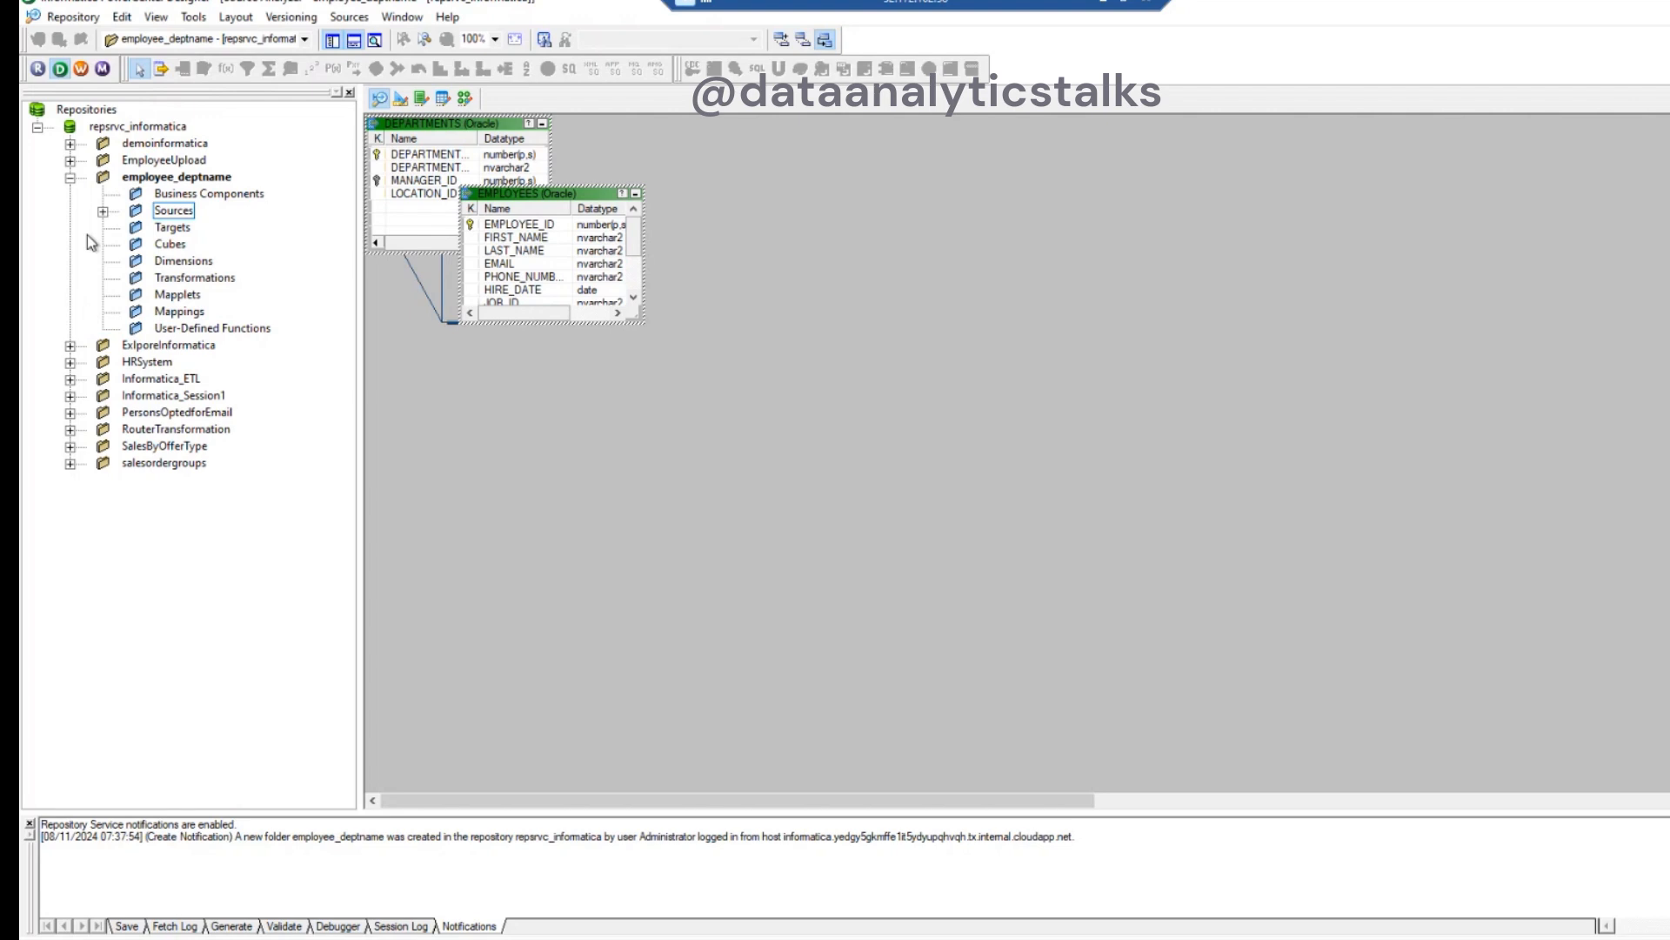
- Expand Sources and ORACLE SRC in the employee_deptname folder to check the imported table definitions
{"action": "left_click", "coordinate": [102, 212]}
{"action": "left_click", "coordinate": [136, 228]}
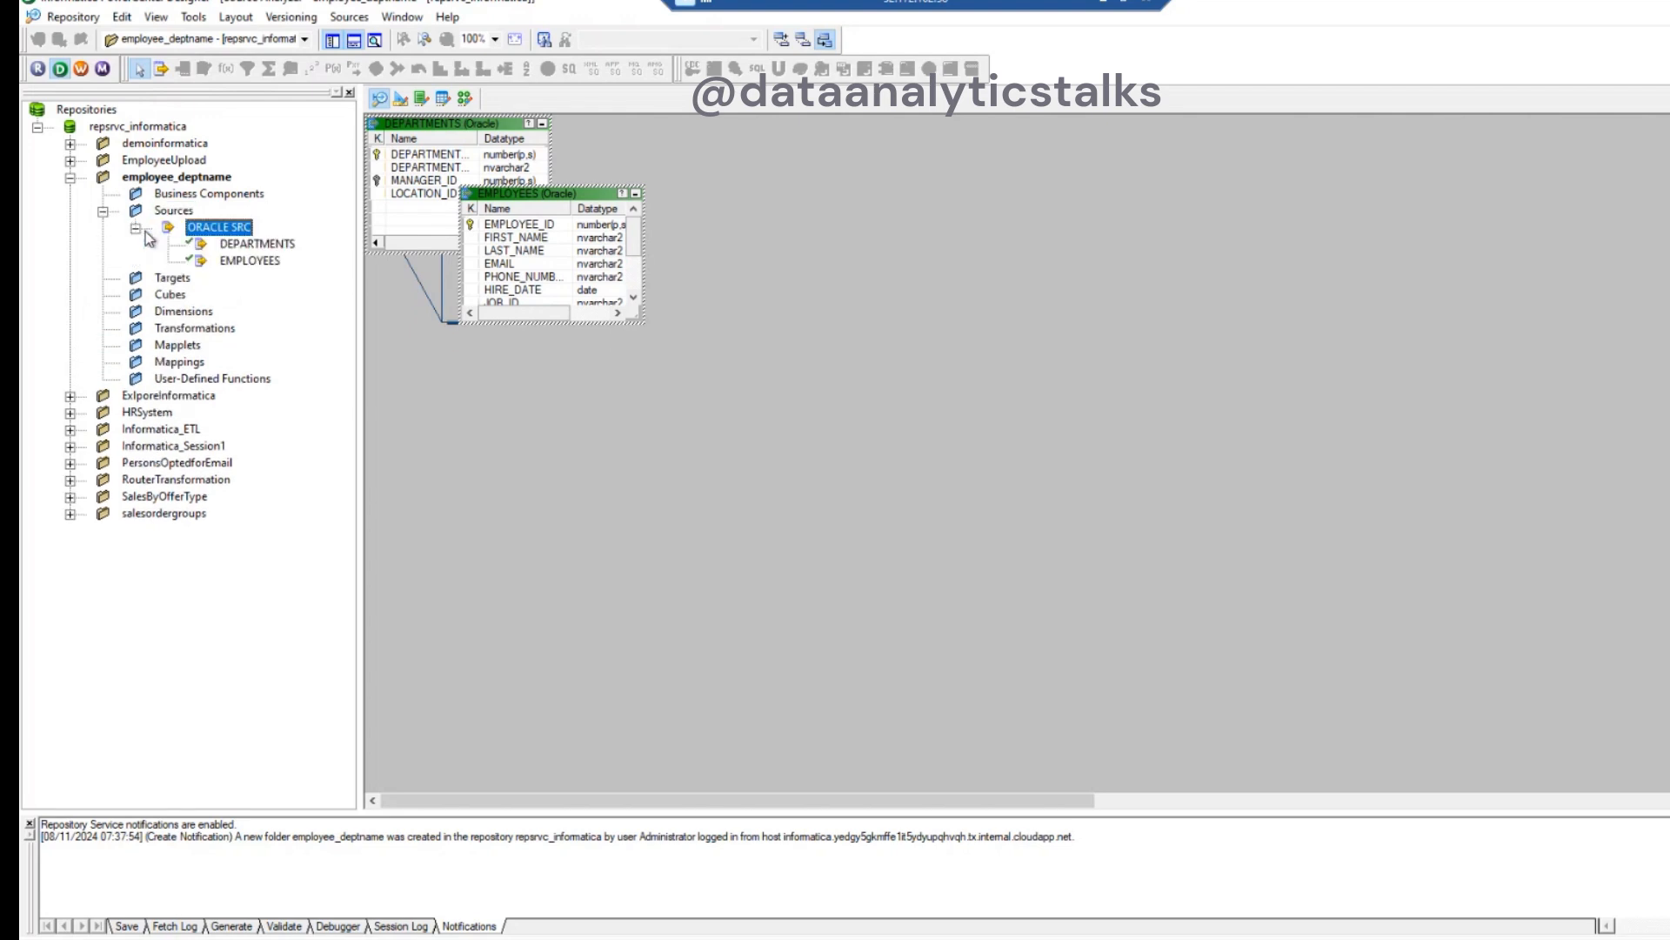
{"action": "left_click", "coordinate": [243, 259]}
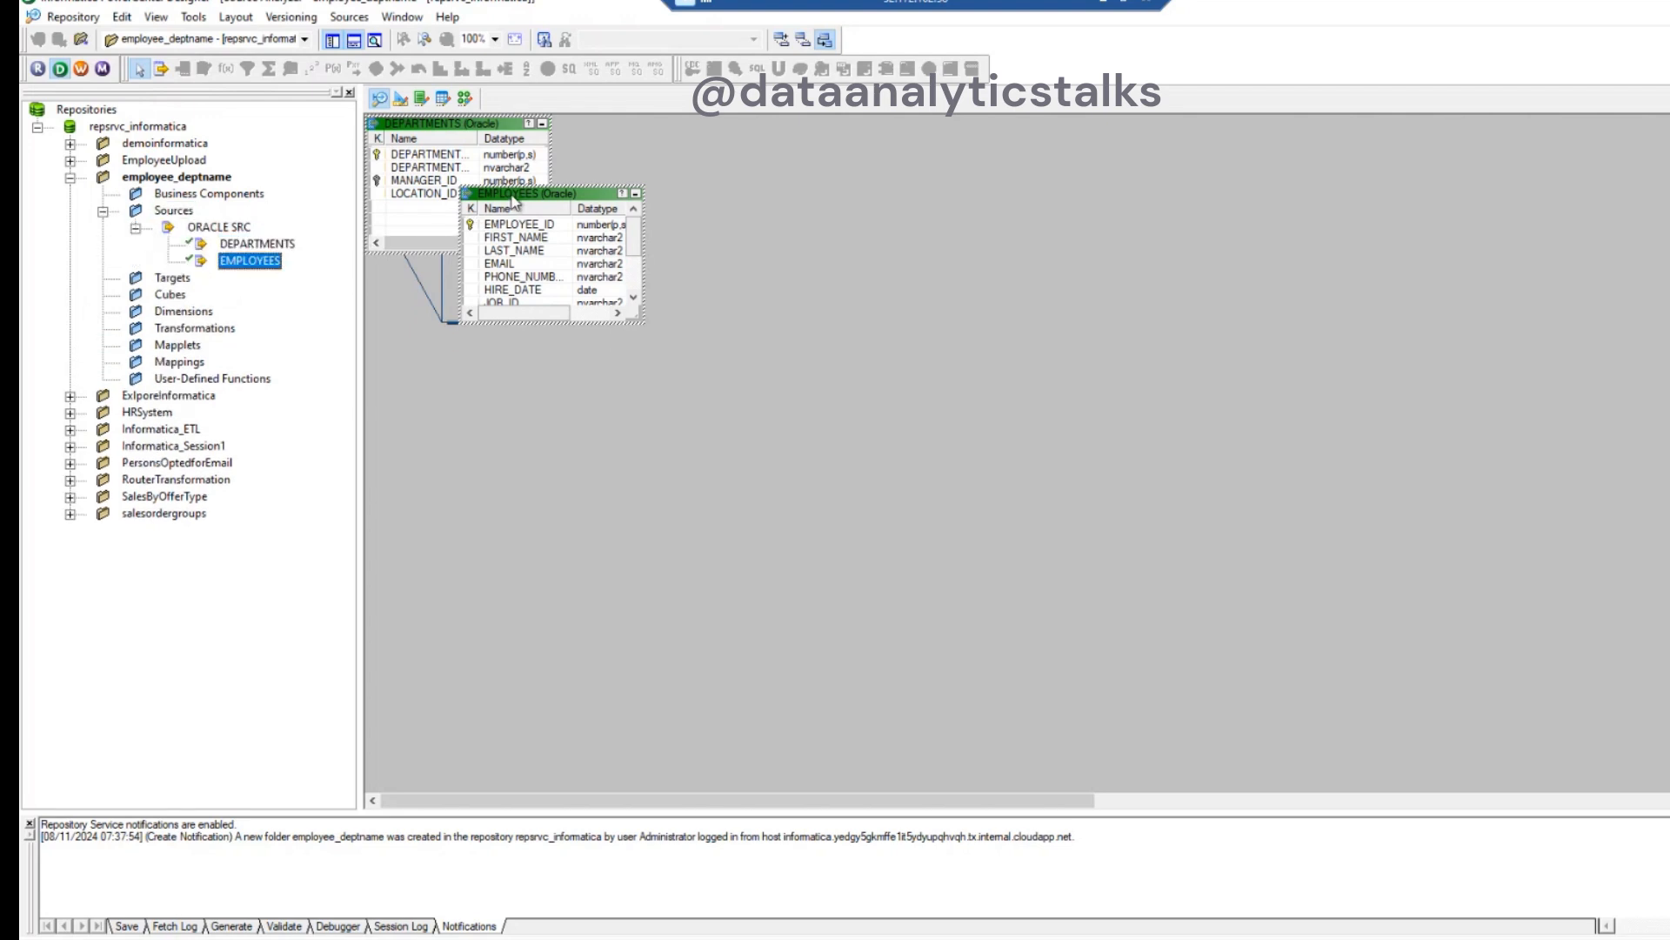
- Spread the two source definitions apart on the canvas, placing EMPLOYEES to the right of DEPARTMENTS without overlap
{"action": "left_click", "coordinate": [818, 328]}
{"action": "left_click_drag", "start_coordinate": [582, 200], "coordinate": [1116, 217]}
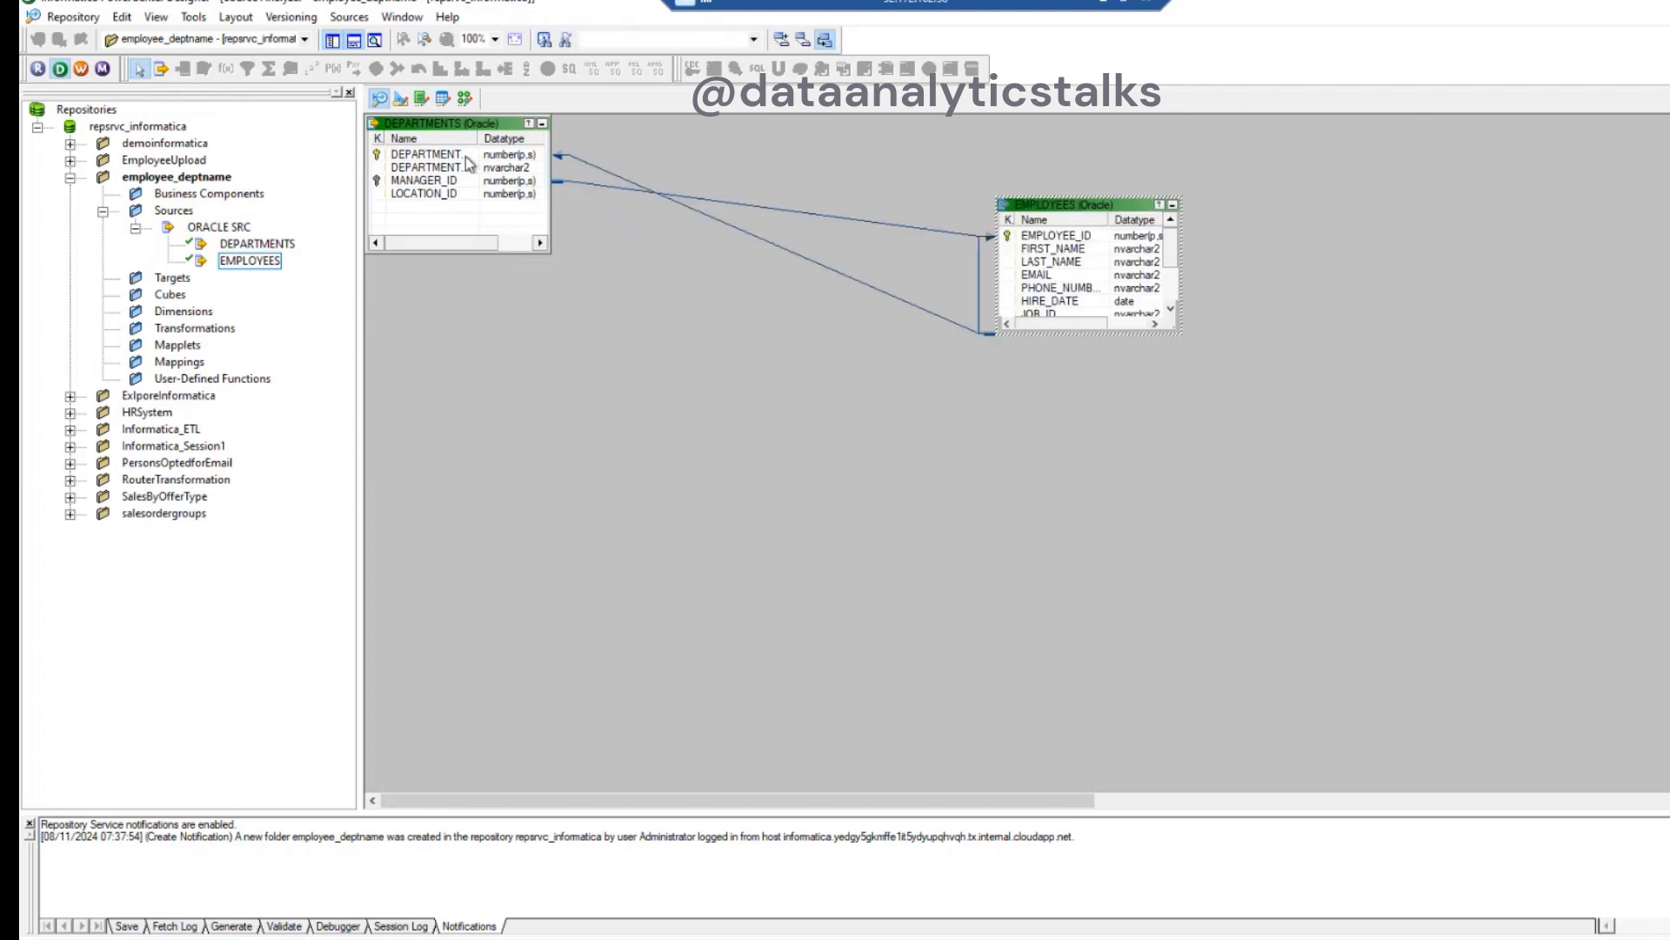
{"action": "left_click_drag", "start_coordinate": [459, 126], "coordinate": [523, 236]}
{"action": "left_click_drag", "start_coordinate": [1065, 198], "coordinate": [828, 212]}
{"action": "left_click_drag", "start_coordinate": [1103, 228], "coordinate": [918, 244]}
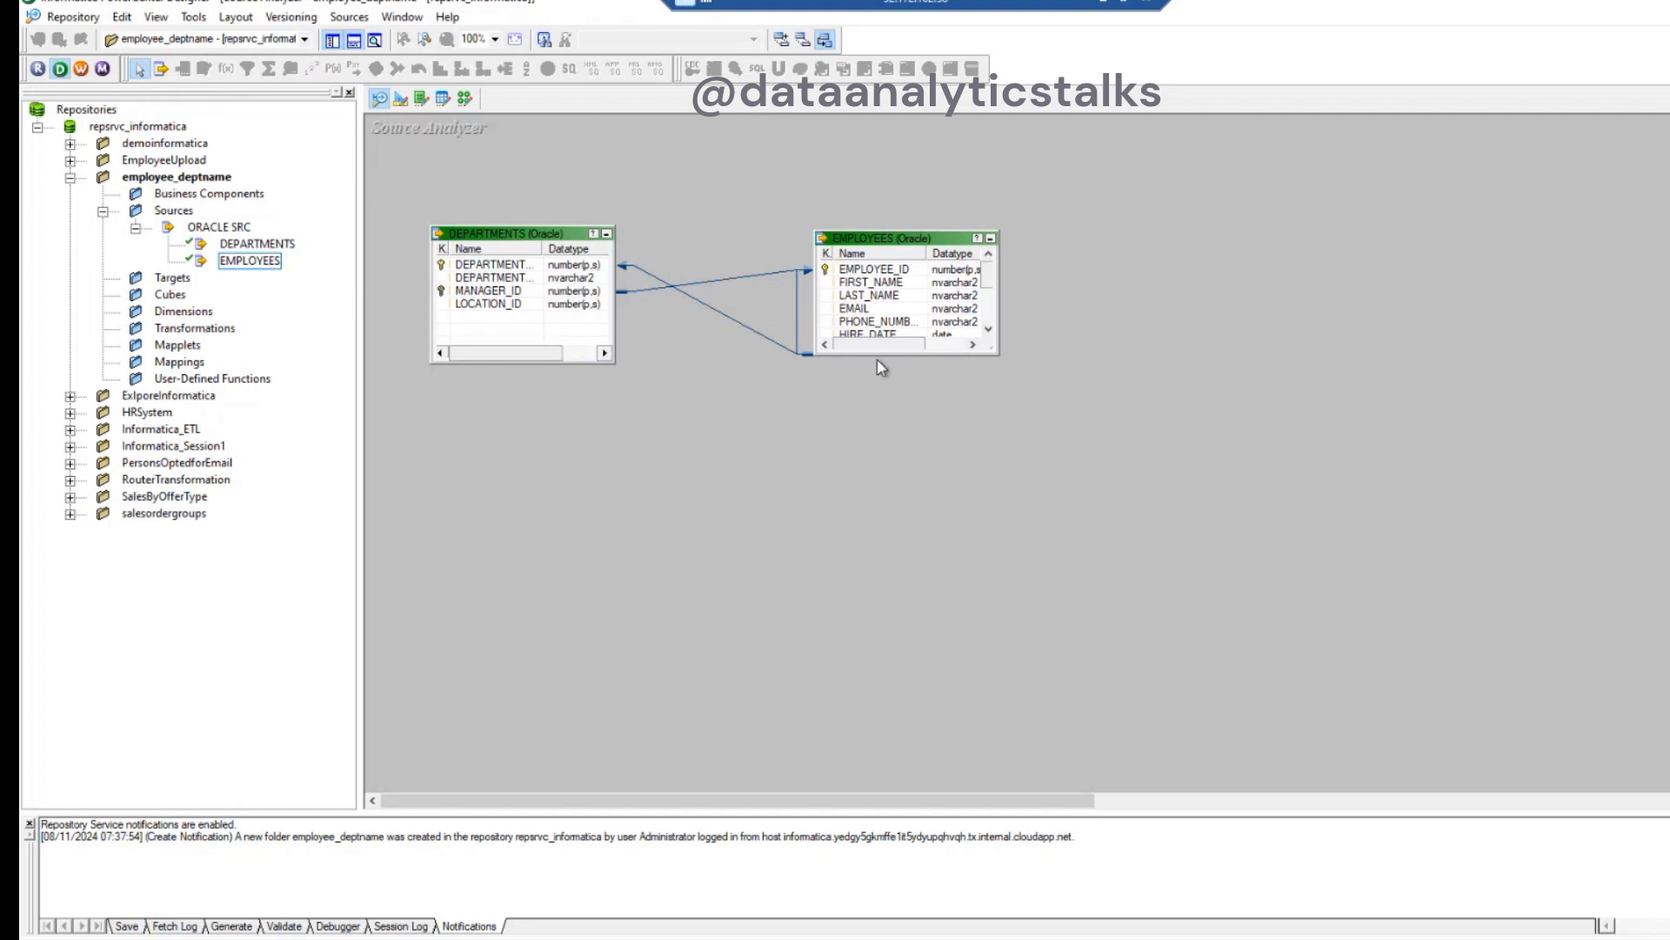
- Enlarge the EMPLOYEES source definition until all its columns fit, and make the DEPARTMENTS definition slightly taller
{"action": "left_click_drag", "start_coordinate": [880, 356], "coordinate": [918, 512]}
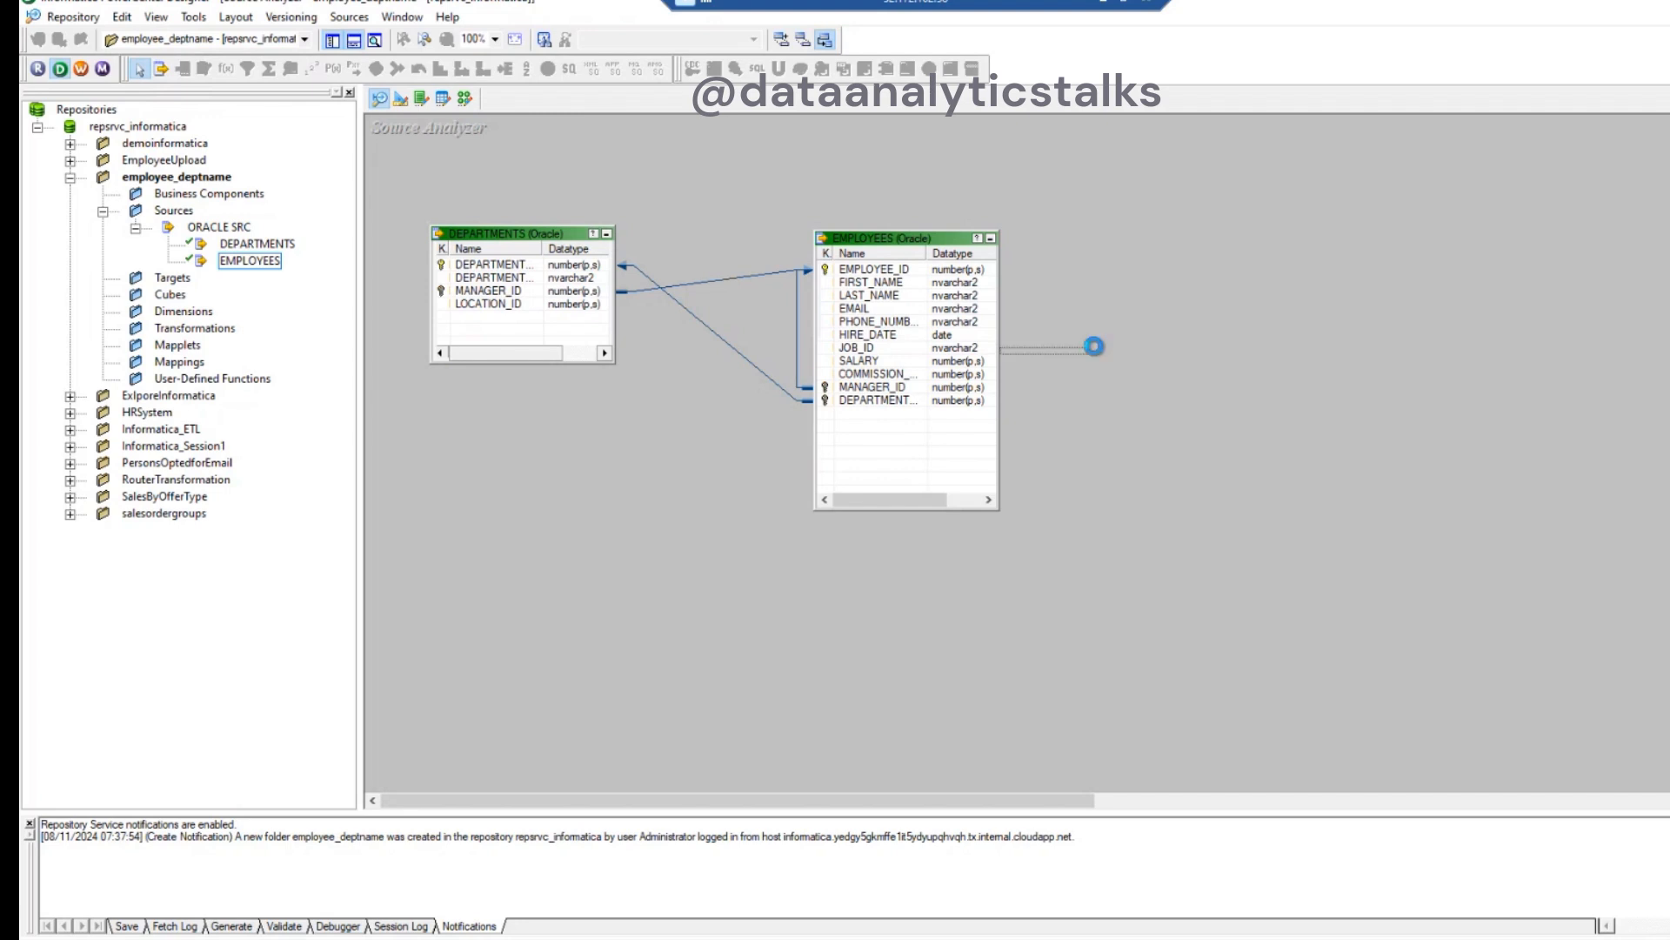
{"action": "left_click_drag", "start_coordinate": [911, 230], "coordinate": [1004, 229]}
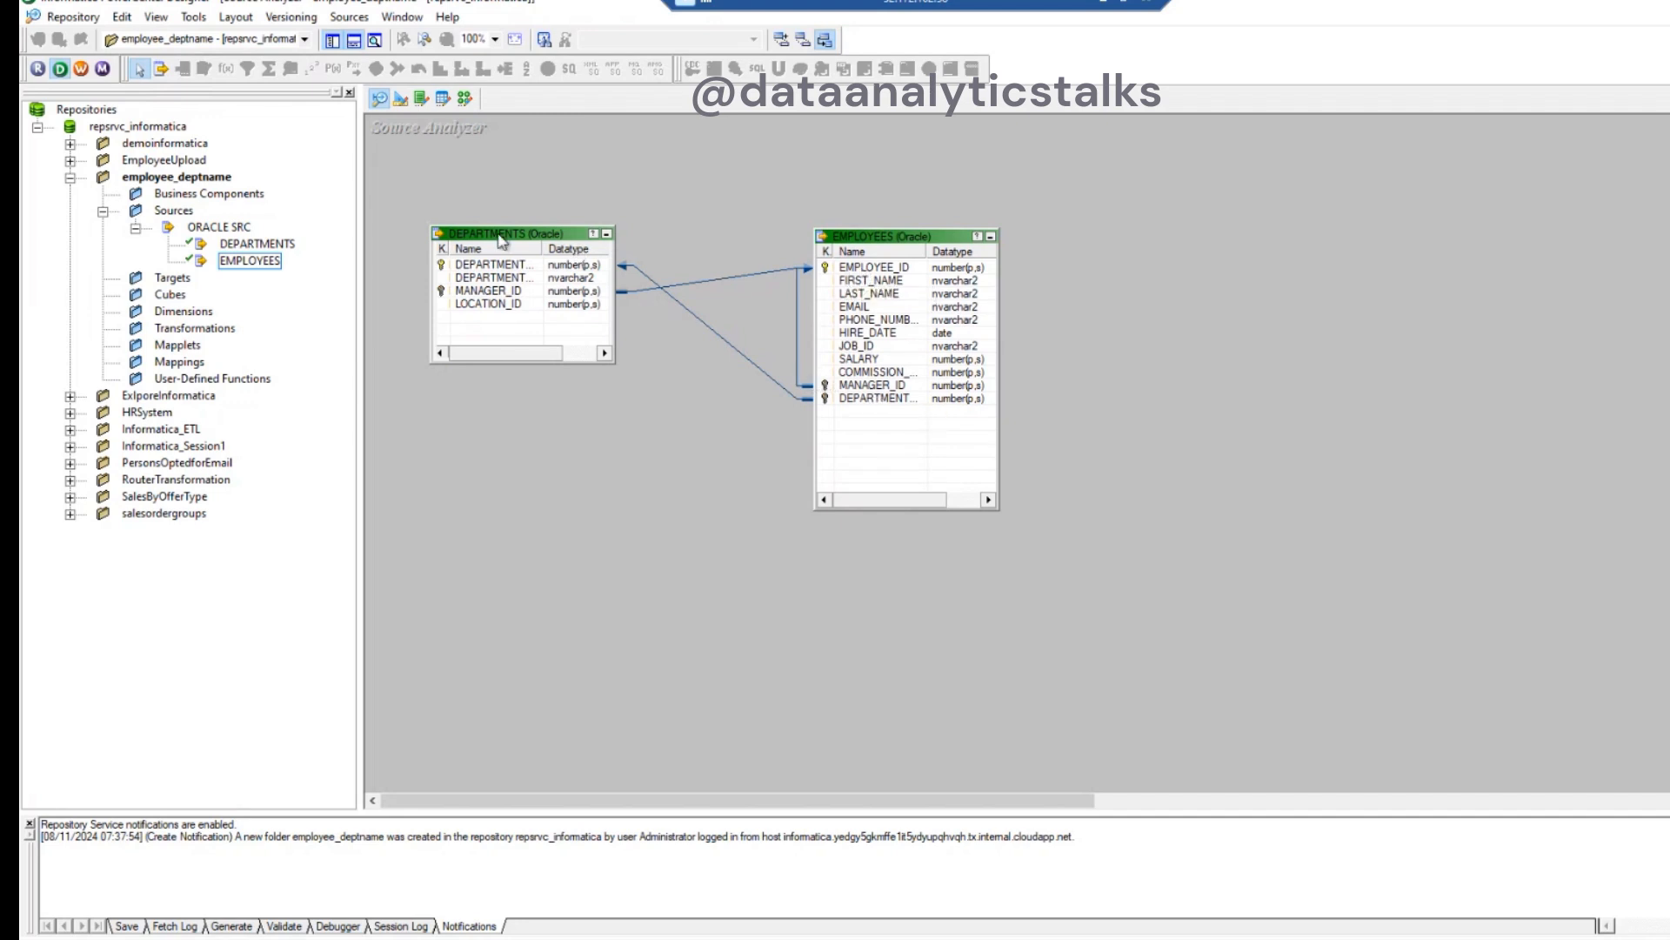
{"action": "left_click_drag", "start_coordinate": [497, 231], "coordinate": [485, 195]}
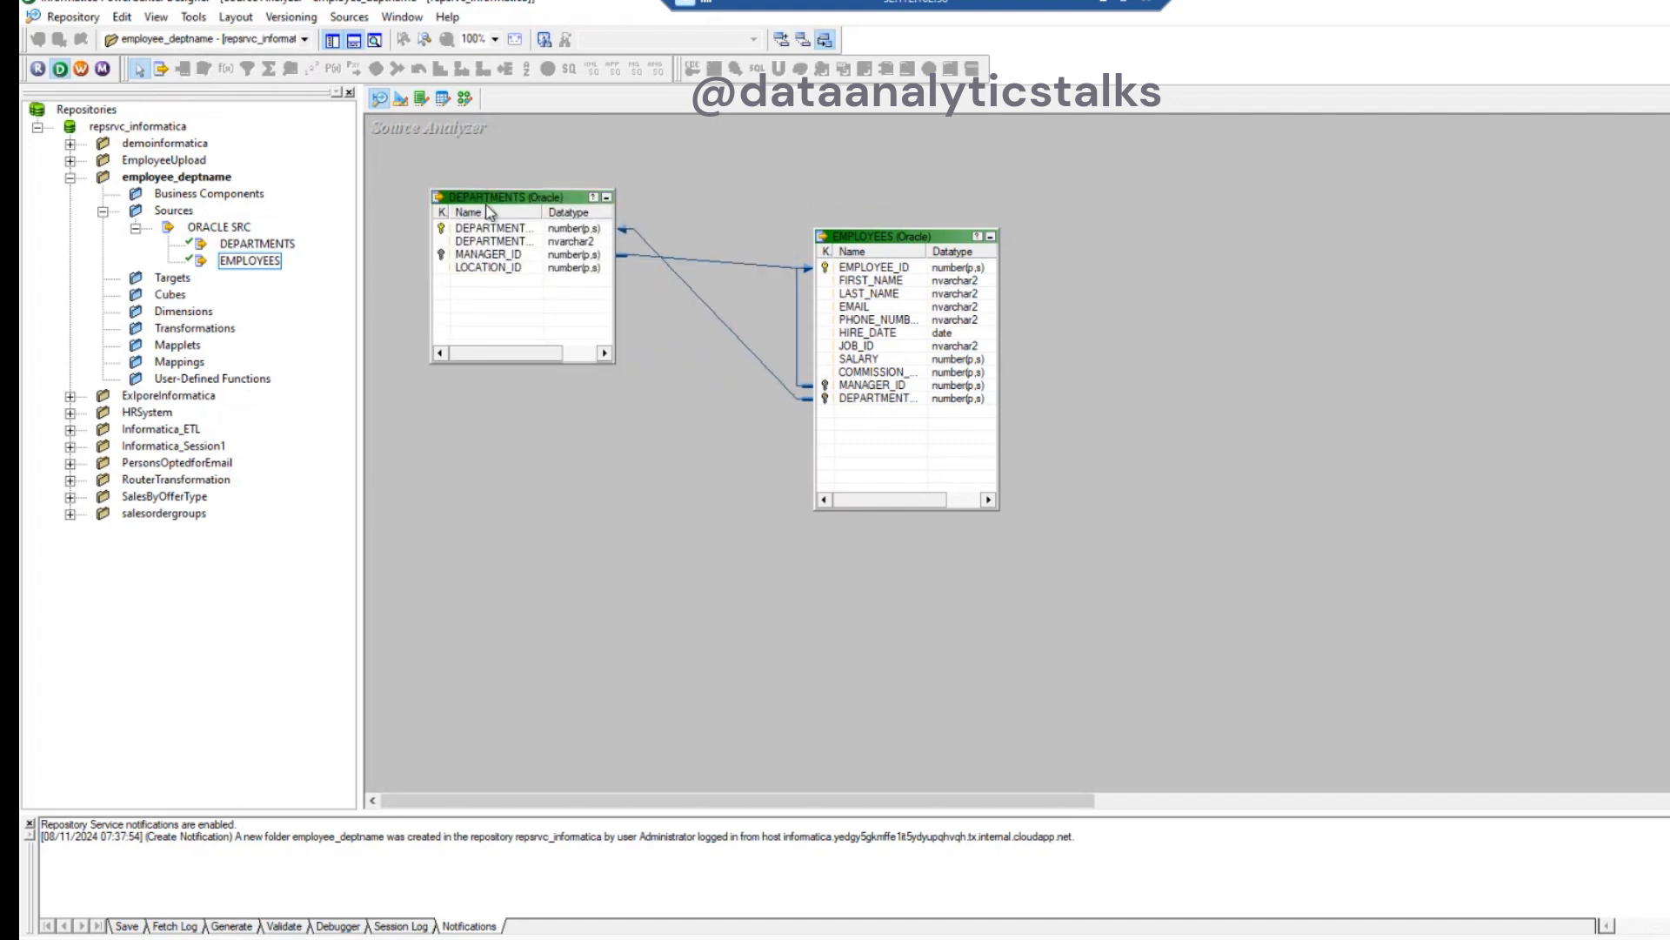
- In the Target Designer, start a target import from the ORACLE SRC data source and connect as HR with the account password
{"action": "left_click", "coordinate": [166, 279]}
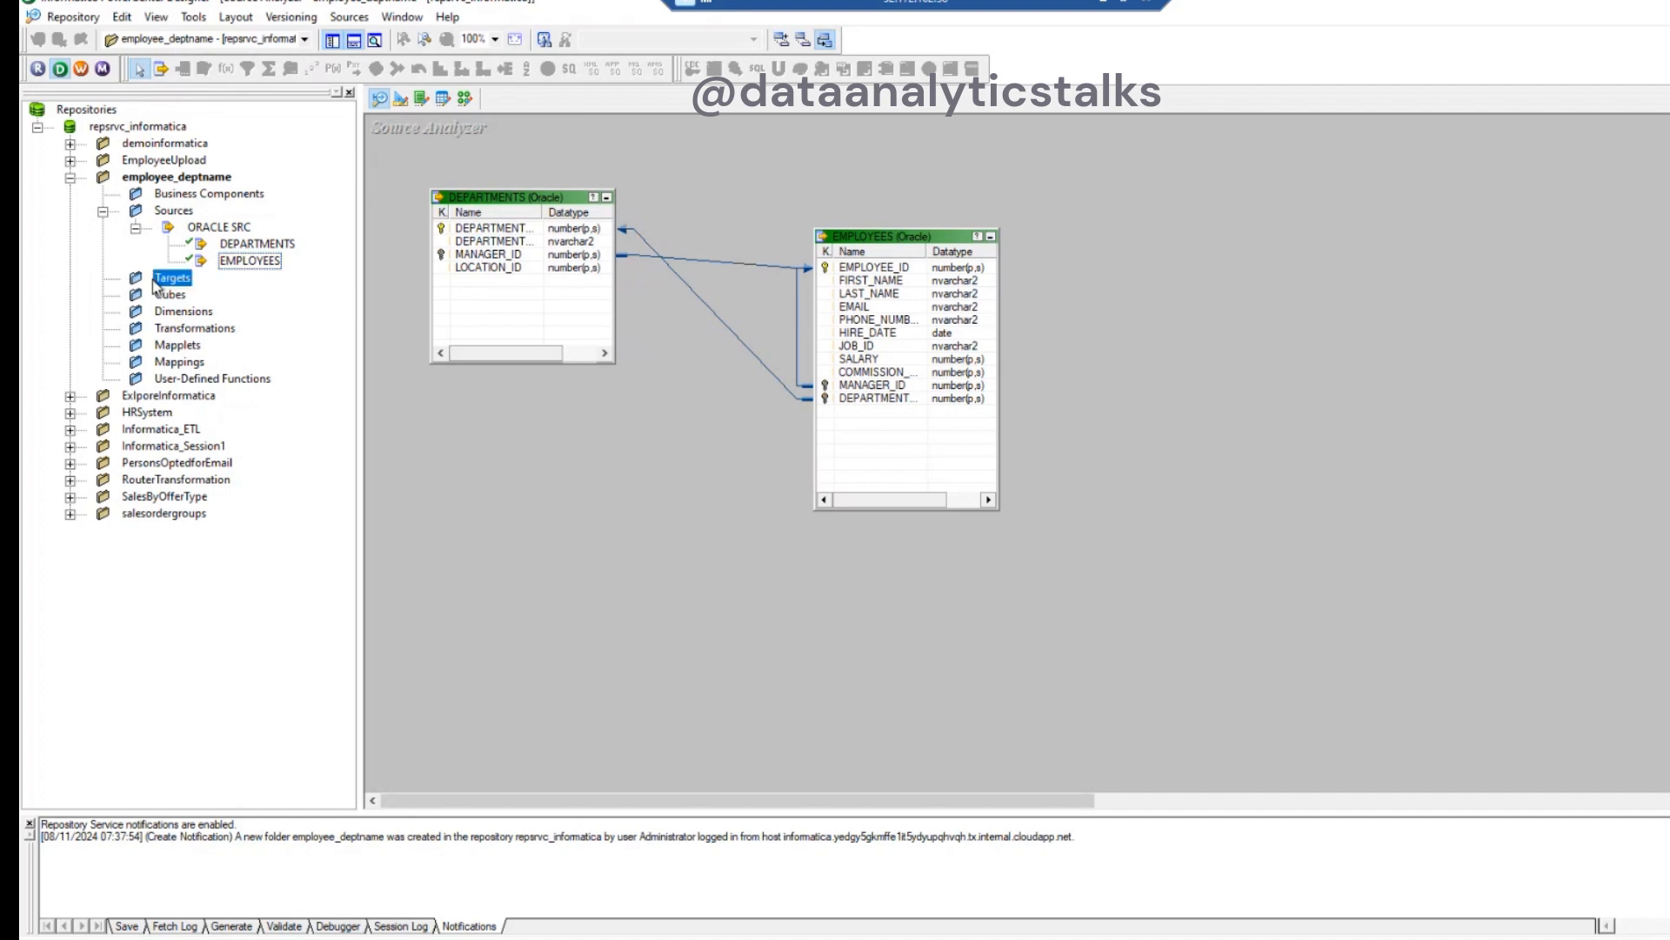
{"action": "left_click", "coordinate": [402, 100]}
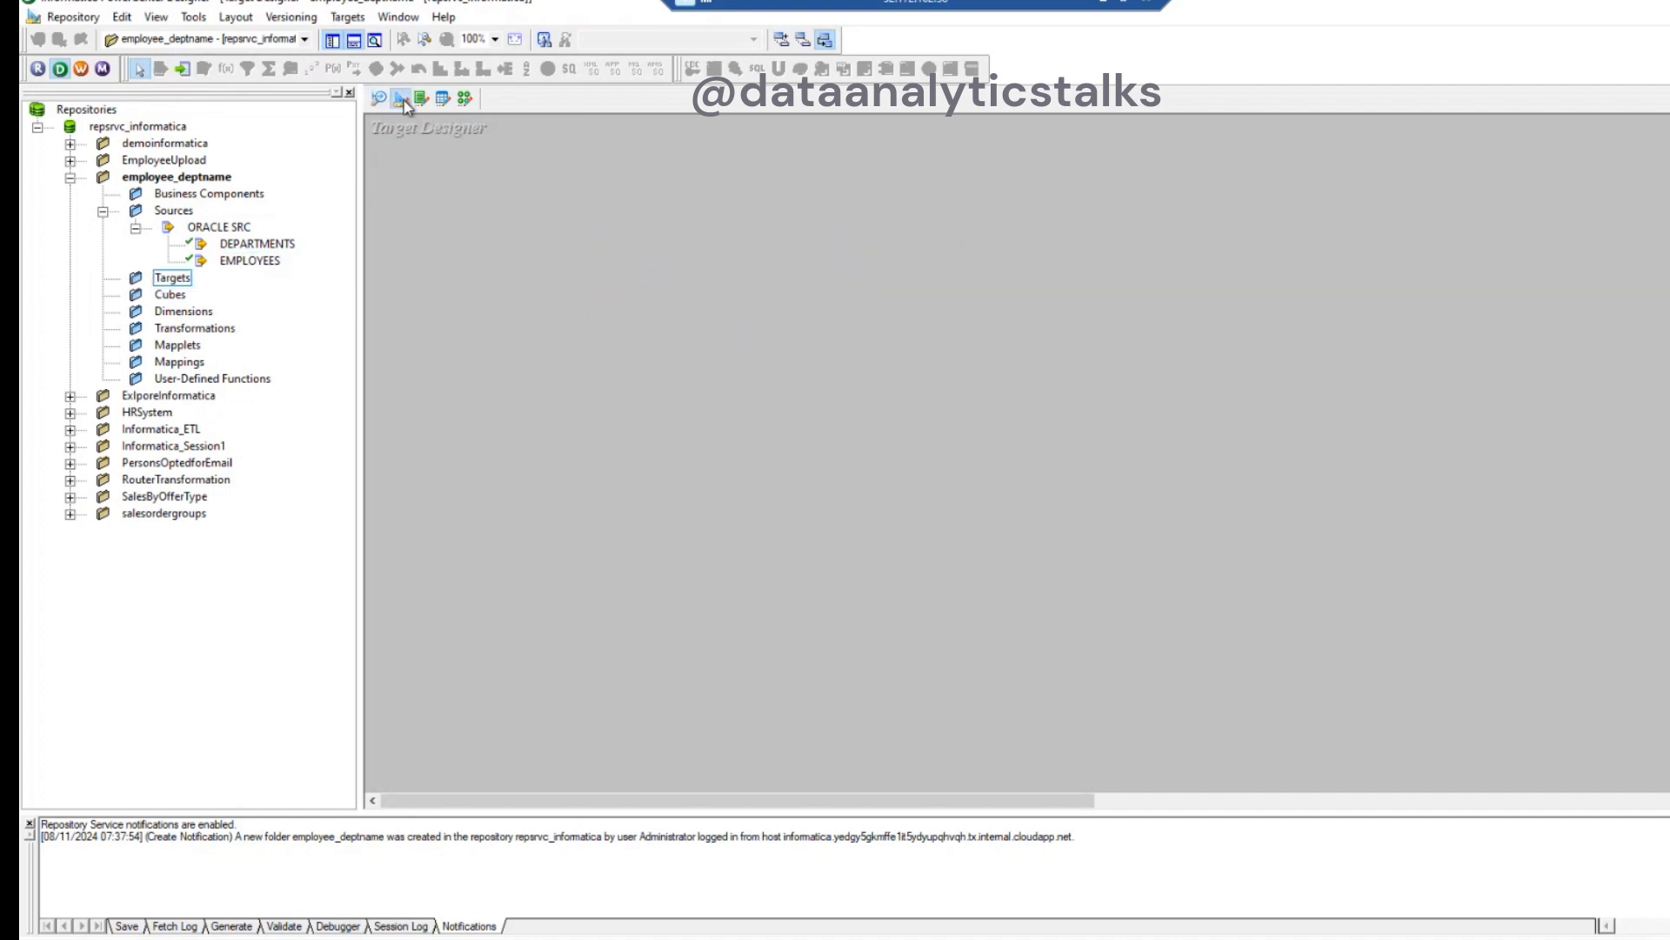
{"action": "left_click", "coordinate": [349, 18]}
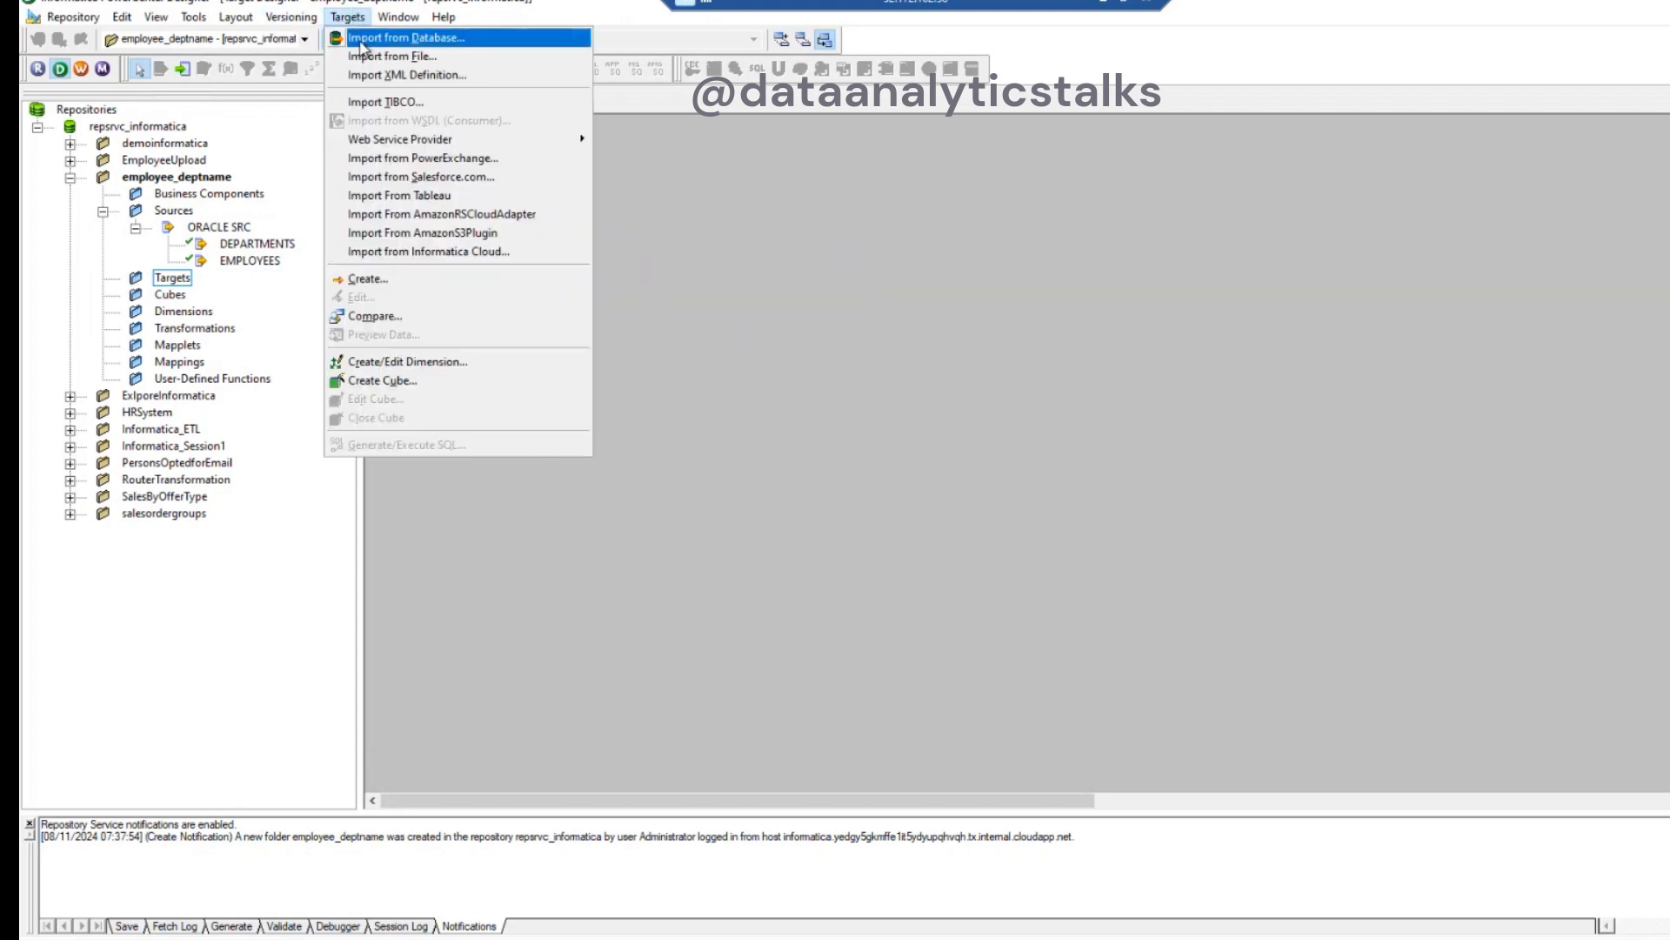
{"action": "left_click", "coordinate": [383, 38]}
{"action": "left_click", "coordinate": [866, 386]}
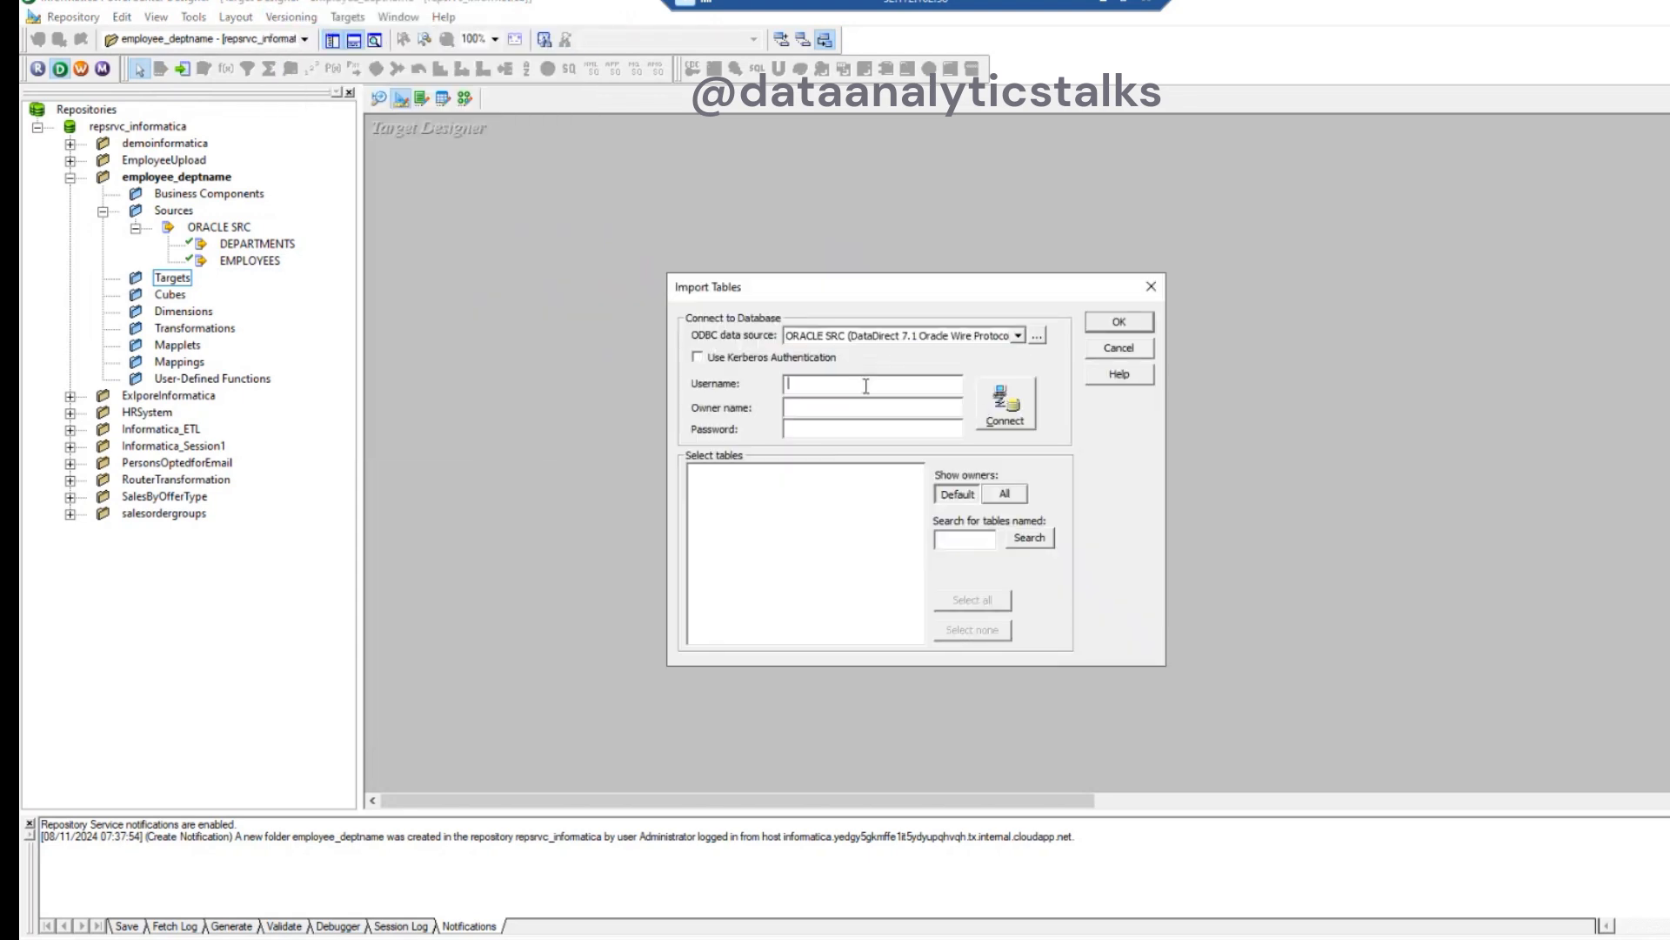
{"action": "type", "text": "HR"}
{"action": "left_click", "coordinate": [819, 433]}
{"action": "type", "text": "*************"}
{"action": "left_click", "coordinate": [1028, 404]}
- Import the EMP_WITH_DEPTNAME table of the HR schema as a target definition
{"action": "left_click", "coordinate": [693, 471]}
{"action": "left_click", "coordinate": [711, 485]}
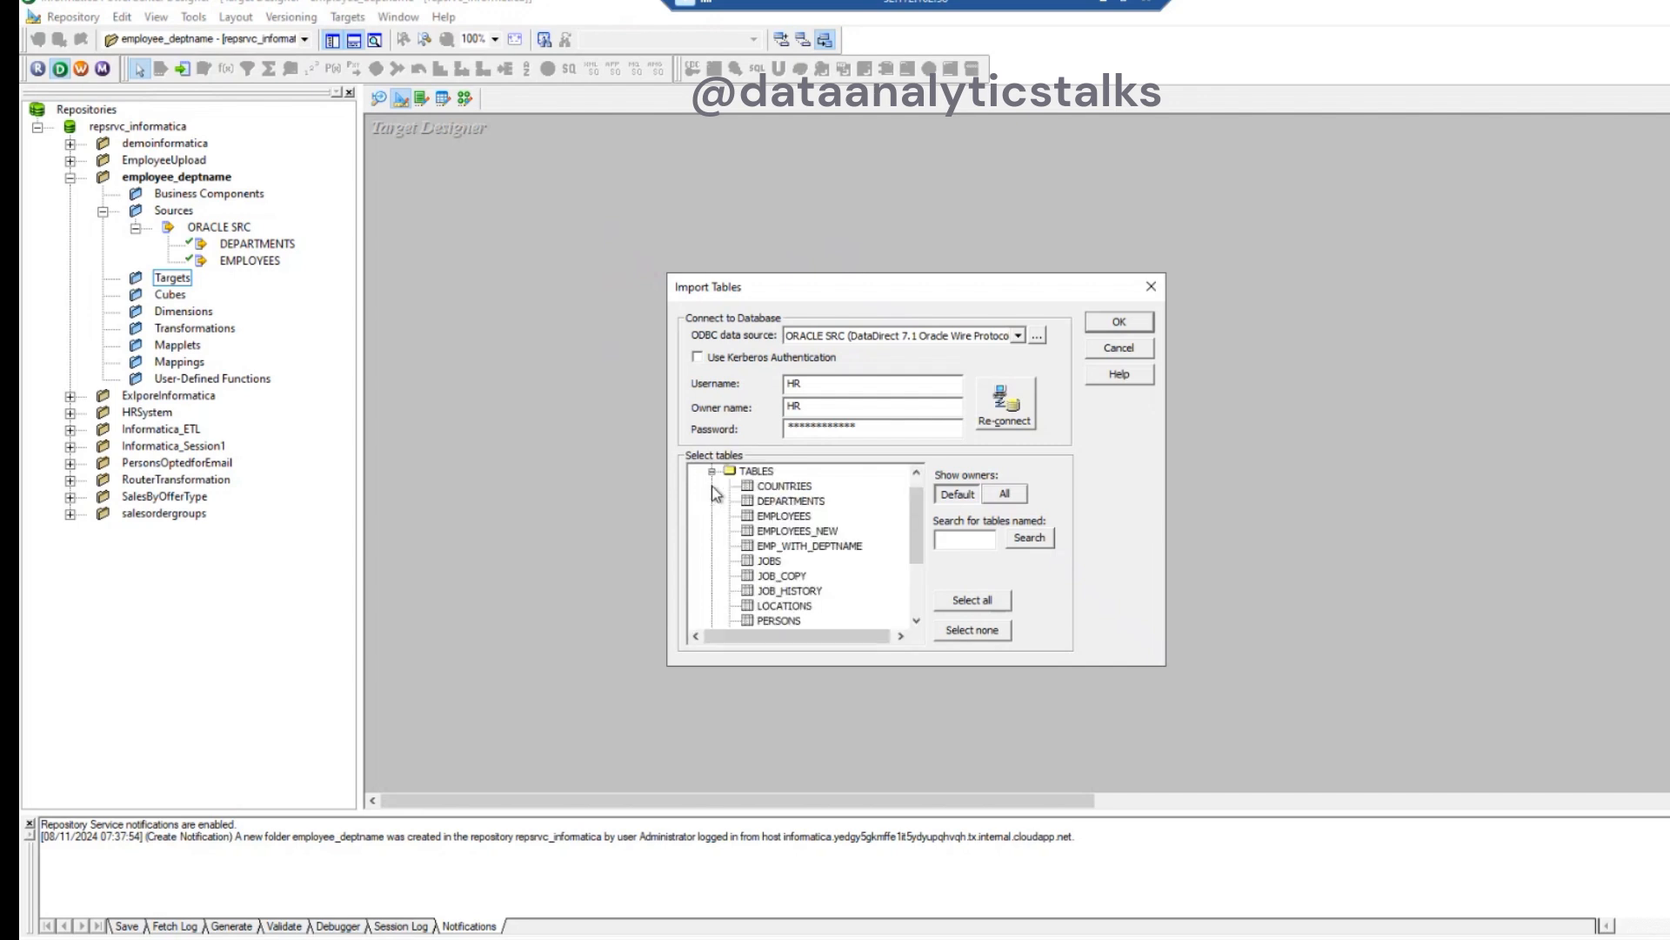
{"action": "left_click", "coordinate": [834, 555]}
{"action": "left_click", "coordinate": [1134, 321]}
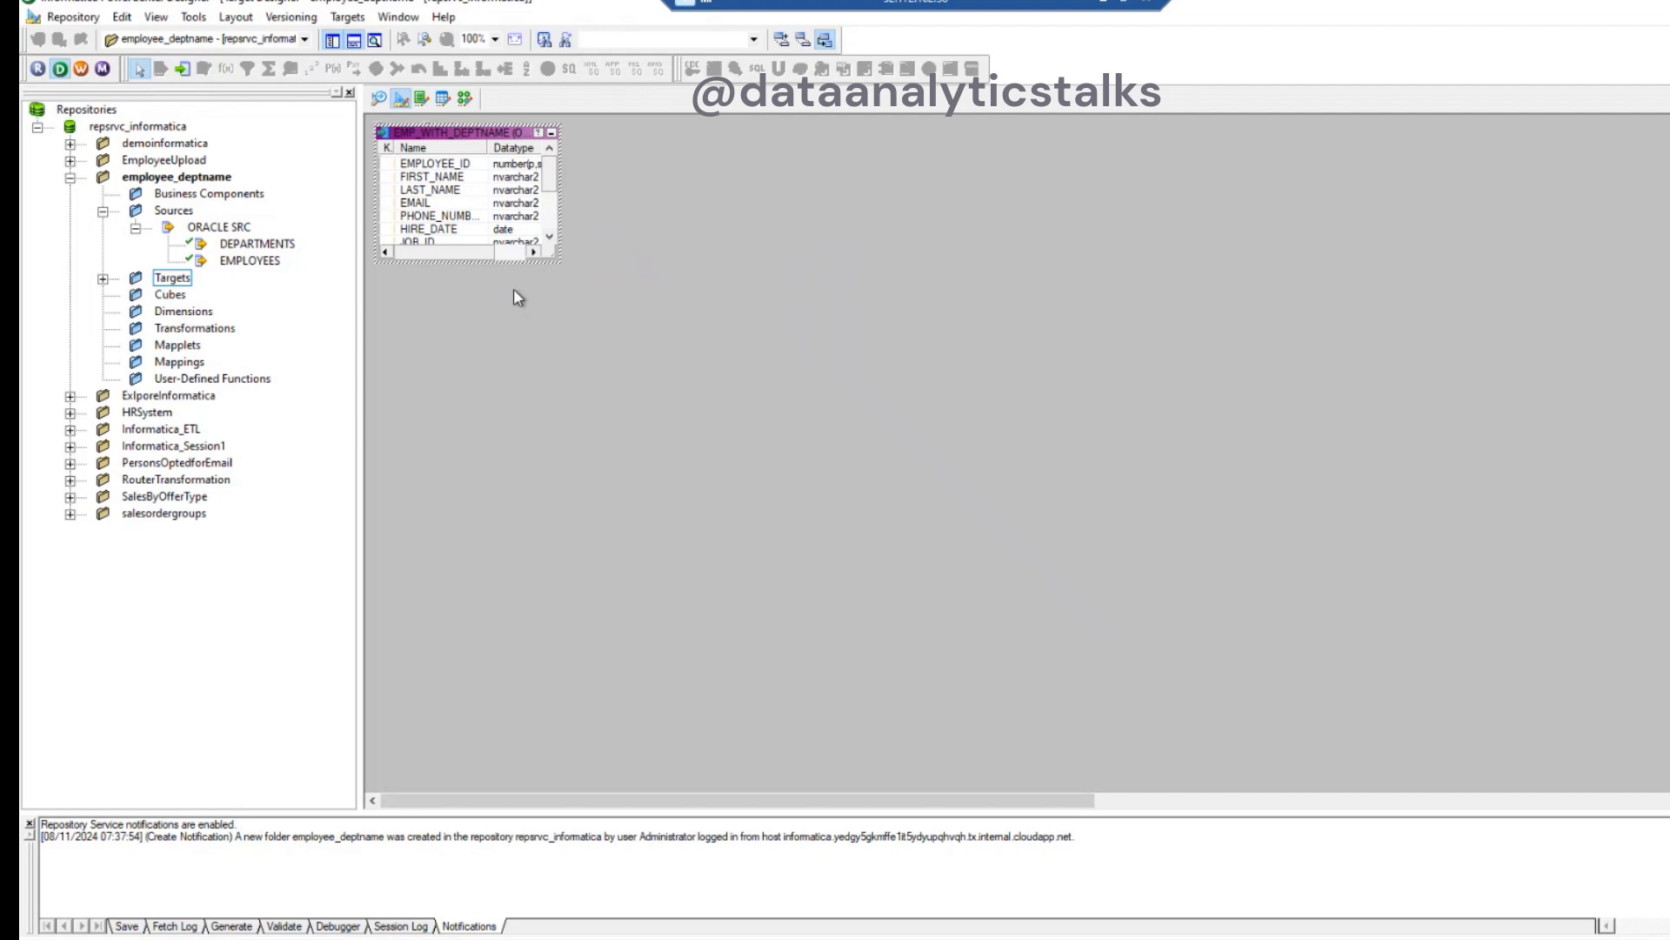
- Enlarge the EMP_WITH_DEPTNAME target definition until all its columns fit, and check its DEPT_NAME column
{"action": "left_click_drag", "start_coordinate": [562, 265], "coordinate": [719, 441]}
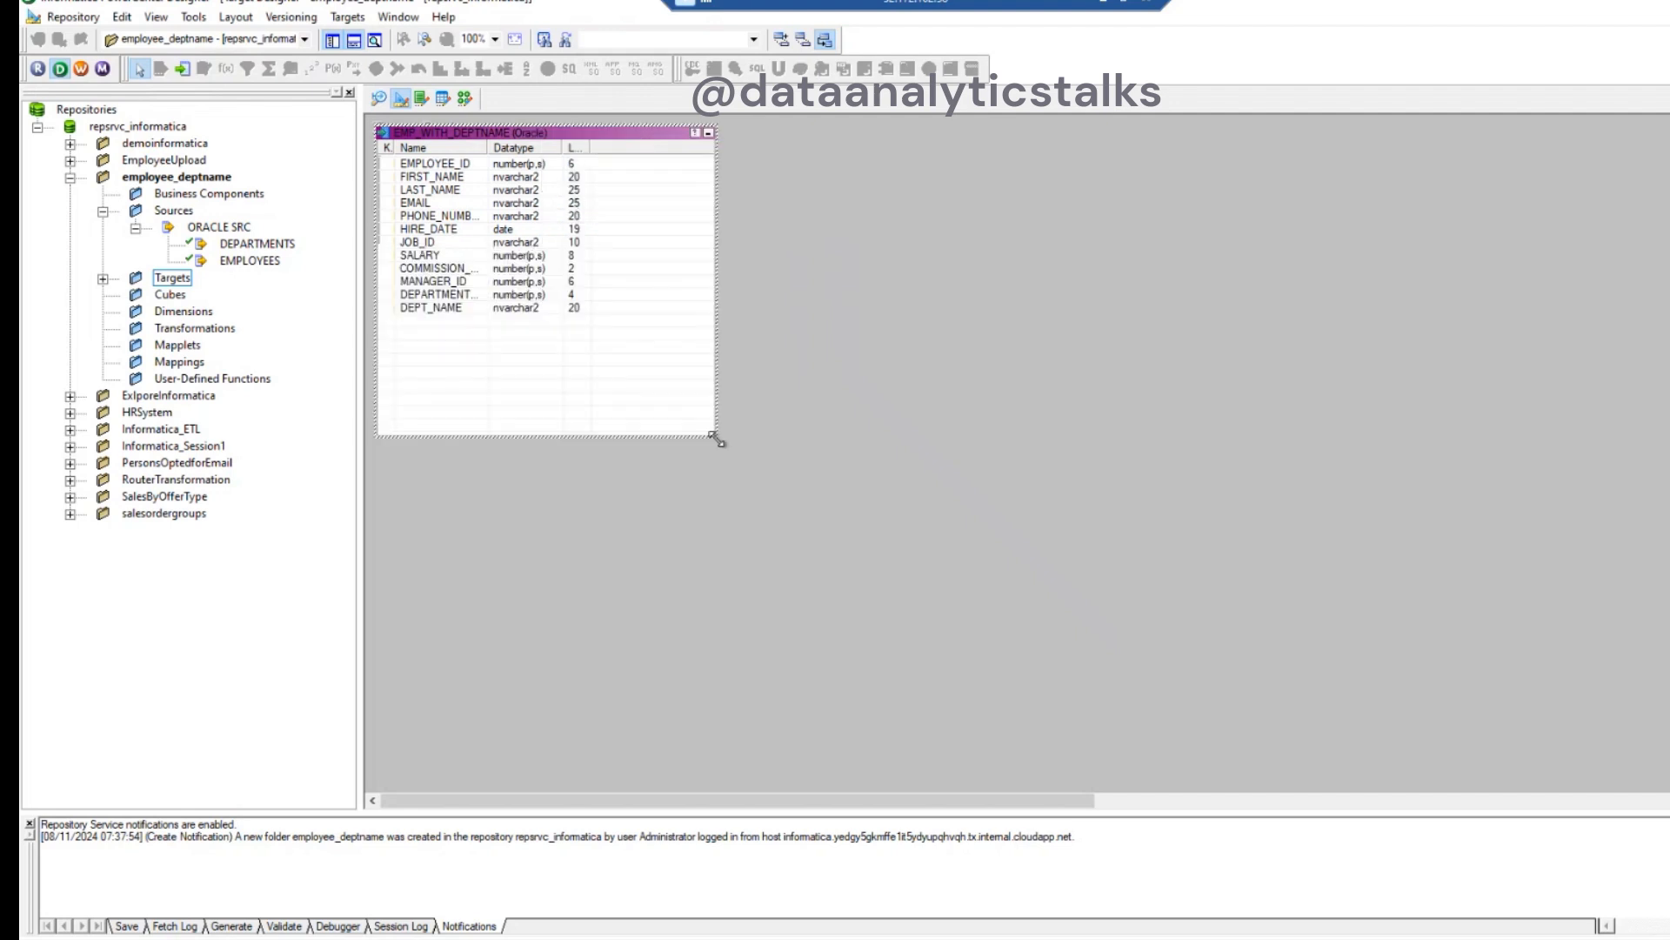
{"action": "left_click", "coordinate": [465, 311]}
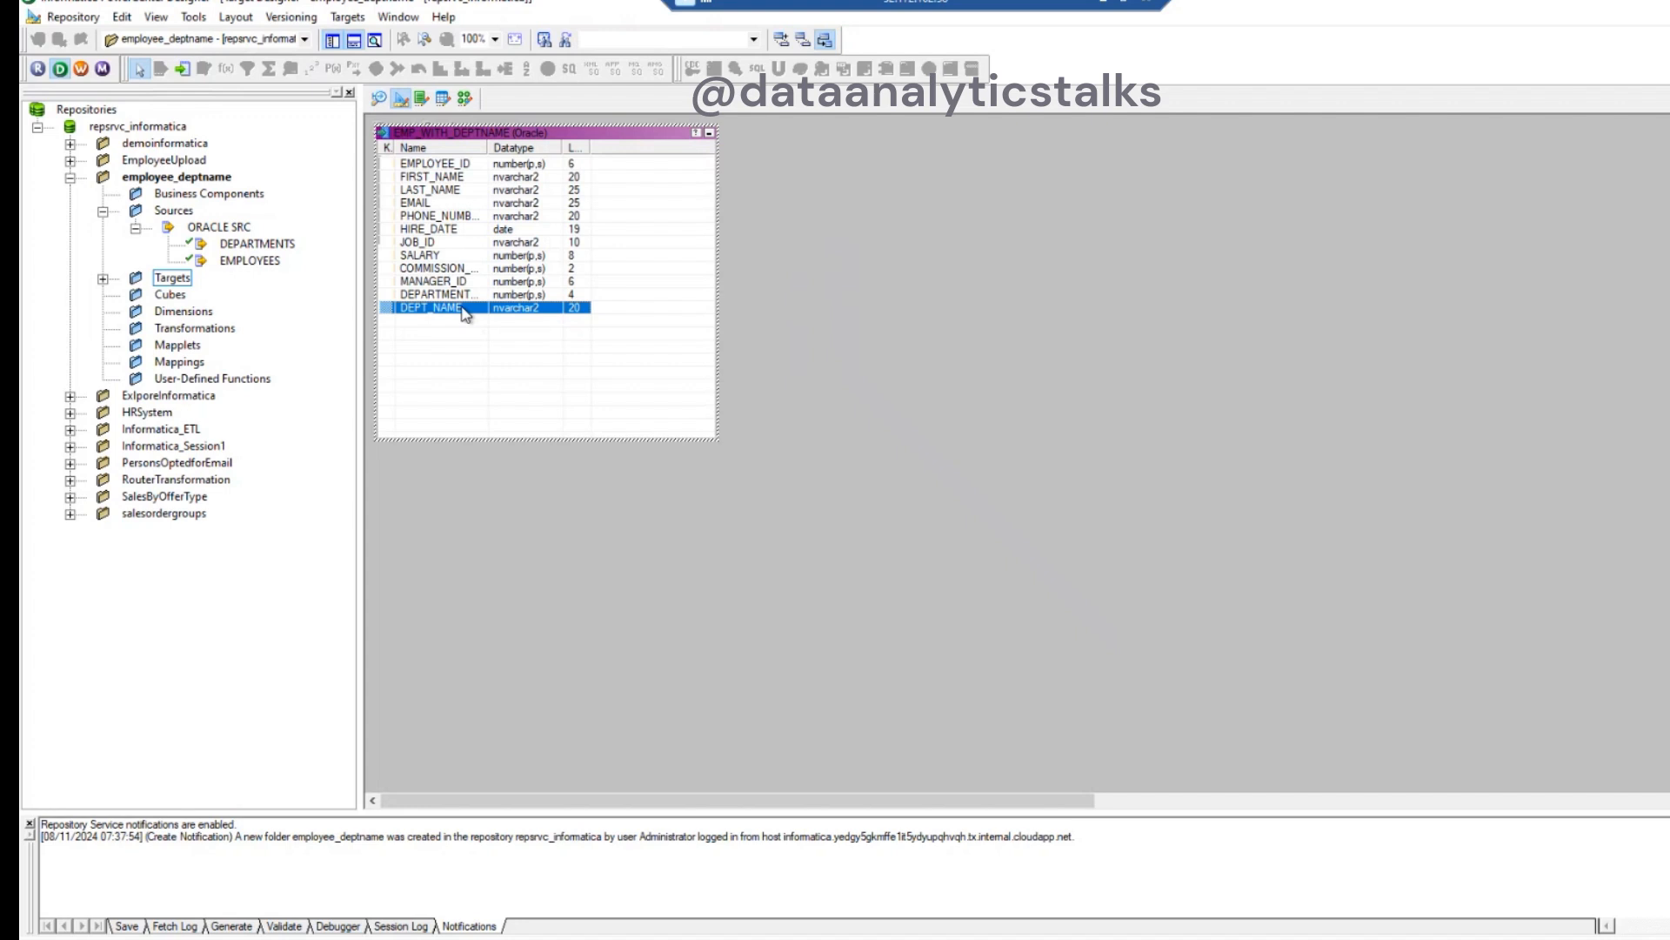
{"action": "left_click", "coordinate": [491, 489]}
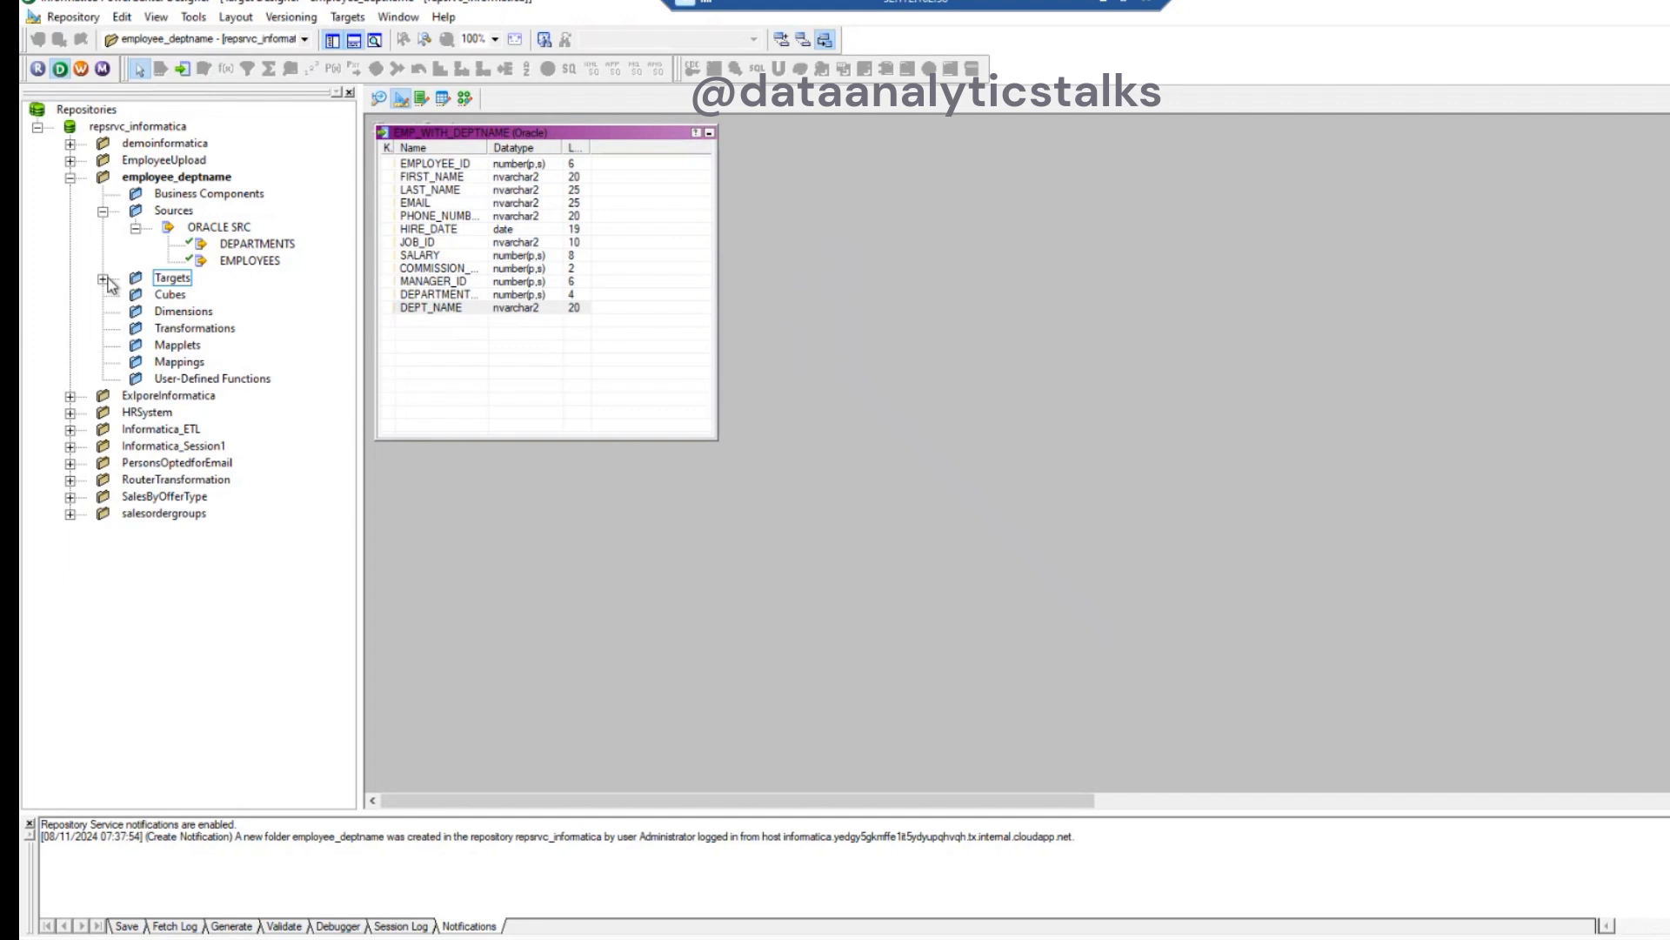
- In the Mapping Designer, create the mapping m_joinertransformationempdept by placing the DEPARTMENTS source on the canvas
{"action": "left_click", "coordinate": [181, 363]}
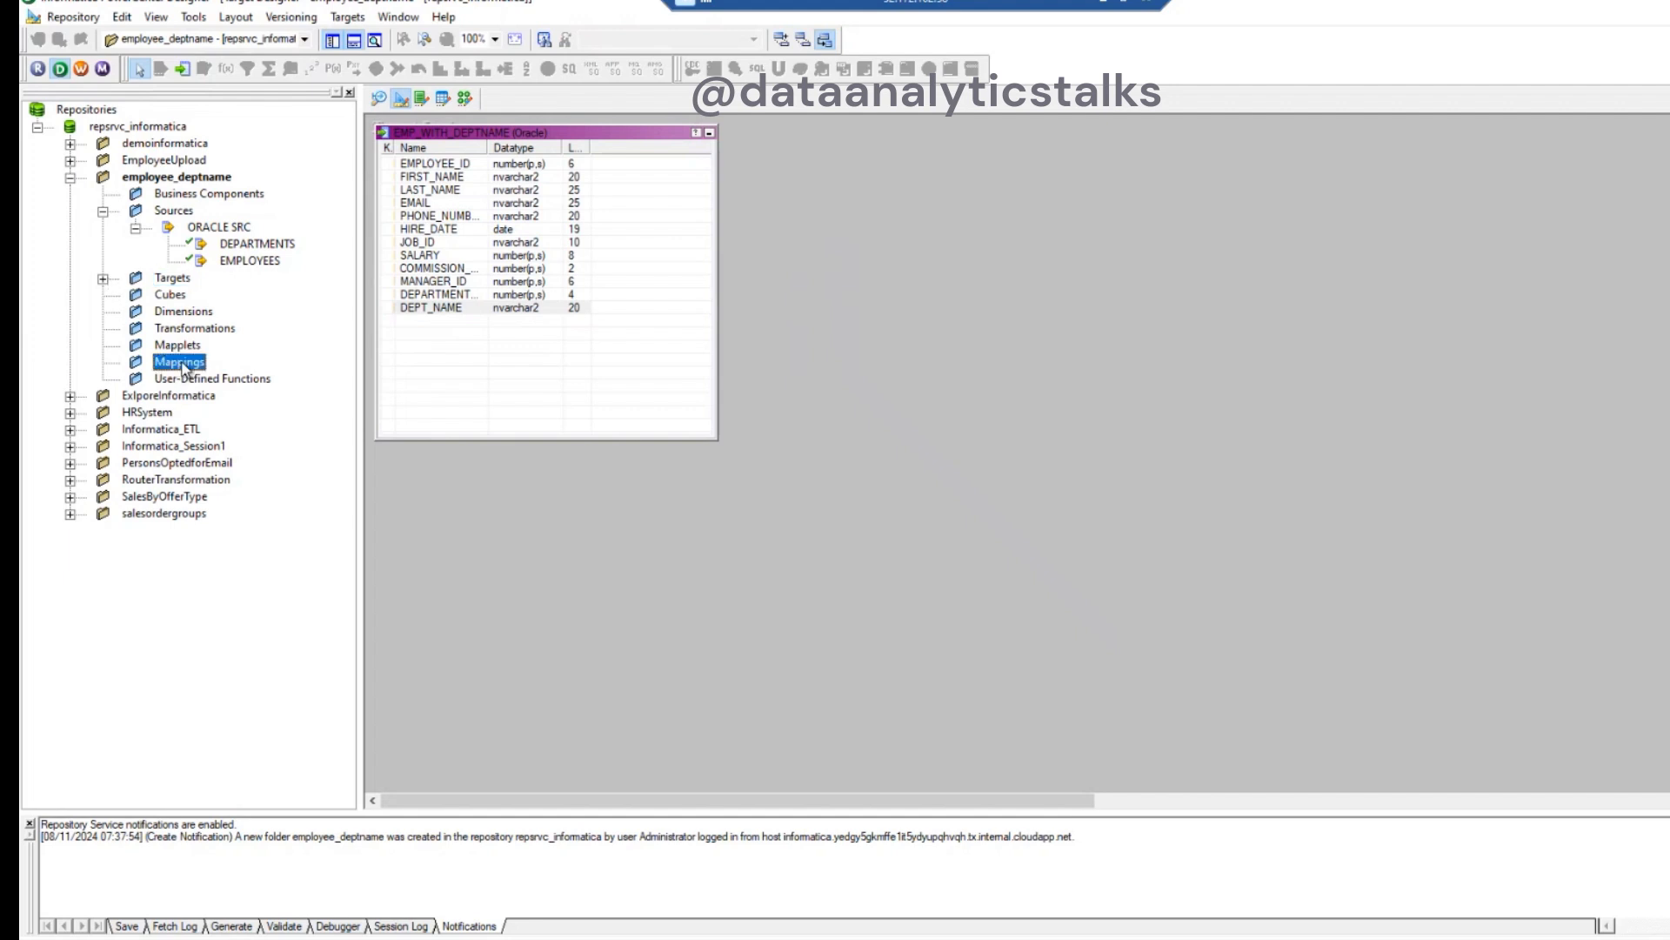
{"action": "right_click", "coordinate": [183, 365]}
{"action": "left_click", "coordinate": [951, 271]}
{"action": "left_click", "coordinate": [465, 98]}
{"action": "left_click_drag", "start_coordinate": [257, 244], "coordinate": [609, 233]}
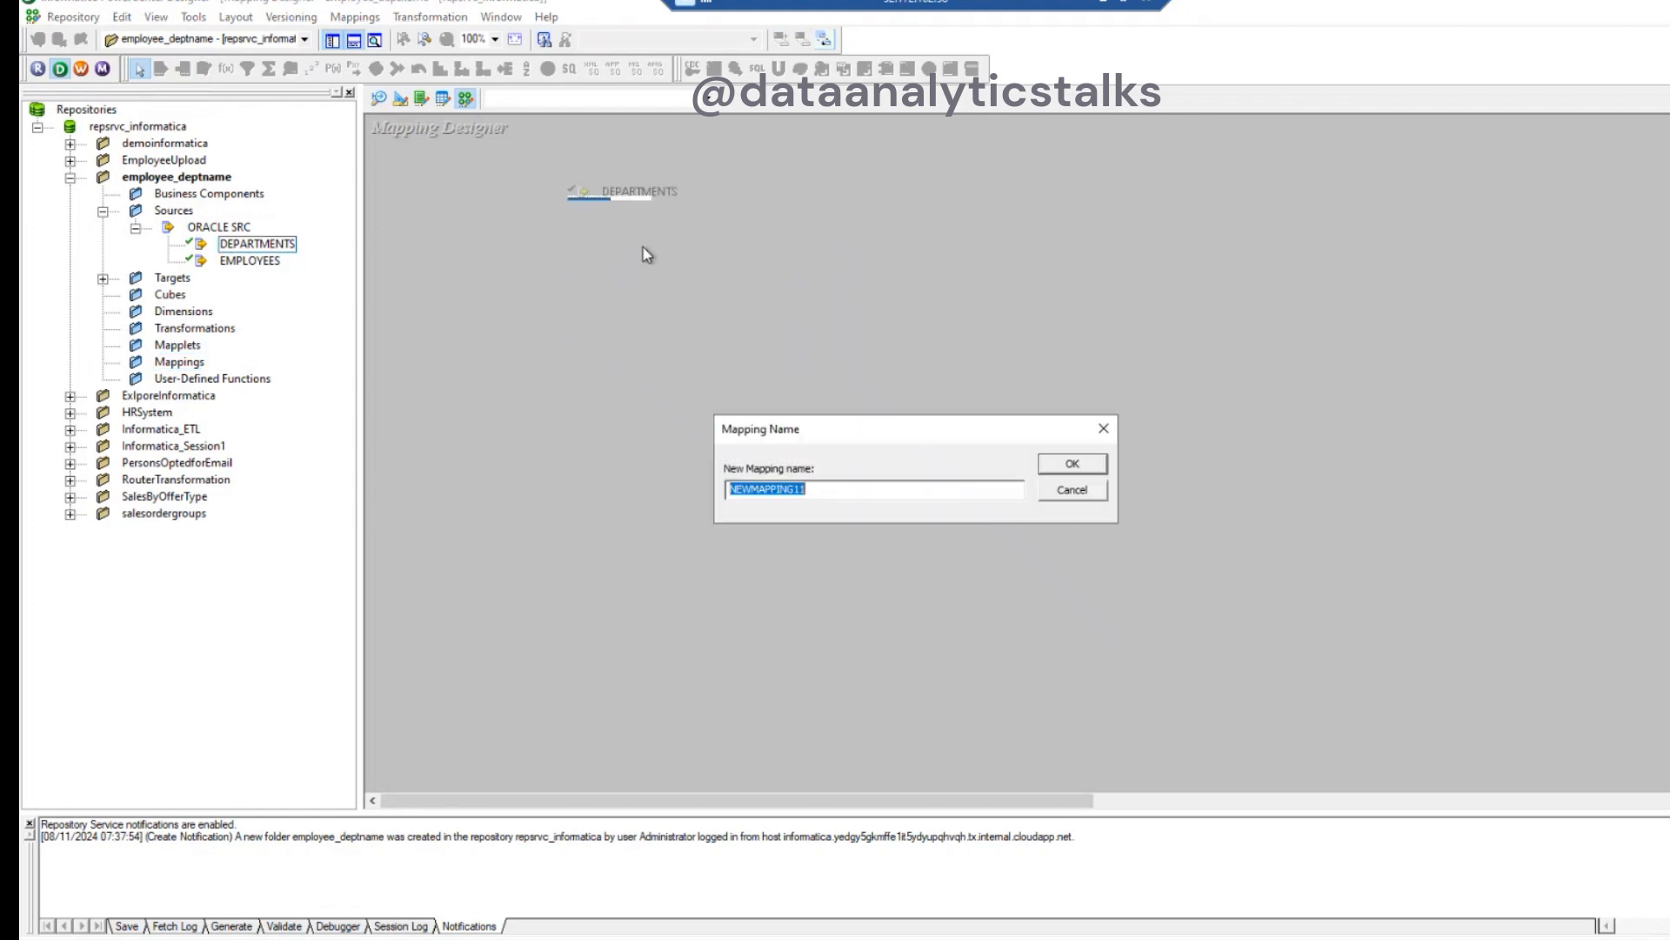
{"action": "type", "text": "m_joinertransformationemp"}
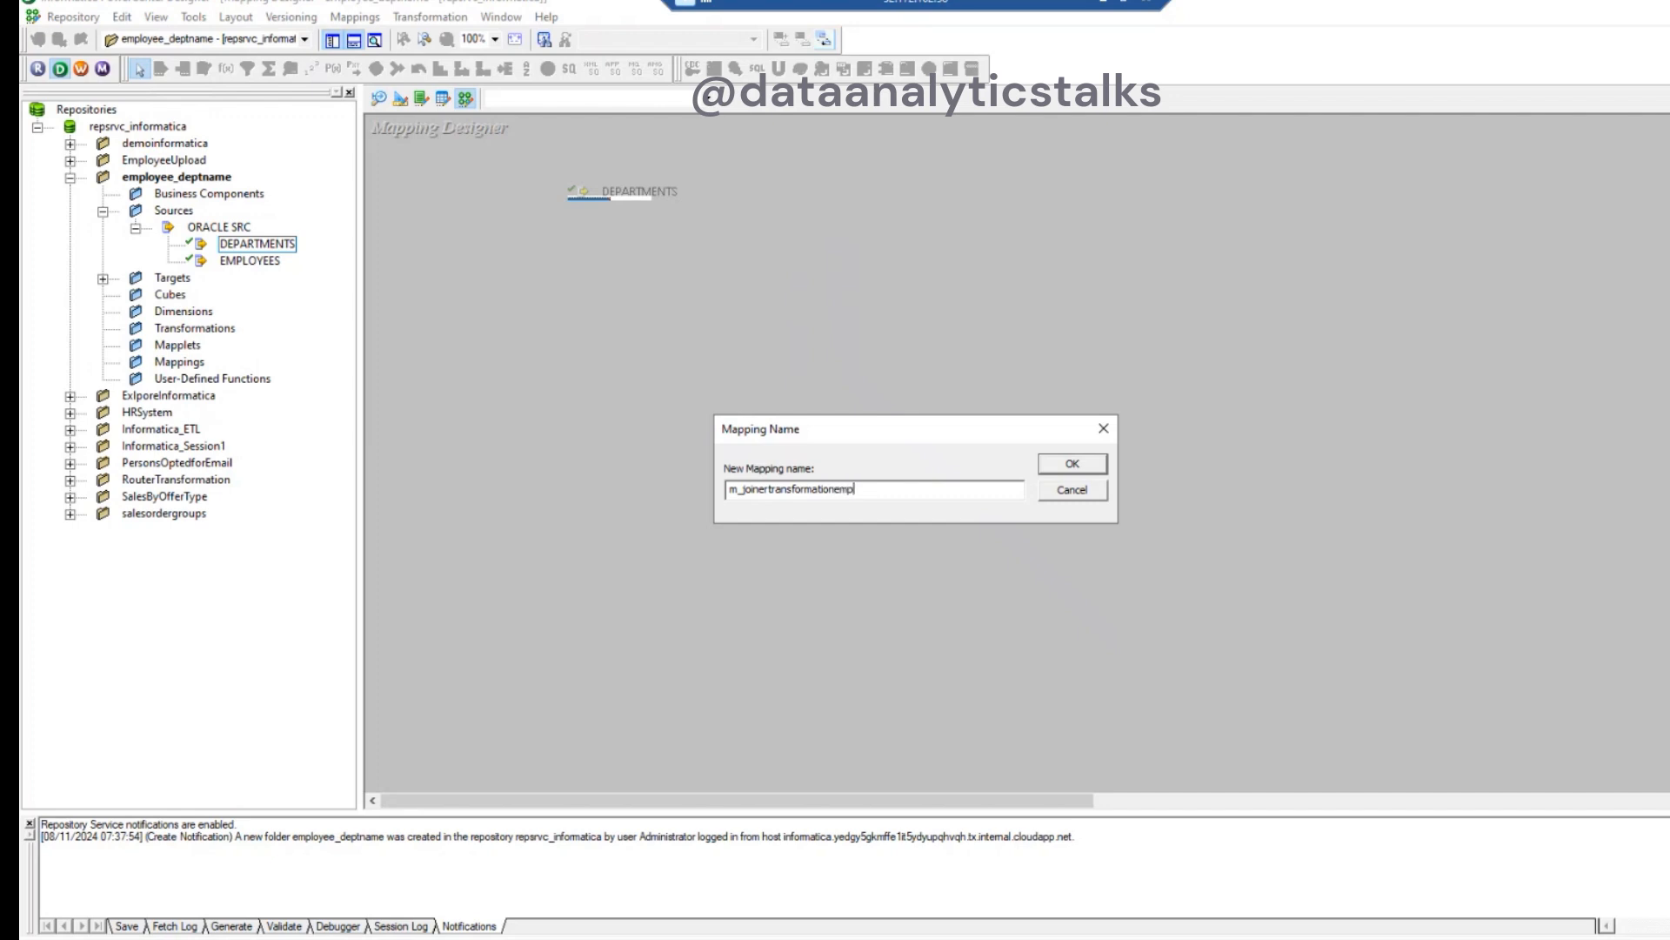
{"action": "type", "text": "dept"}
{"action": "left_click", "coordinate": [1063, 463]}
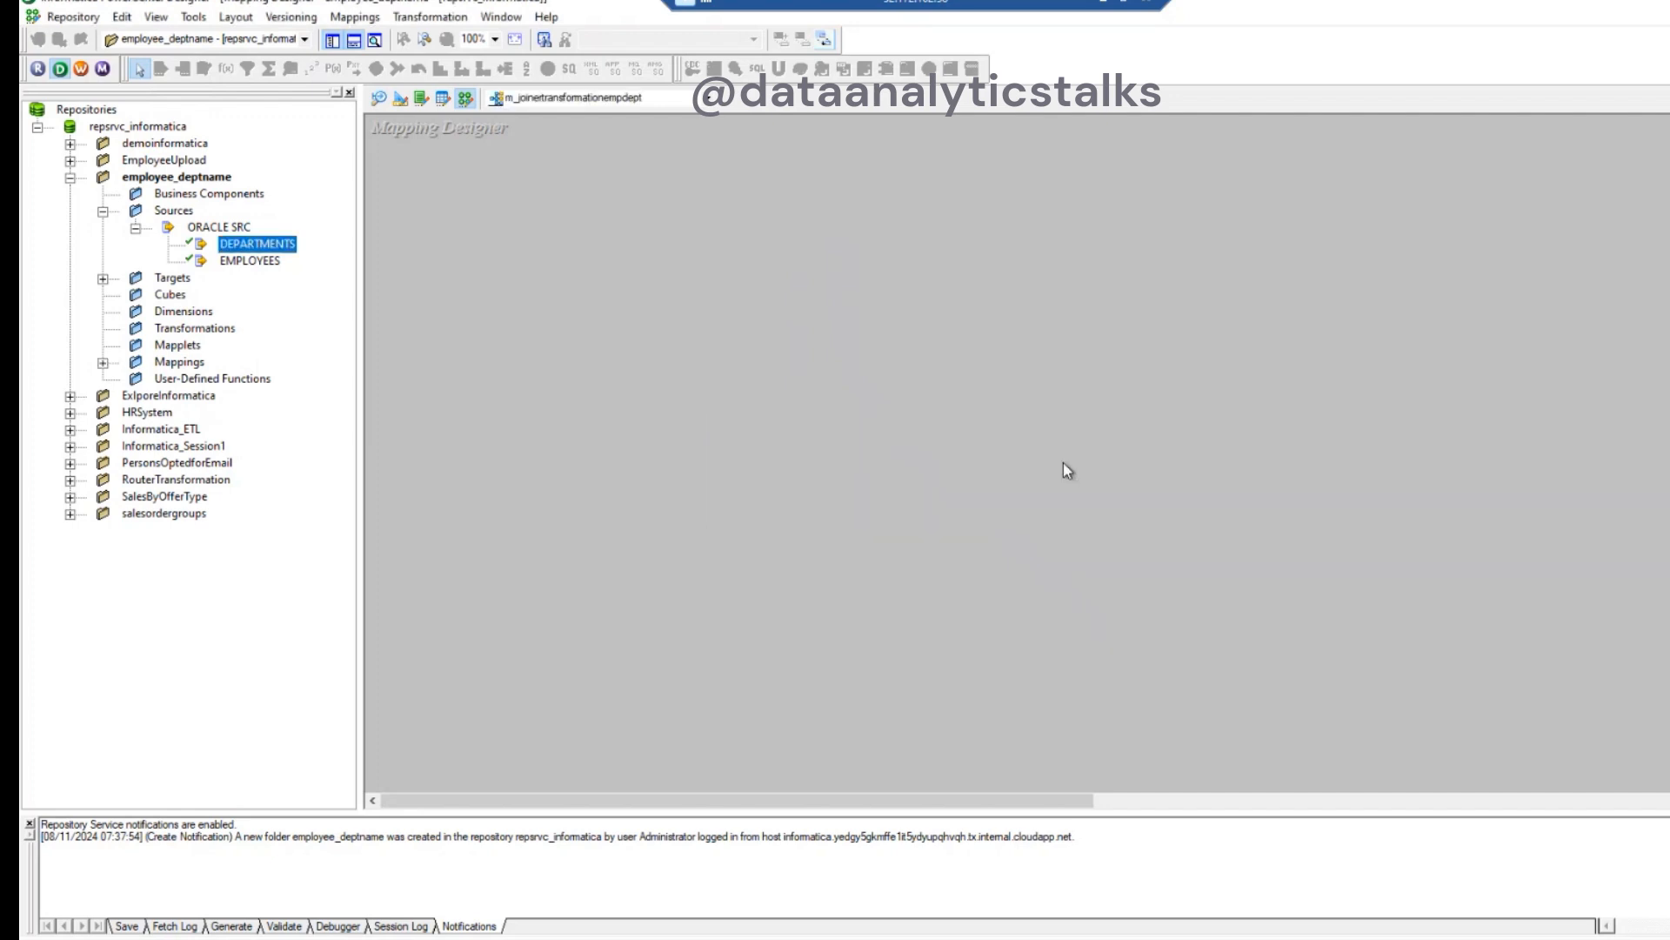
- Spread DEPARTMENTS and its source qualifier apart, and add the EMPLOYEES source below with its qualifier aligned under SQ_DEPARTMENTS
{"action": "left_click_drag", "start_coordinate": [802, 287], "coordinate": [903, 188]}
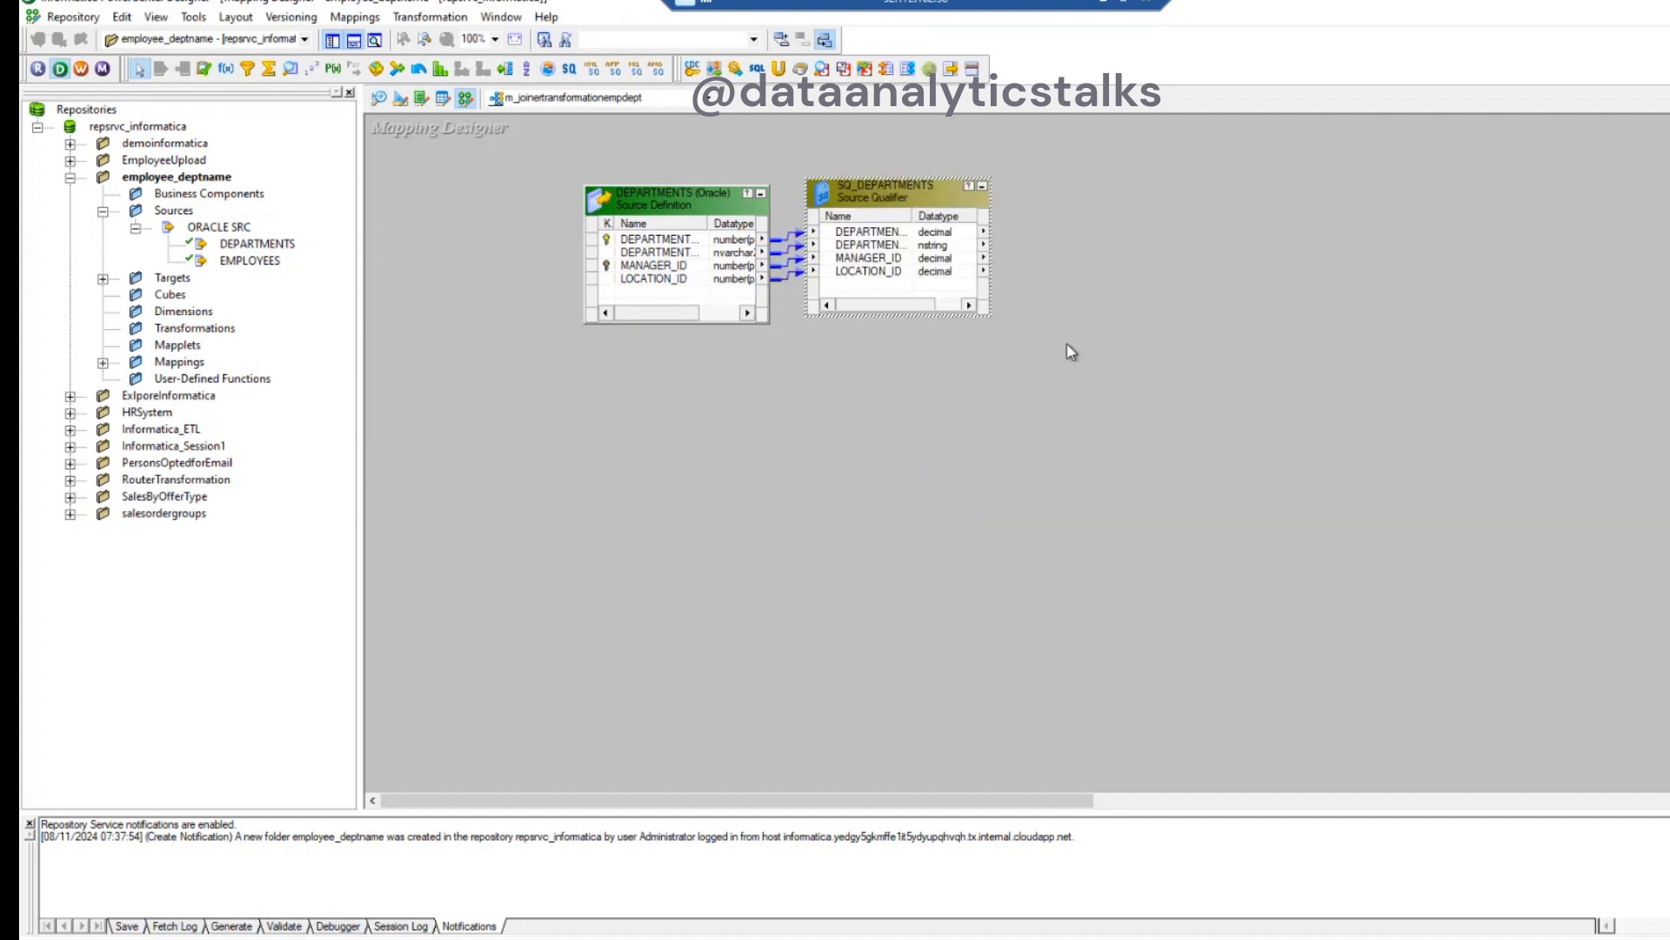
{"action": "left_click_drag", "start_coordinate": [654, 202], "coordinate": [493, 186]}
{"action": "left_click_drag", "start_coordinate": [874, 193], "coordinate": [815, 182]}
{"action": "left_click", "coordinate": [913, 468]}
{"action": "left_click_drag", "start_coordinate": [253, 260], "coordinate": [459, 353]}
{"action": "left_click_drag", "start_coordinate": [655, 440], "coordinate": [874, 376]}
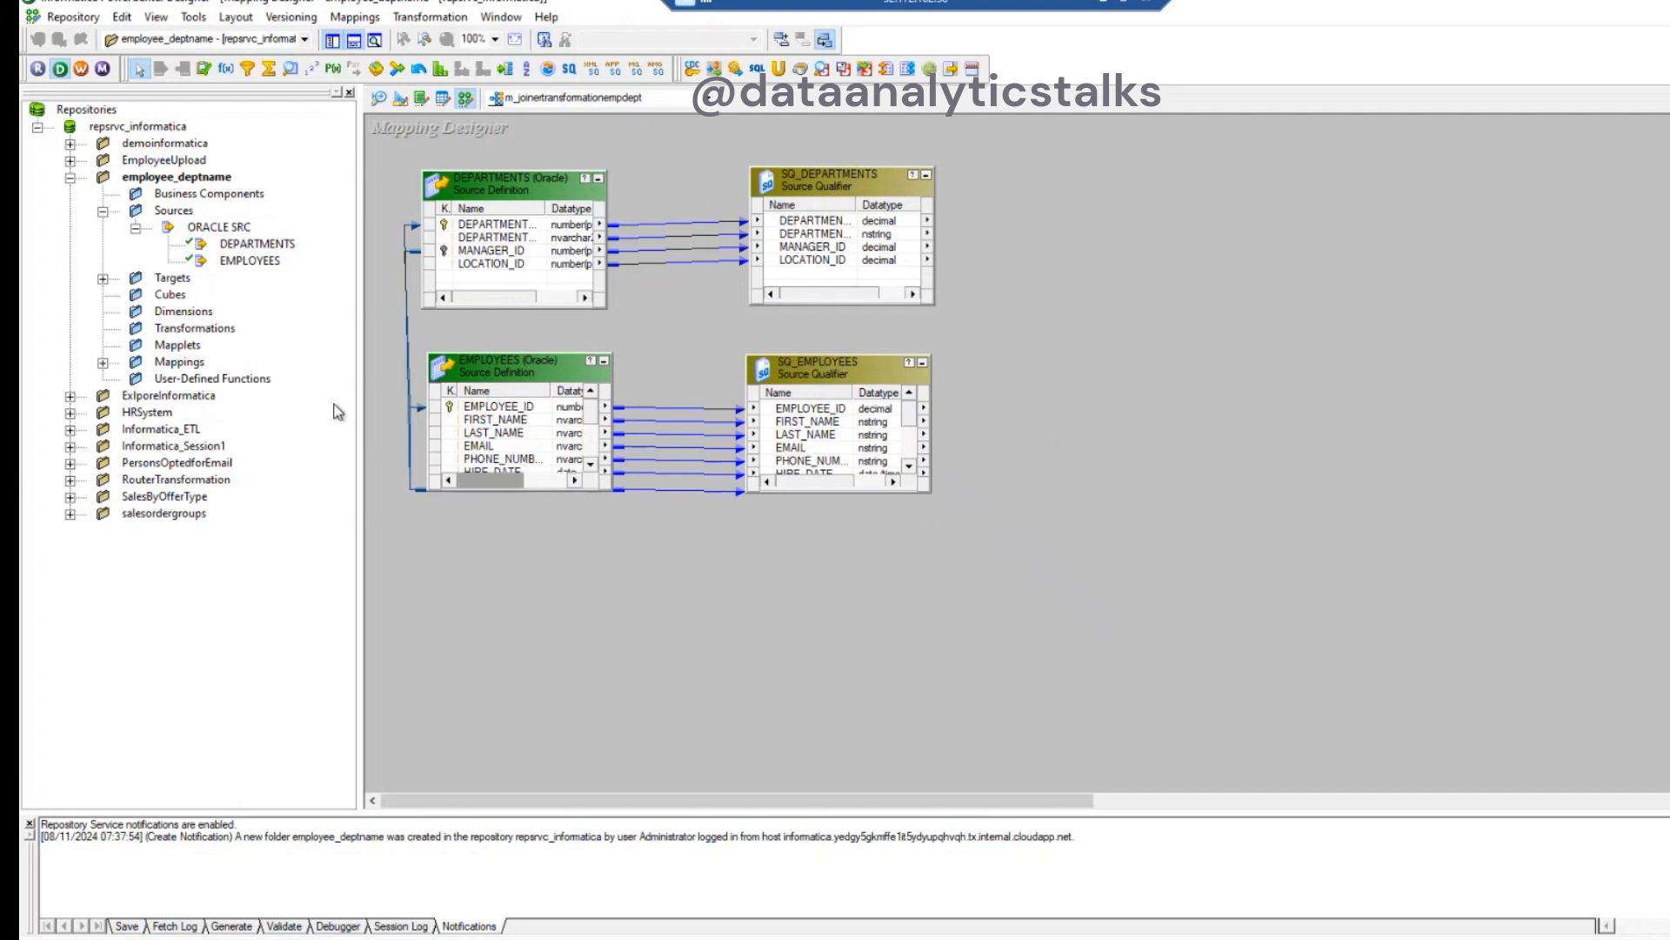
- Add the EMP_WITH_DEPTNAME target to the right of the source qualifiers, leaving a gap, and enlarge it to show its columns
{"action": "left_click", "coordinate": [103, 278]}
{"action": "left_click_drag", "start_coordinate": [227, 294], "coordinate": [1288, 174]}
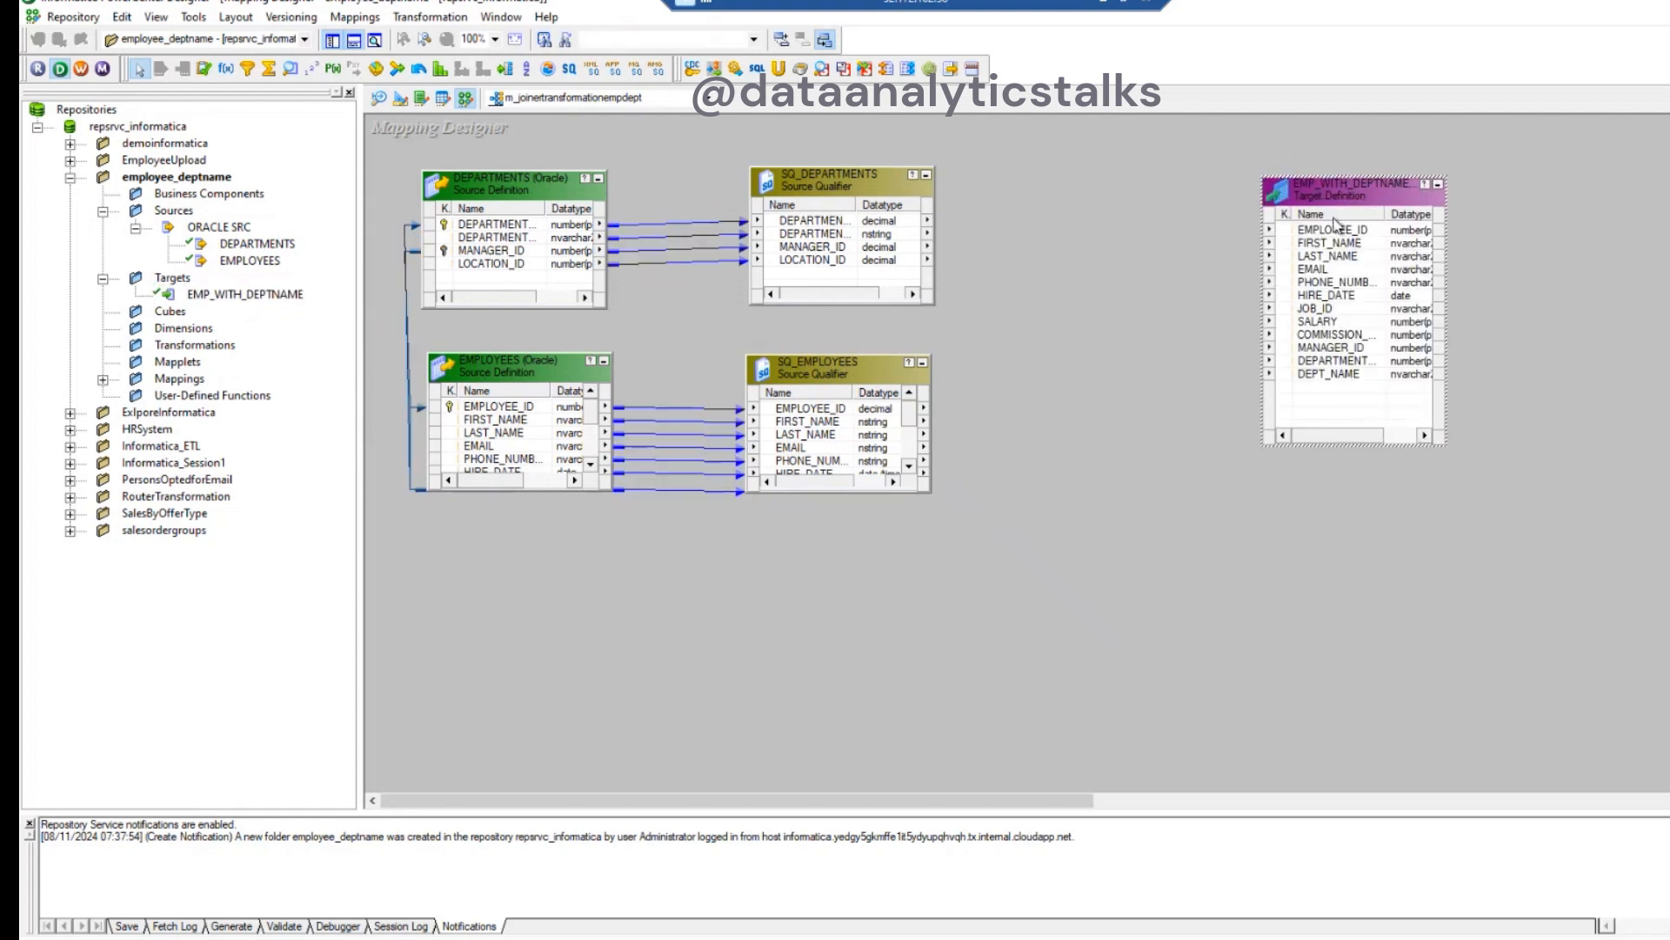
{"action": "left_click_drag", "start_coordinate": [1388, 351], "coordinate": [1477, 355]}
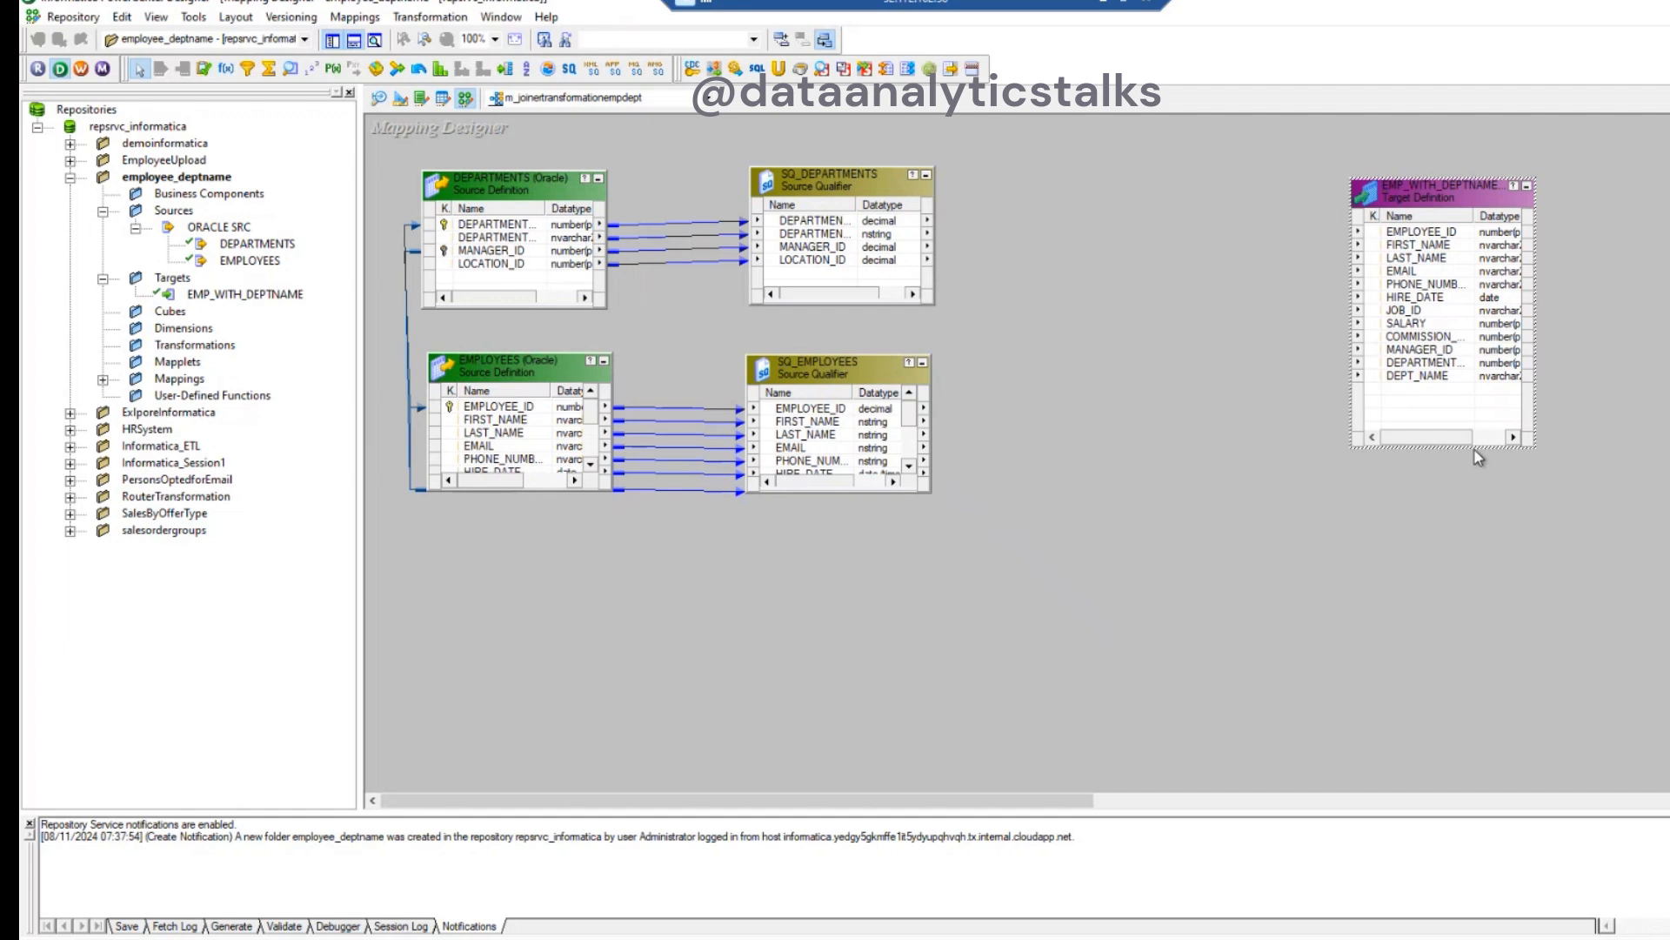
{"action": "left_click_drag", "start_coordinate": [1479, 449], "coordinate": [1479, 505]}
{"action": "left_click_drag", "start_coordinate": [1535, 343], "coordinate": [1627, 347]}
{"action": "left_click", "coordinate": [1092, 368]}
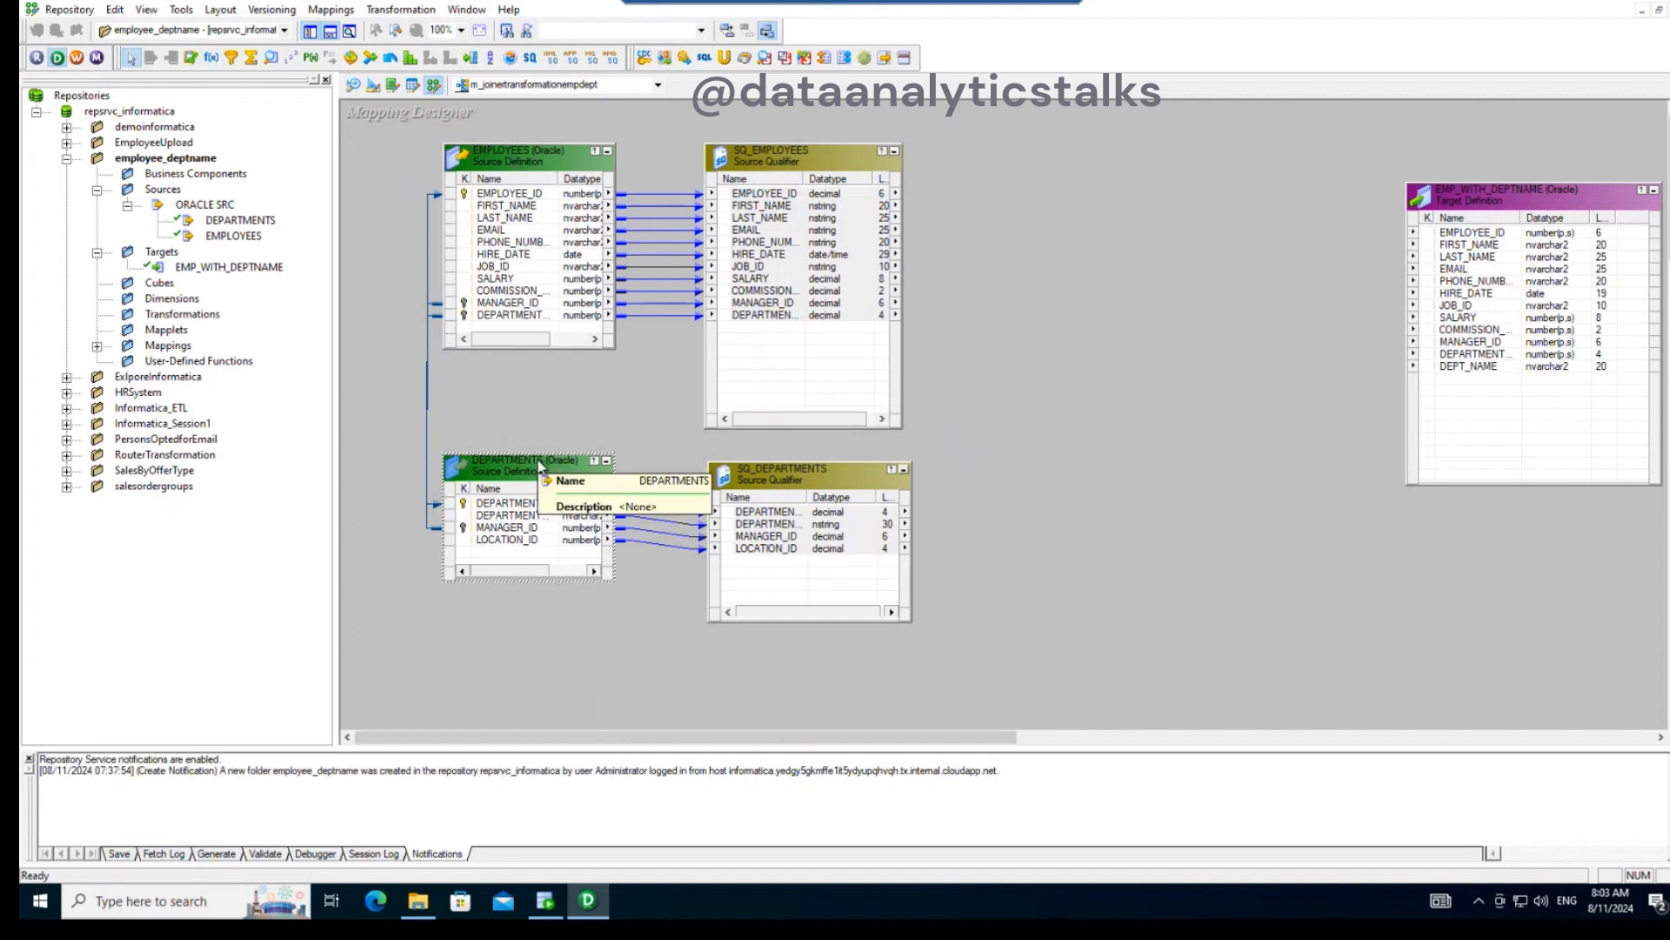
- Place a Joiner transformation between the source qualifiers and the target, and link all SQ_EMPLOYEES ports to it
{"action": "left_click", "coordinate": [372, 59]}
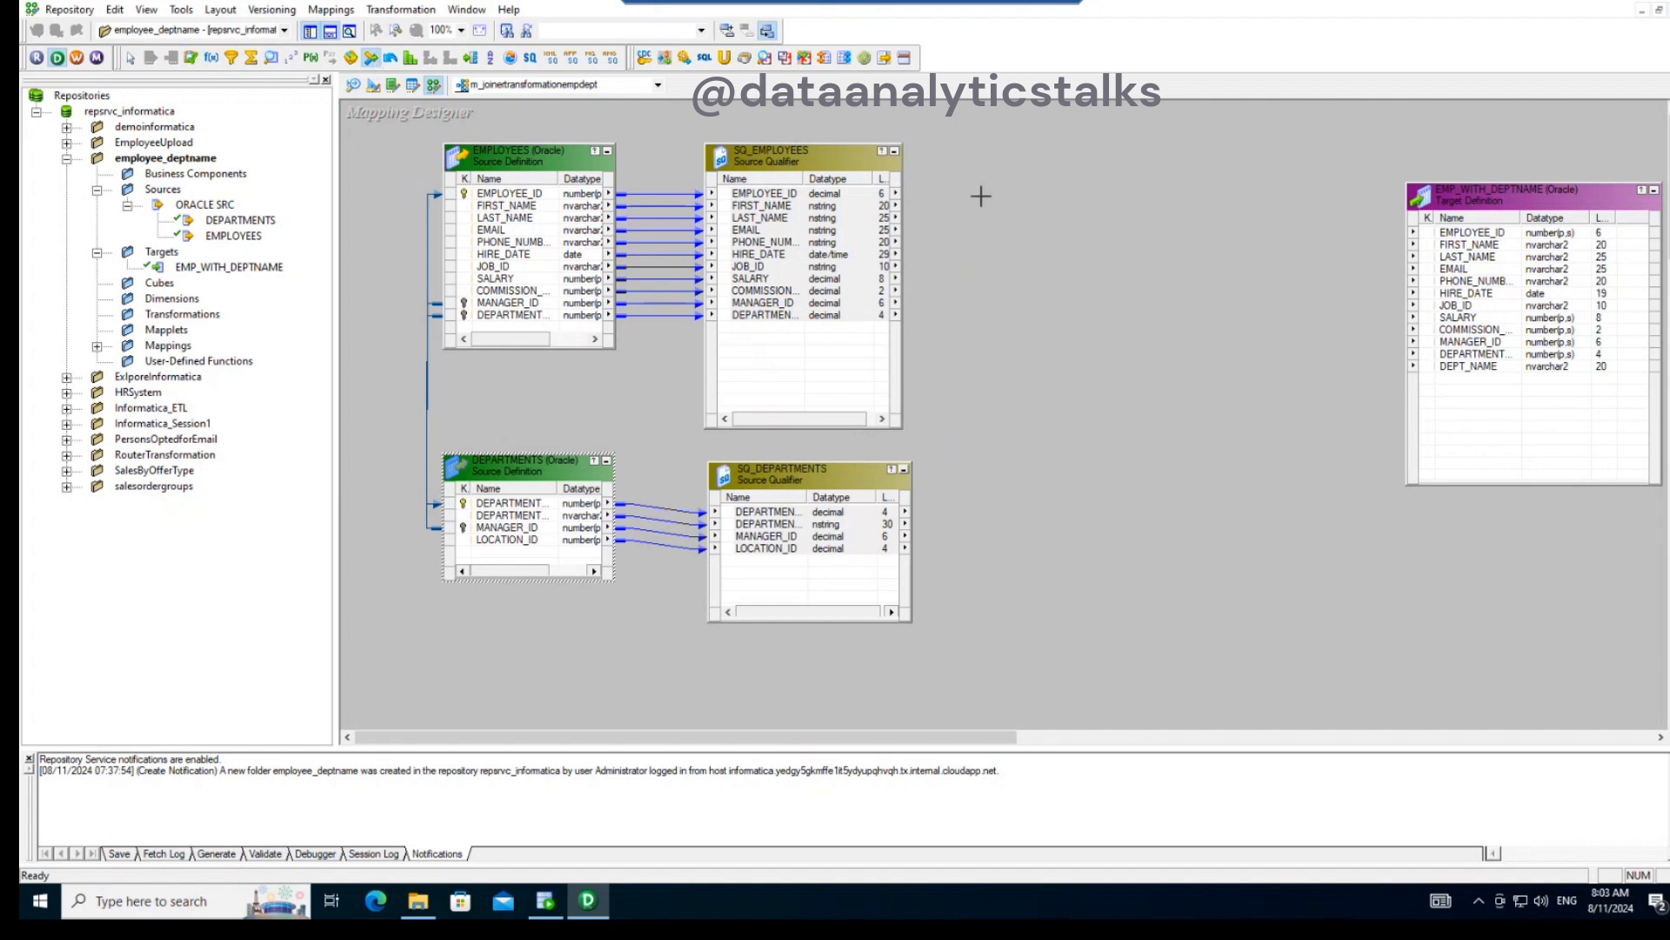
{"action": "left_click_drag", "start_coordinate": [1014, 168], "coordinate": [1338, 541]}
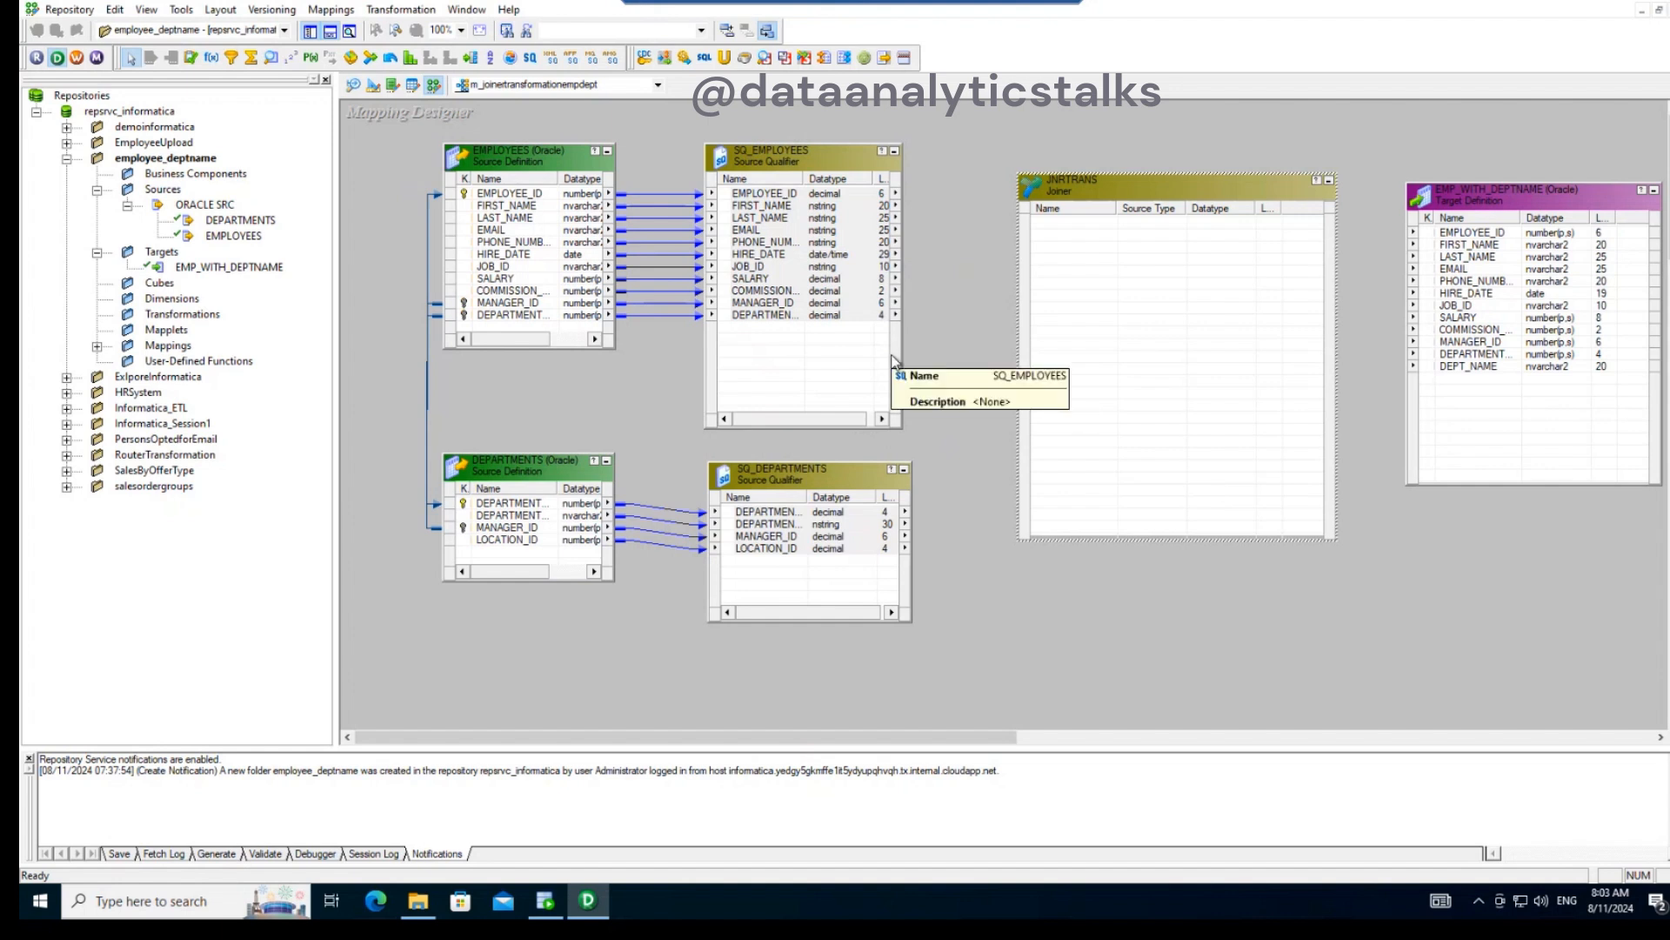
{"action": "left_click", "coordinate": [750, 196]}
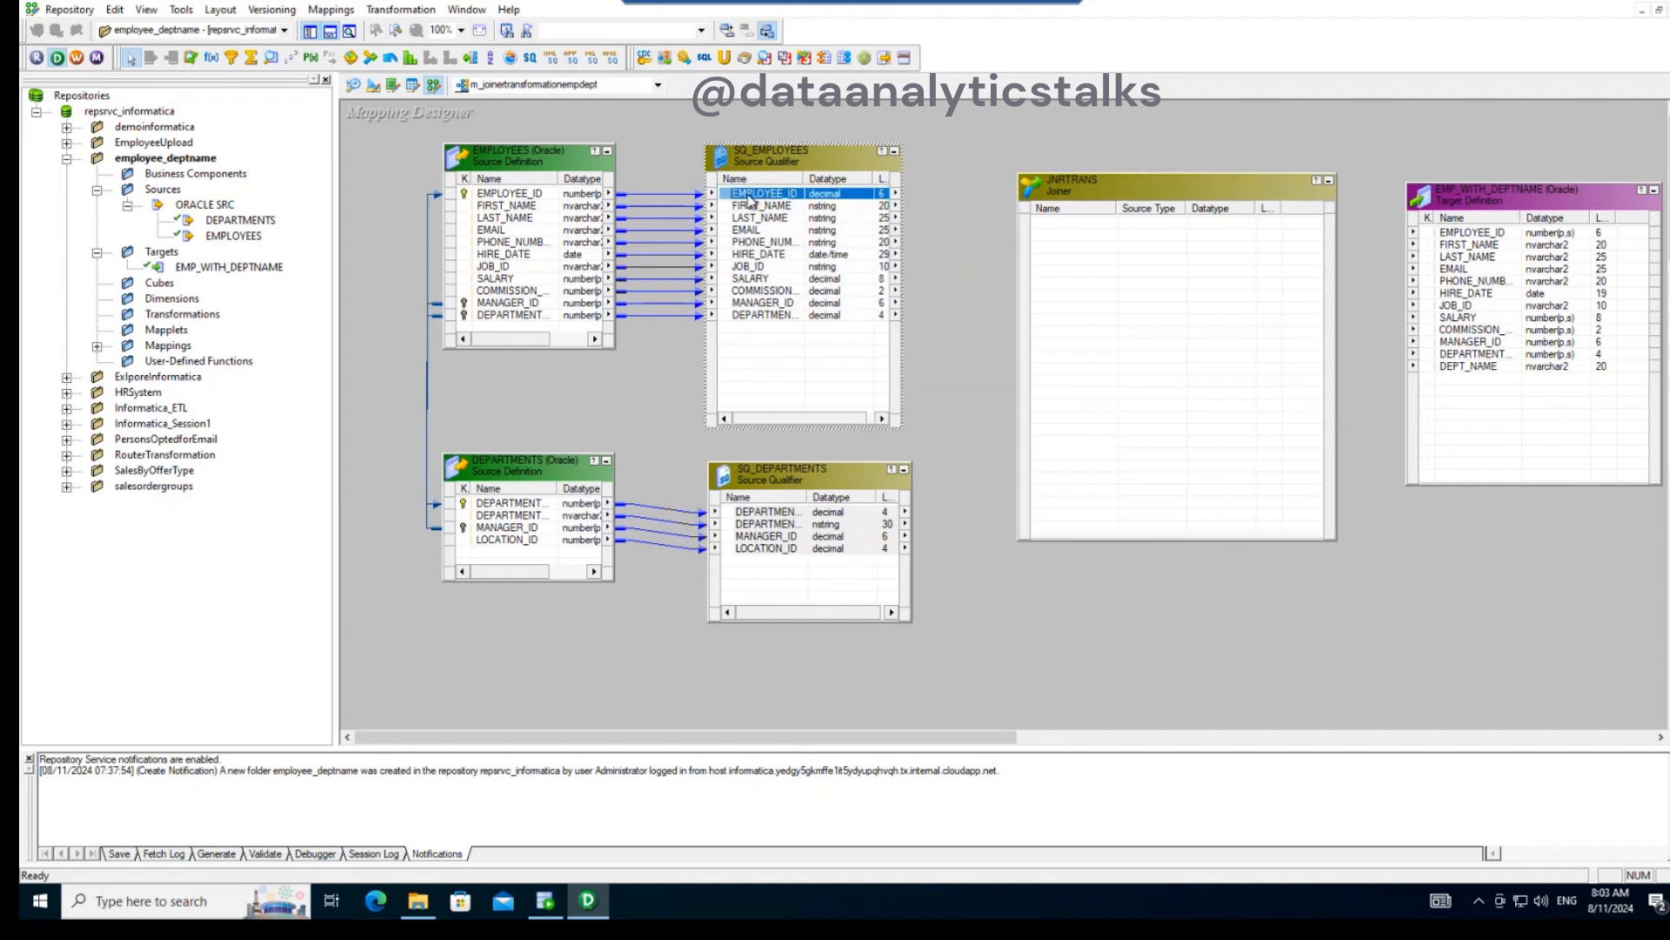
{"action": "left_click", "coordinate": [757, 315], "text": "shift"}
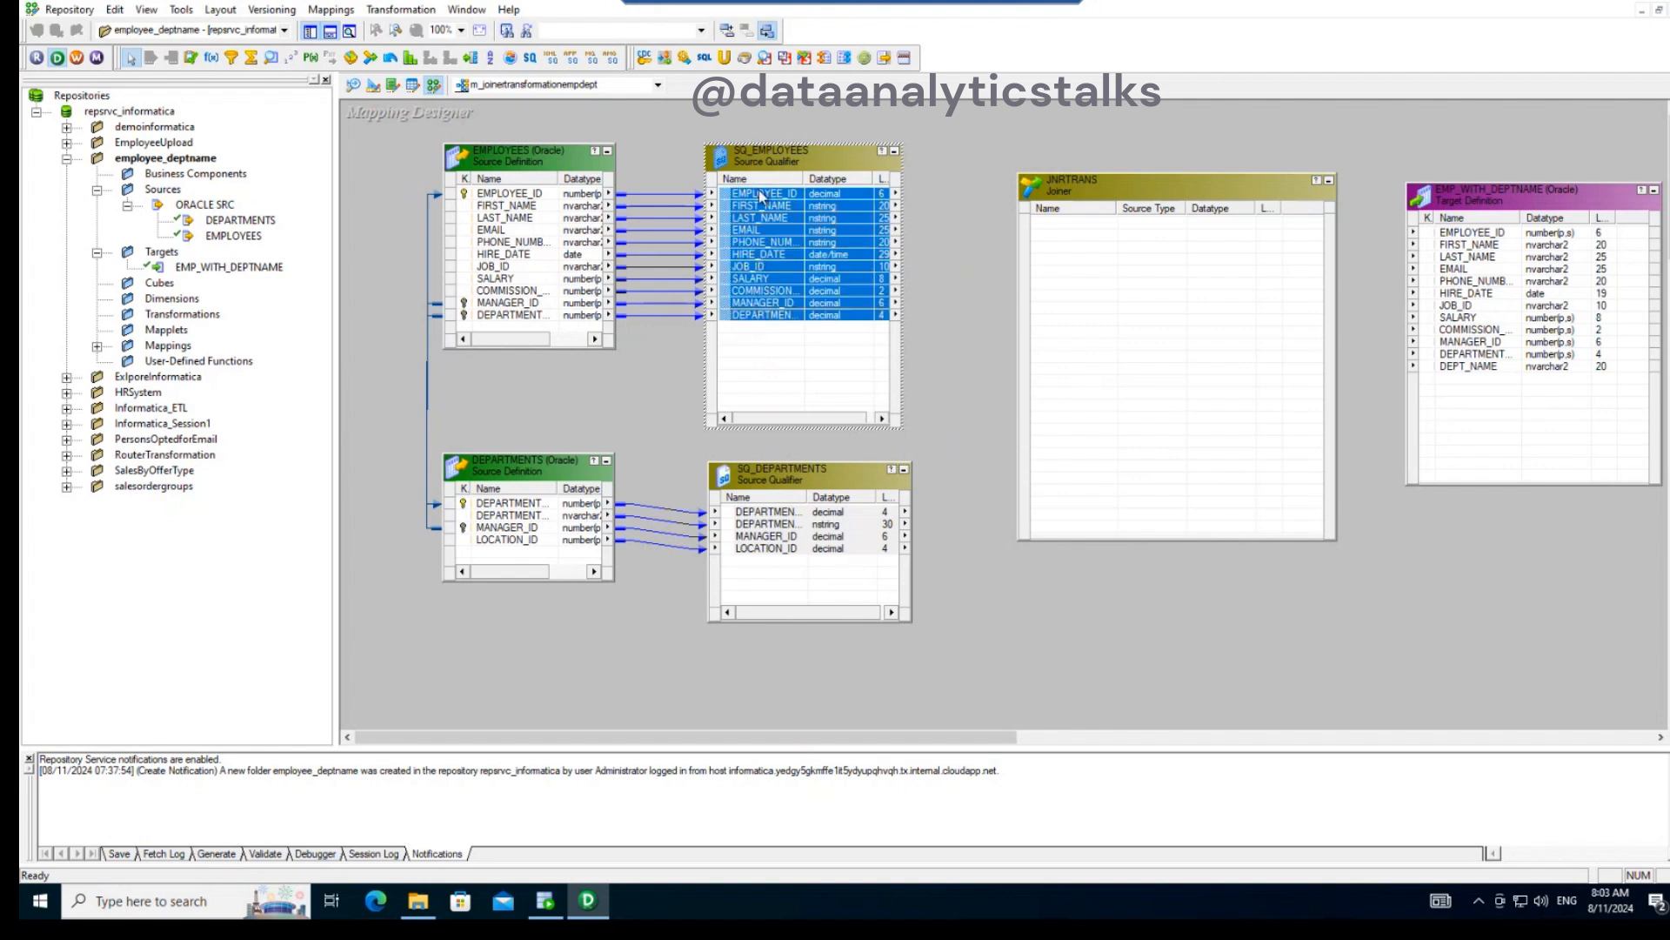
{"action": "left_click_drag", "start_coordinate": [757, 202], "coordinate": [1049, 232]}
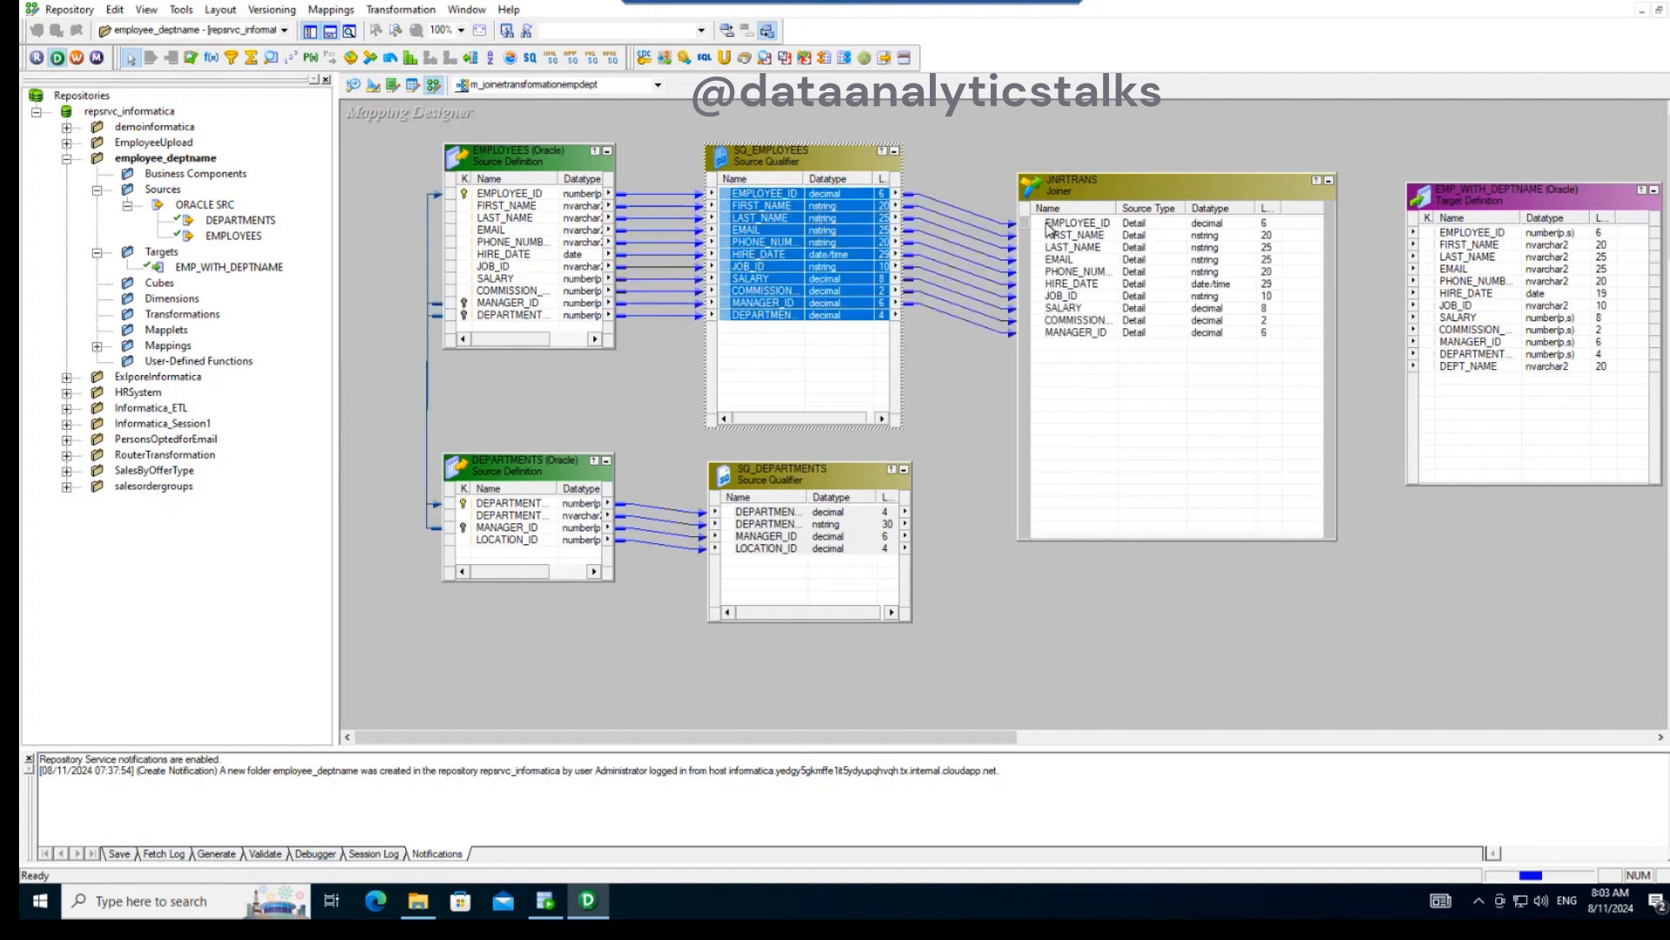
- Link DEPARTMENT_ID and DEPARTMENT_NAME from SQ_DEPARTMENTS to the Joiner, and widen its name column to show full port names
{"action": "left_click", "coordinate": [780, 513]}
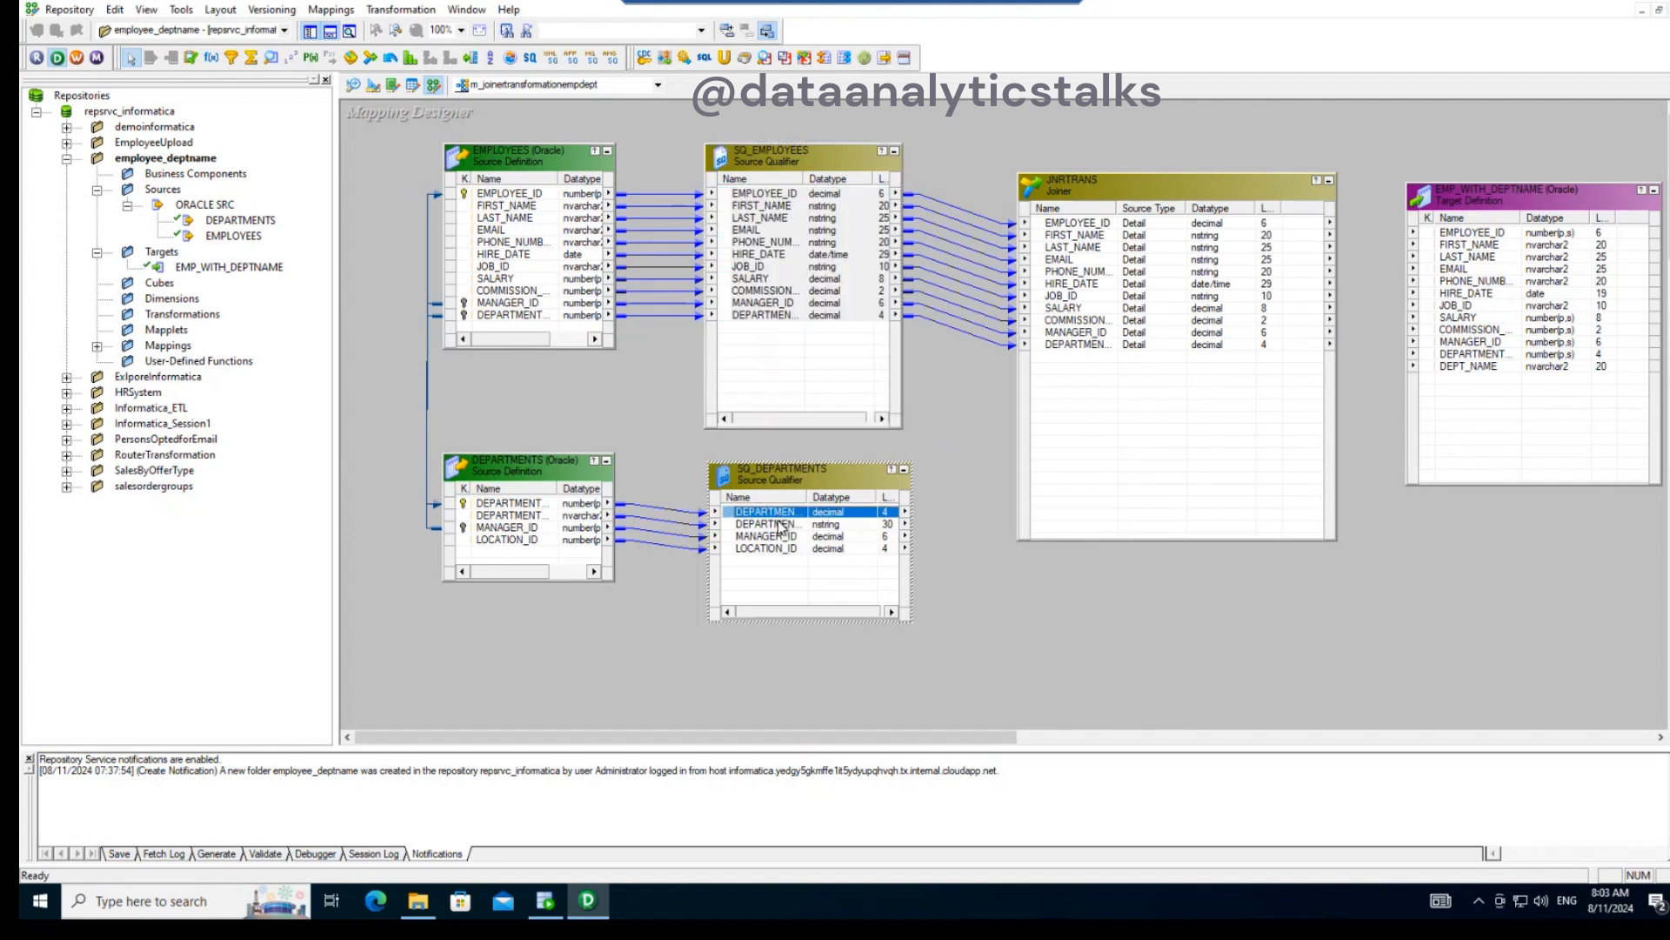
{"action": "left_click", "coordinate": [794, 524], "text": "shift"}
{"action": "left_click_drag", "start_coordinate": [784, 512], "coordinate": [1067, 356]}
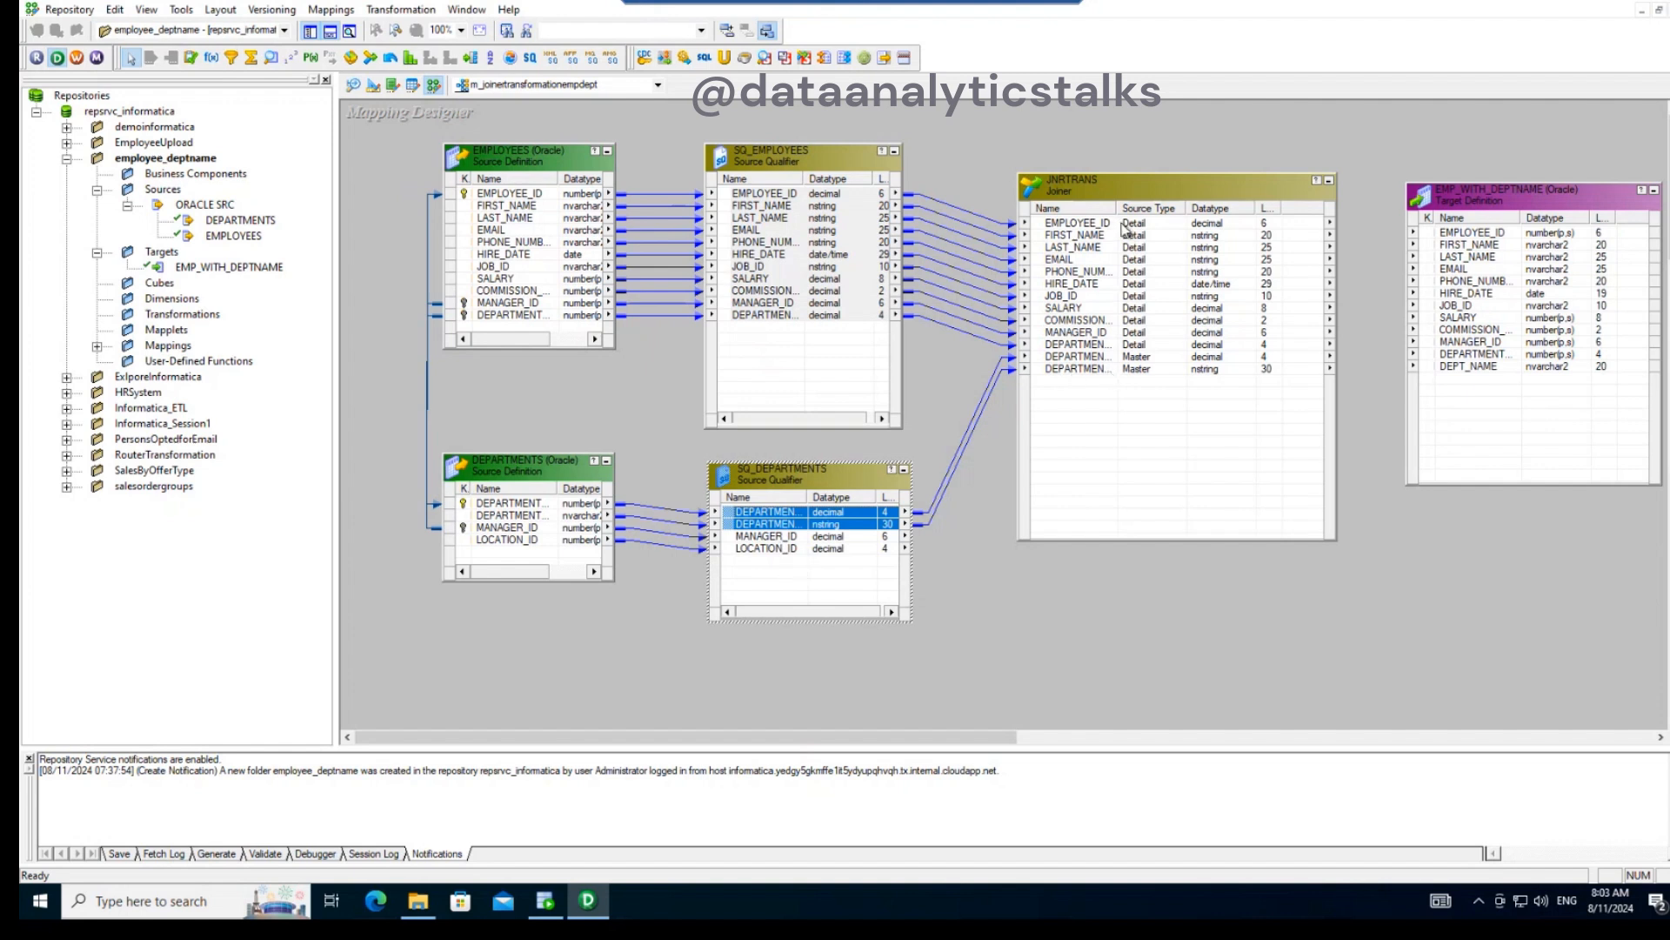
{"action": "left_click_drag", "start_coordinate": [1118, 209], "coordinate": [1148, 214]}
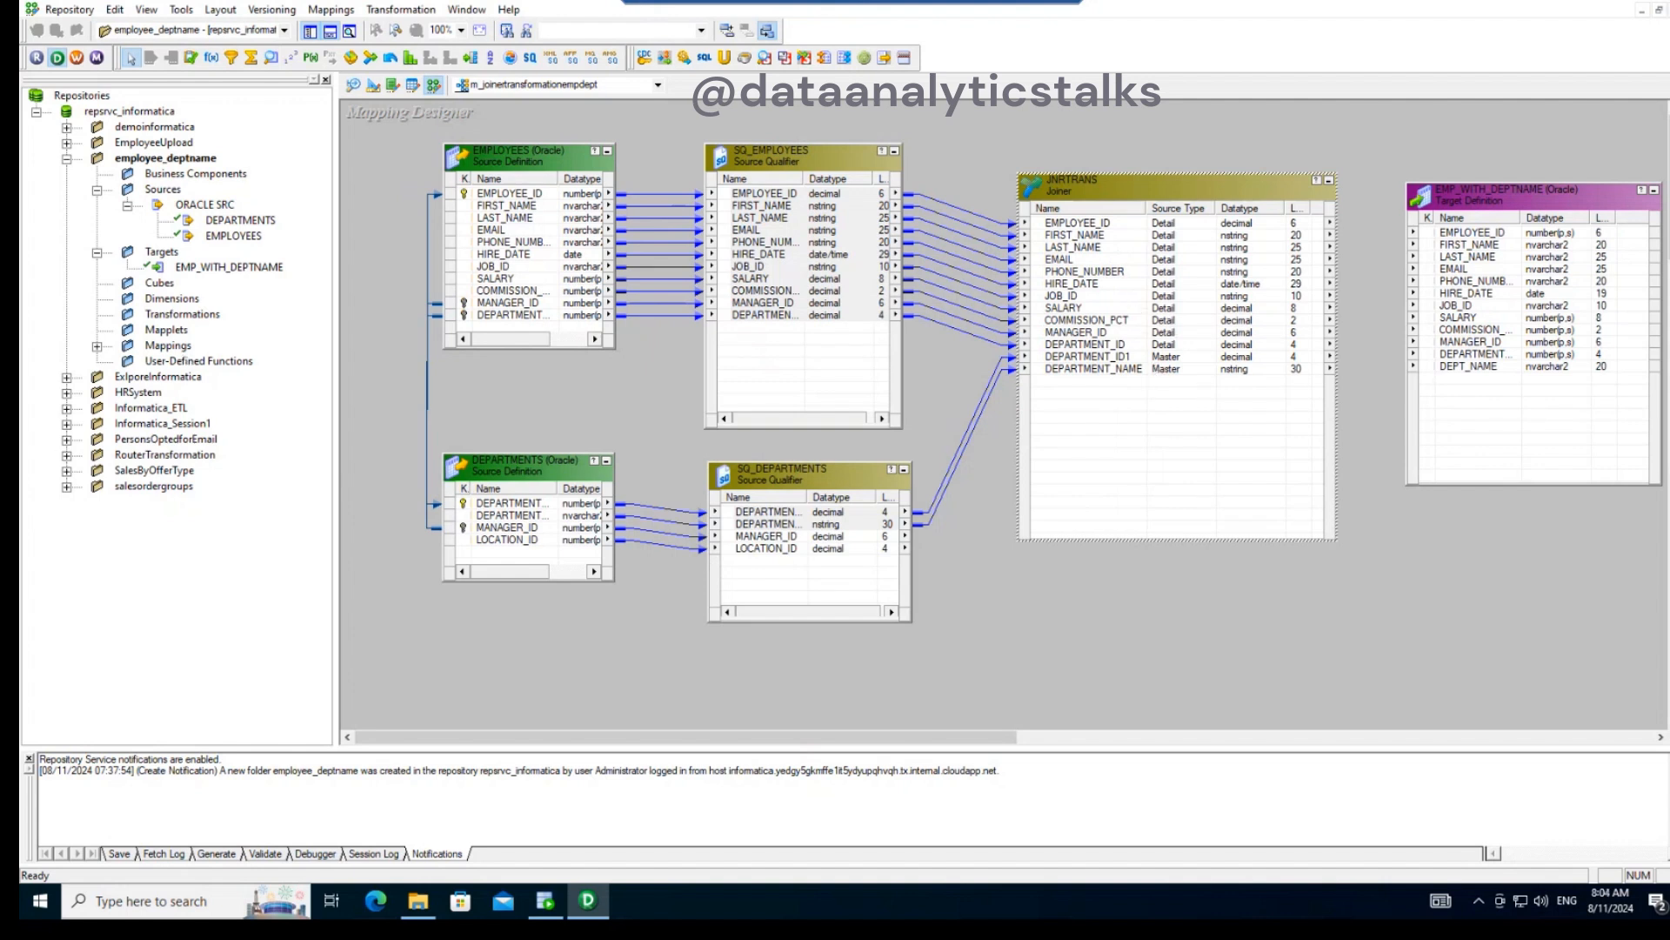
- Rename the Joiner transformation as jnr_emp_deptname
{"action": "double_click", "coordinate": [1208, 181]}
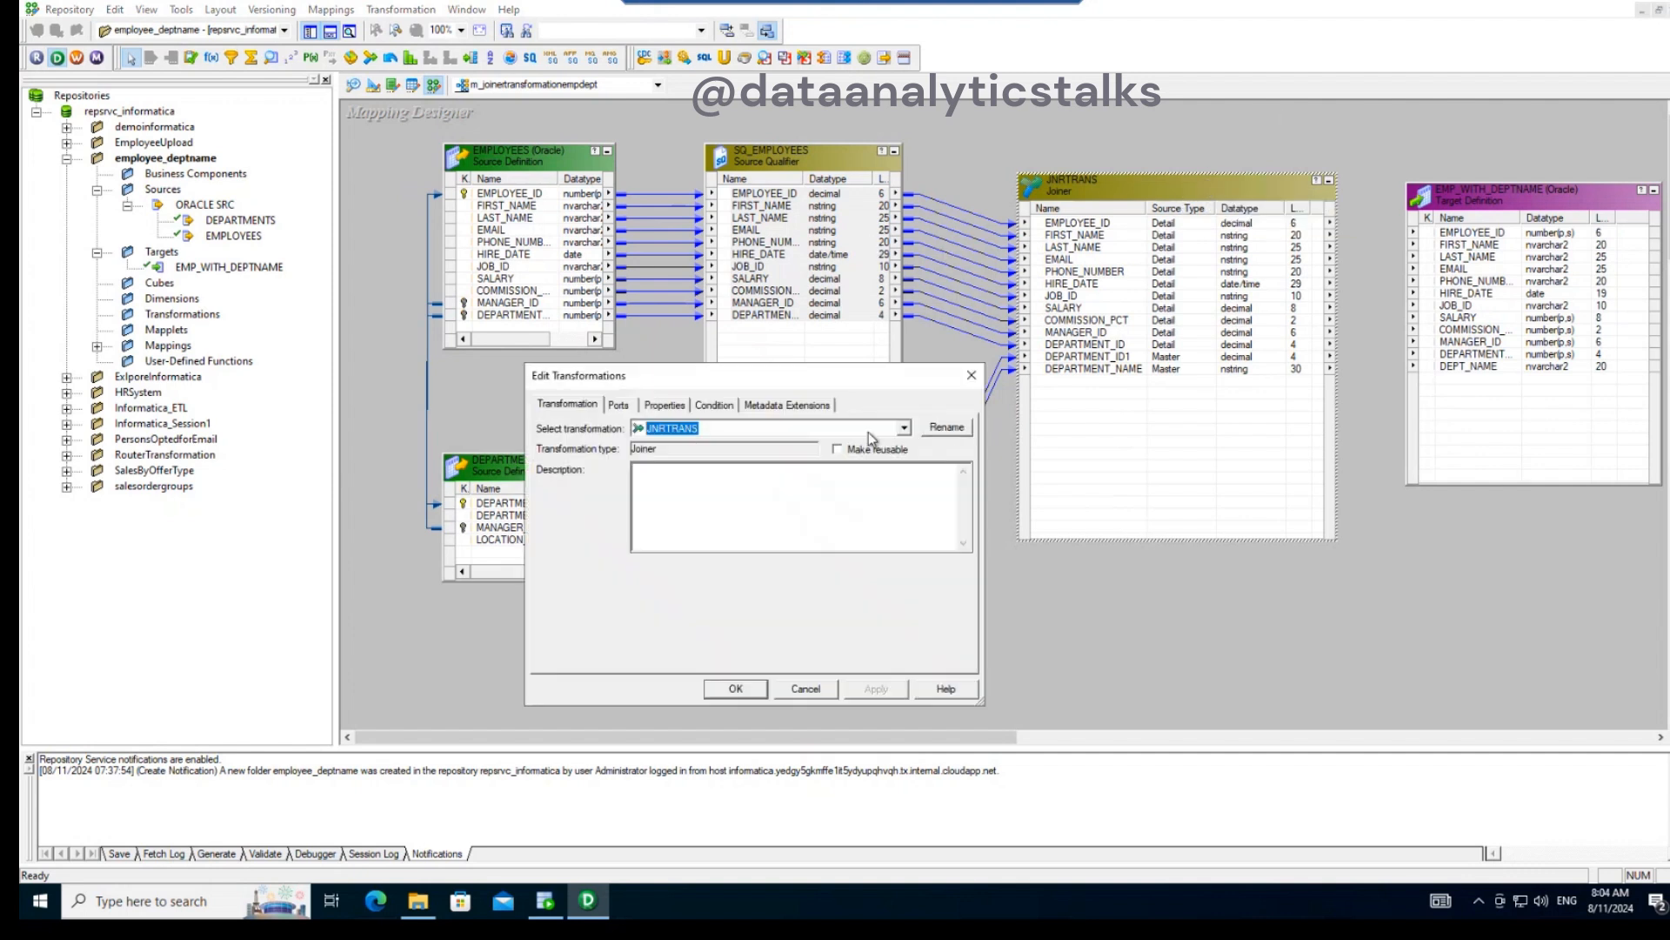
{"action": "left_click", "coordinate": [957, 430]}
{"action": "type", "text": "jnr_em"}
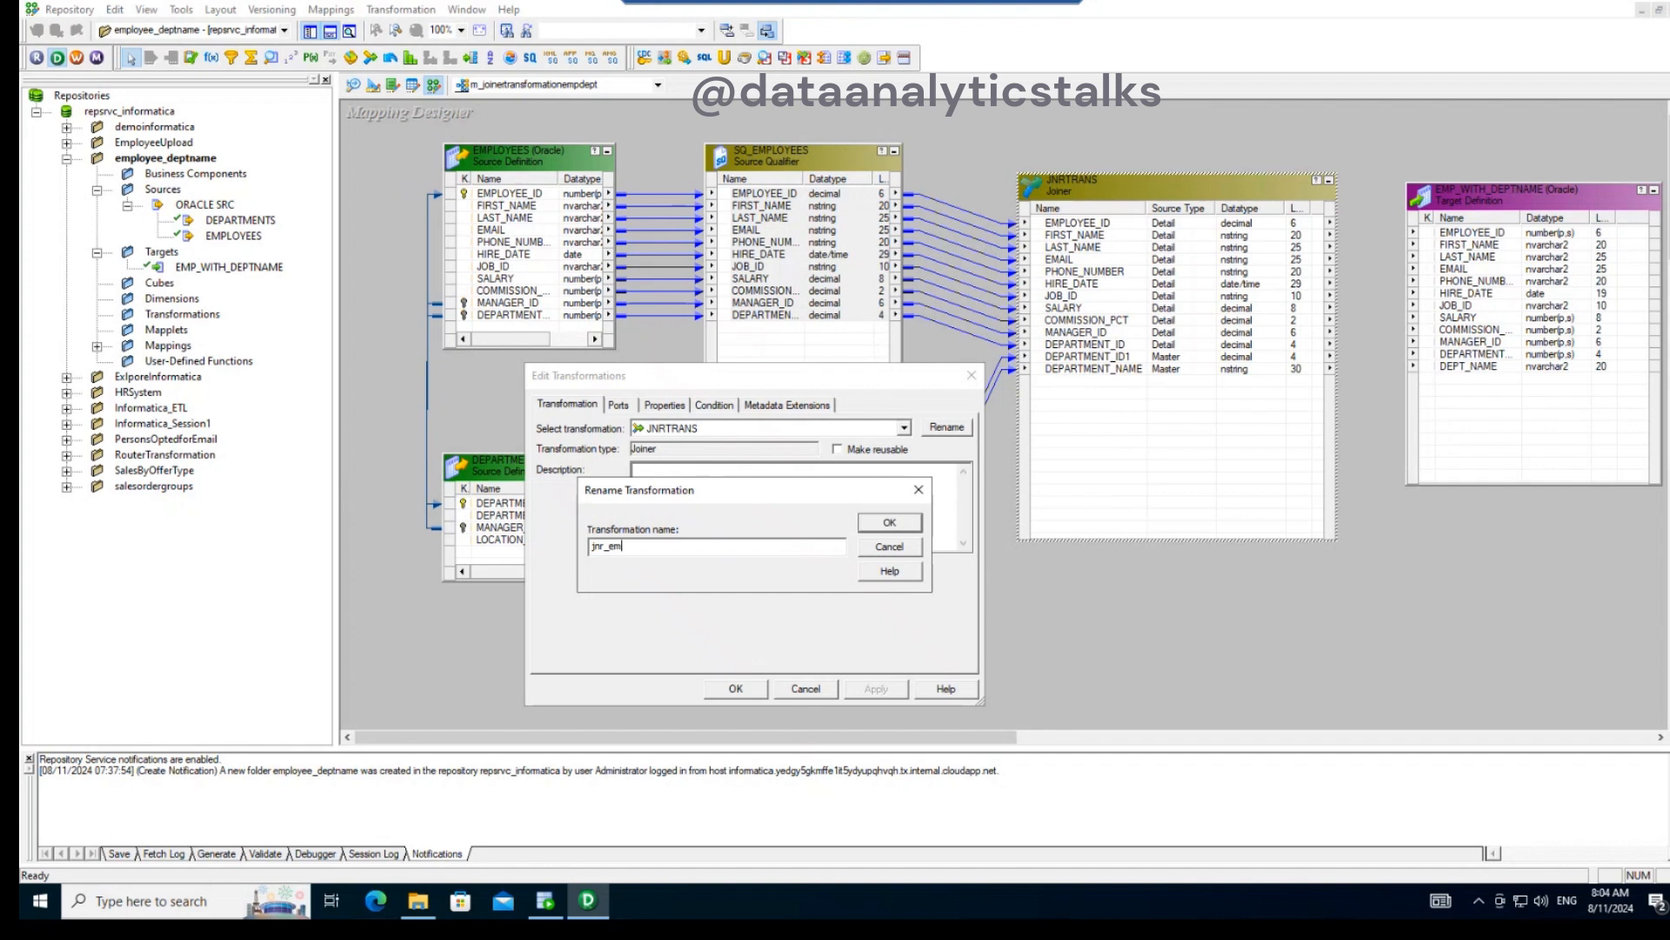
{"action": "type", "text": "p_deptname"}
{"action": "left_click", "coordinate": [887, 526]}
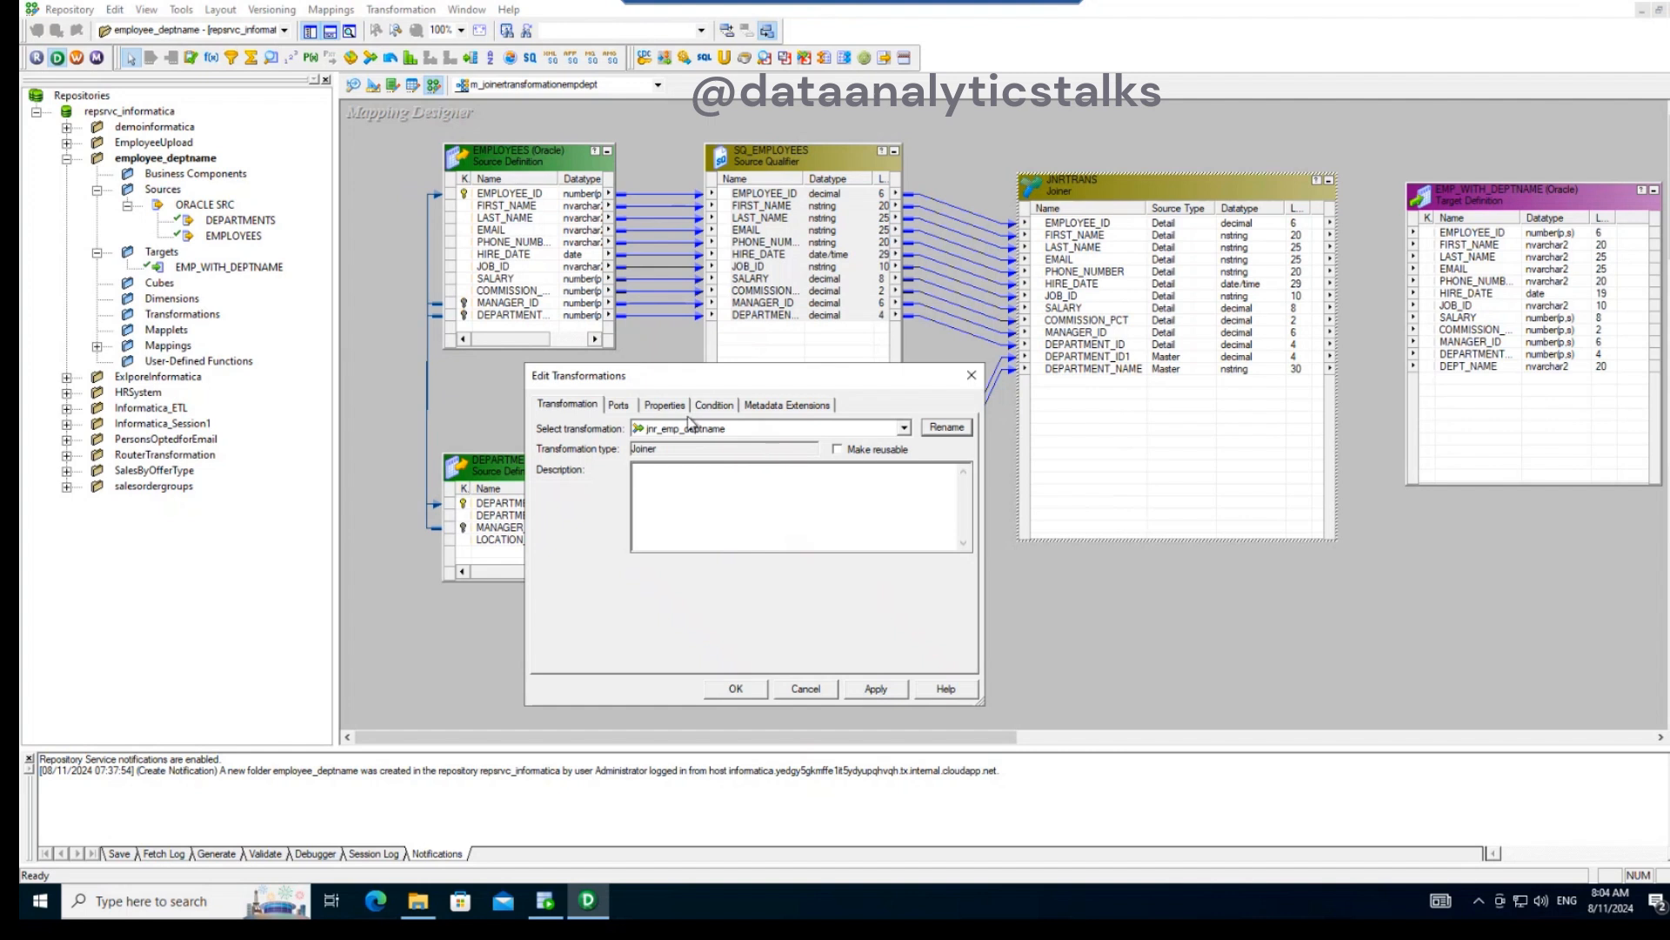
- Review the ports of jnr_emp_deptname and select Normal Join as its join type
{"action": "left_click", "coordinate": [623, 405]}
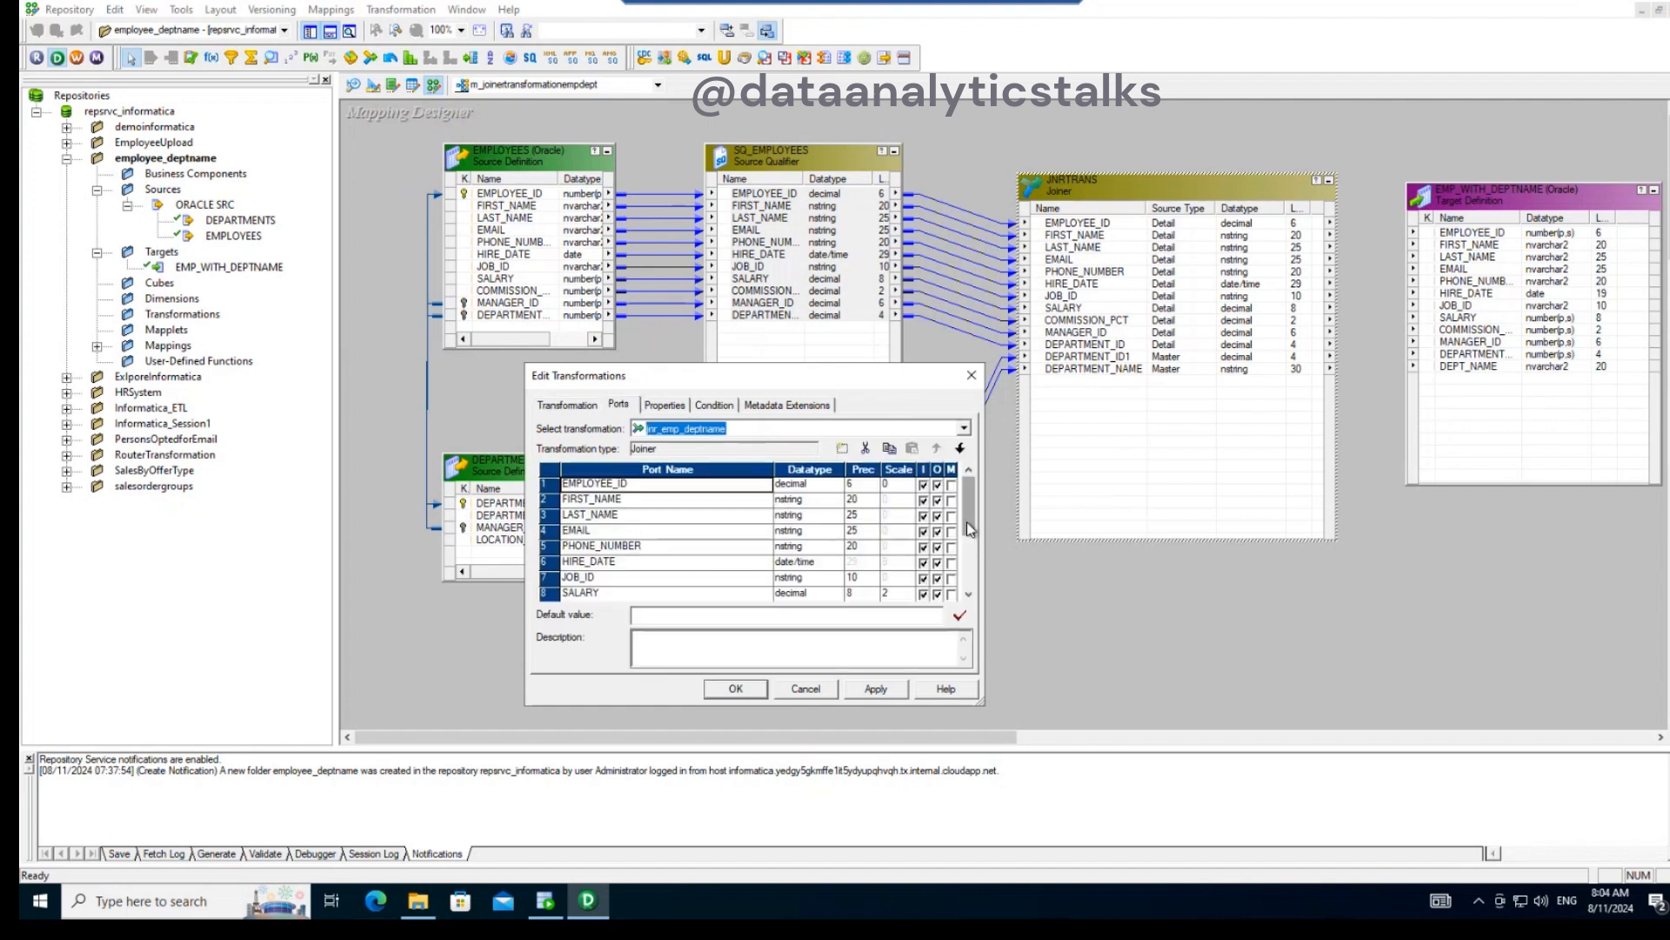
{"action": "scroll", "coordinate": [965, 594], "scroll_direction": "down", "scroll_amount": 2}
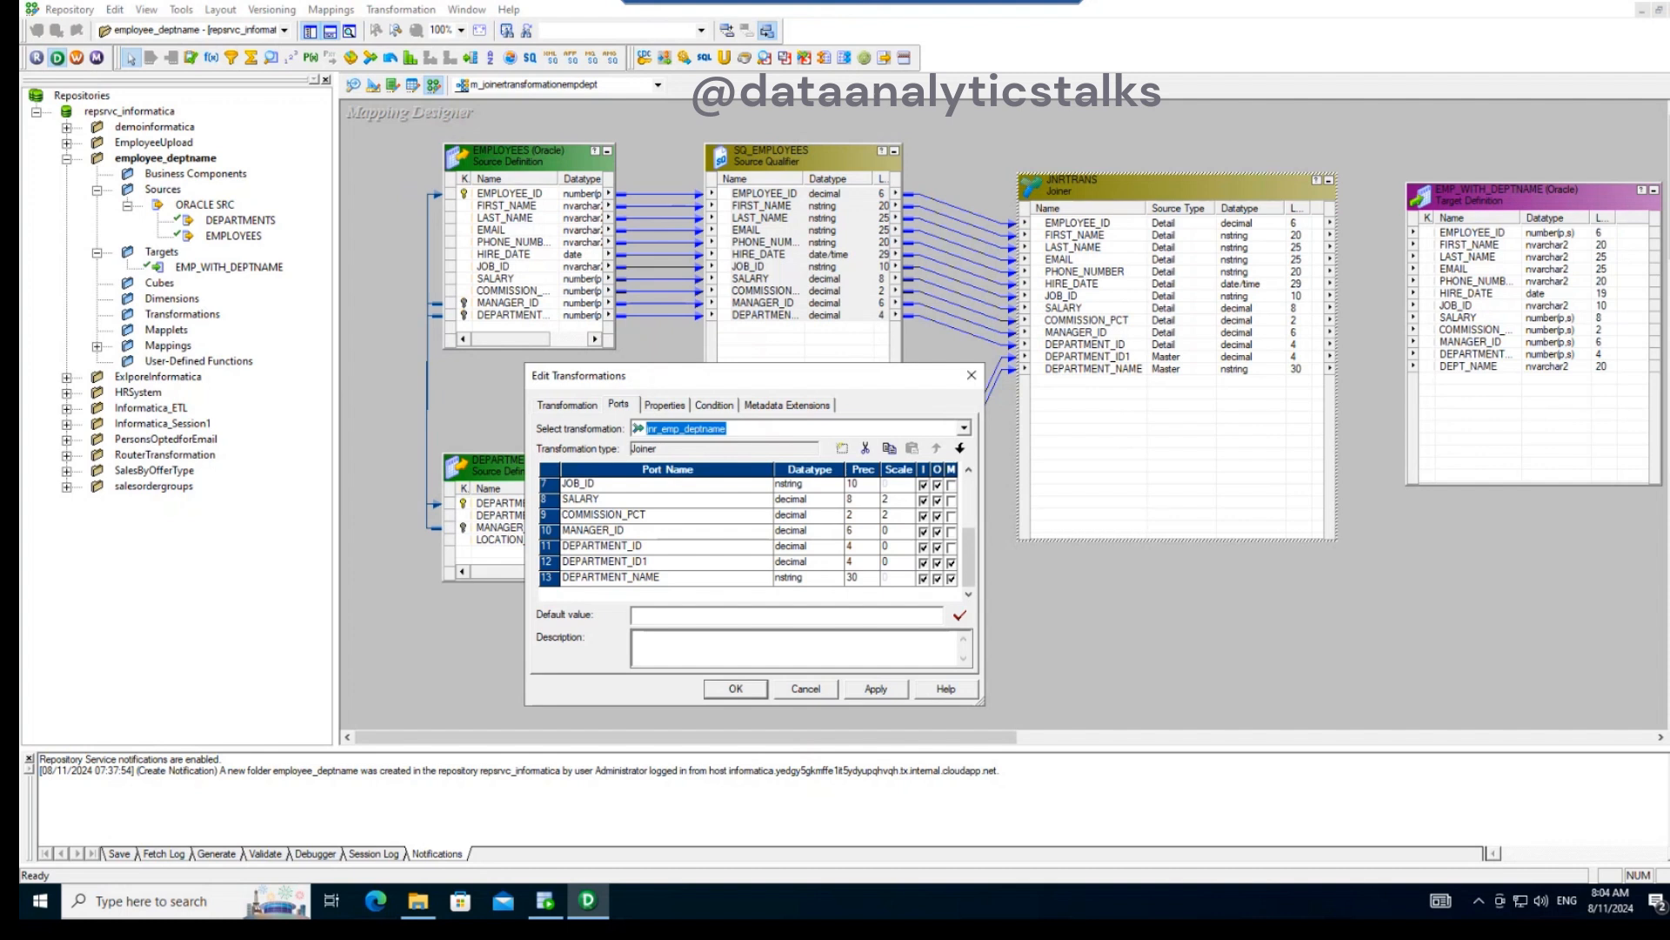
{"action": "left_click", "coordinate": [665, 405]}
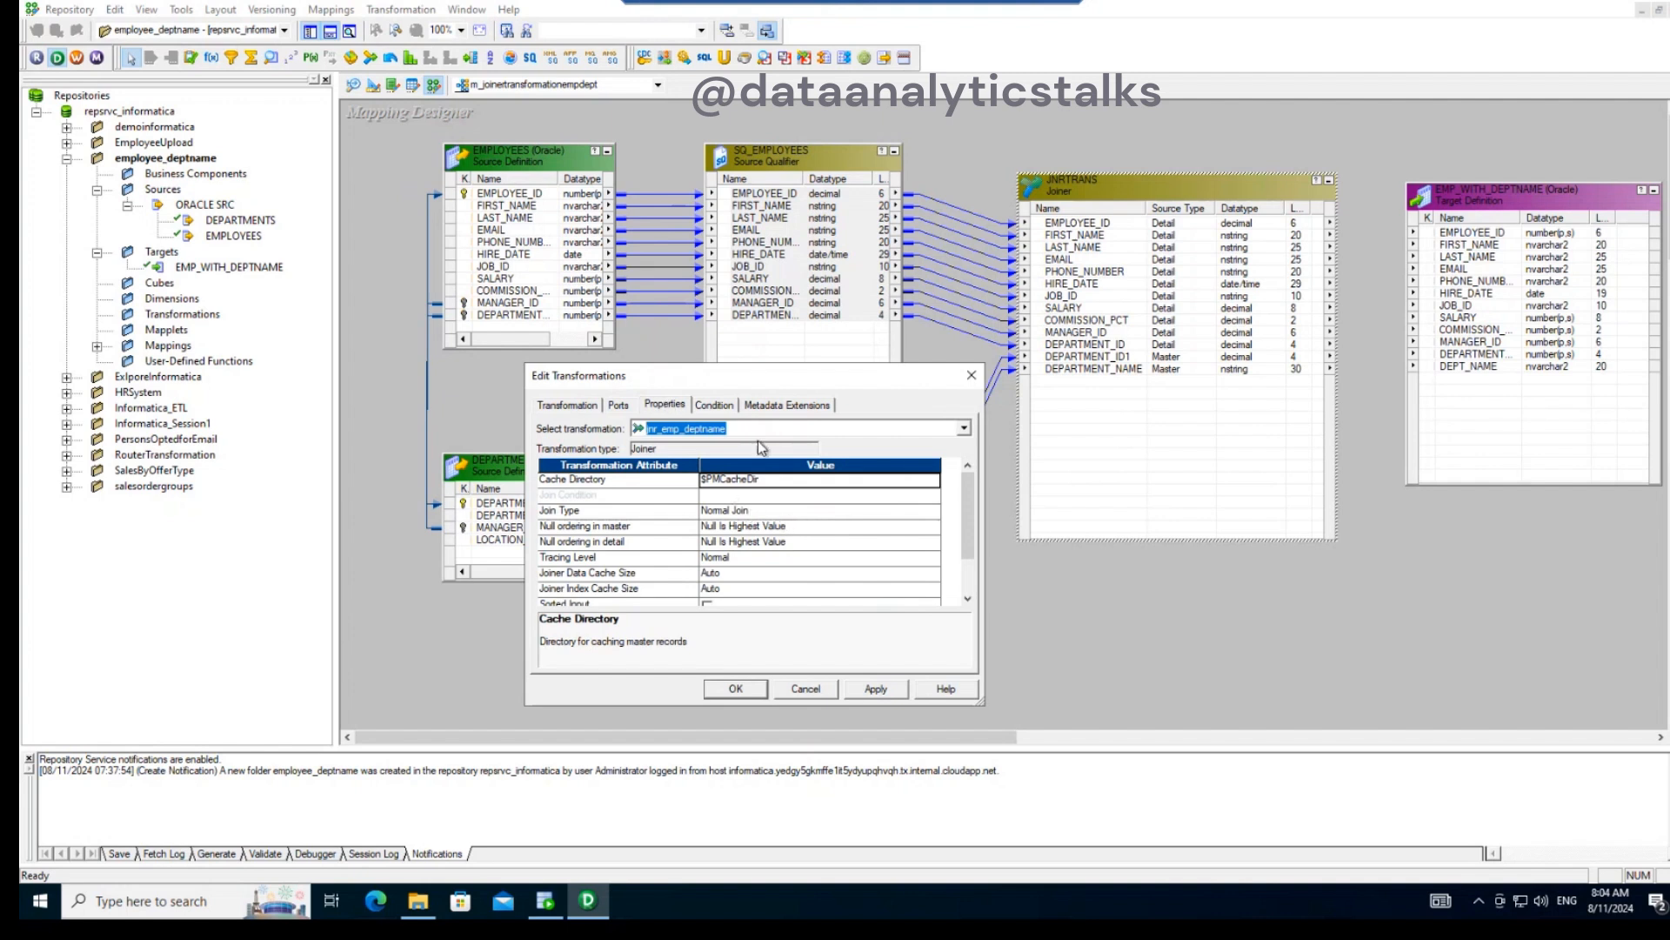
{"action": "left_click", "coordinate": [754, 511]}
{"action": "left_click", "coordinate": [753, 511]}
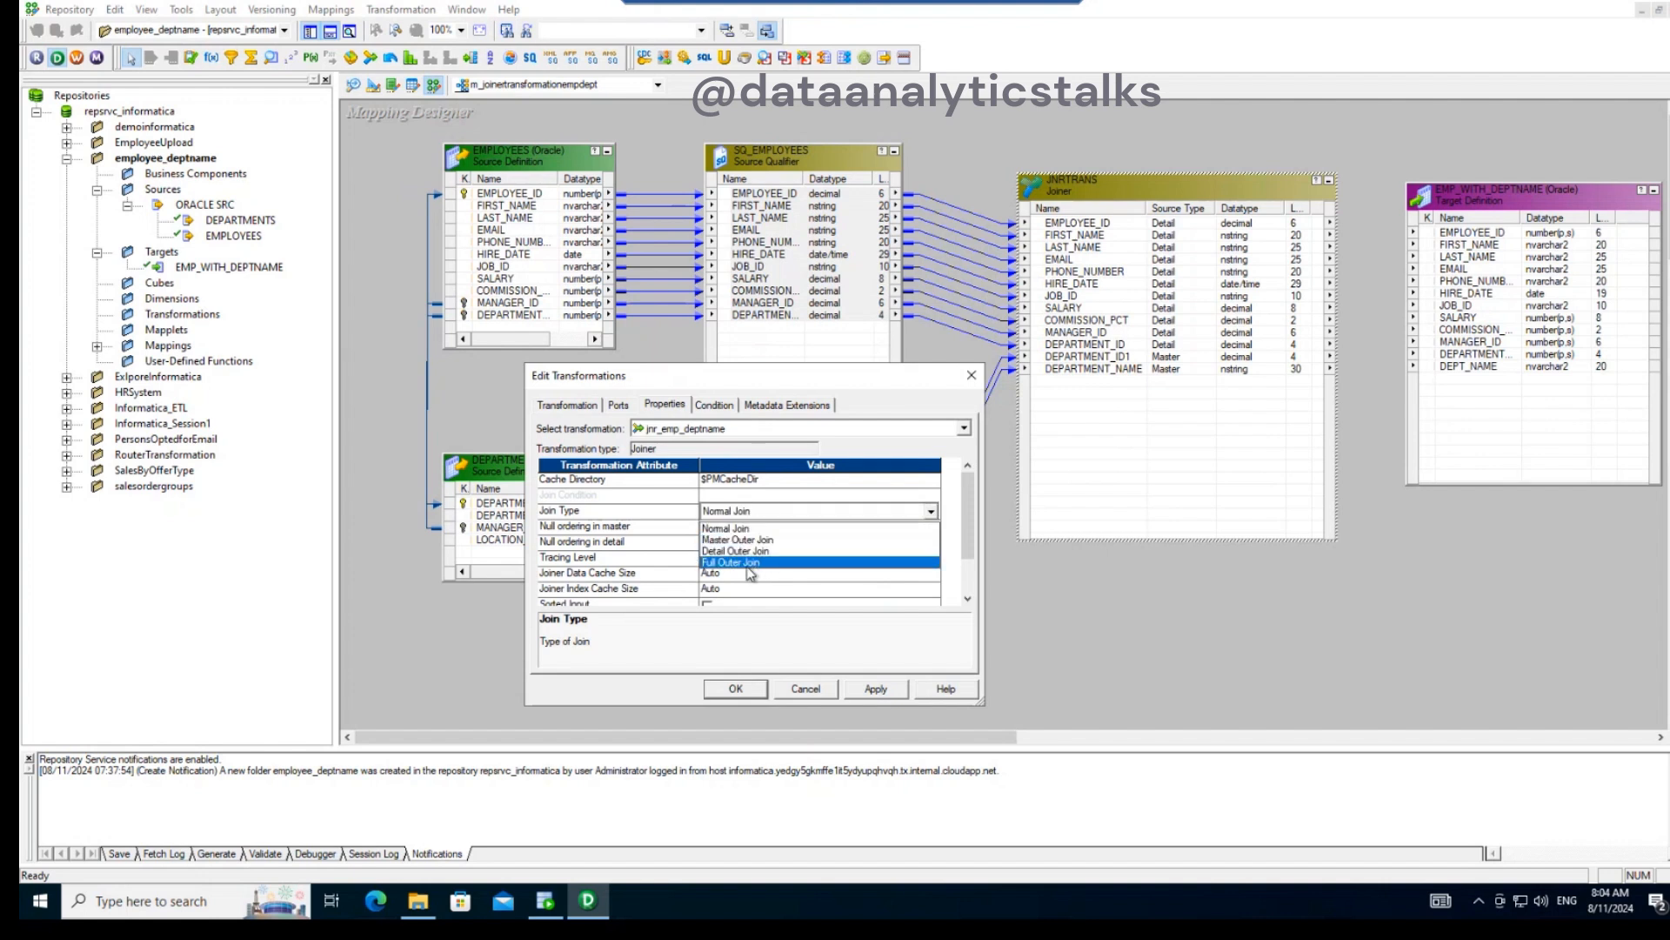
{"action": "left_click", "coordinate": [740, 527]}
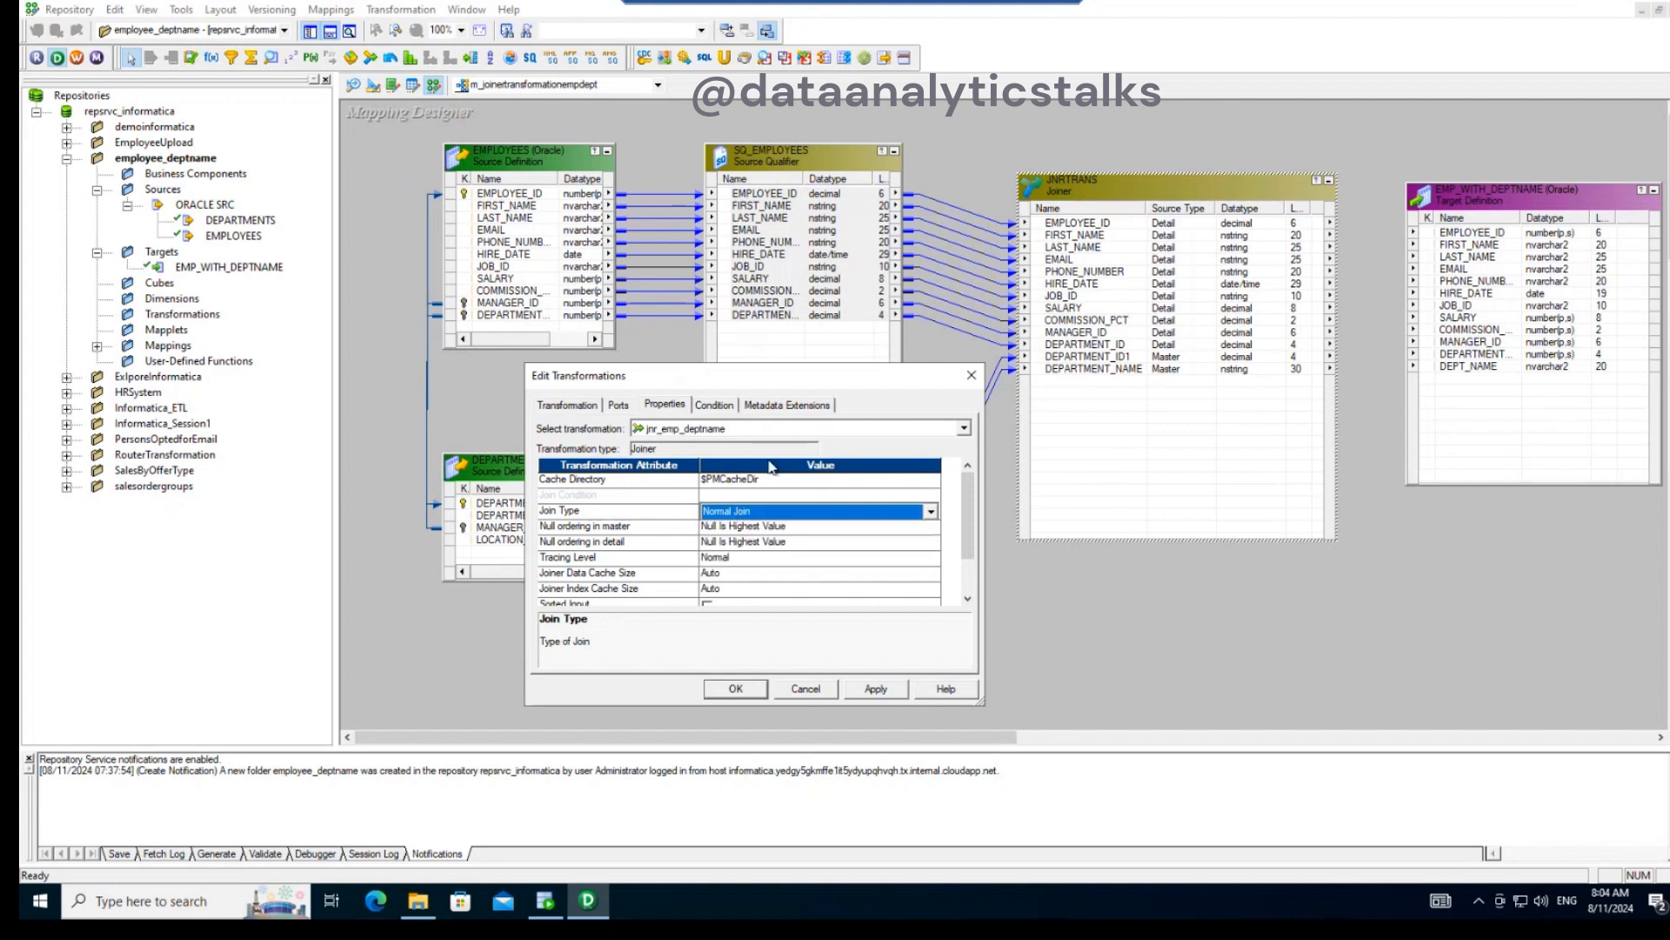
- Add the join condition DEPARTMENT_ID1 = DEPARTMENT_ID to jnr_emp_deptname and apply it
{"action": "left_click", "coordinate": [715, 405]}
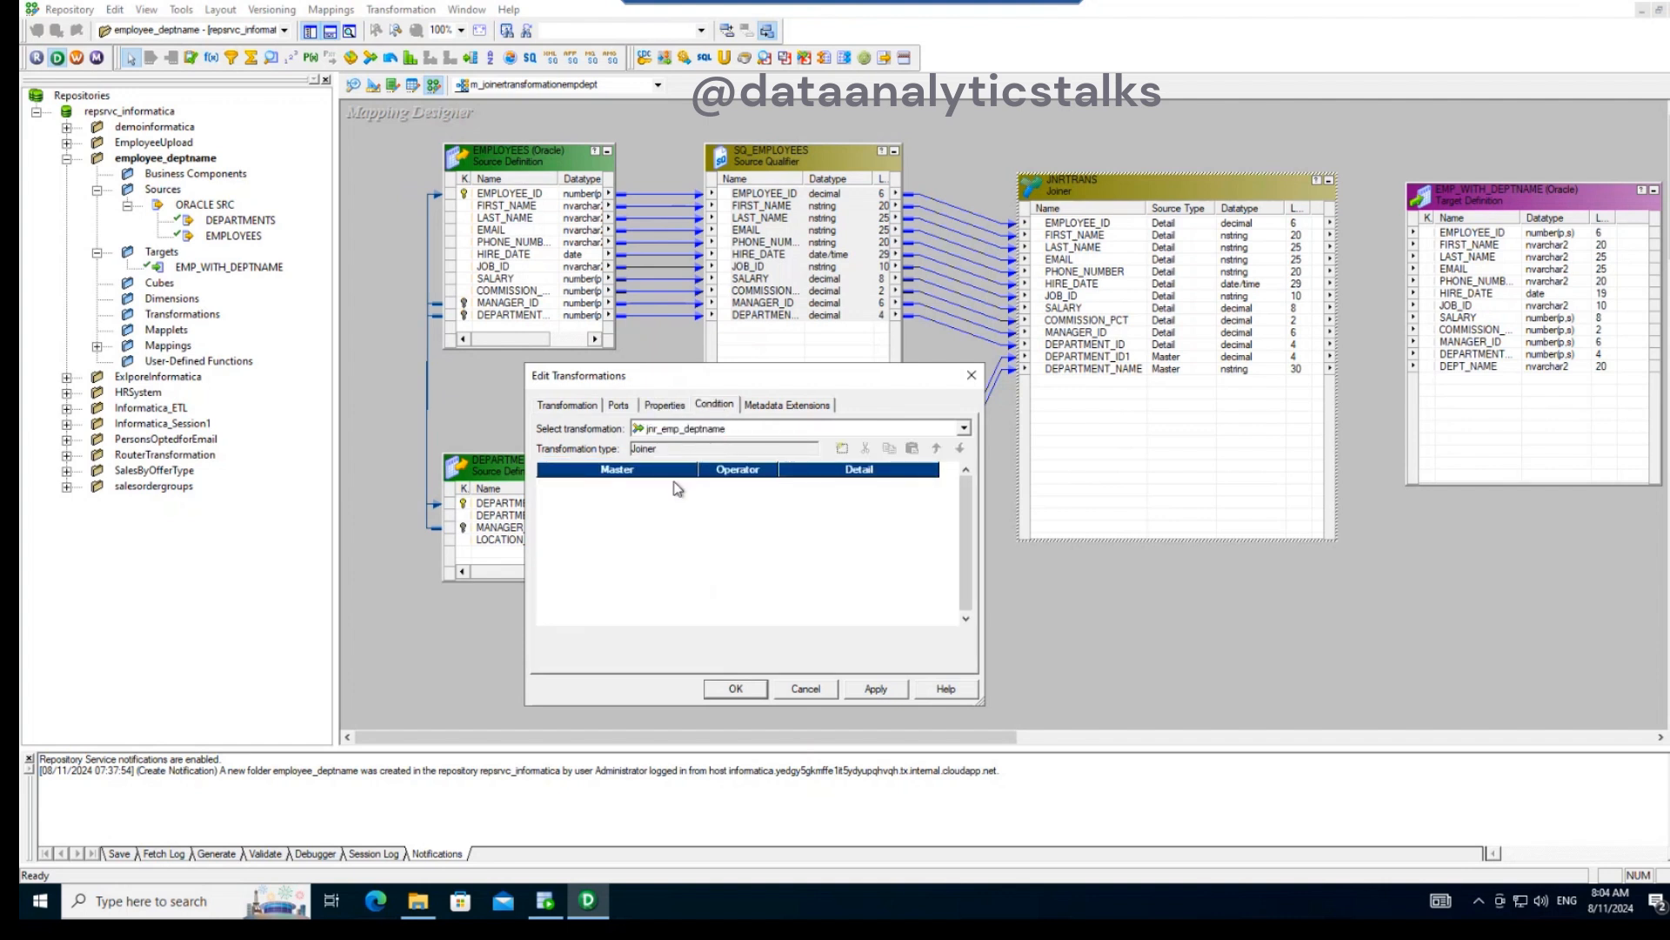
{"action": "left_click", "coordinate": [843, 448]}
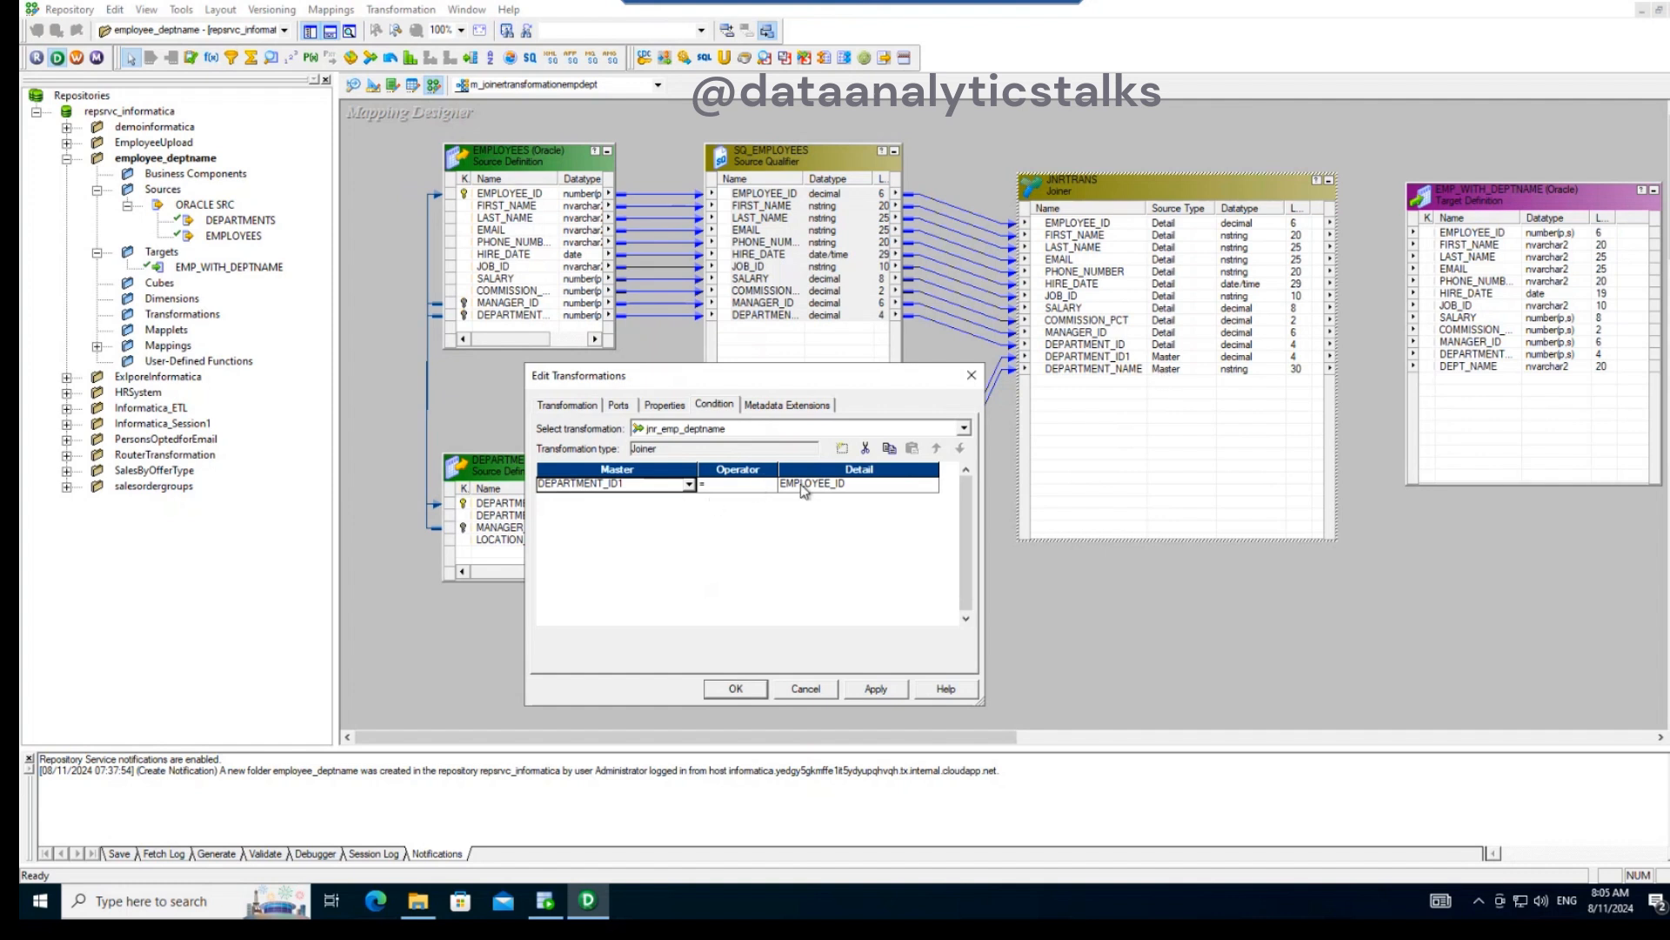
{"action": "left_click", "coordinate": [842, 487]}
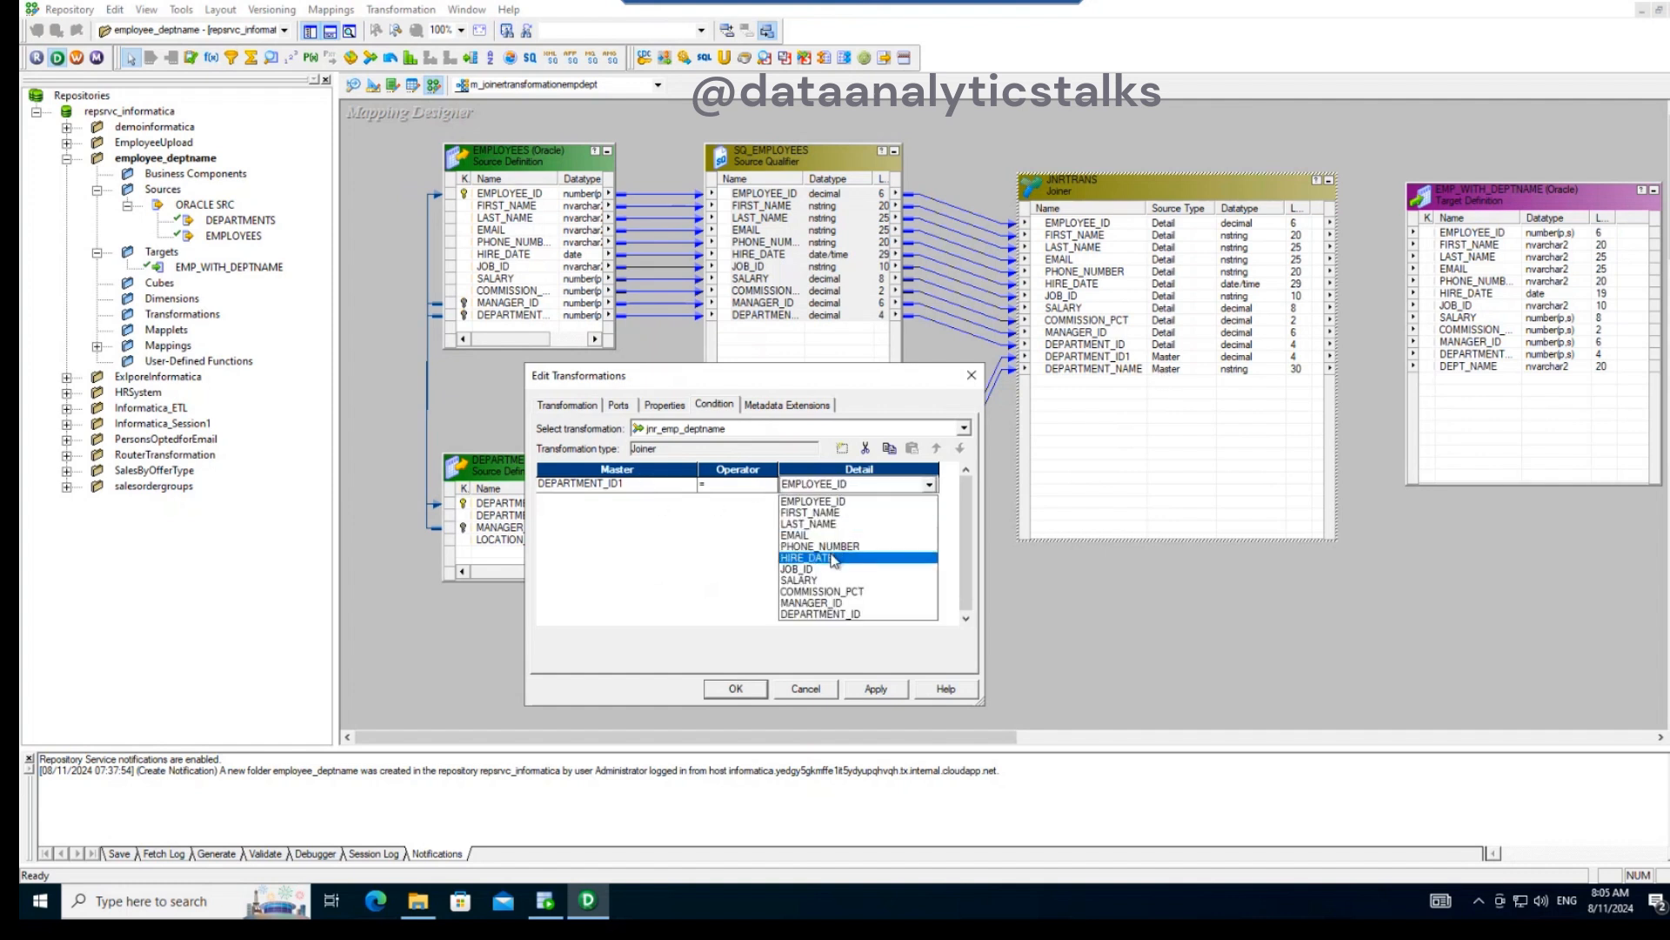
{"action": "left_click", "coordinate": [832, 614]}
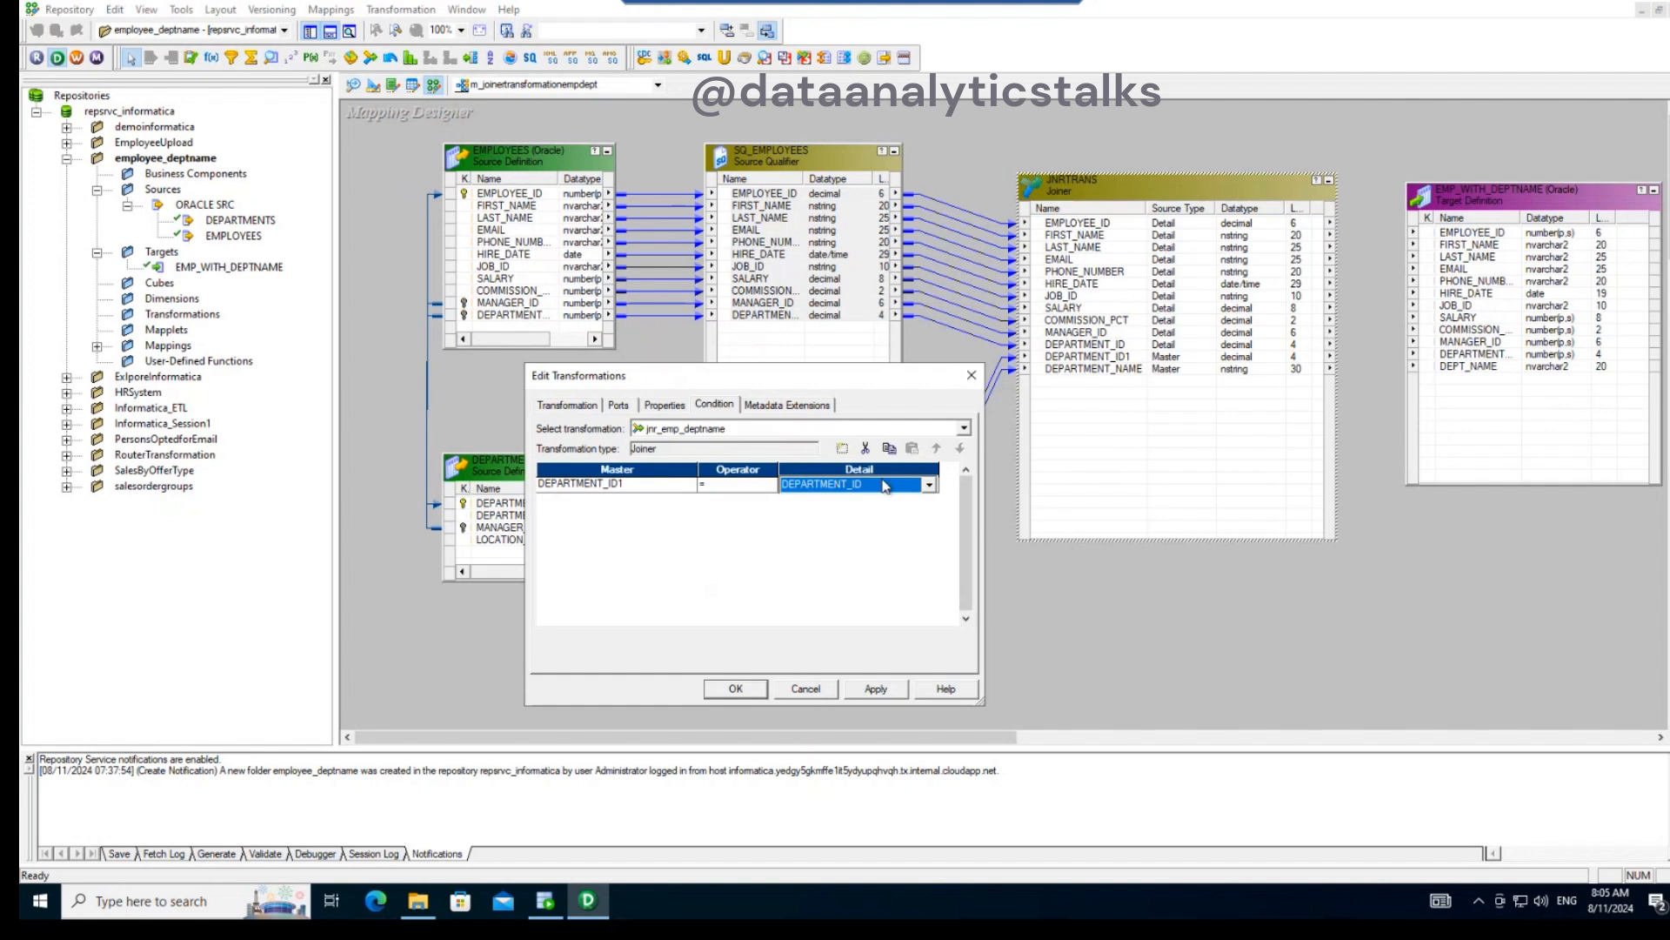
{"action": "left_click", "coordinate": [889, 689]}
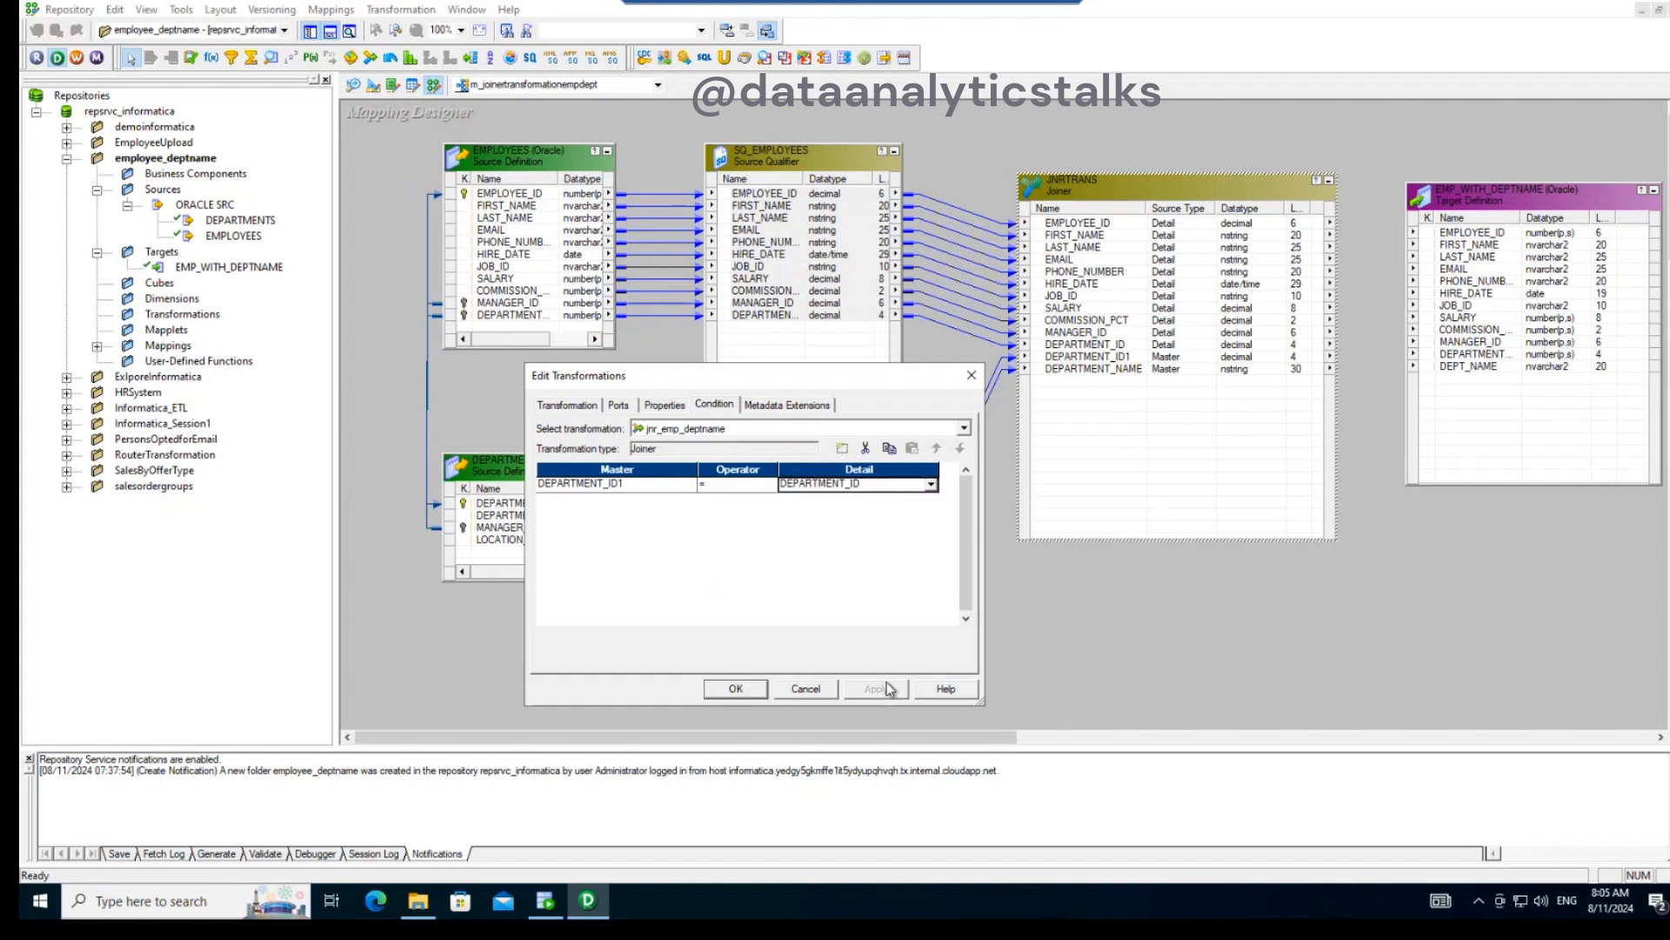
{"action": "left_click", "coordinate": [736, 689]}
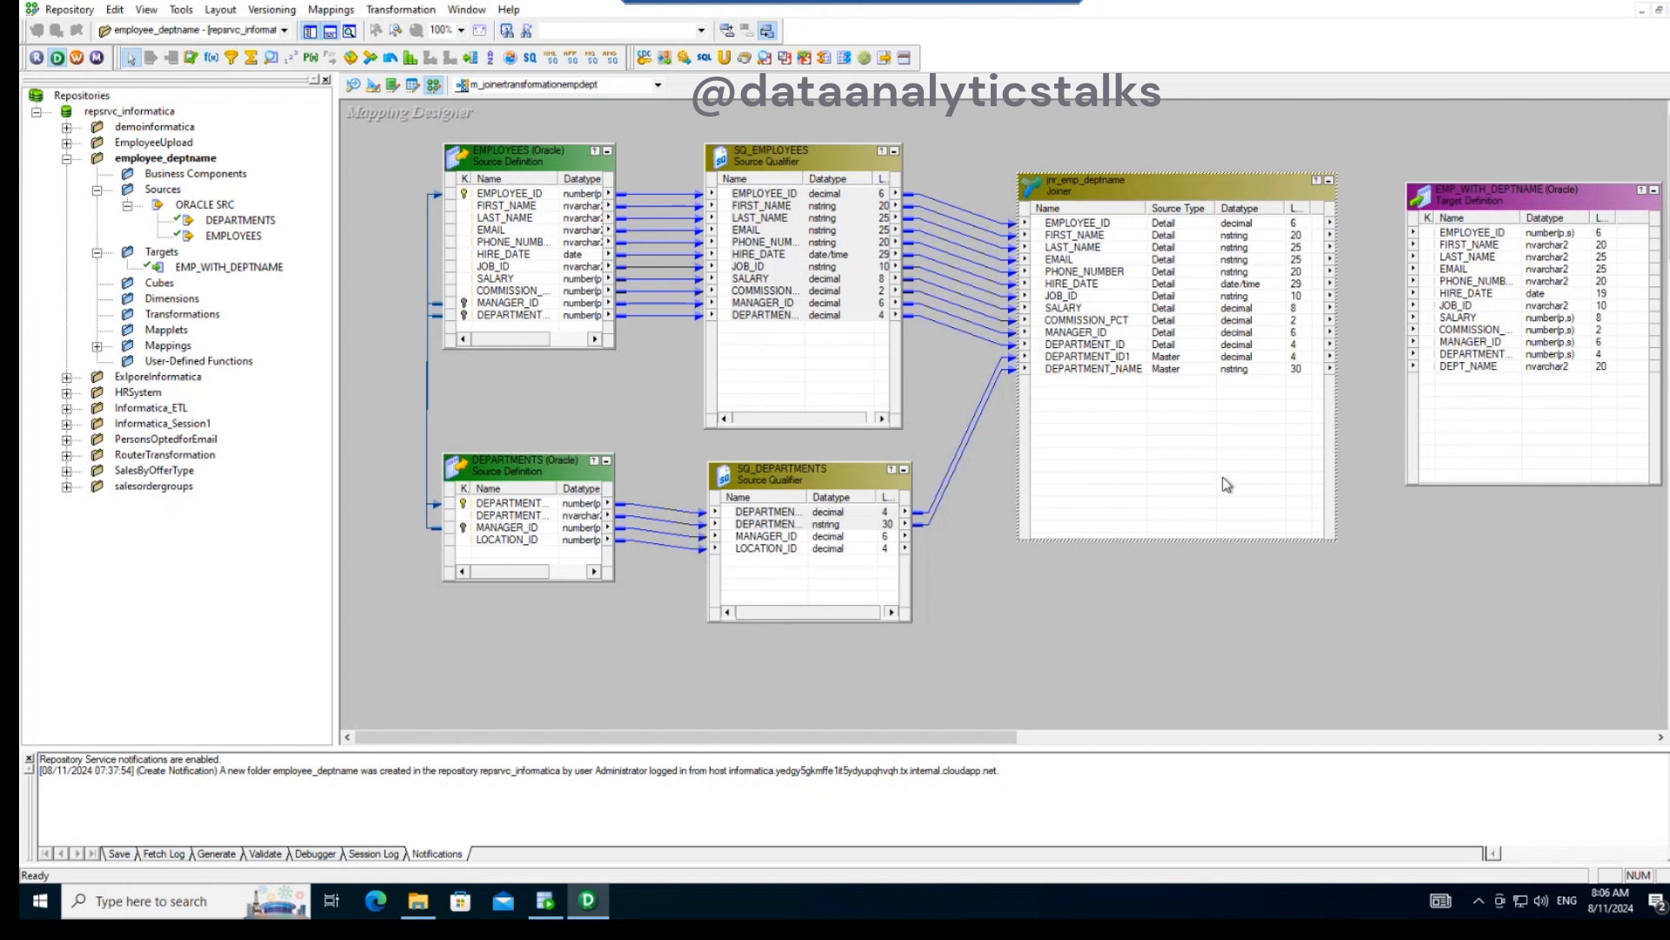
- Review the port list of jnr_emp_deptname, including which ports are flagged as master
{"action": "double_click", "coordinate": [1151, 190]}
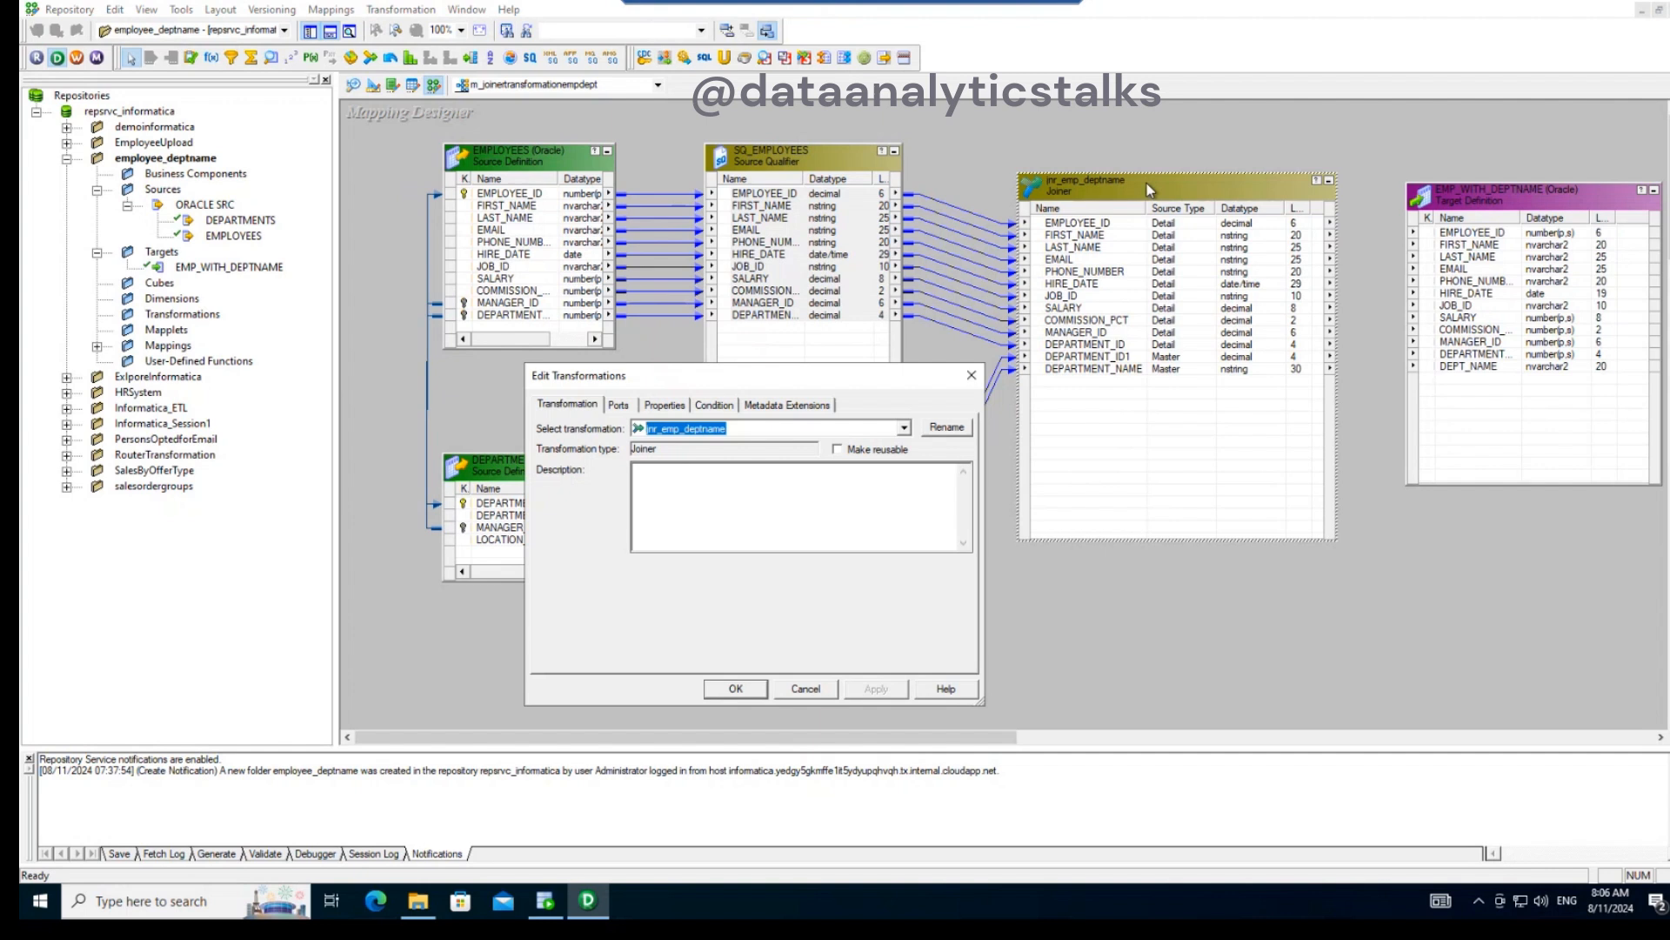
{"action": "left_click", "coordinate": [618, 407]}
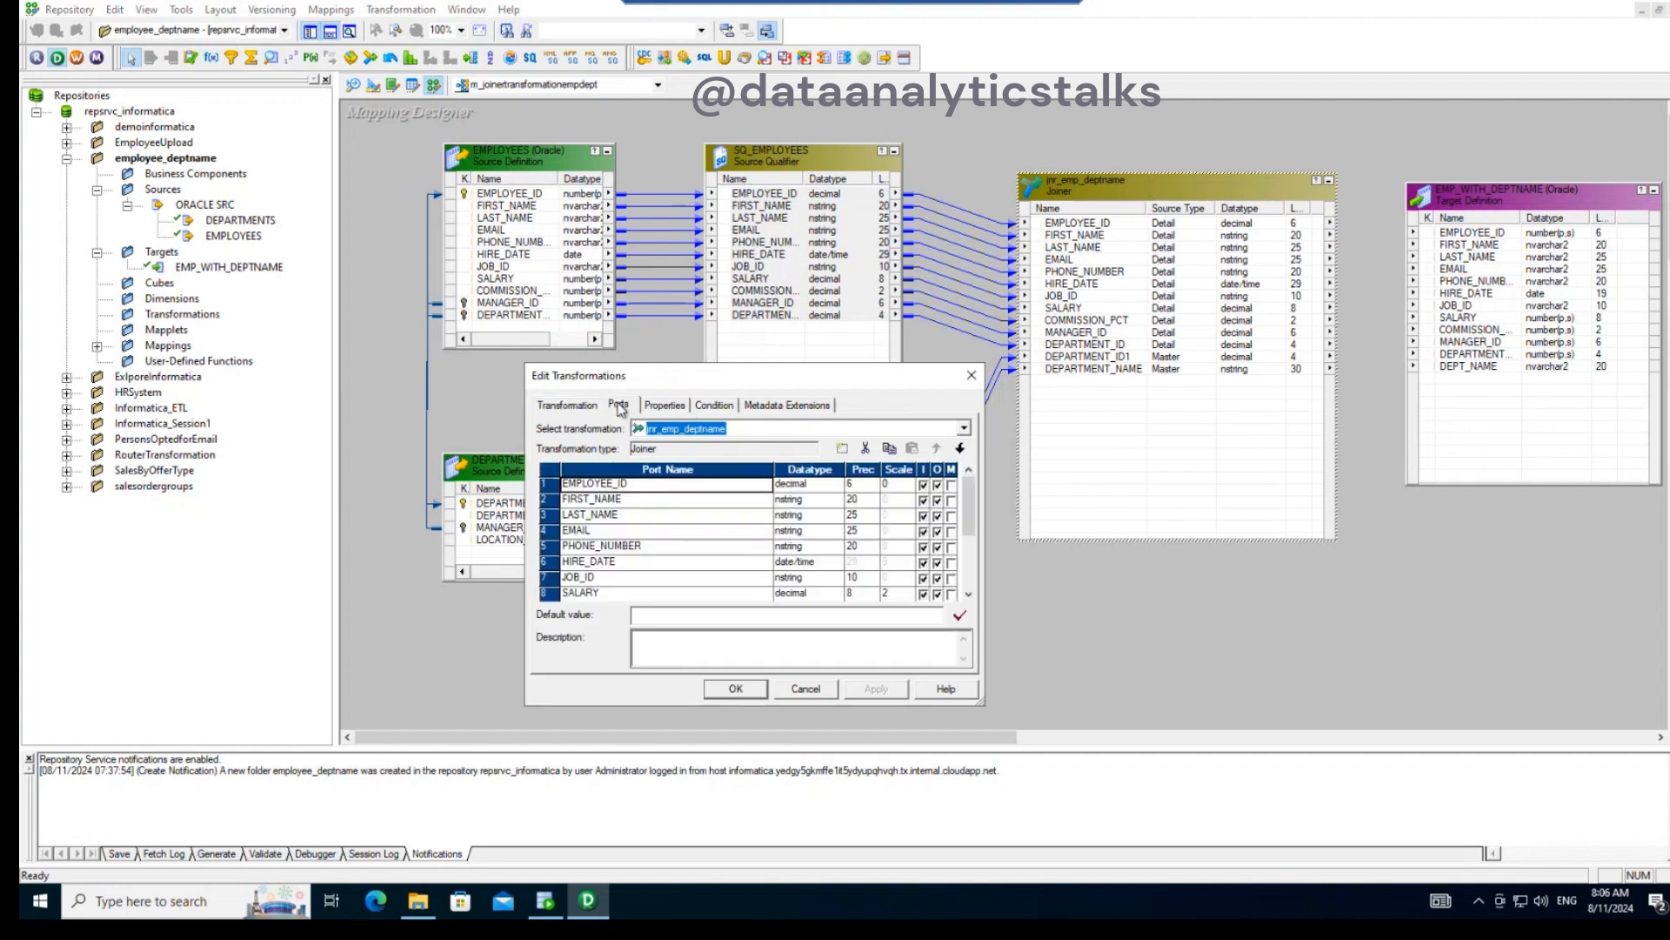
{"action": "left_click_drag", "start_coordinate": [972, 519], "coordinate": [970, 578]}
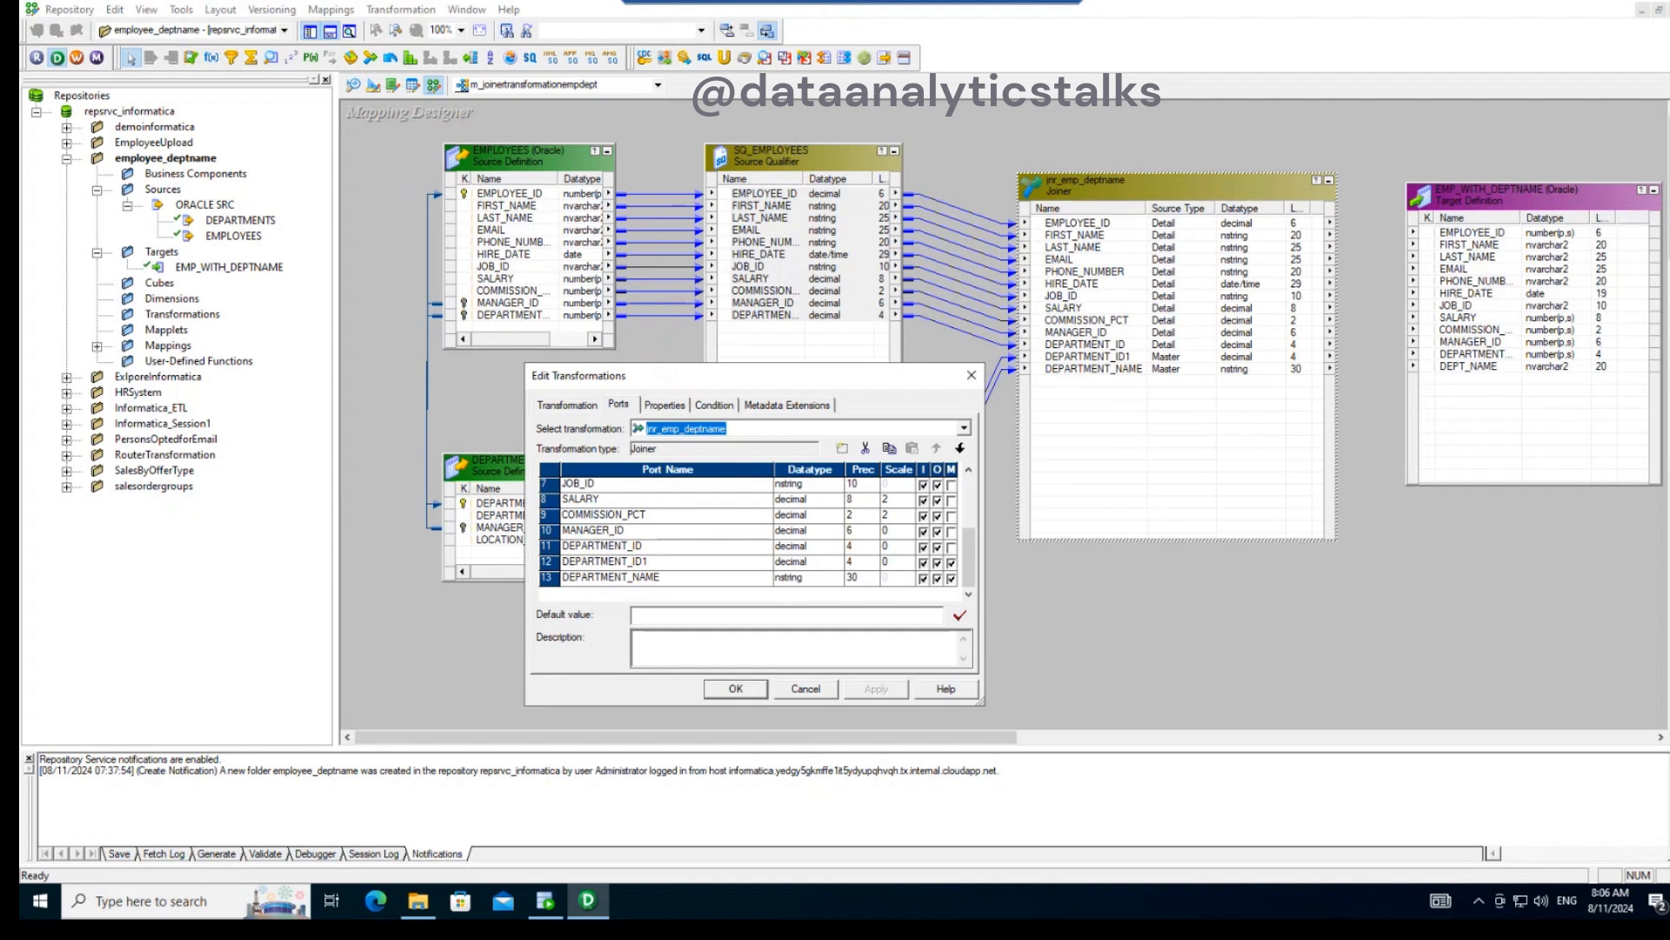
{"action": "left_click", "coordinate": [722, 690]}
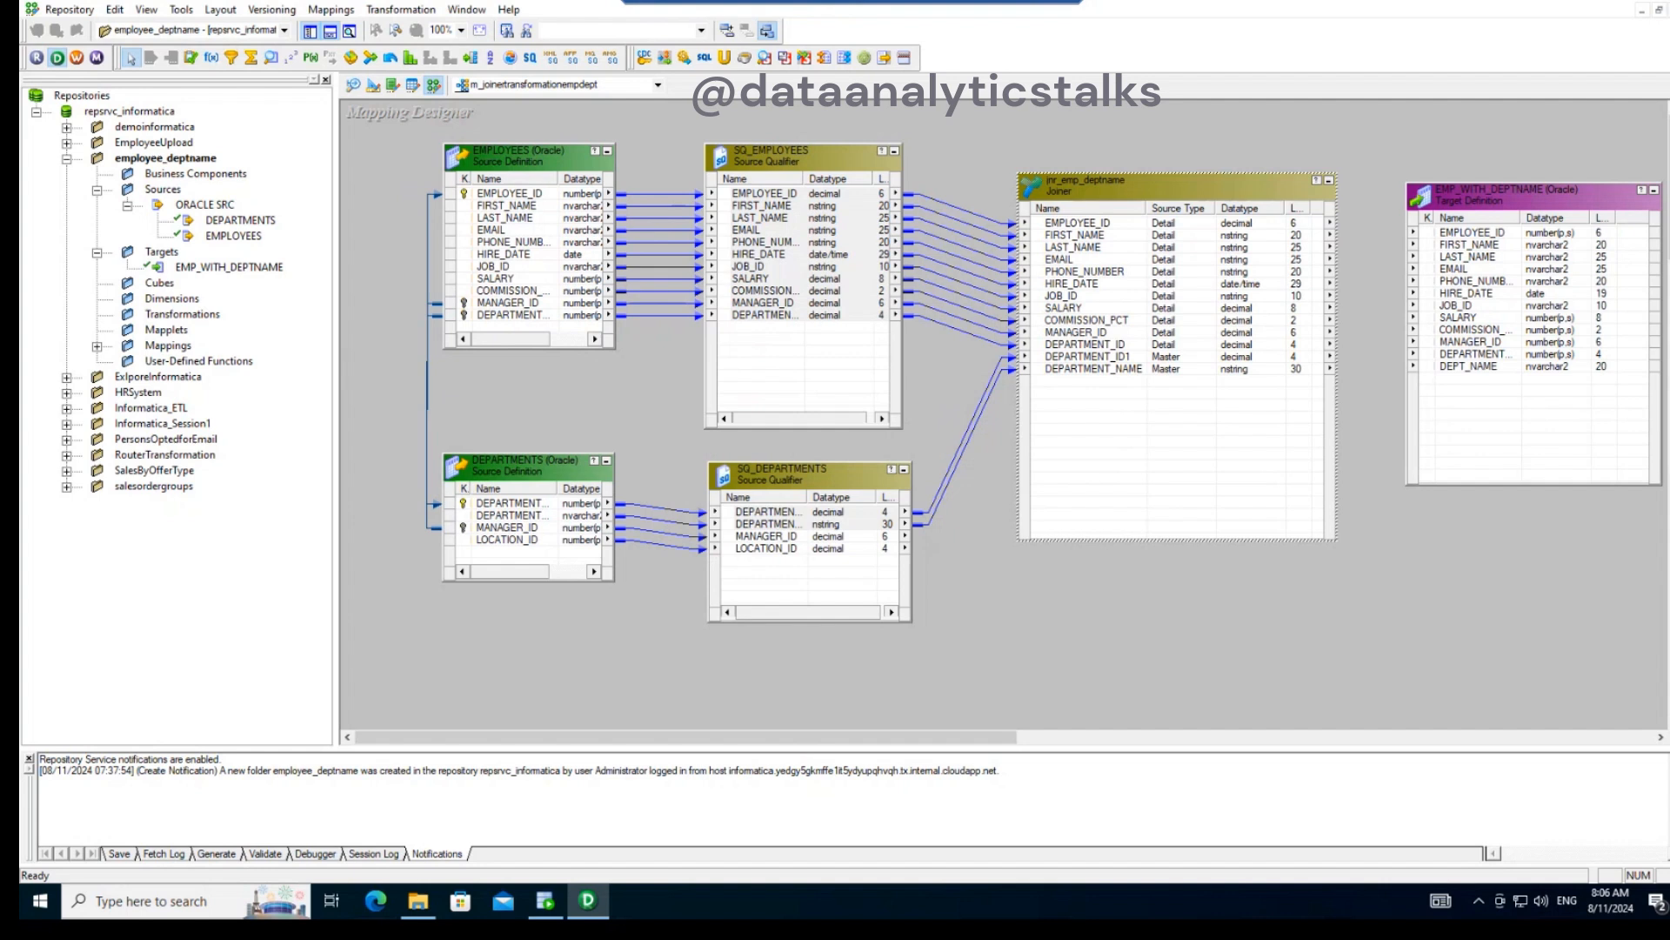
- Move the EMP_WITH_DEPTNAME target farther from the Joiner, and link Joiner ports EMPLOYEE_ID through MANAGER_ID to the matching target columns
{"action": "left_click_drag", "start_coordinate": [992, 740], "coordinate": [1198, 750]}
{"action": "left_click_drag", "start_coordinate": [1067, 190], "coordinate": [1210, 192]}
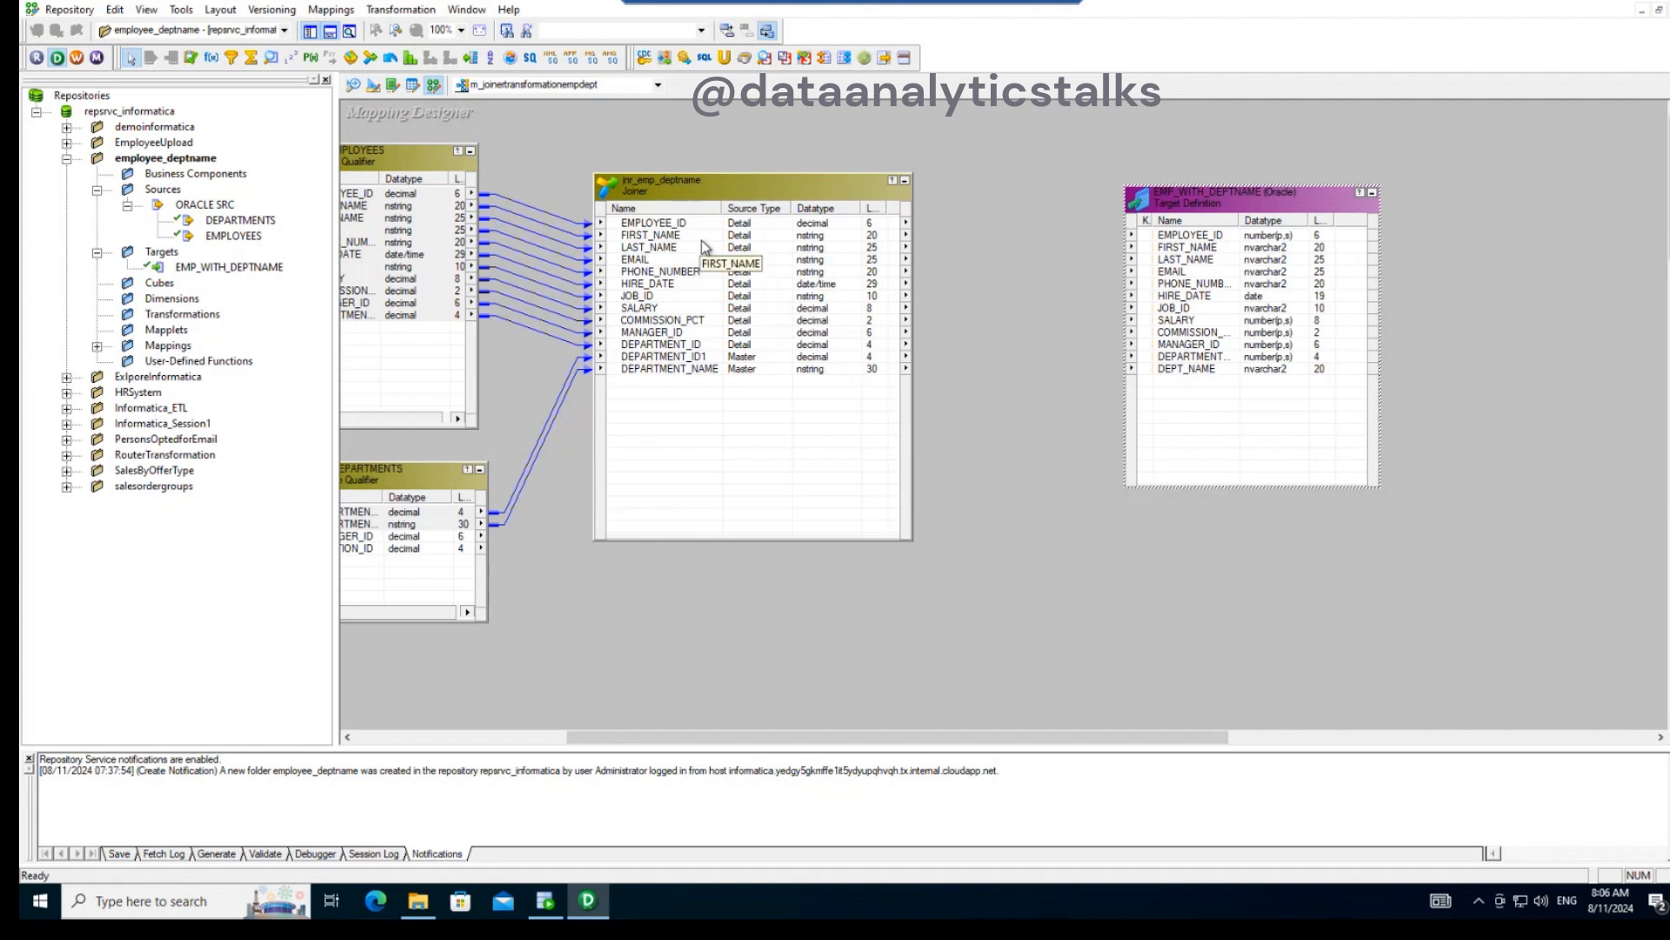
{"action": "left_click", "coordinate": [665, 224]}
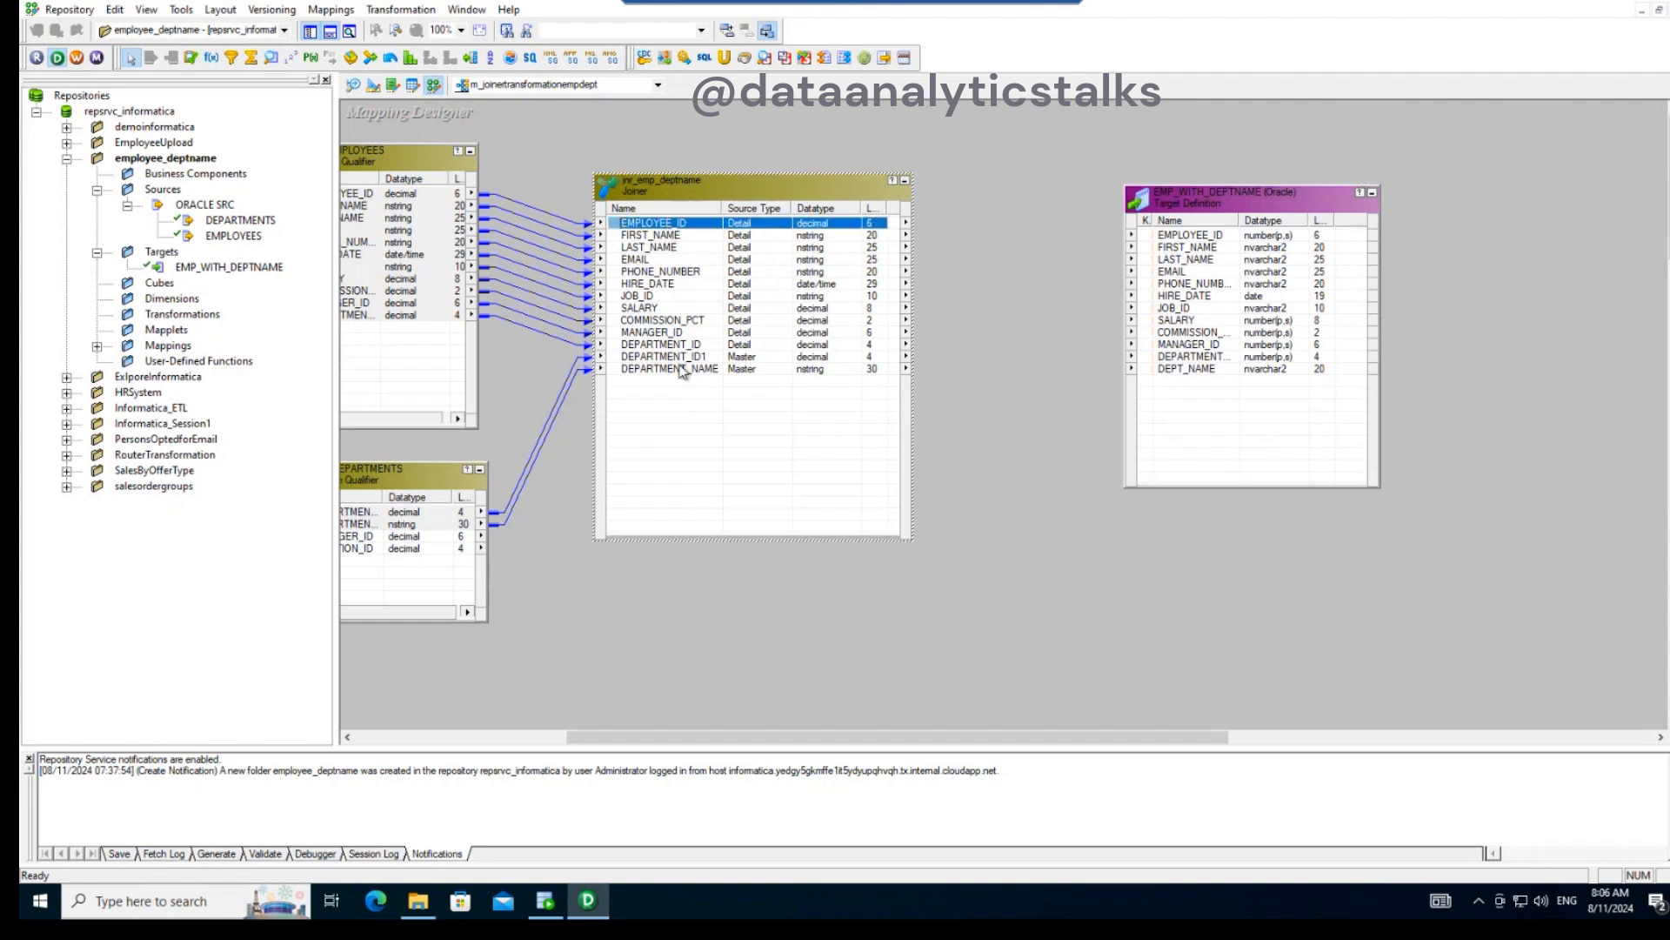
{"action": "left_click_drag", "start_coordinate": [701, 224], "coordinate": [1133, 233]}
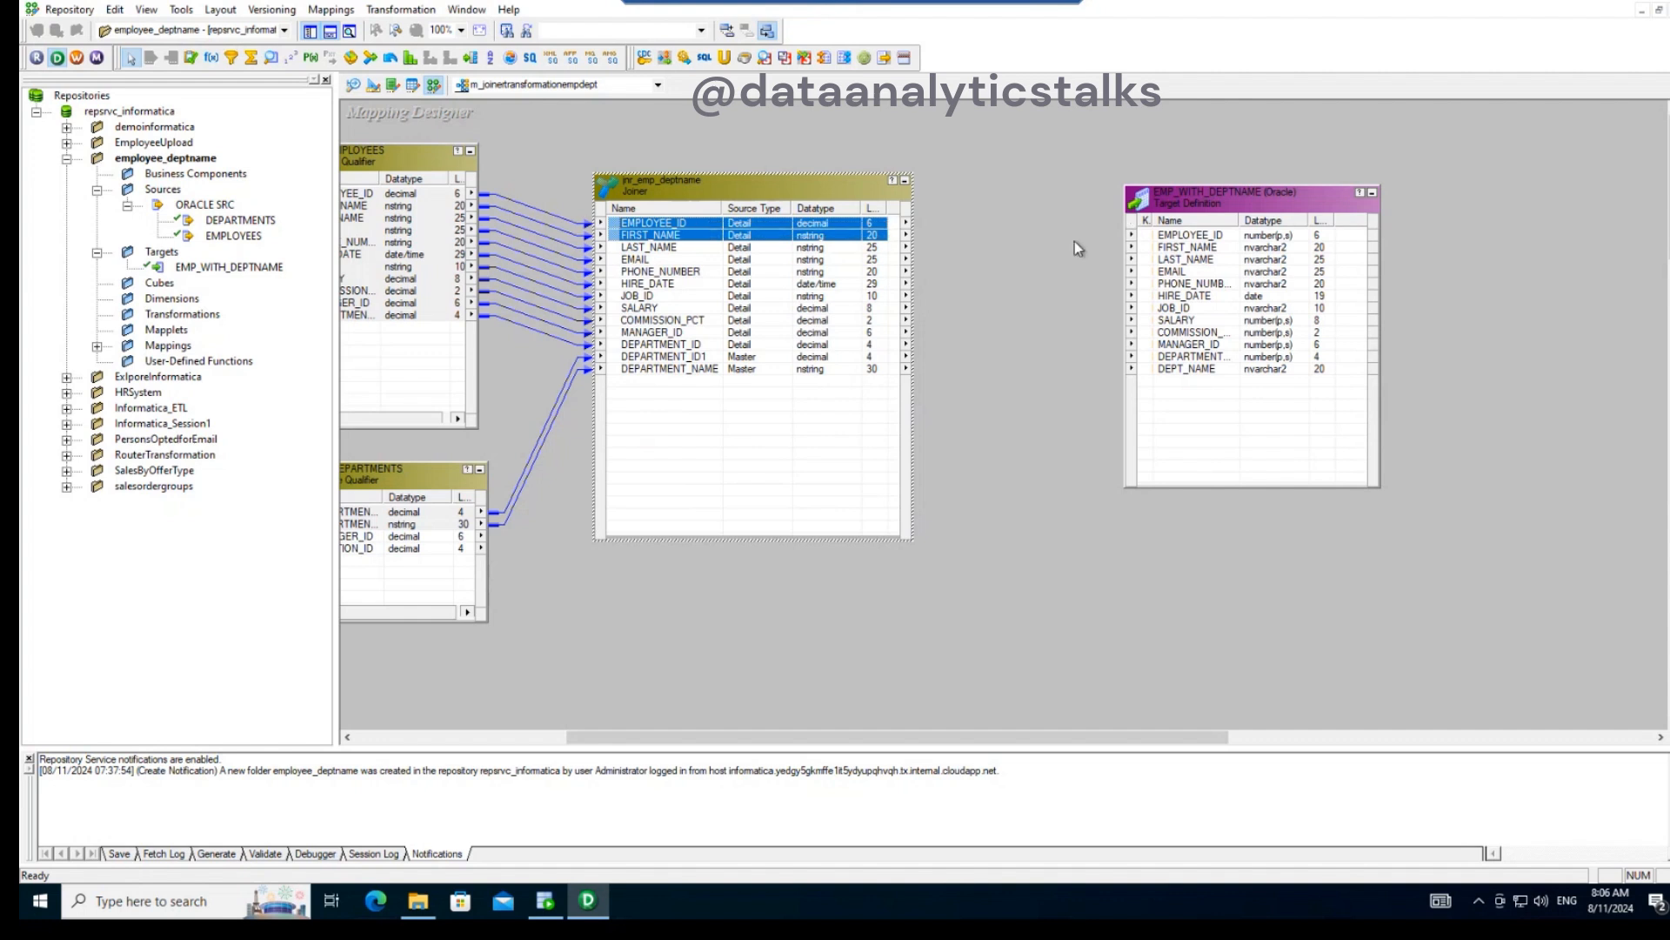
{"action": "left_click", "coordinate": [683, 336], "text": "shift"}
{"action": "left_click_drag", "start_coordinate": [689, 271], "coordinate": [1186, 235]}
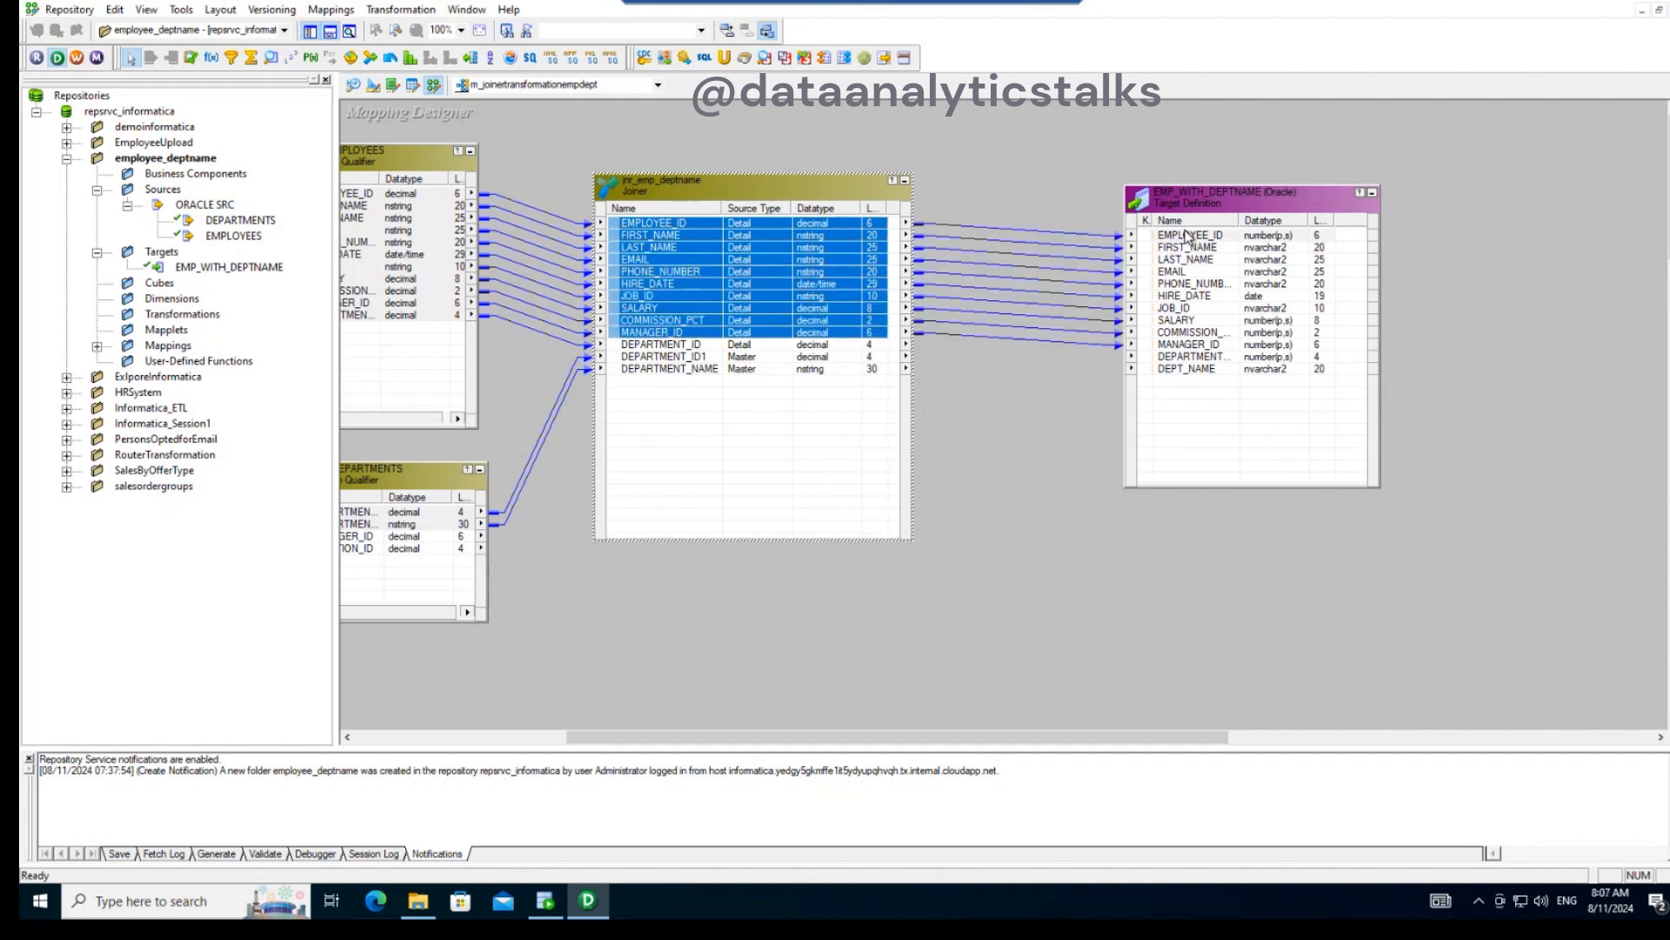
- Link the Joiner's DEPARTMENT_ID to the target's department ID column and its DEPARTMENT_NAME to DEPT_NAME
{"action": "left_click", "coordinate": [701, 346]}
{"action": "left_click_drag", "start_coordinate": [1071, 360], "coordinate": [1134, 355]}
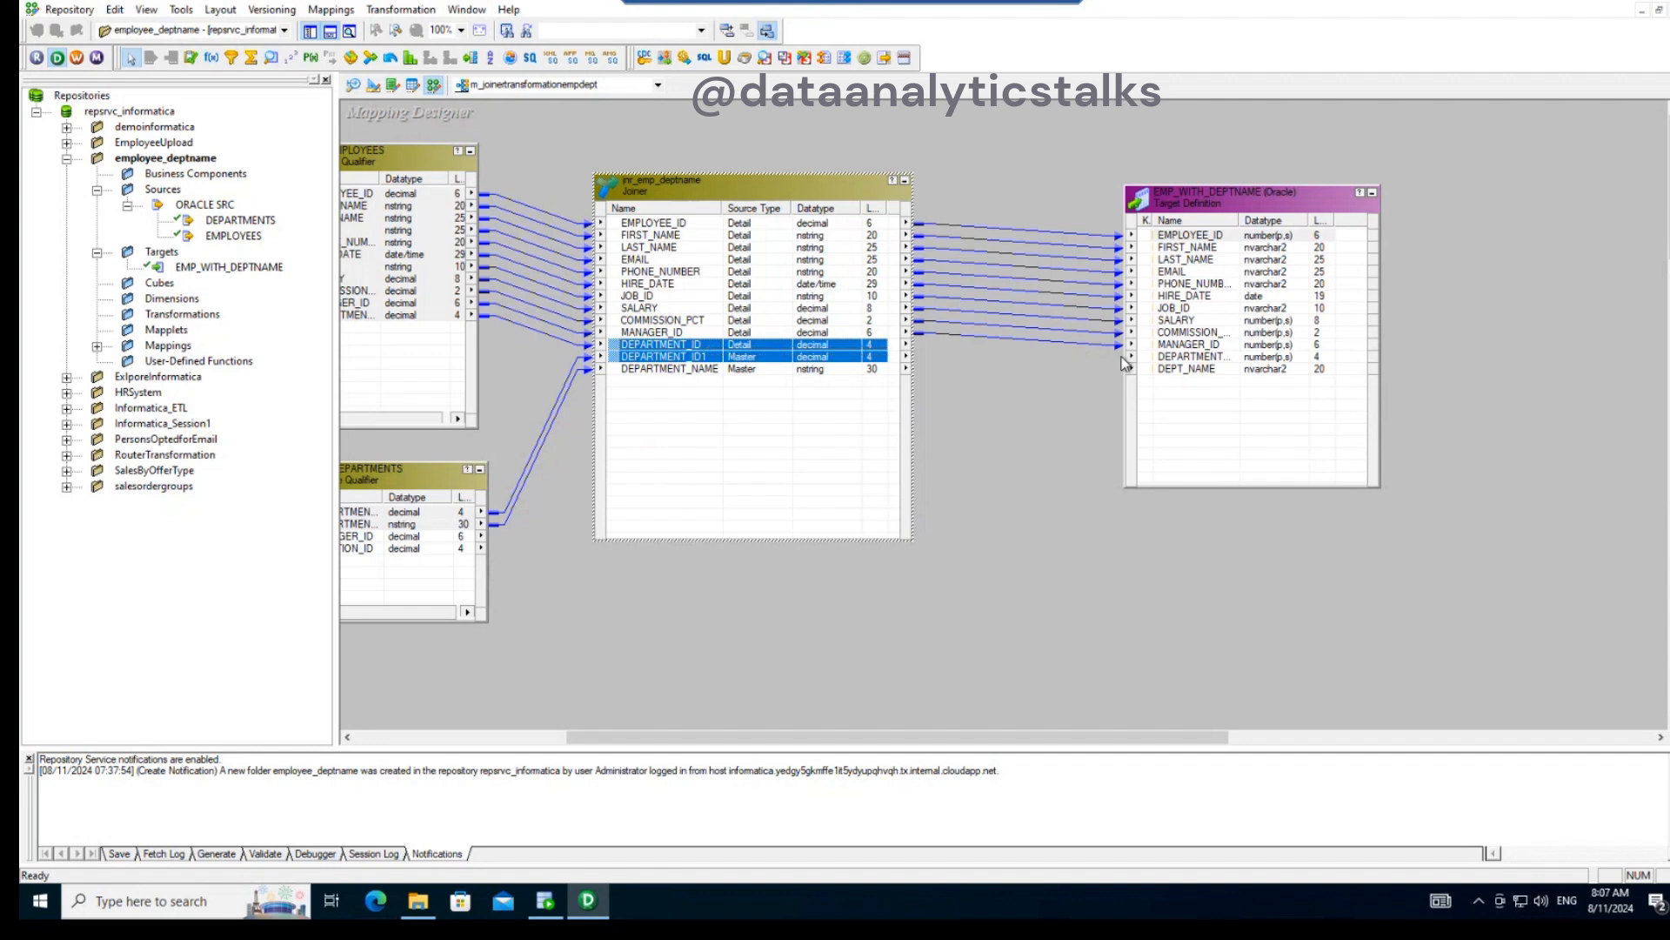
{"action": "left_click", "coordinate": [791, 389]}
{"action": "left_click_drag", "start_coordinate": [700, 344], "coordinate": [1182, 366]}
{"action": "left_click", "coordinate": [712, 372]}
{"action": "left_click_drag", "start_coordinate": [712, 375], "coordinate": [1197, 374]}
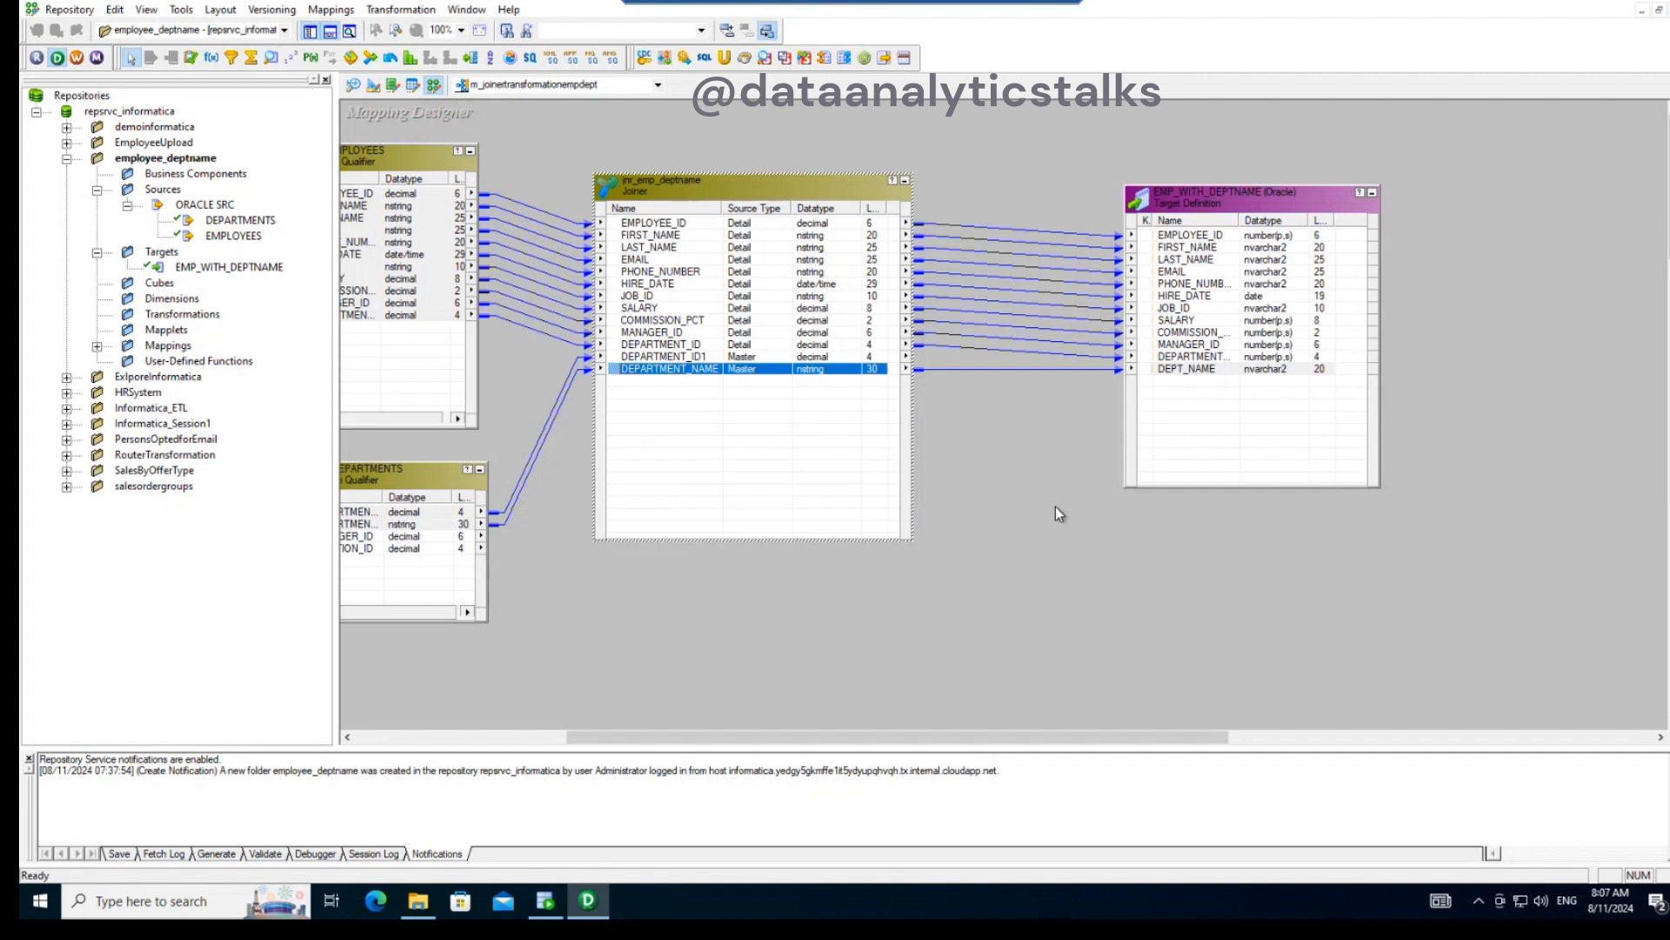
- Review the join condition, properties and ports of jnr_emp_deptname
{"action": "left_click_drag", "start_coordinate": [964, 738], "coordinate": [886, 759]}
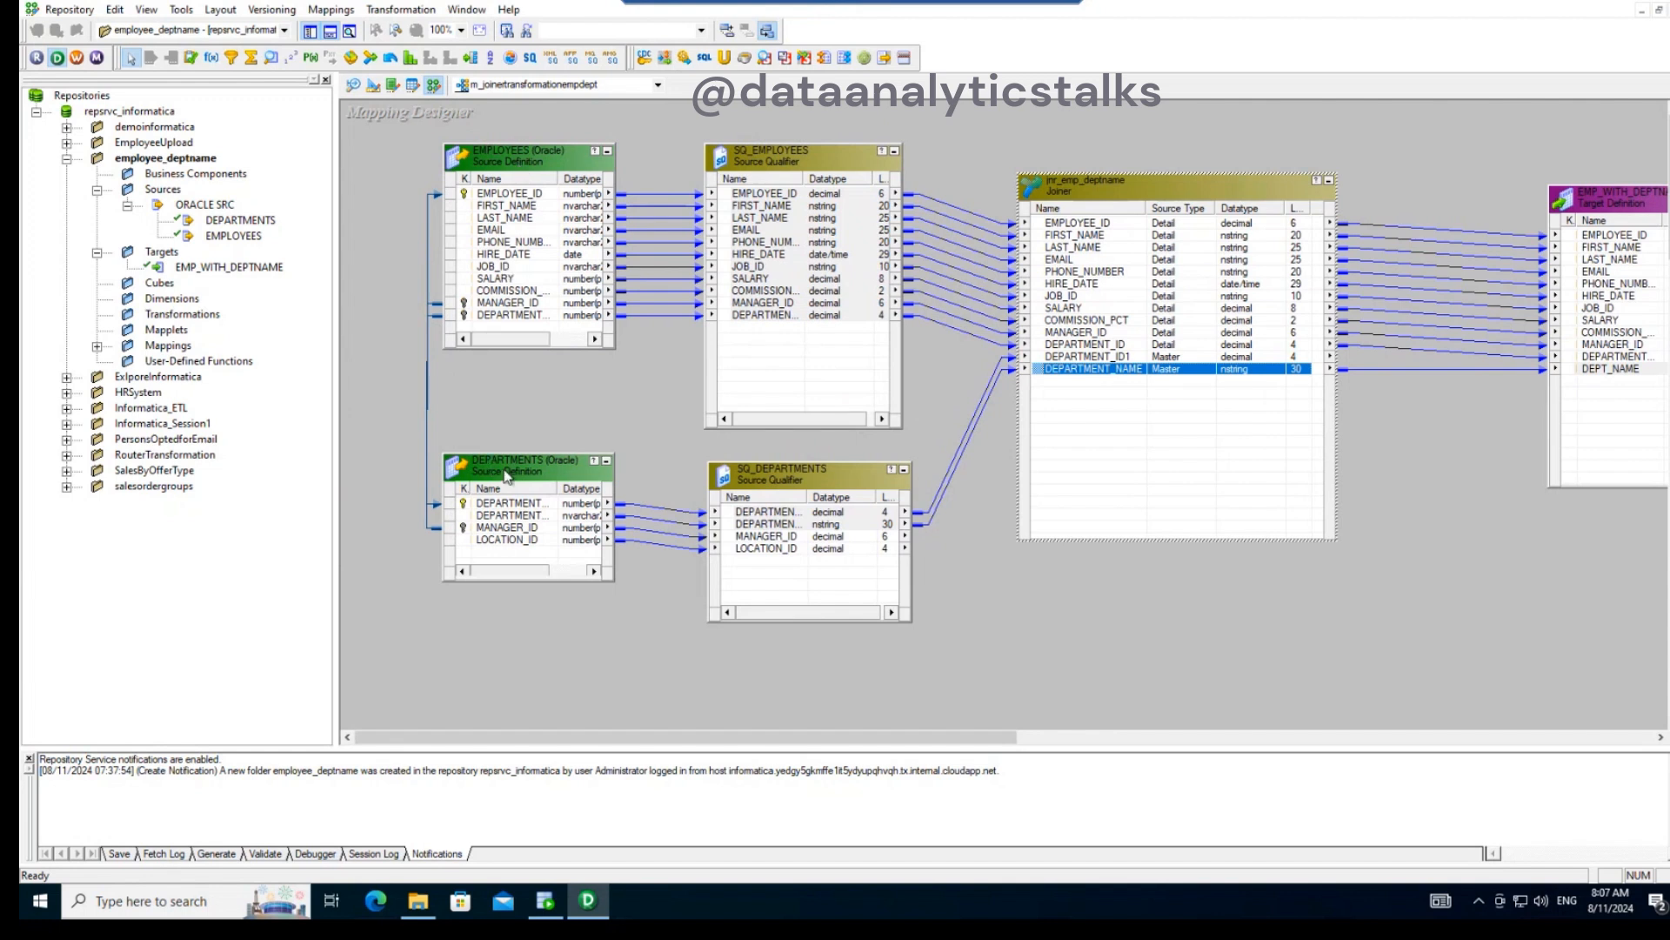
{"action": "double_click", "coordinate": [1143, 191]}
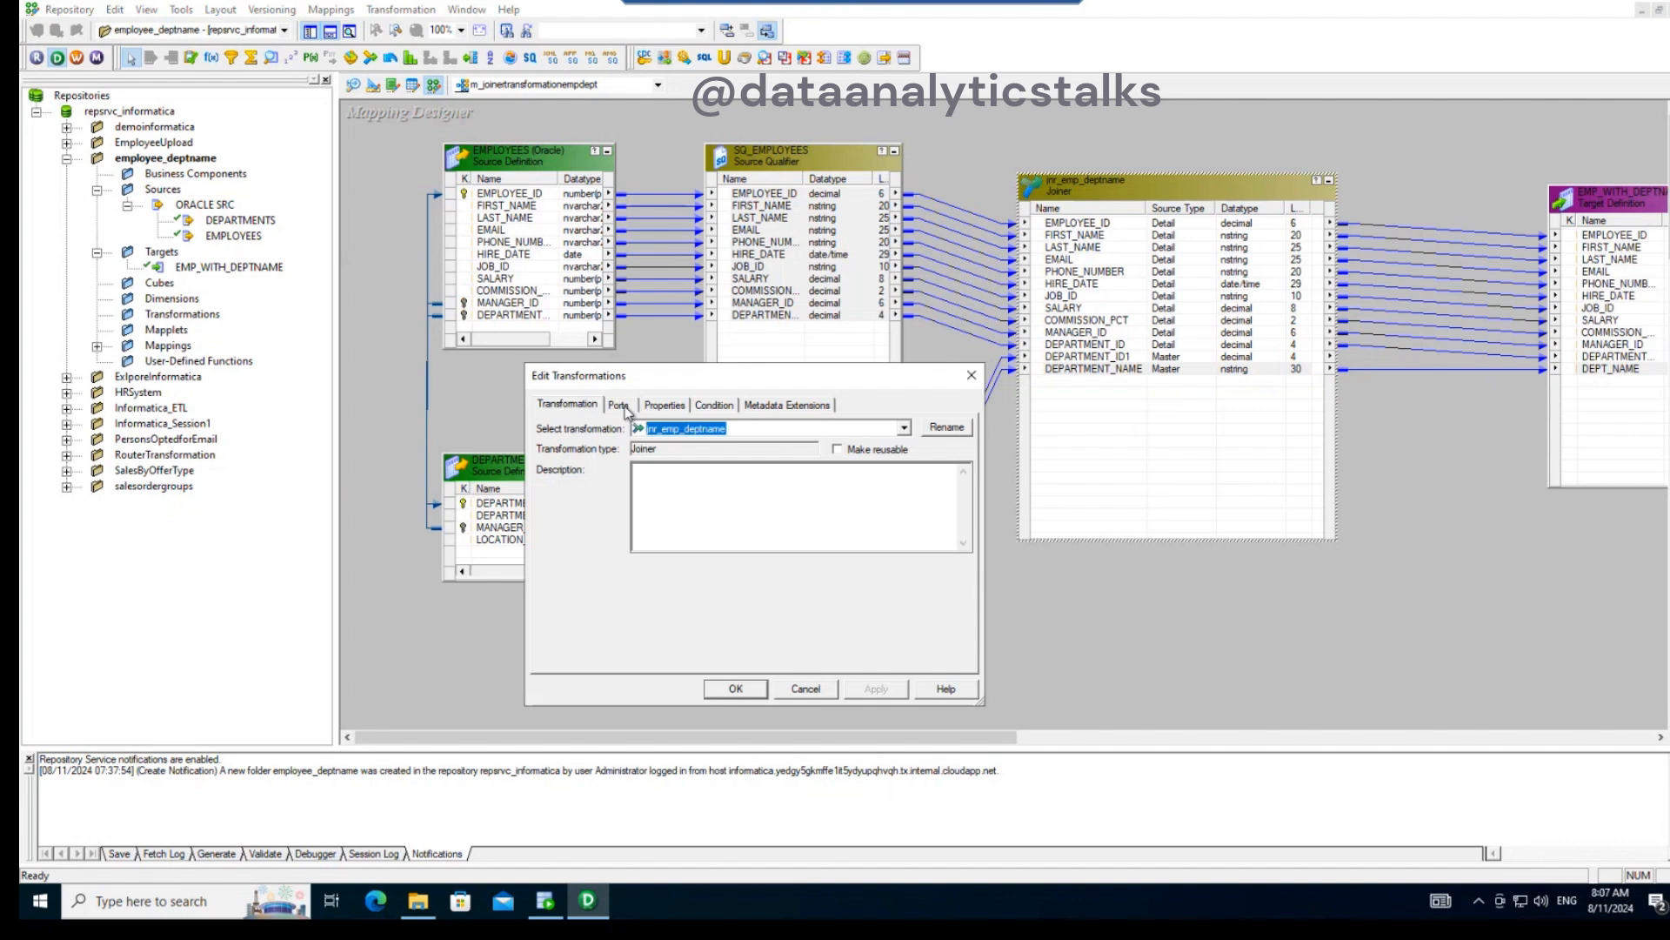
{"action": "left_click", "coordinate": [620, 405]}
{"action": "left_click", "coordinate": [714, 406]}
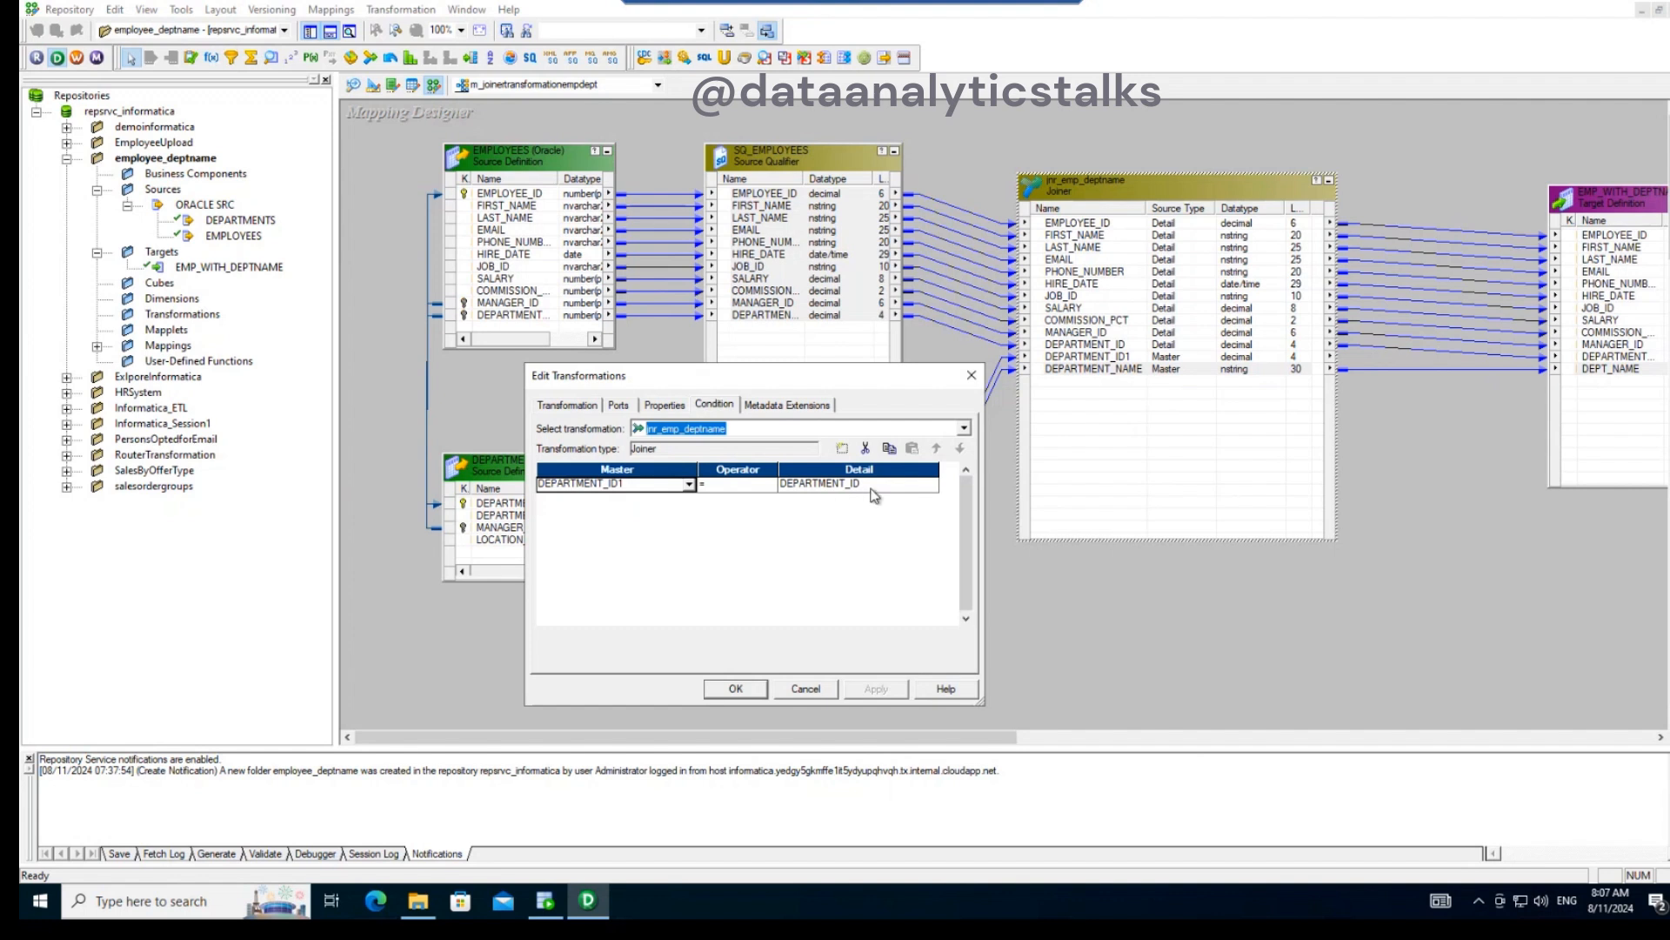
{"action": "left_click", "coordinate": [735, 485]}
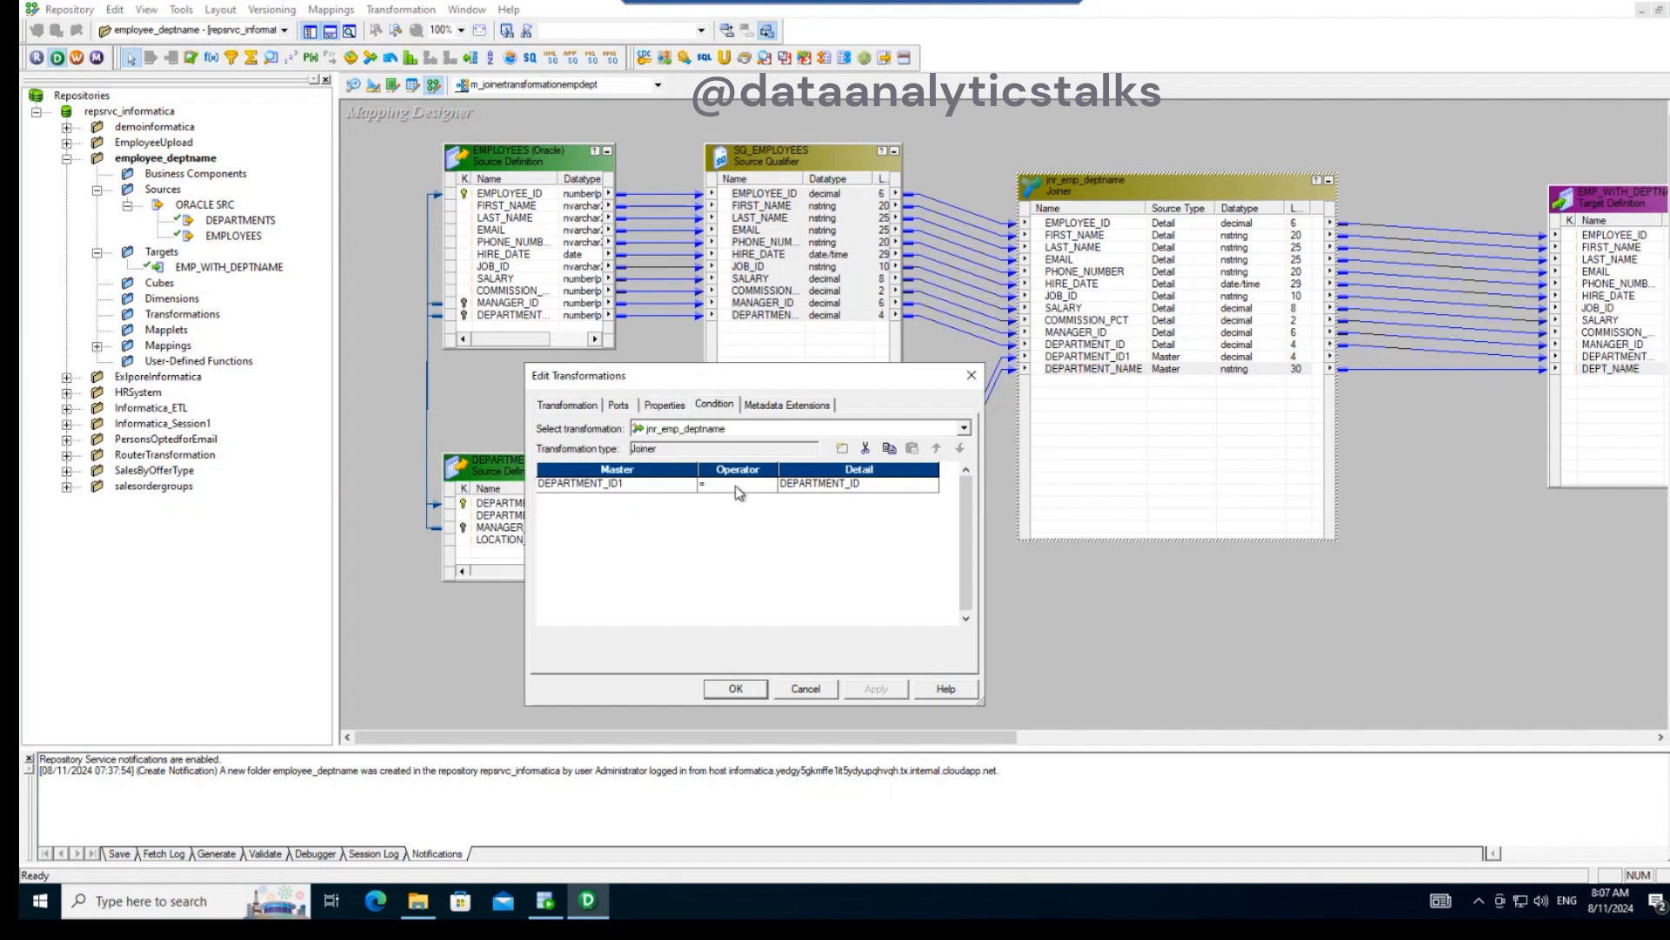
{"action": "left_click", "coordinate": [664, 406]}
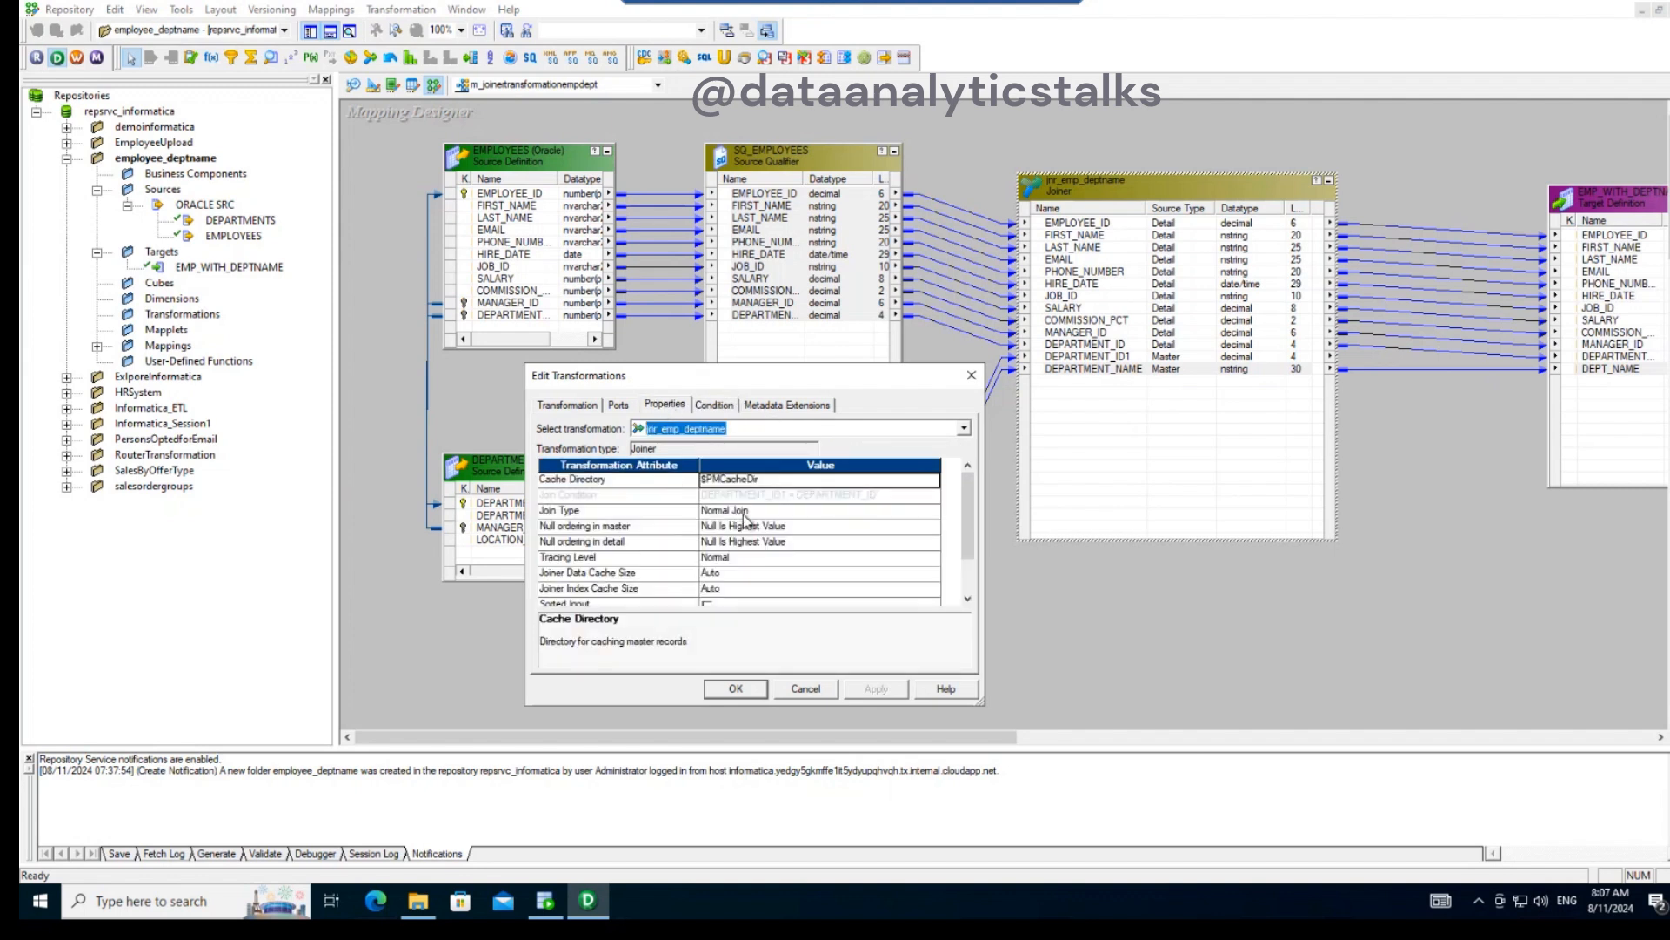
{"action": "left_click", "coordinate": [617, 406]}
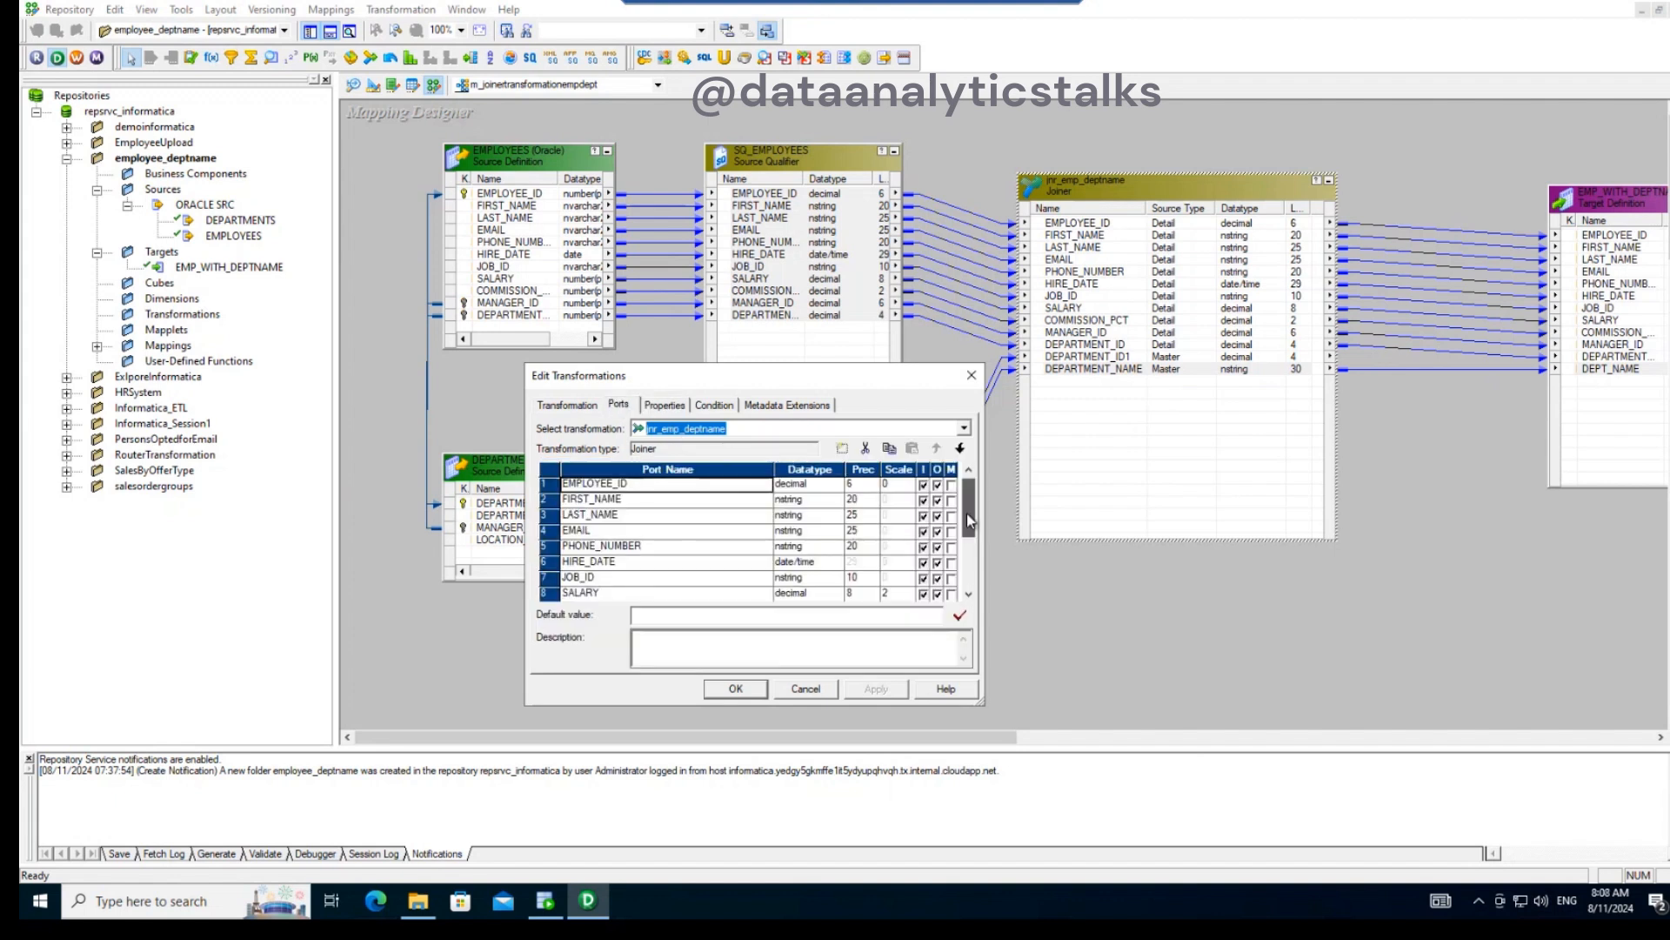
{"action": "left_click_drag", "start_coordinate": [969, 520], "coordinate": [965, 583]}
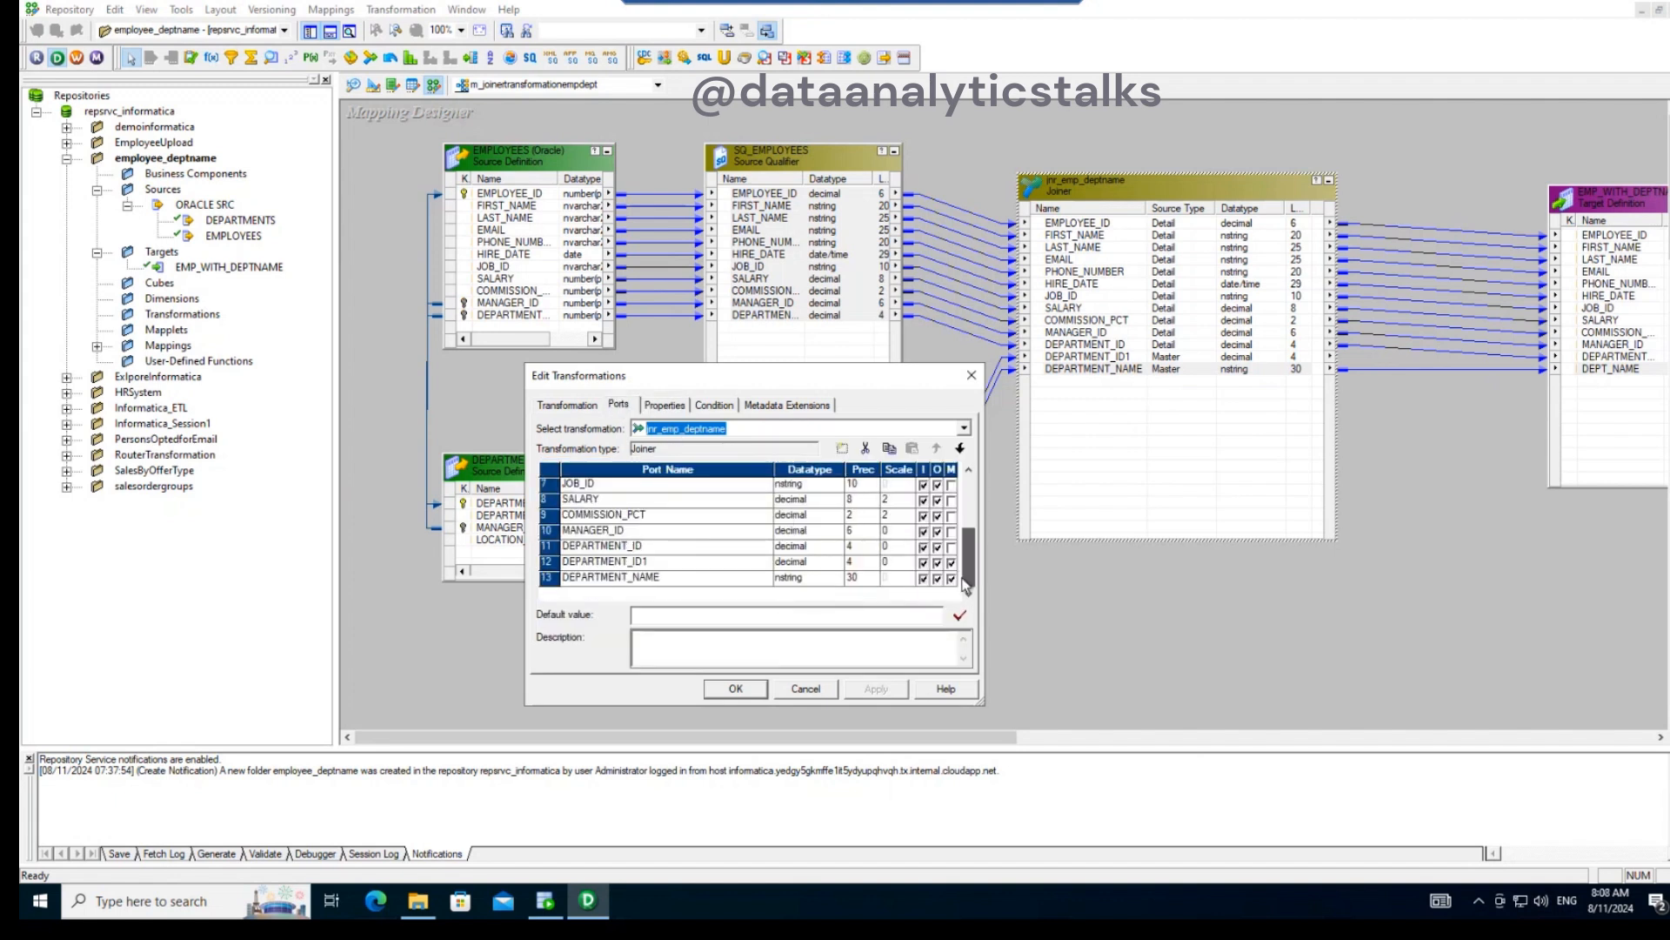
{"action": "left_click", "coordinate": [740, 689]}
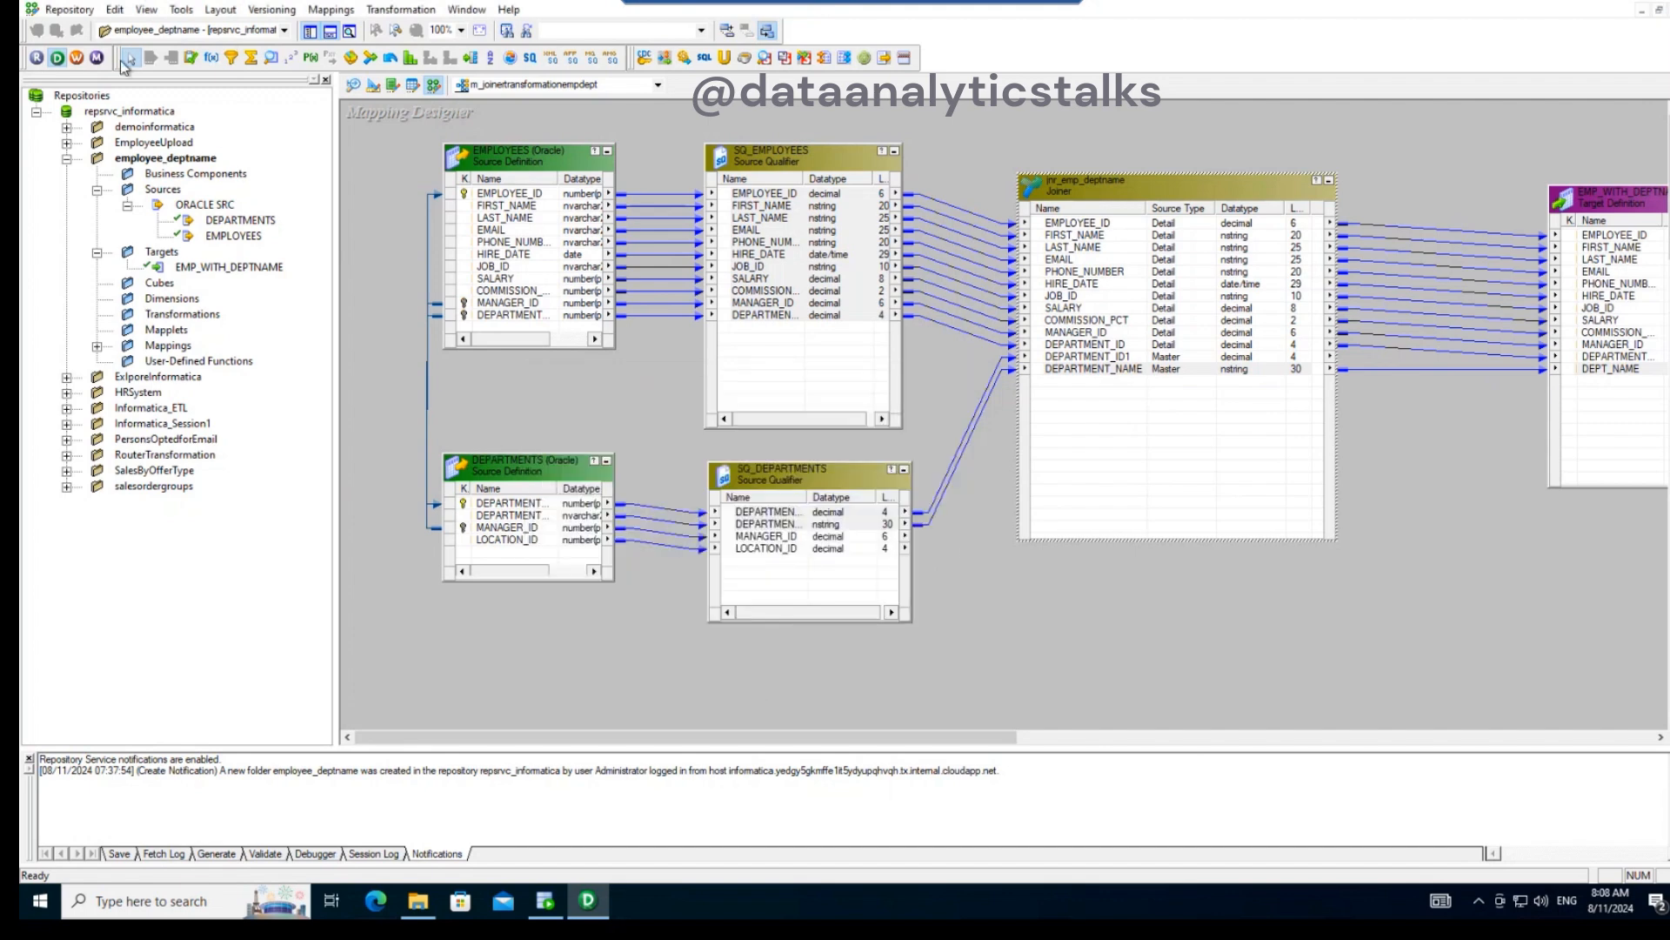
- Save the m_joinertransformationempdept mapping to the repository and look over the finished mapping
{"action": "left_click", "coordinate": [70, 9]}
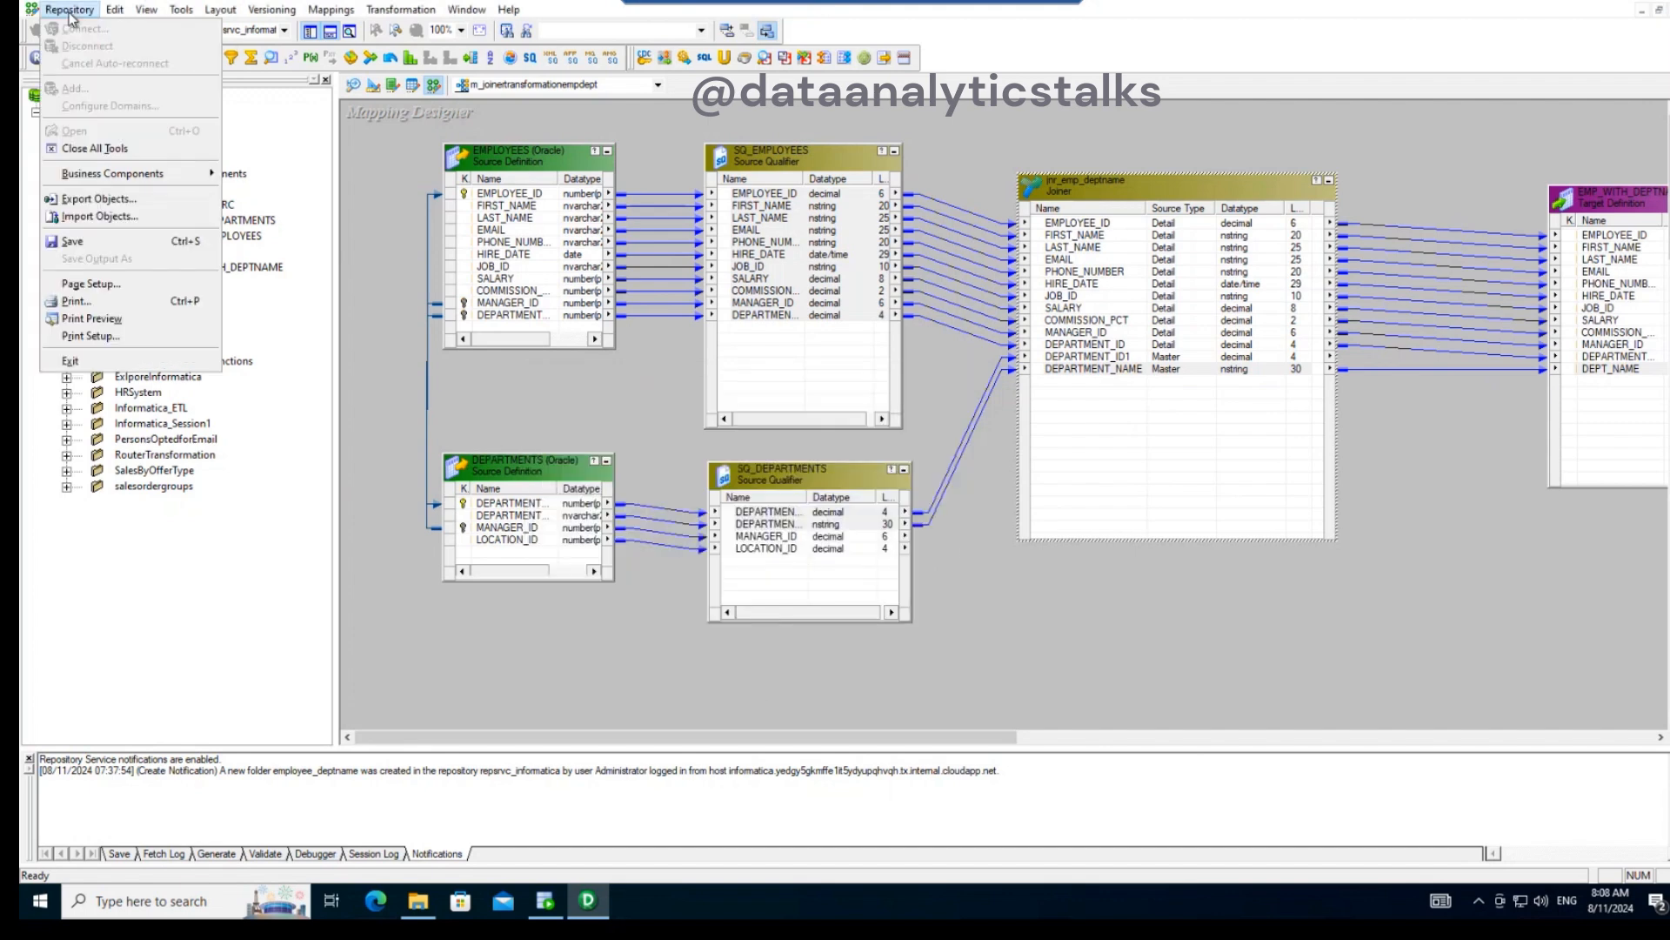
{"action": "left_click", "coordinate": [73, 241]}
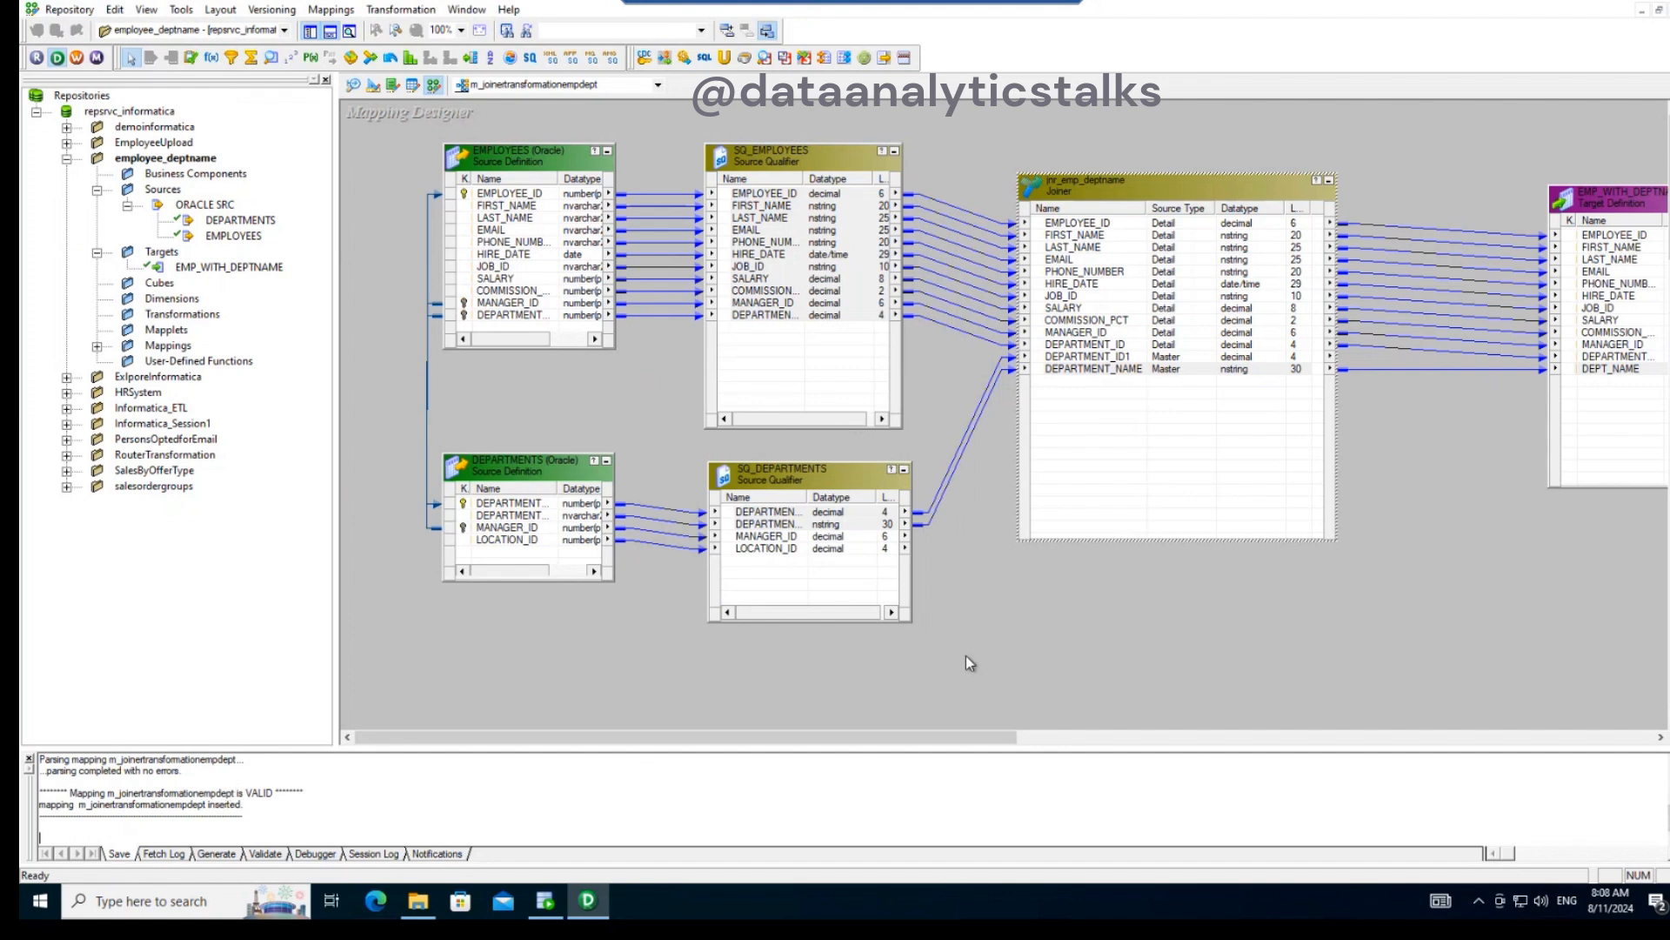
{"action": "left_click", "coordinate": [1133, 738]}
{"action": "left_click_drag", "start_coordinate": [1014, 738], "coordinate": [874, 752]}
- Switch to PowerCenter Workflow Manager, dismiss the welcome tip and open the Task Developer
{"action": "left_click", "coordinate": [78, 58]}
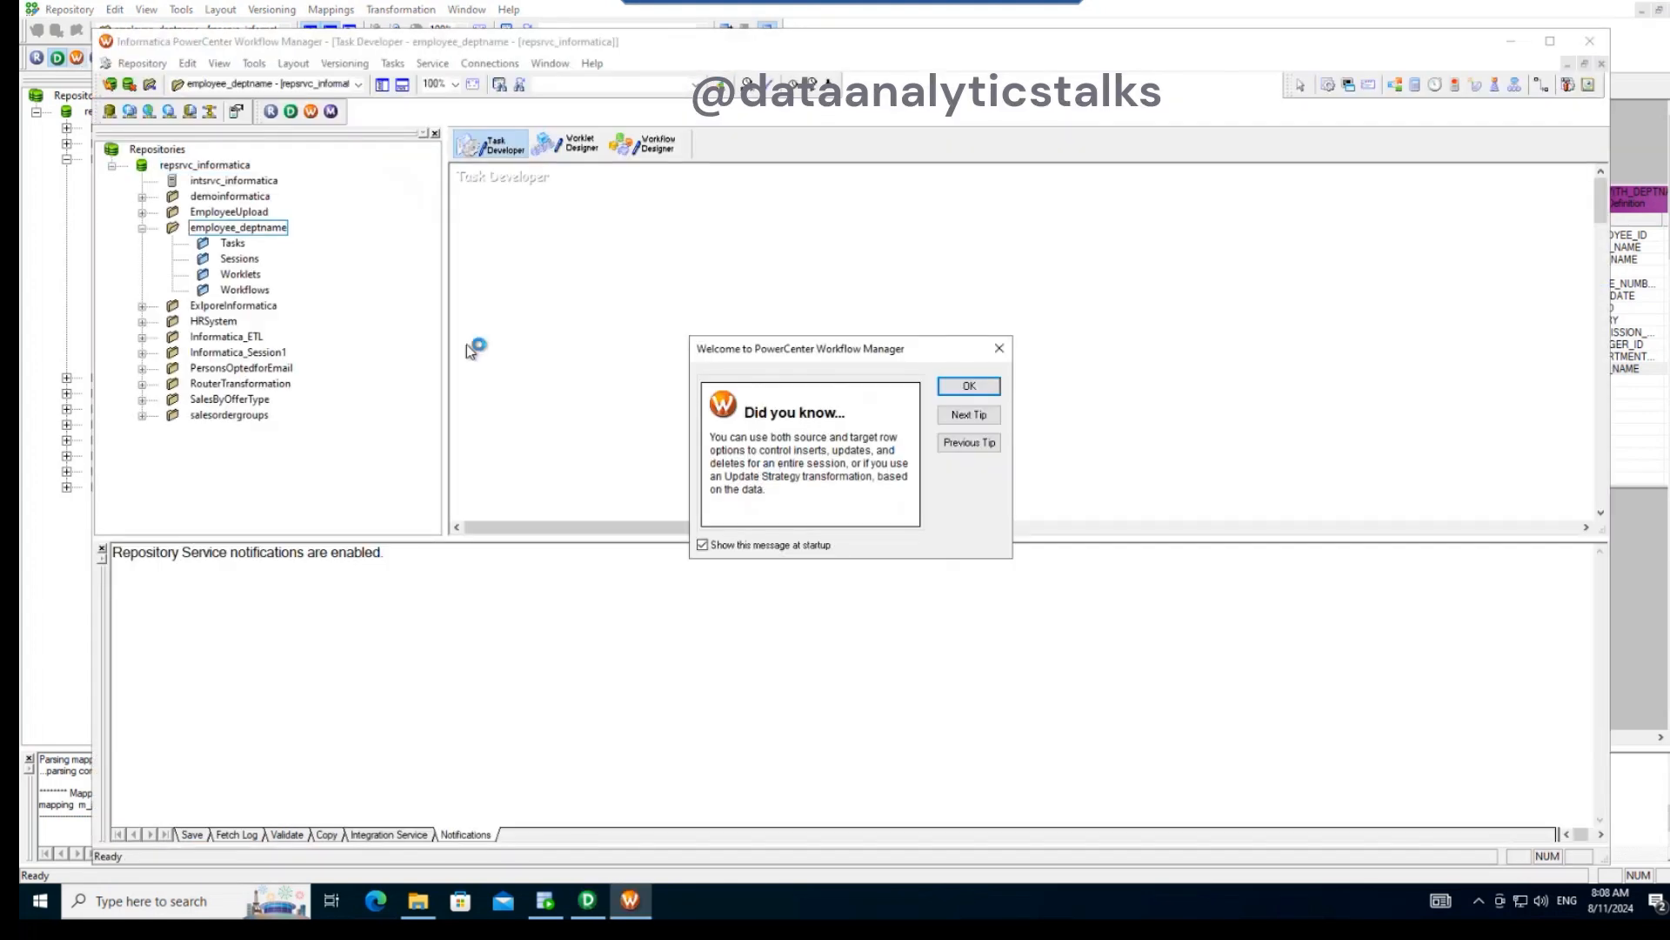
{"action": "left_click", "coordinate": [969, 388]}
{"action": "left_click", "coordinate": [662, 145]}
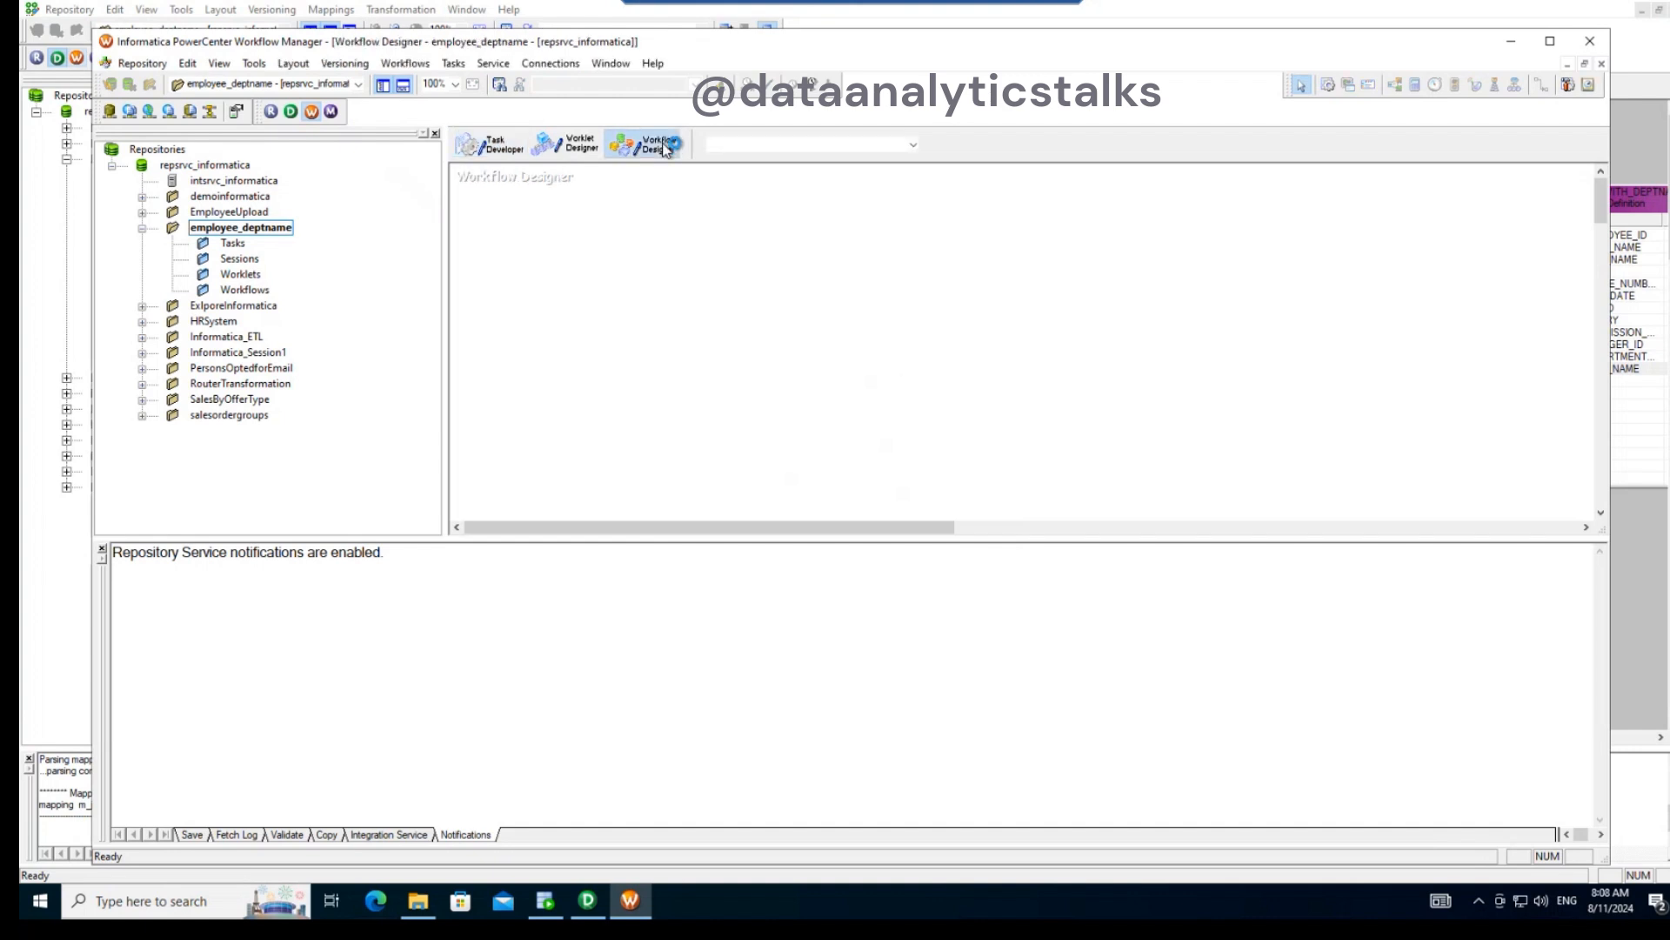
{"action": "left_click", "coordinate": [453, 66]}
{"action": "left_click", "coordinate": [811, 246]}
{"action": "left_click", "coordinate": [500, 164]}
- Create a Session task named s_emp_deptname associated with the m_joinertransformationempdept mapping
{"action": "left_click", "coordinate": [392, 63]}
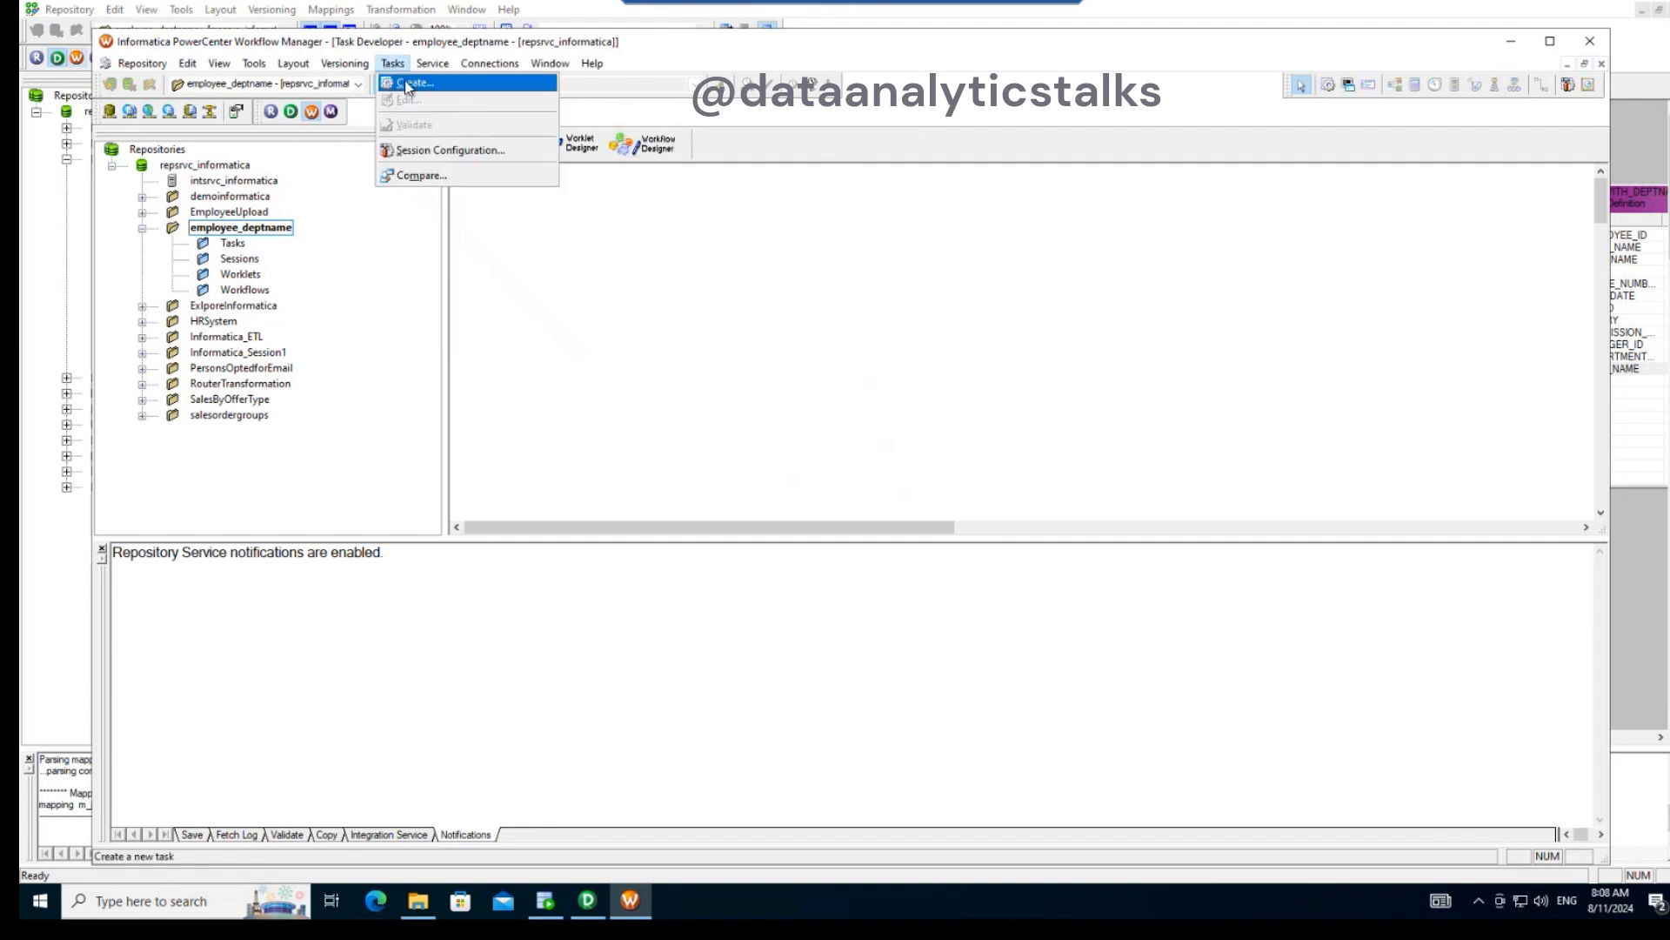
{"action": "left_click", "coordinate": [406, 83]}
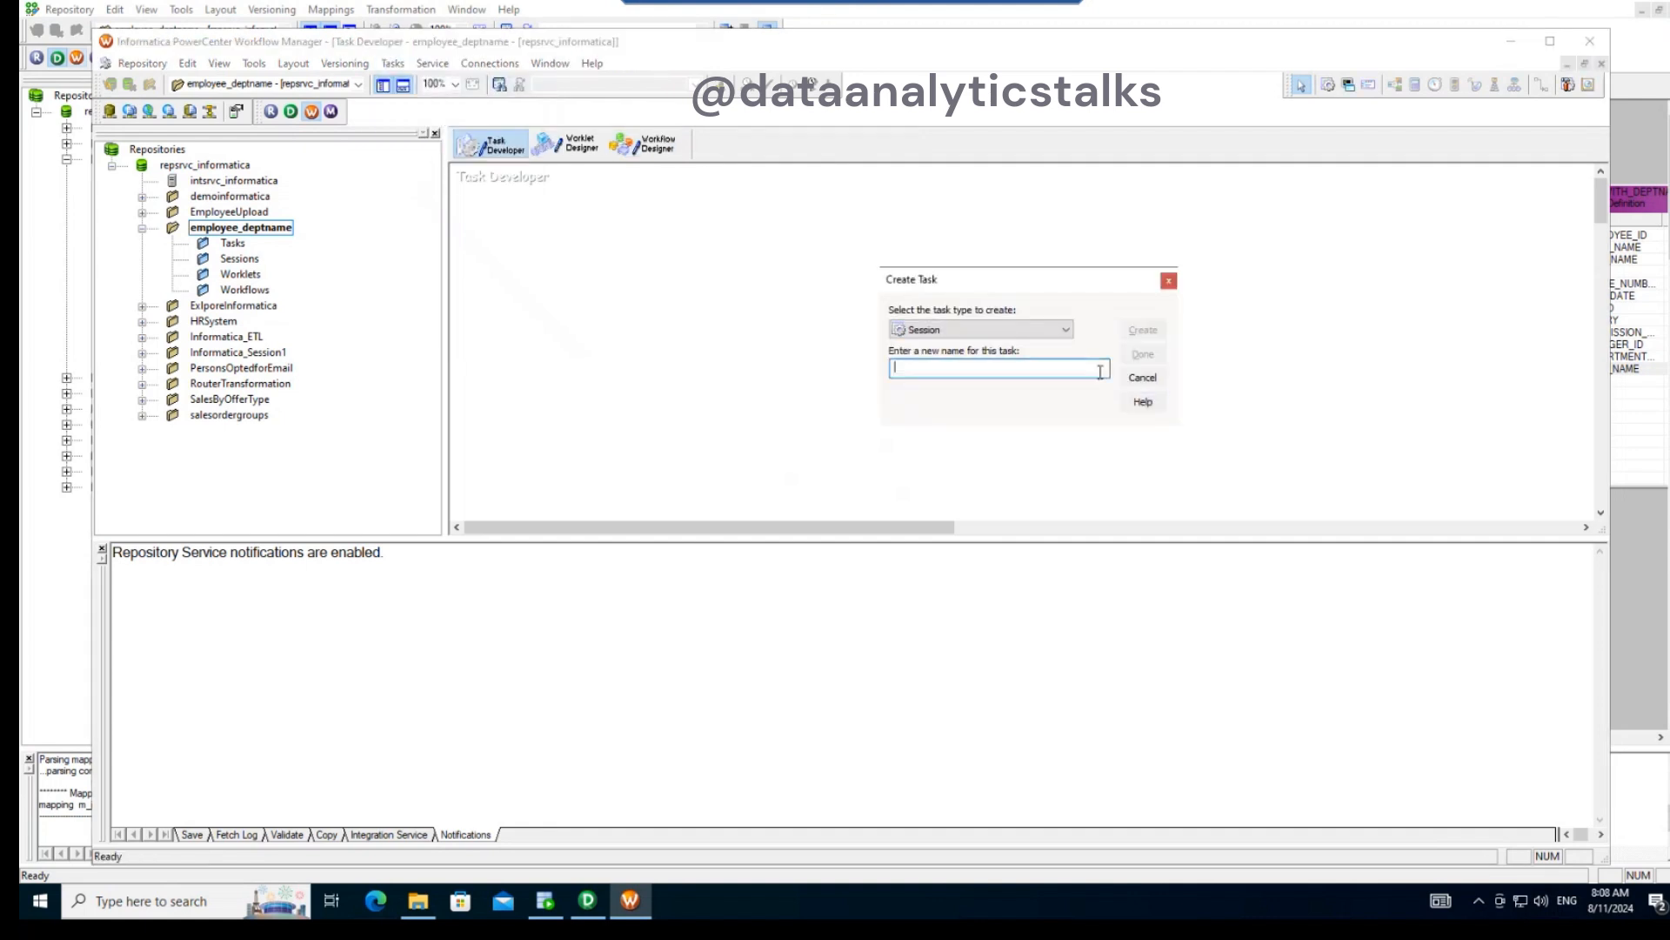
{"action": "type", "text": "s_emp_deptname"}
{"action": "left_click", "coordinate": [1143, 330]}
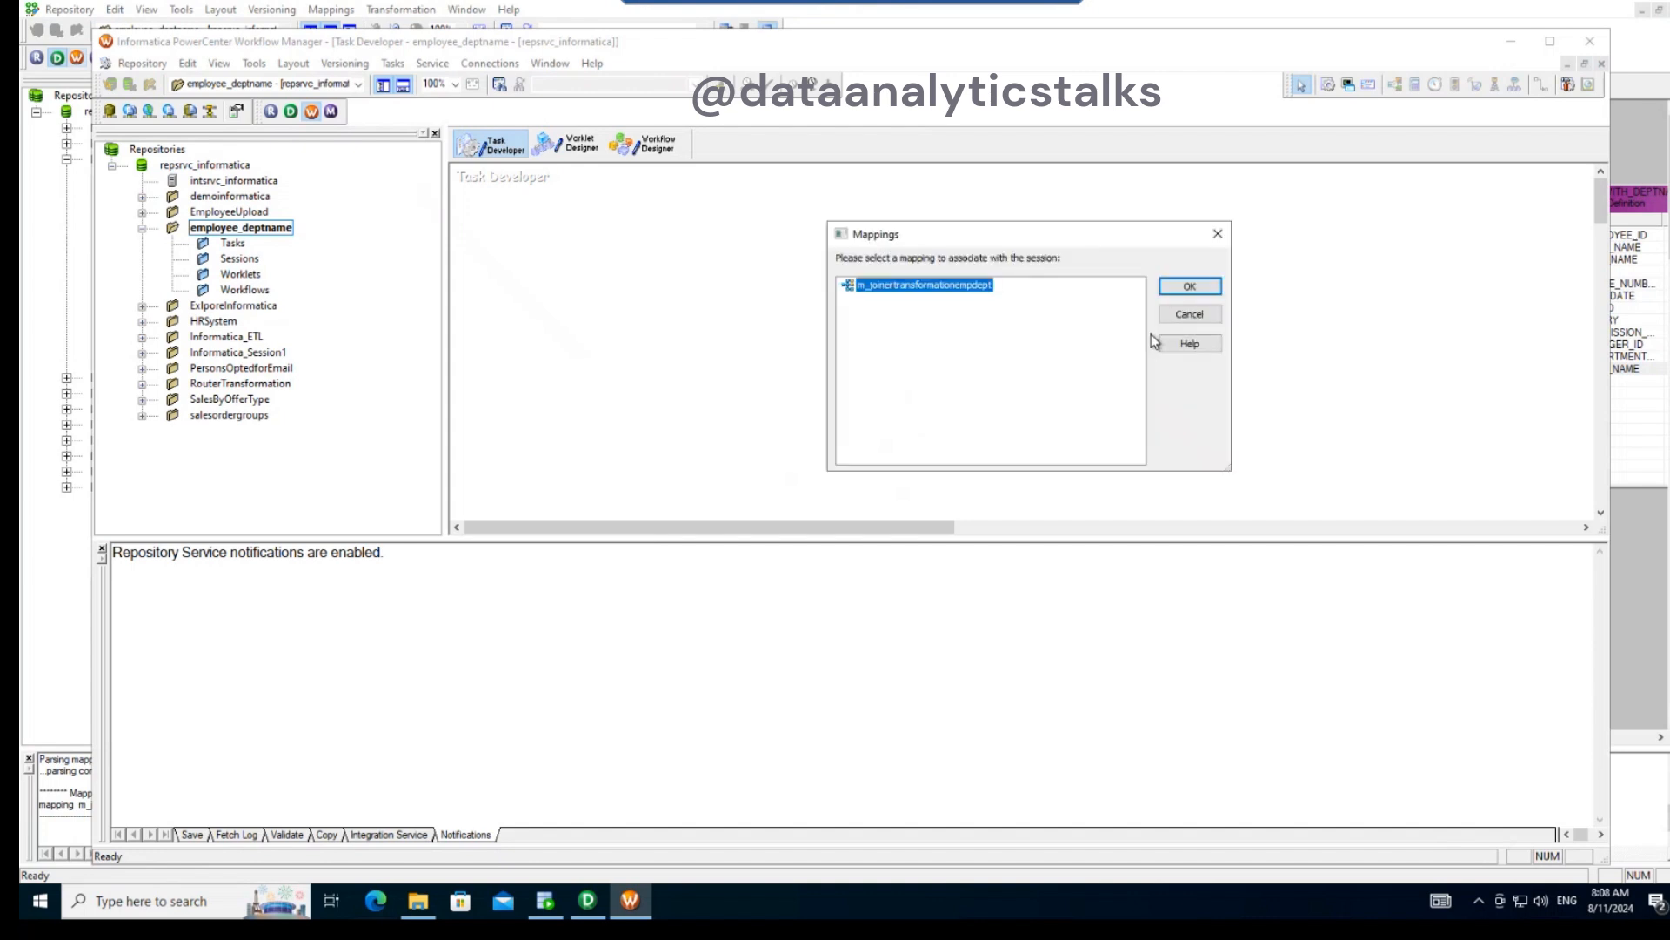
{"action": "left_click", "coordinate": [1179, 286]}
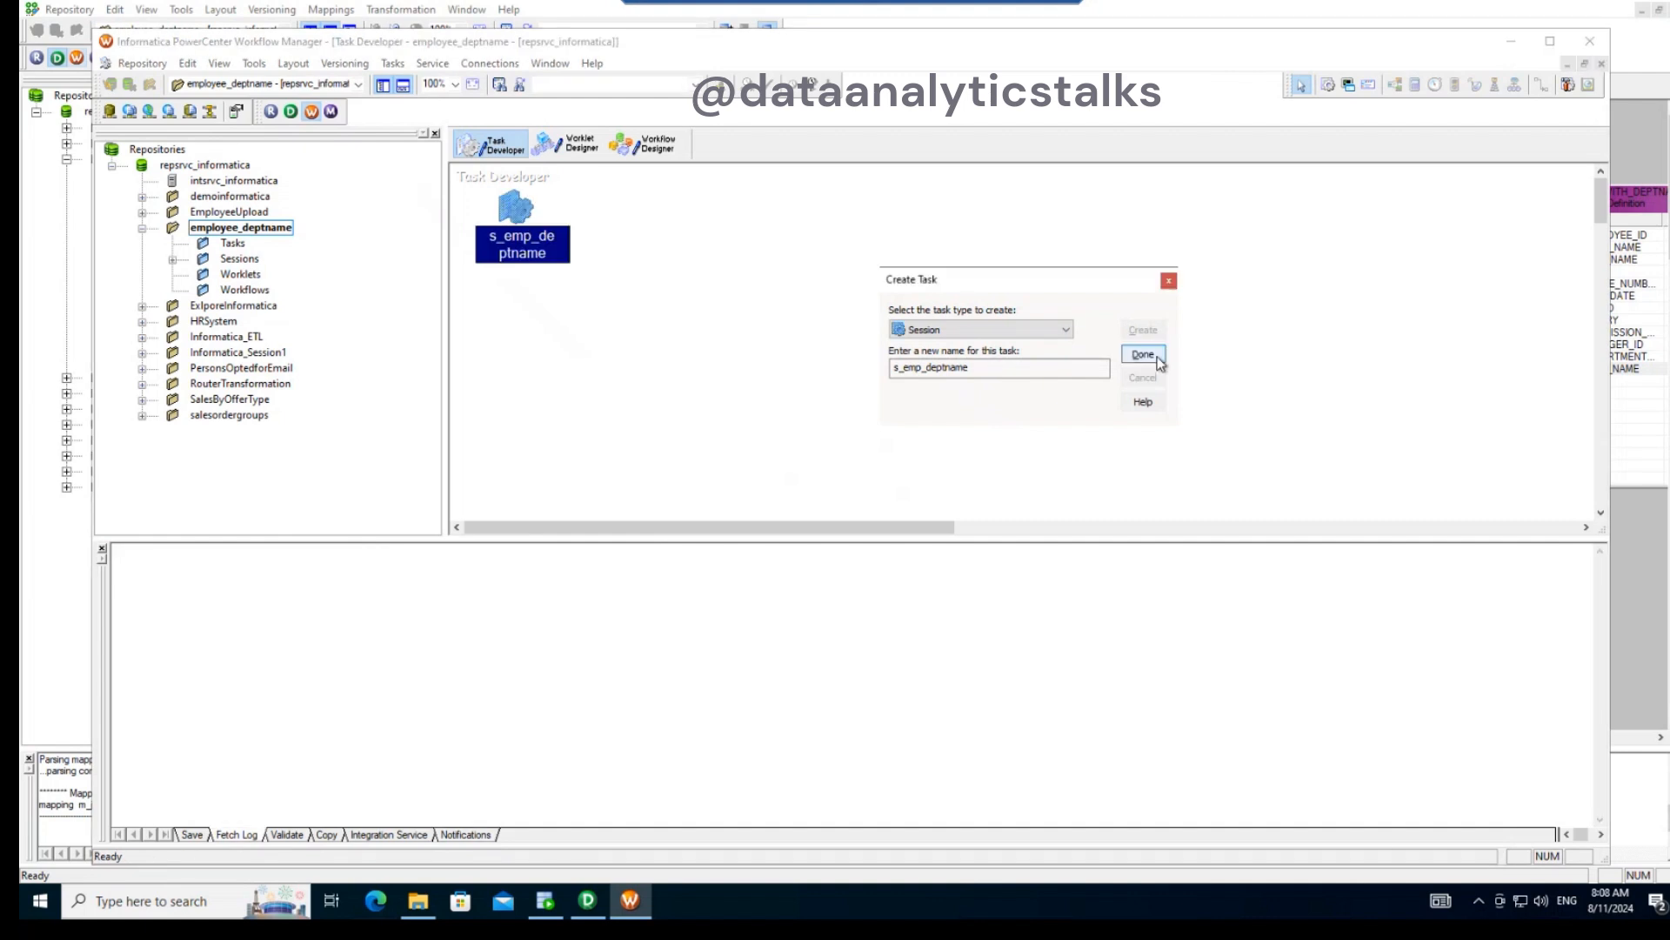
{"action": "left_click", "coordinate": [1143, 355]}
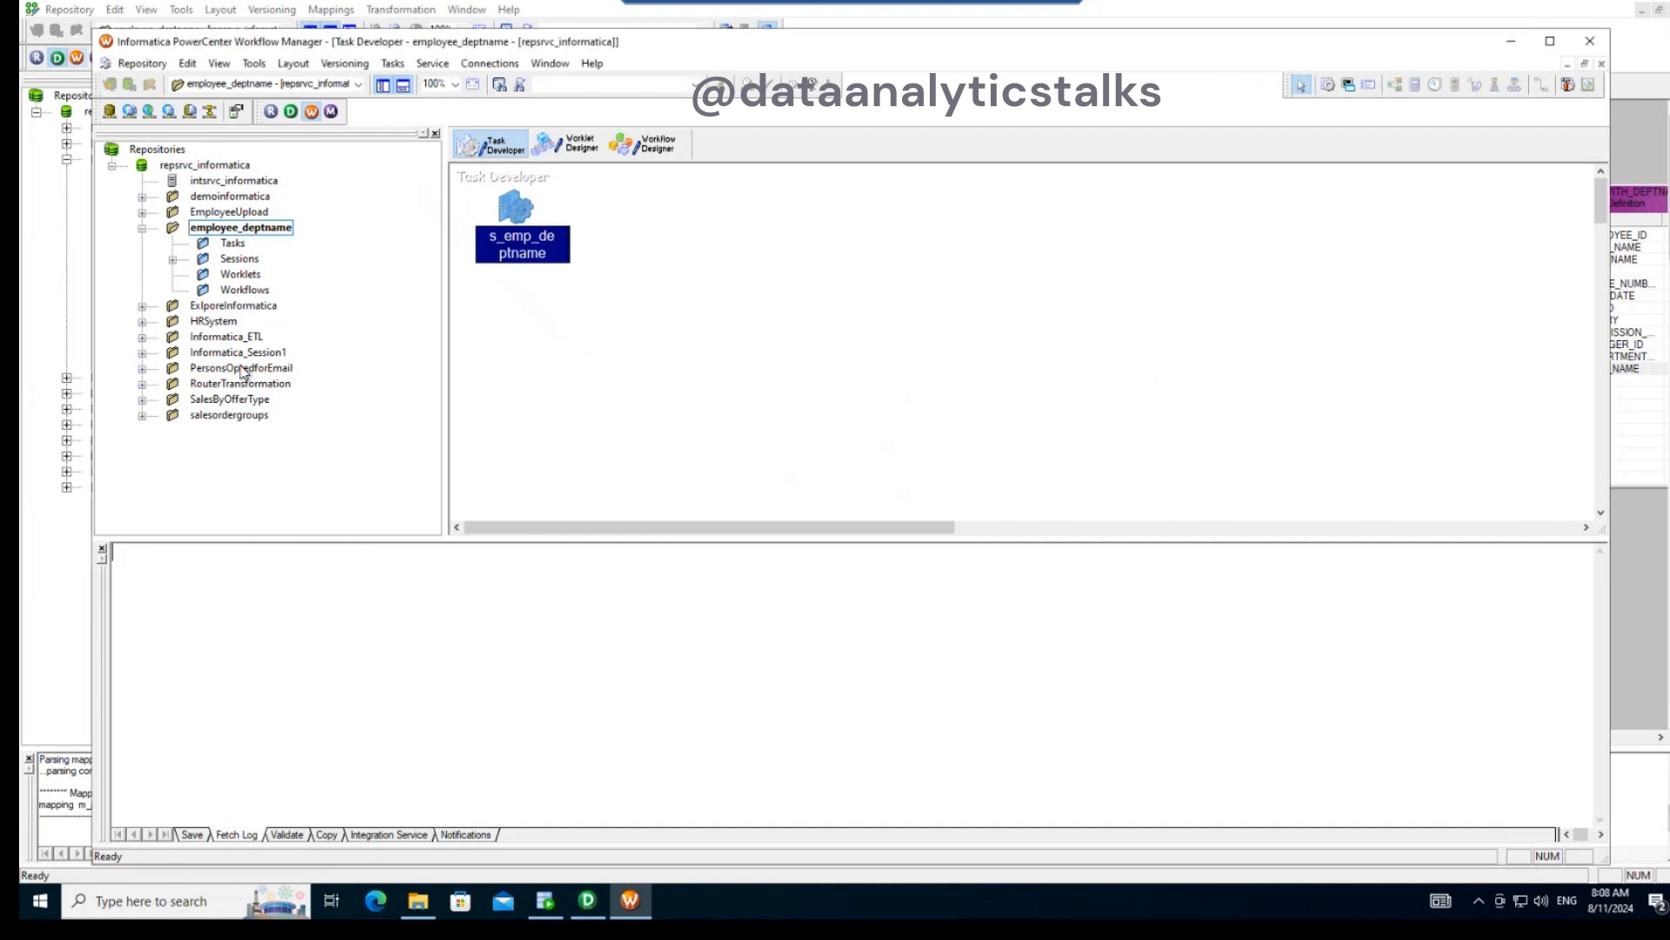
- Create a workflow named sf_empdeptname in the Workflow Designer, keeping the intsrvc_informatica integration service
{"action": "left_click", "coordinate": [248, 292]}
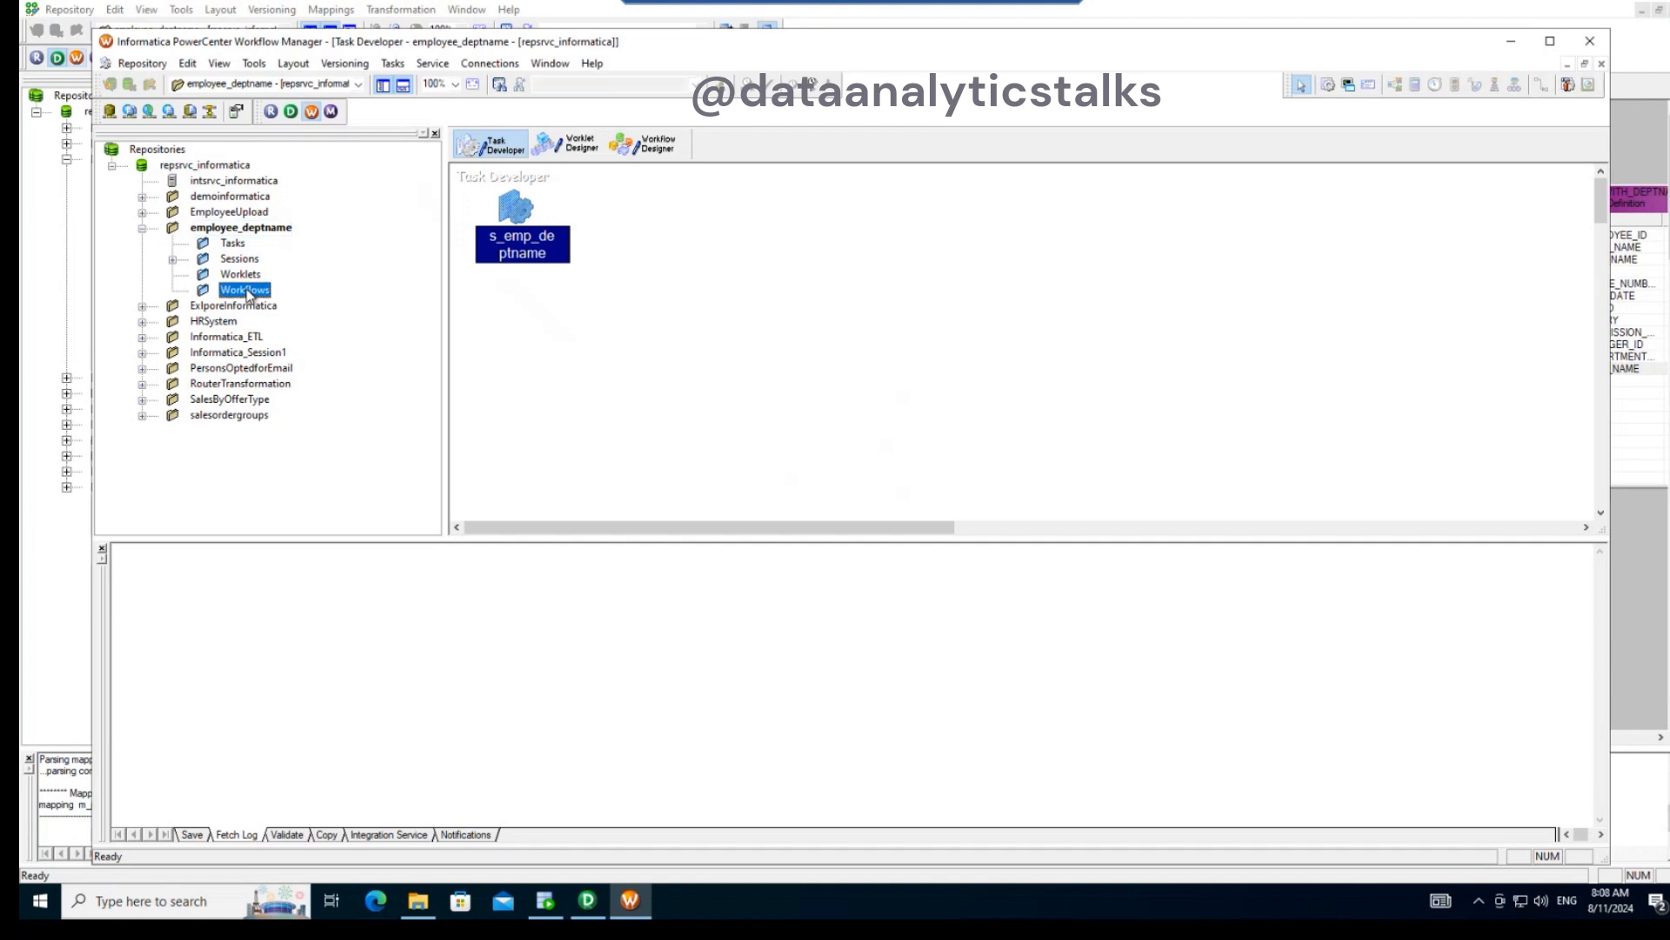
{"action": "left_click", "coordinate": [644, 144]}
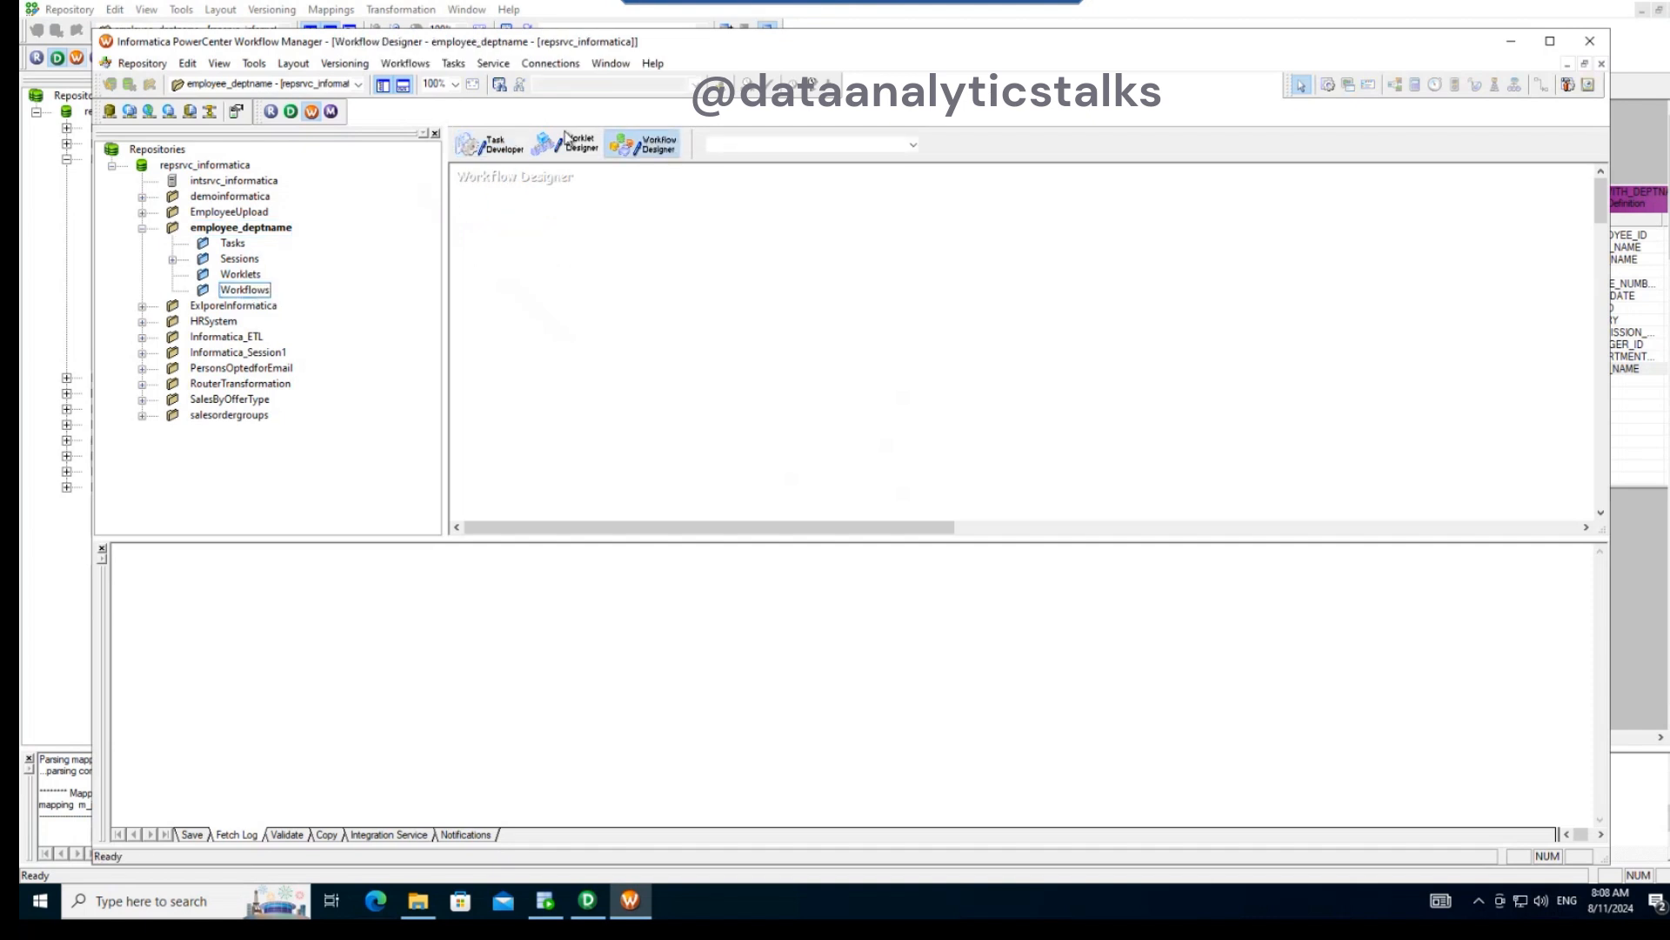
{"action": "left_click", "coordinate": [406, 64]}
{"action": "left_click", "coordinate": [421, 85]}
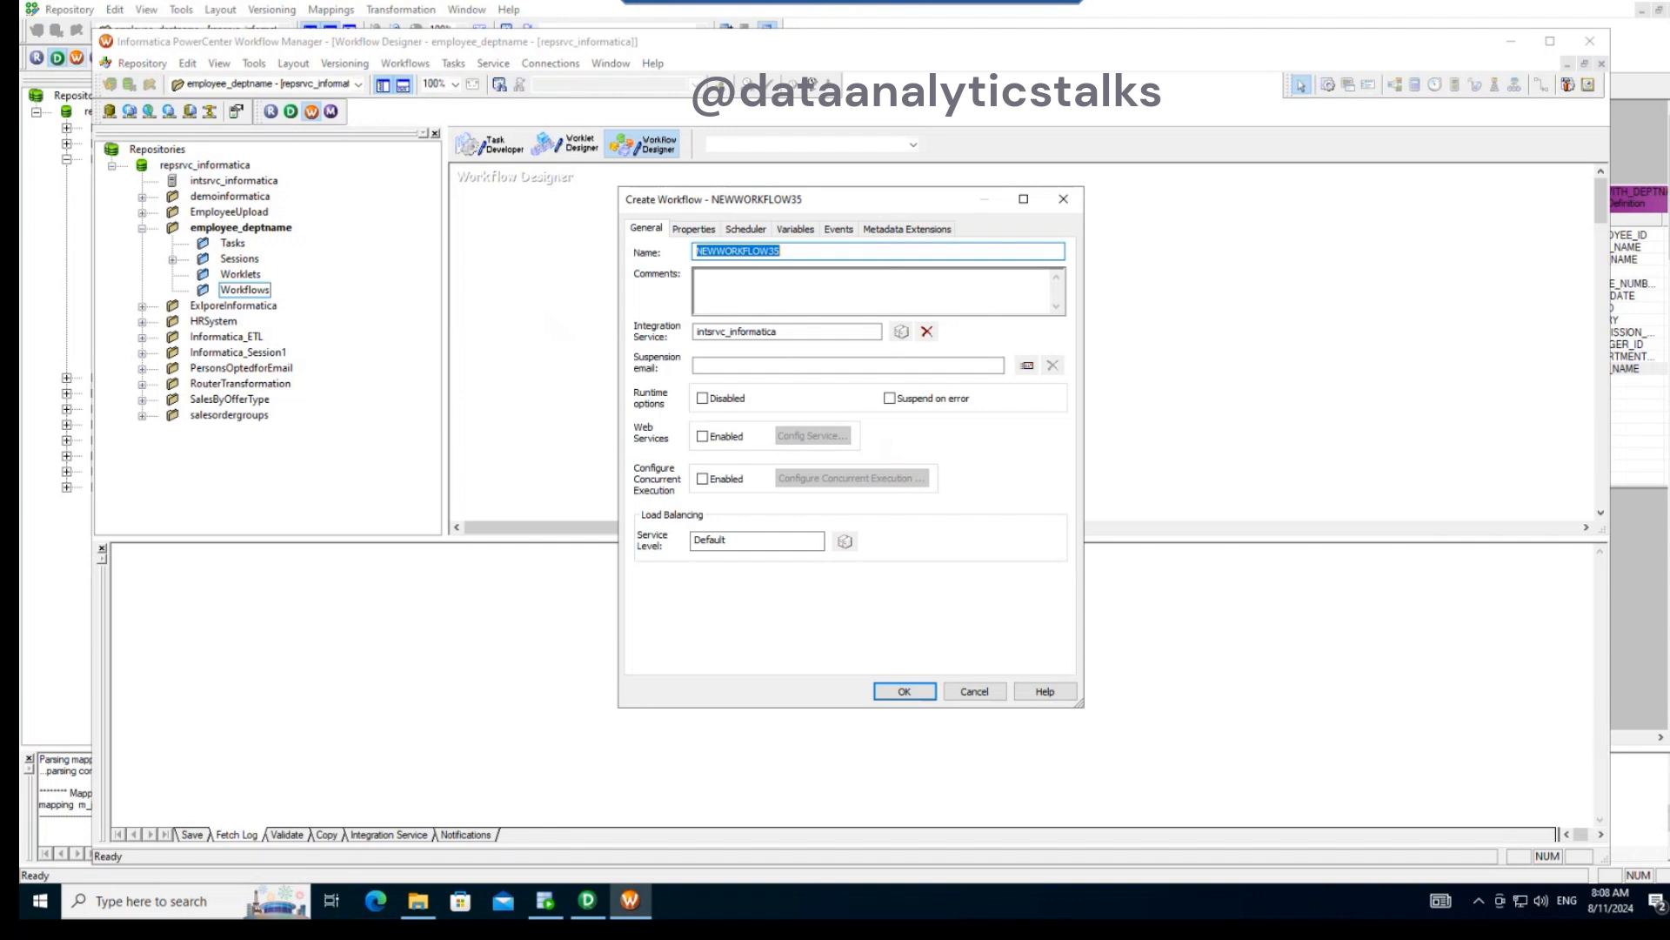
{"action": "type", "text": "sf_empdeptname"}
{"action": "left_click", "coordinate": [902, 691]}
- Place the reusable session s_emp_deptname from the employee_deptname folder in the workflow, beside the Start task
{"action": "left_click", "coordinate": [242, 292]}
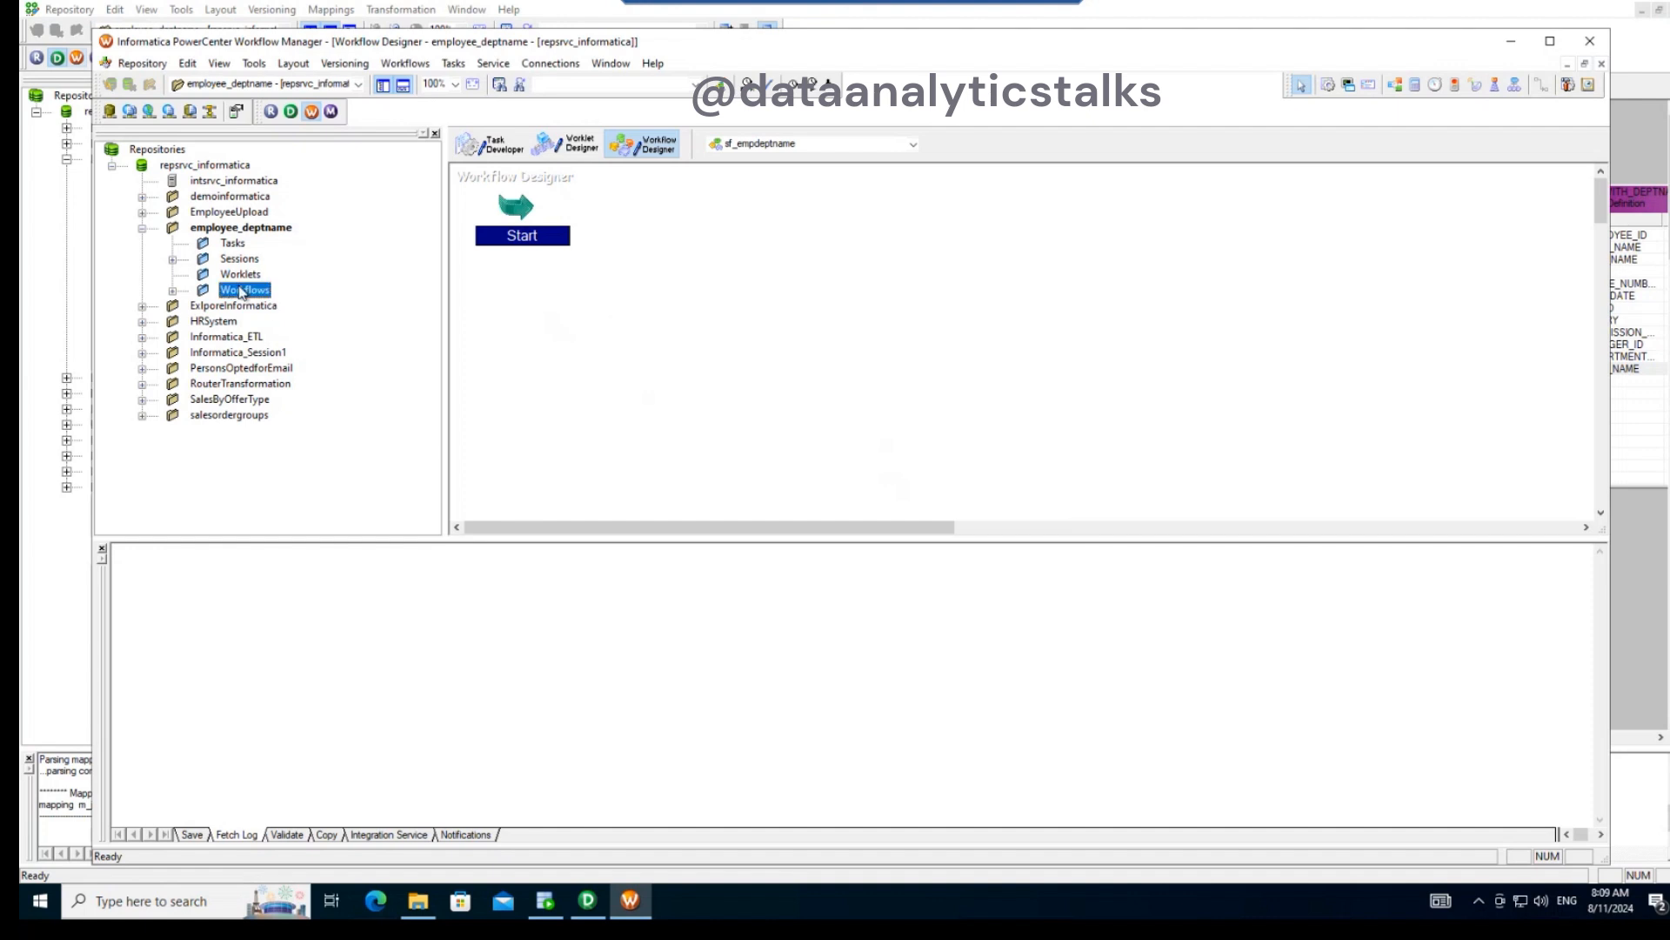
{"action": "left_click", "coordinate": [173, 260]}
{"action": "left_click_drag", "start_coordinate": [261, 274], "coordinate": [746, 242]}
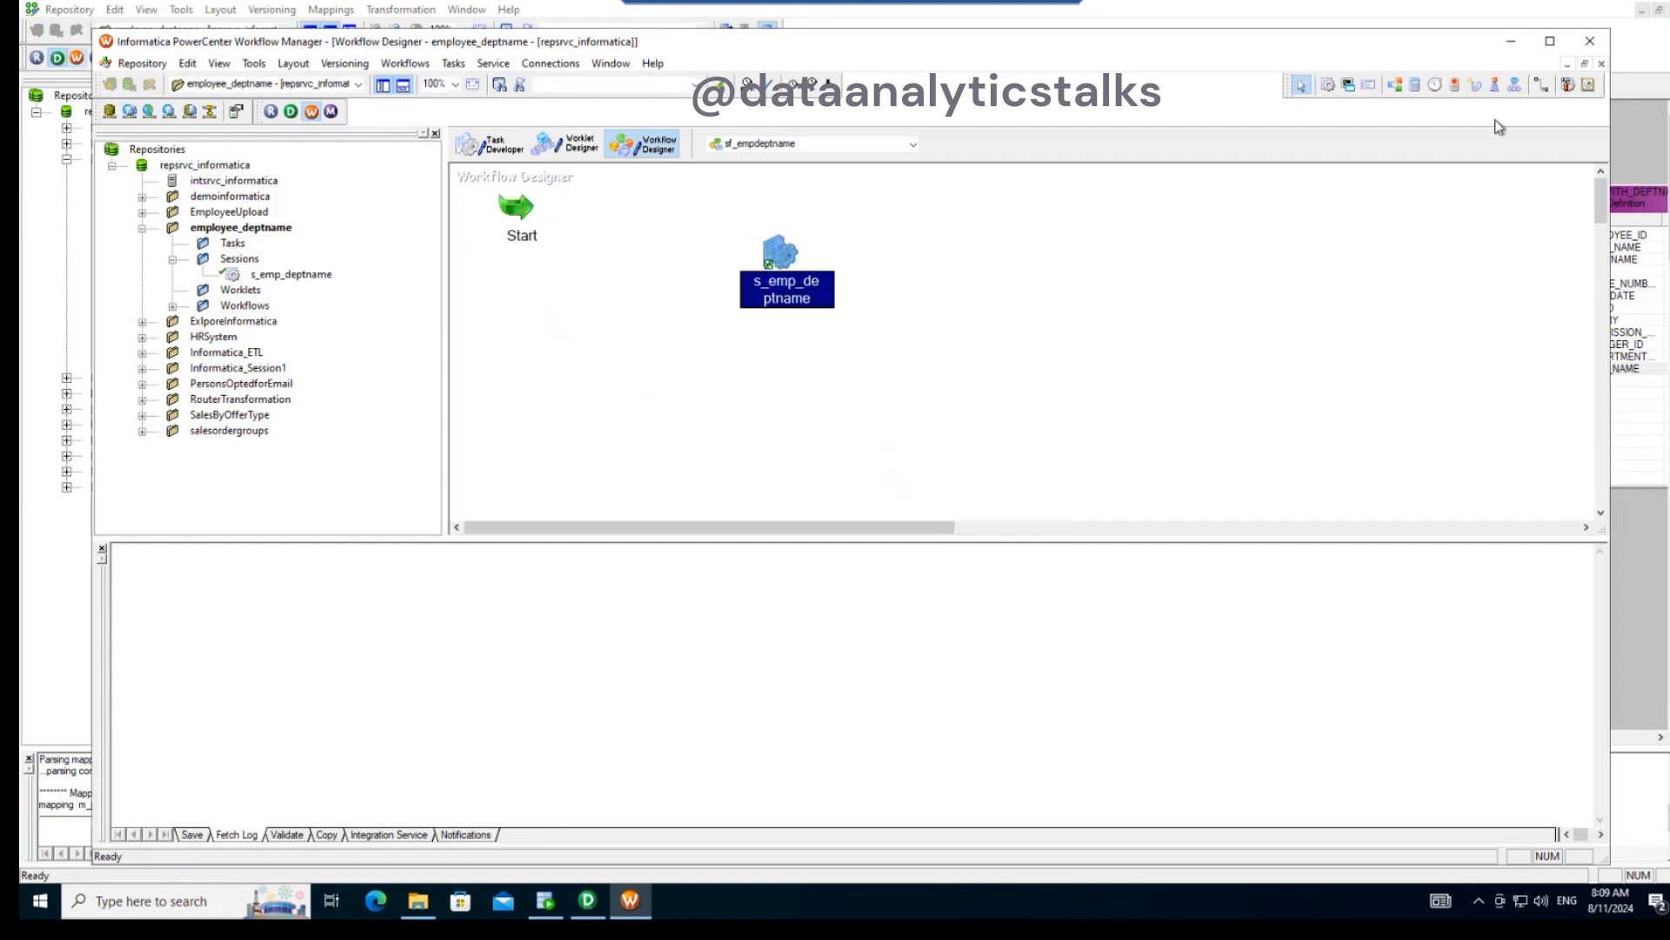
- Link the Start task to s_emp_deptname and save the workflow to the repository
{"action": "left_click", "coordinate": [1541, 85]}
{"action": "left_click_drag", "start_coordinate": [545, 224], "coordinate": [766, 258]}
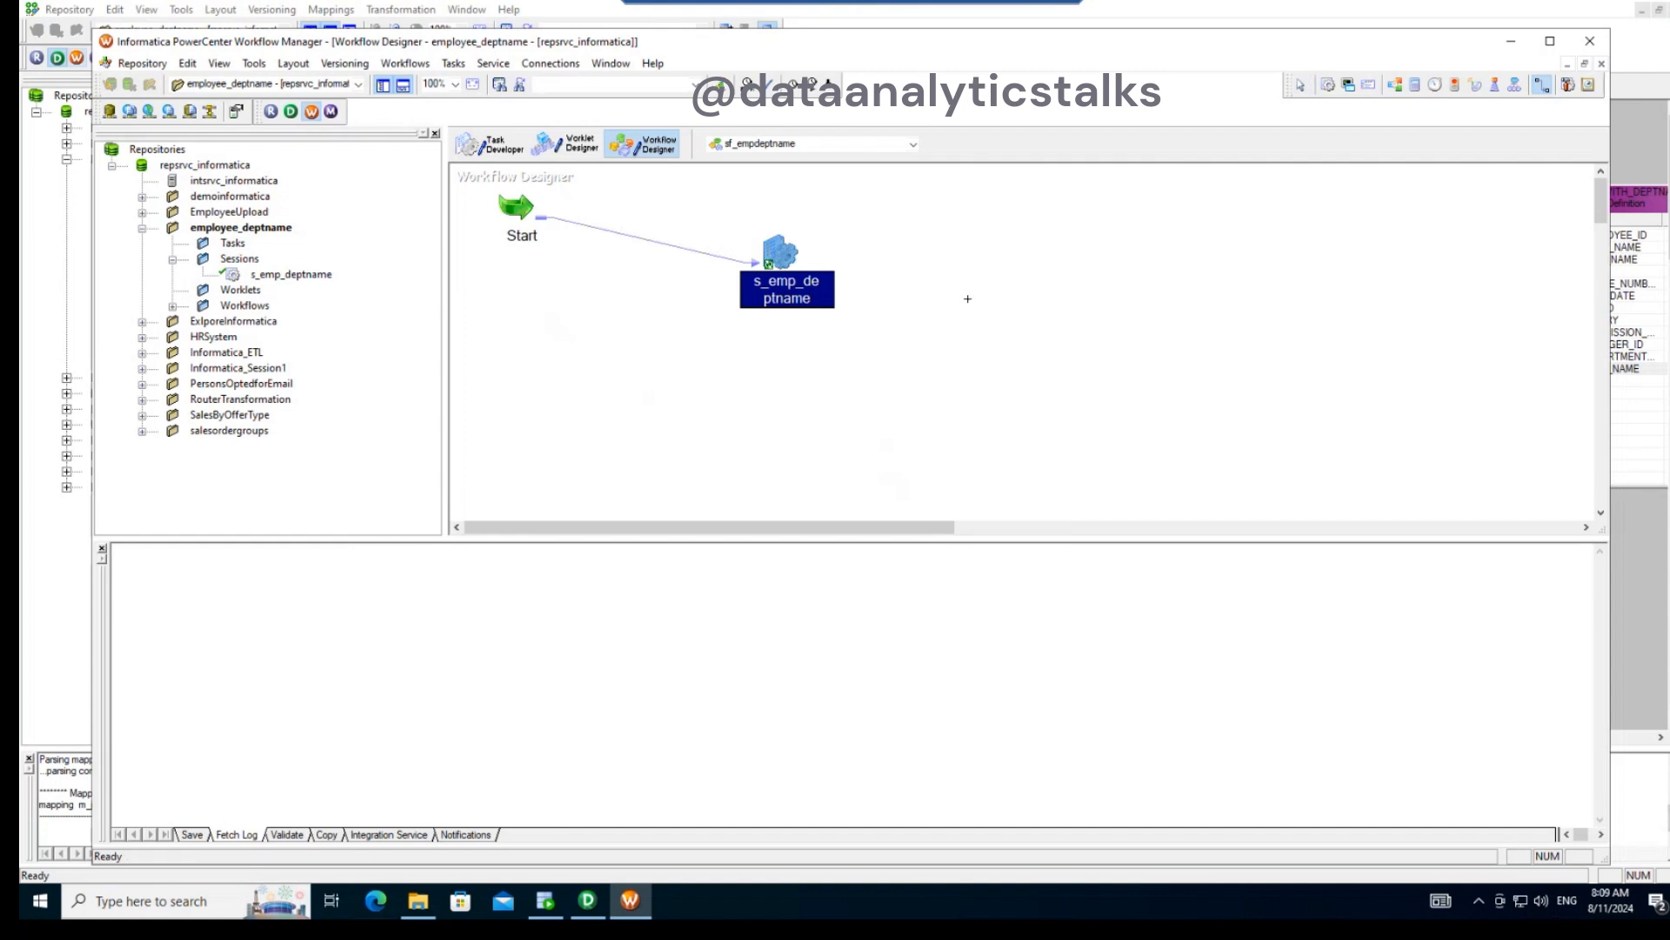
{"action": "left_click", "coordinate": [142, 63]}
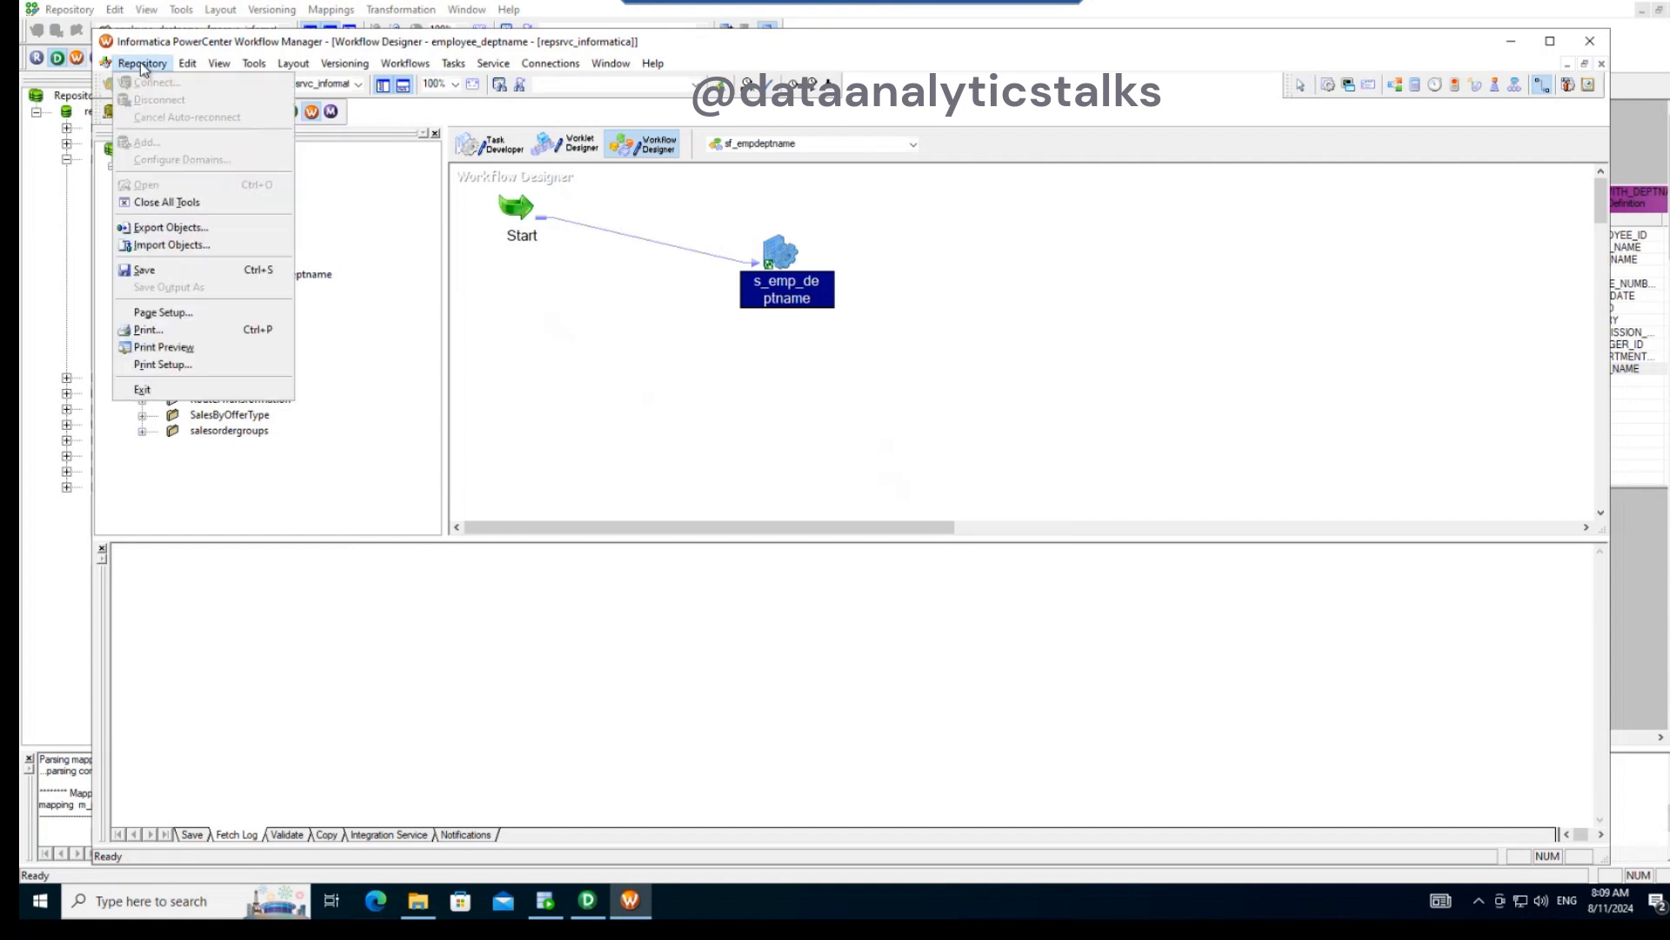
{"action": "left_click", "coordinate": [166, 268]}
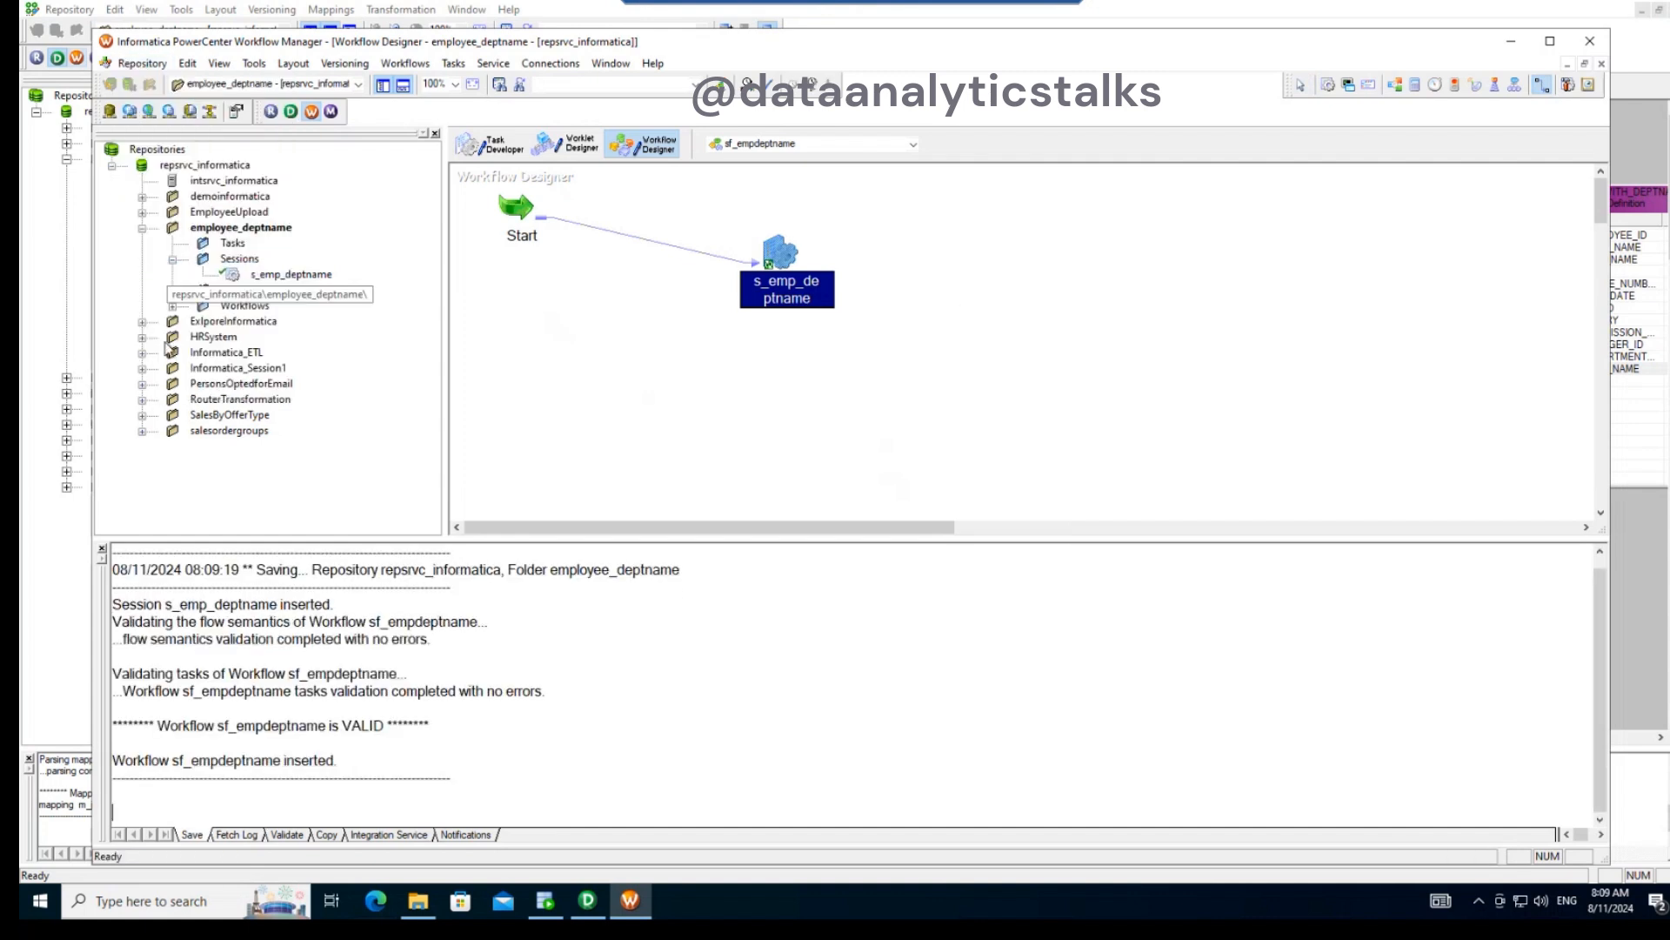
- Review the source, target and joiner mapping settings of the s_emp_deptname session, including connections and target load options
{"action": "double_click", "coordinate": [778, 255]}
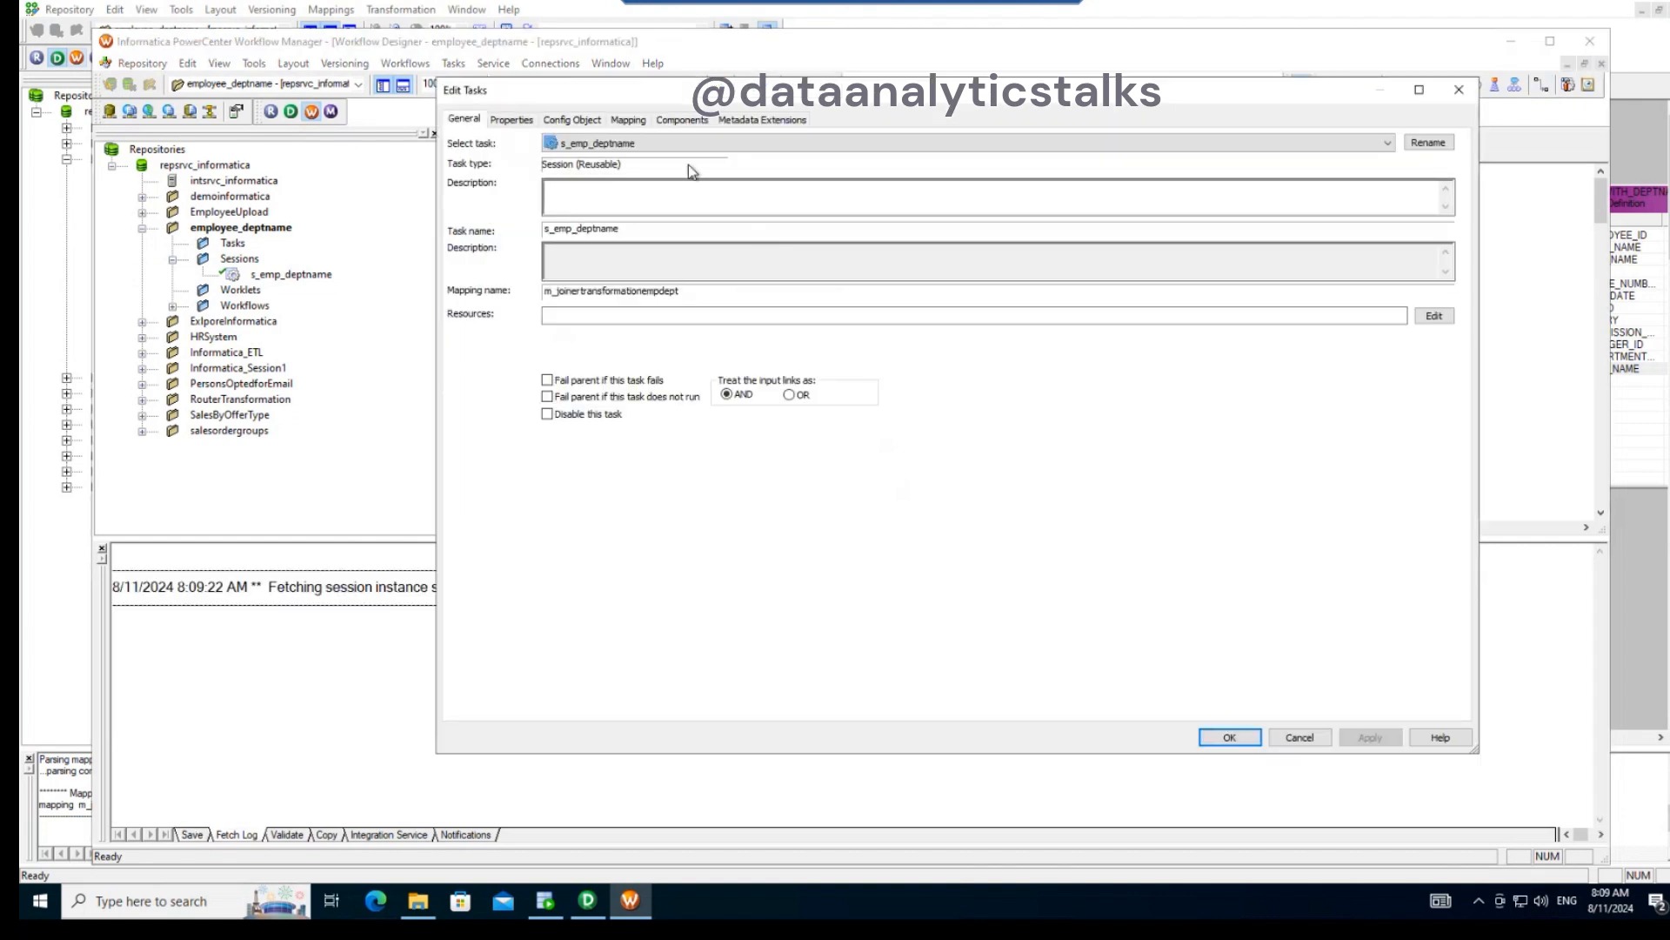
{"action": "left_click", "coordinate": [628, 120]}
{"action": "left_click", "coordinate": [561, 258]}
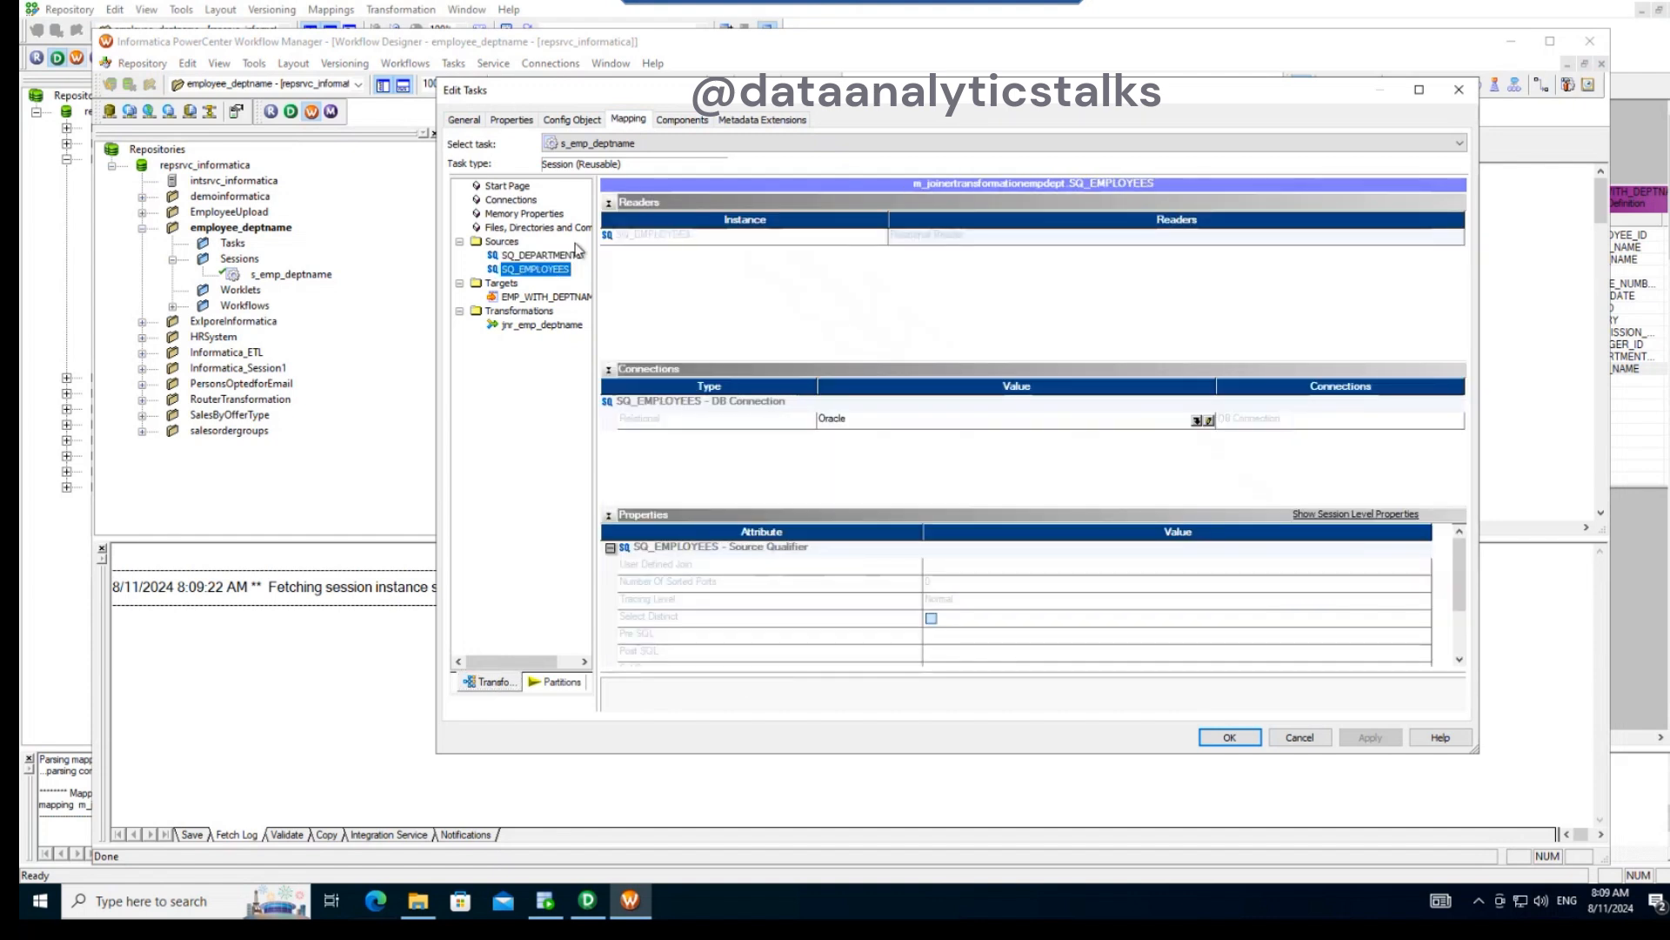
{"action": "left_click", "coordinate": [553, 298]}
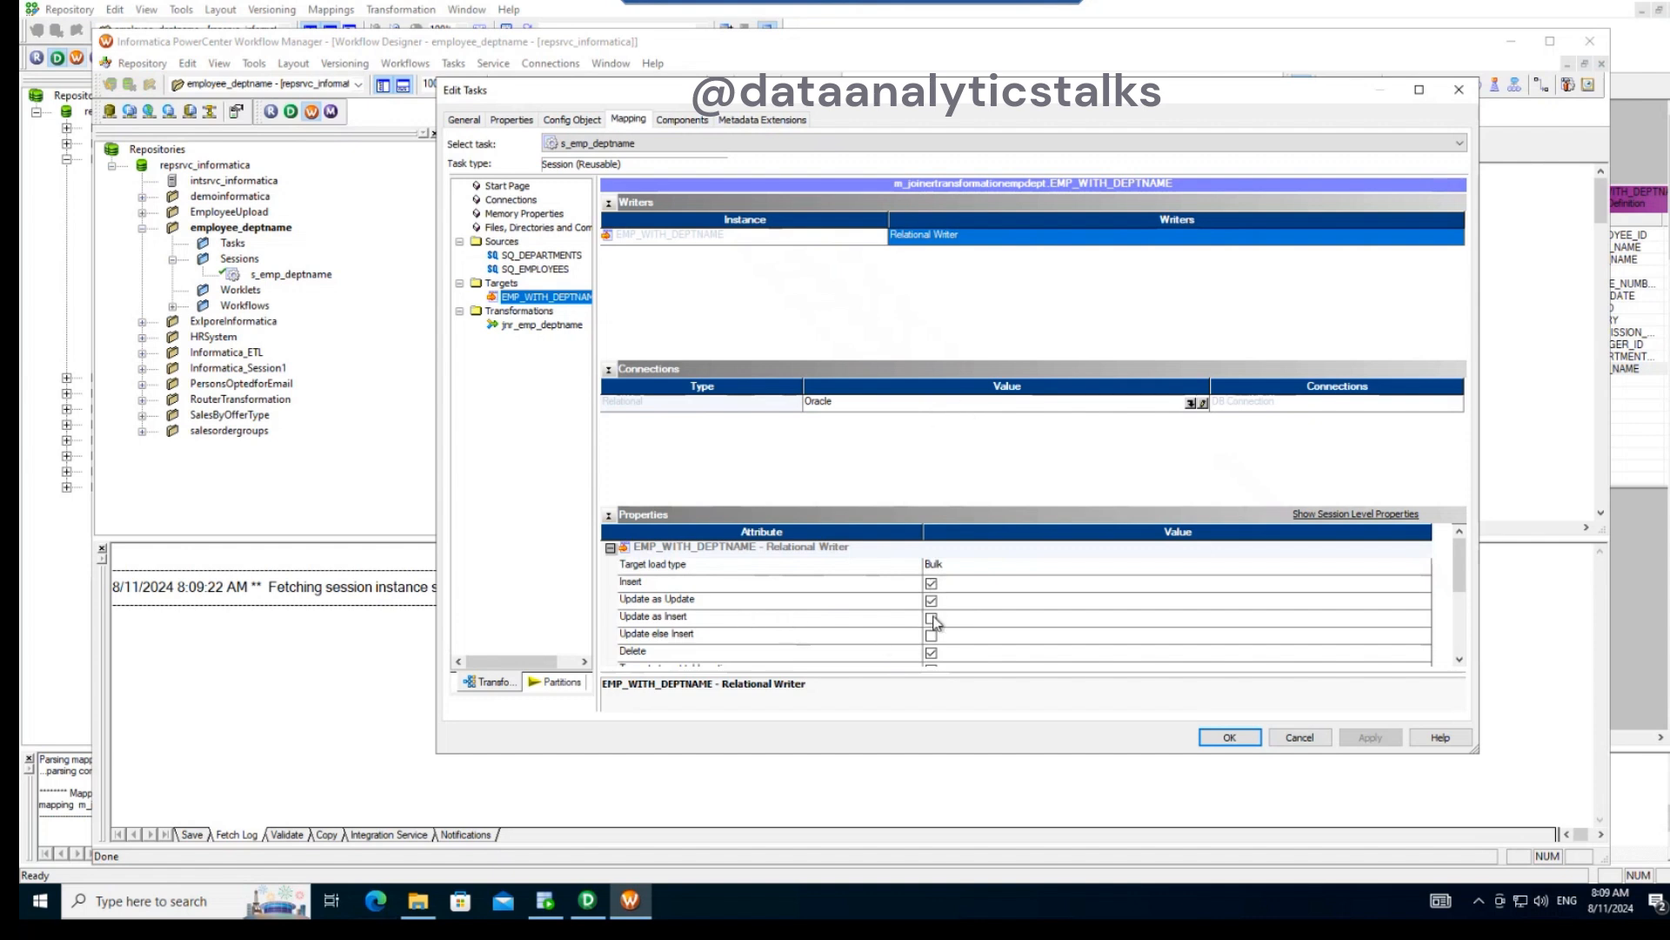
{"action": "scroll", "coordinate": [935, 619], "scroll_direction": "down", "scroll_amount": 1}
{"action": "left_click", "coordinate": [538, 329]}
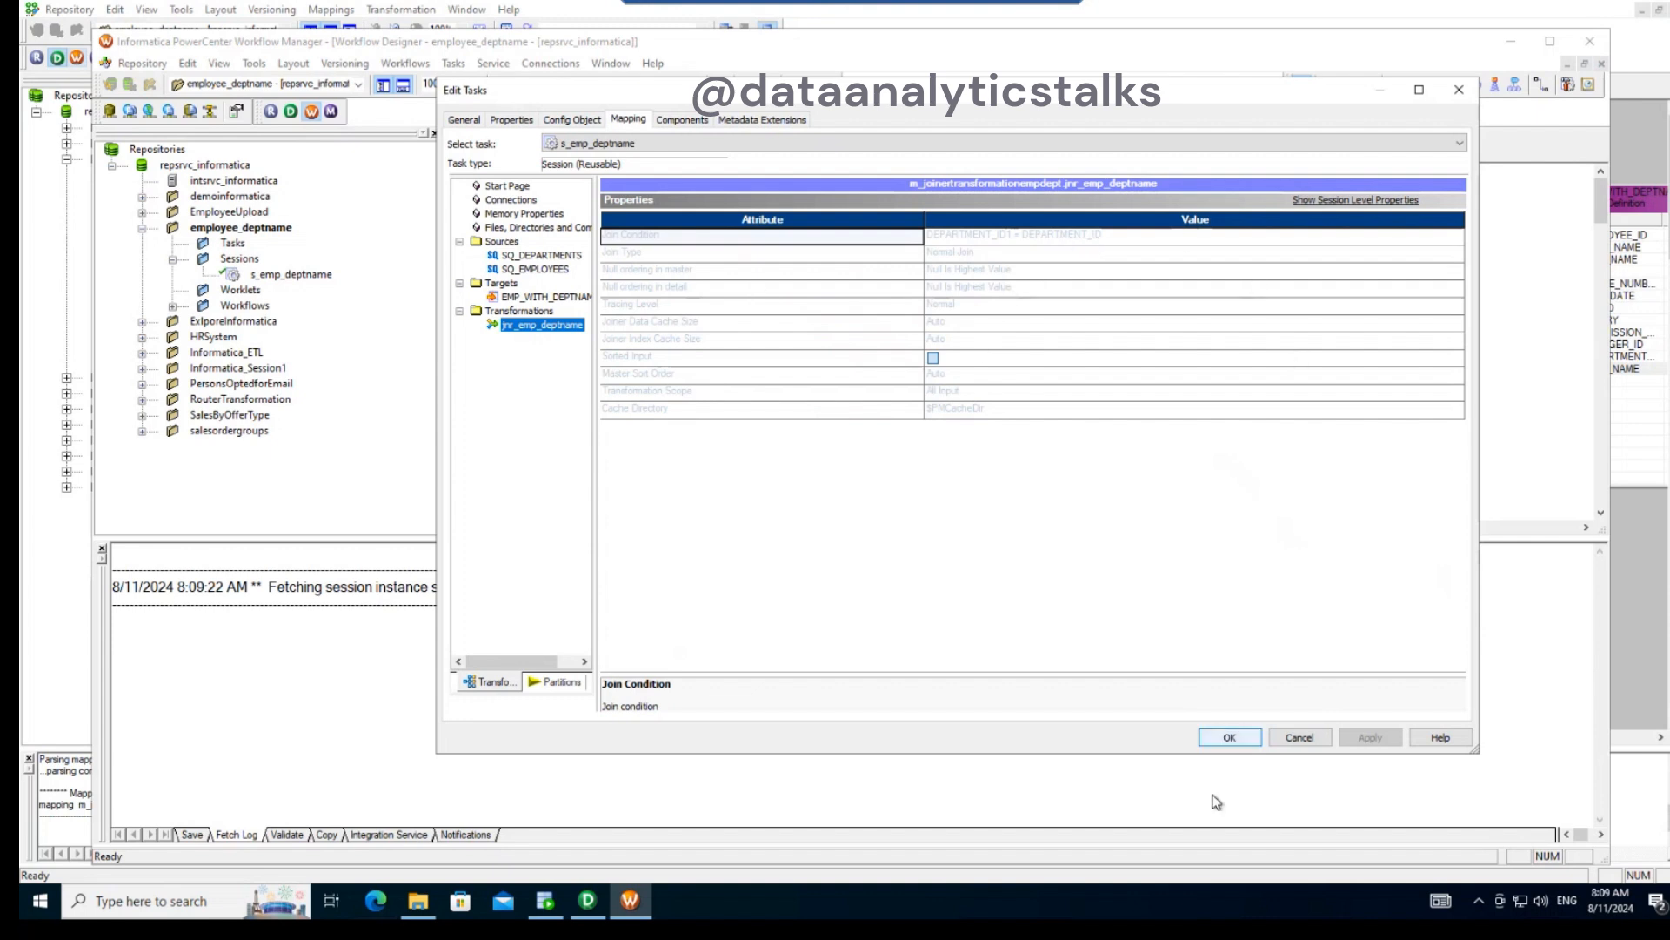
{"action": "left_click", "coordinate": [1229, 737]}
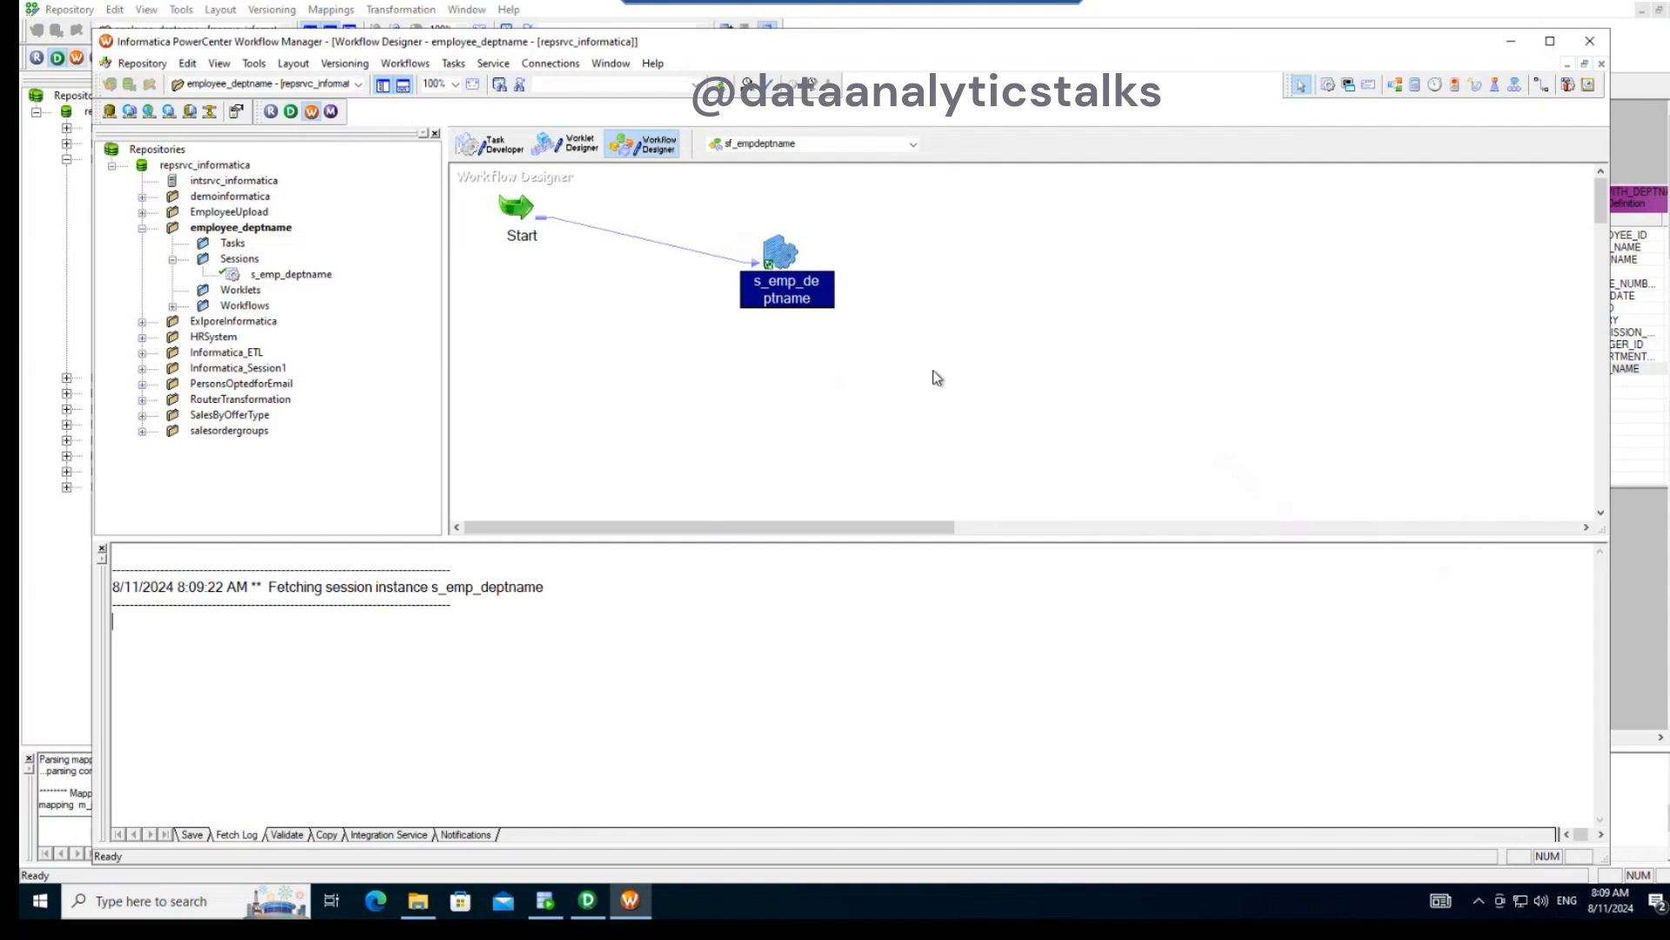
- Launch Workflow Monitor, return to Workflow Manager and start the sf_empdeptname workflow
{"action": "left_click", "coordinate": [312, 114]}
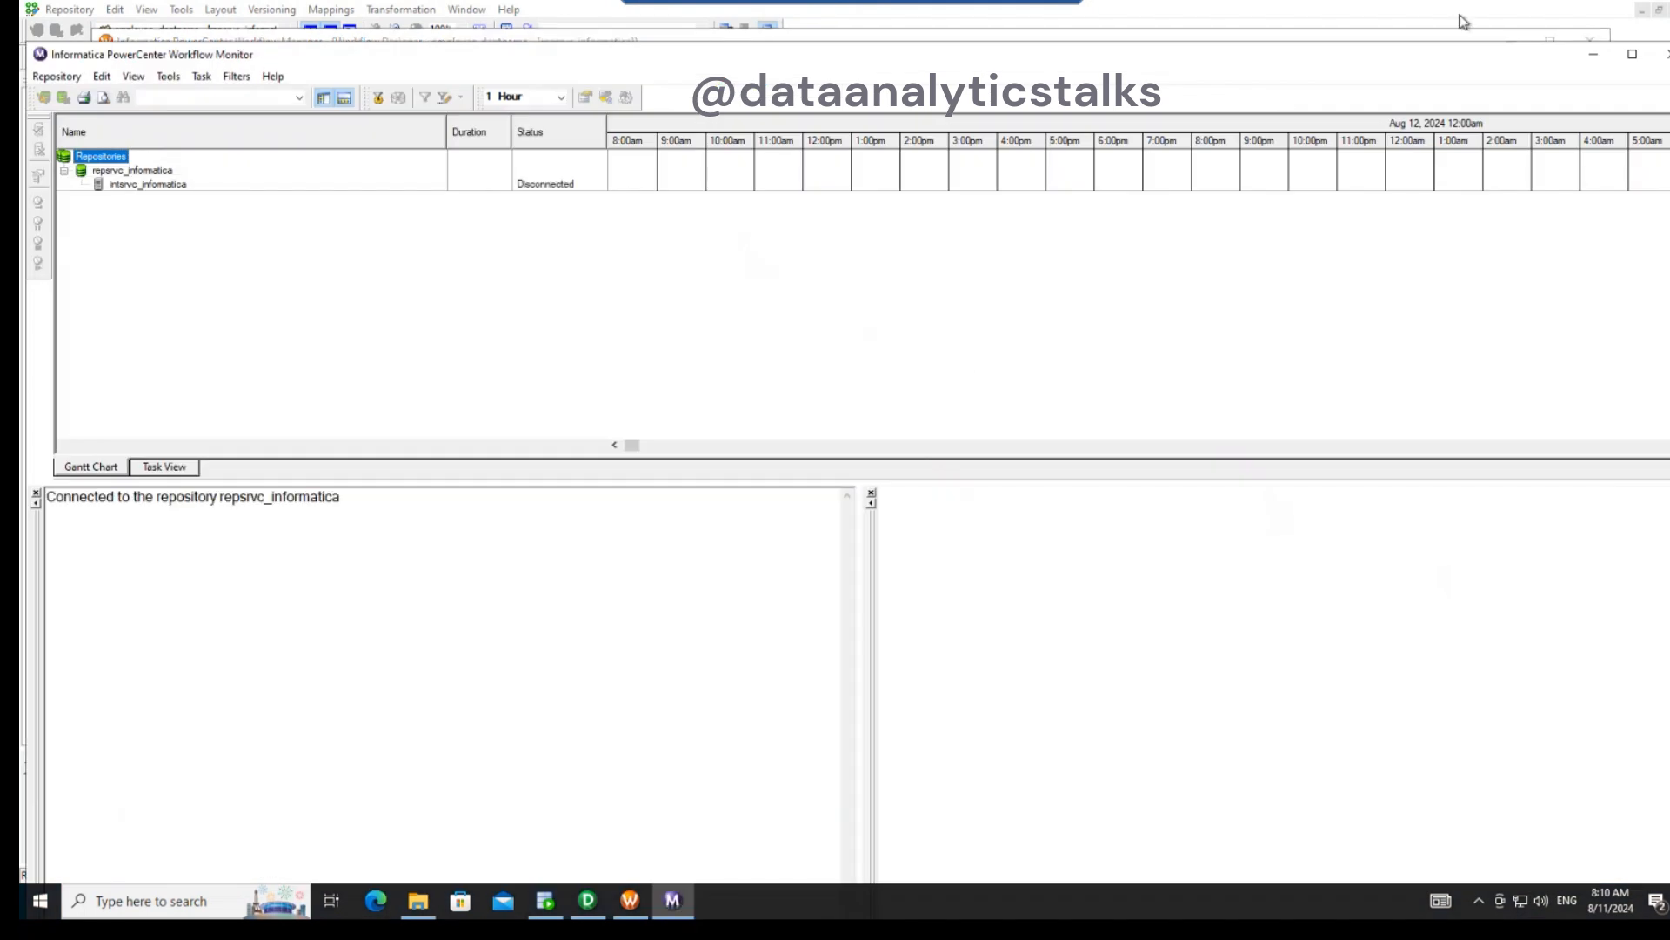
{"action": "left_click", "coordinate": [1593, 54]}
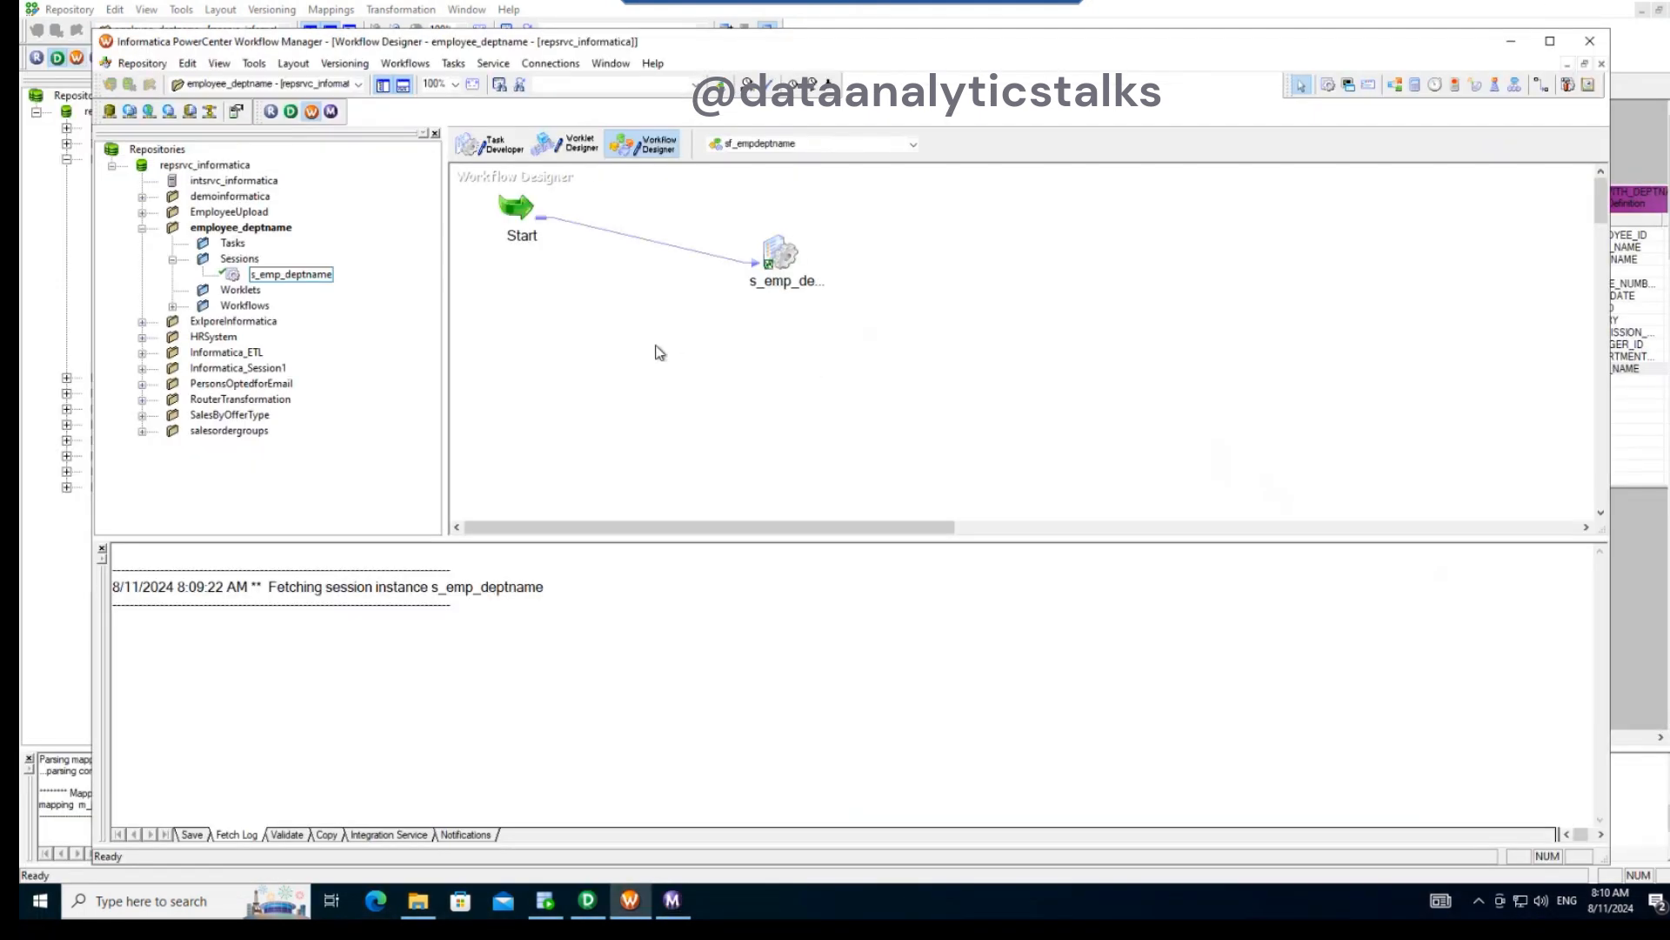
{"action": "right_click", "coordinate": [572, 339]}
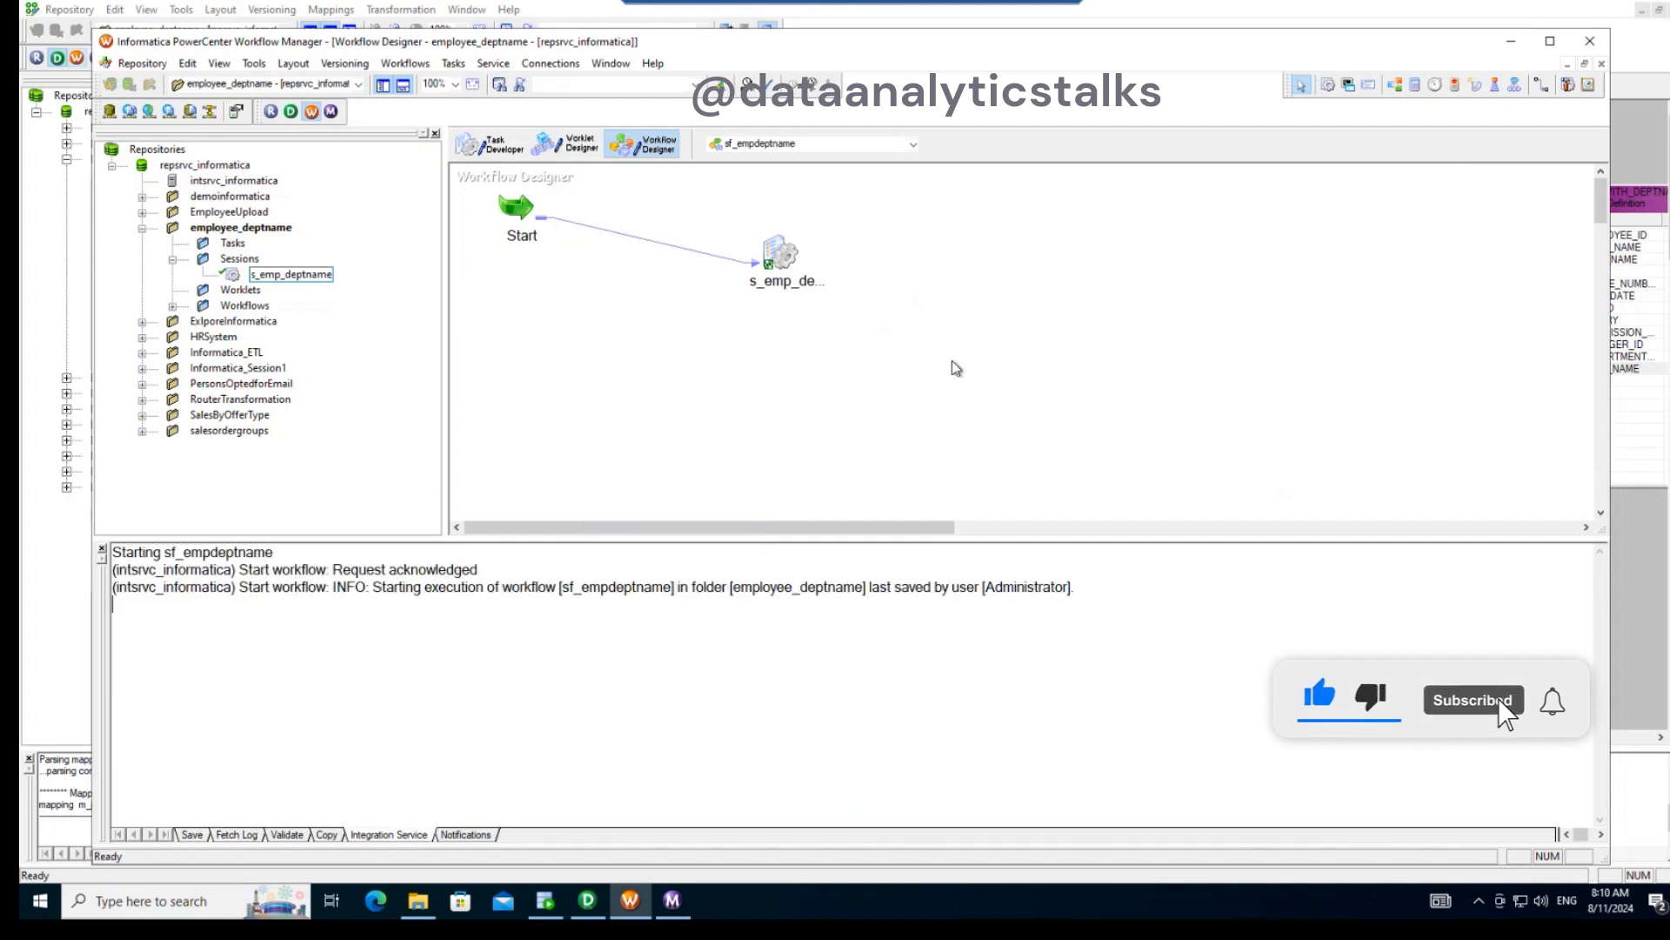
- Switch to Workflow Monitor and examine the run status and task details of the s_emp_deptname session
{"action": "left_click", "coordinate": [684, 907]}
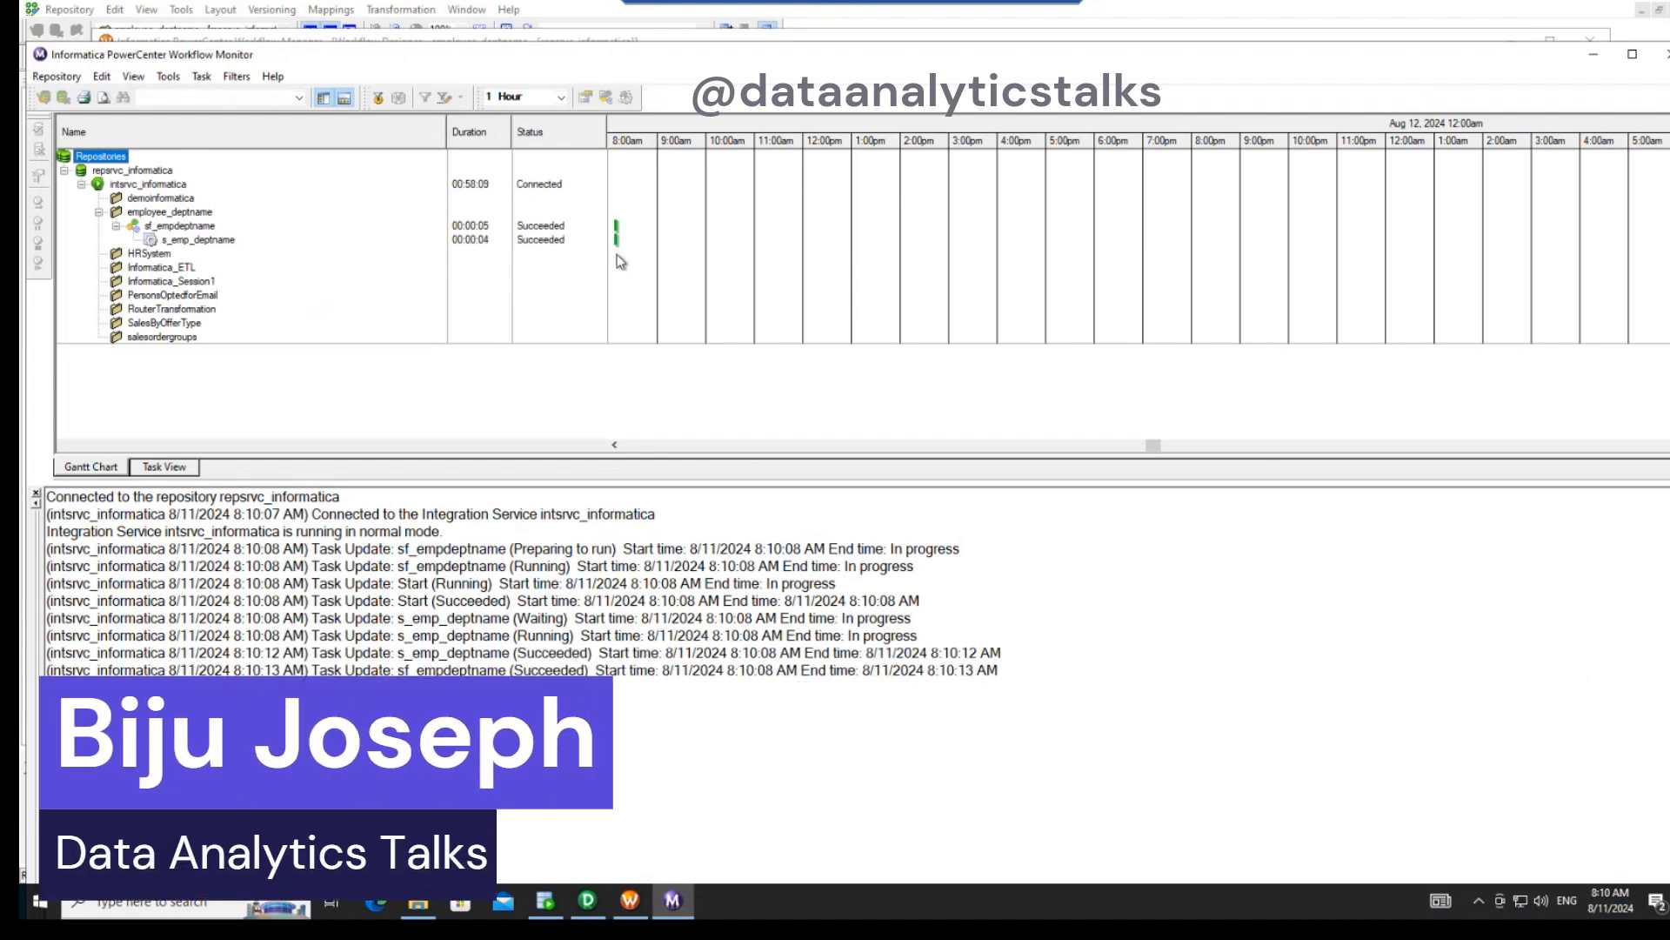
{"action": "left_click", "coordinate": [215, 241]}
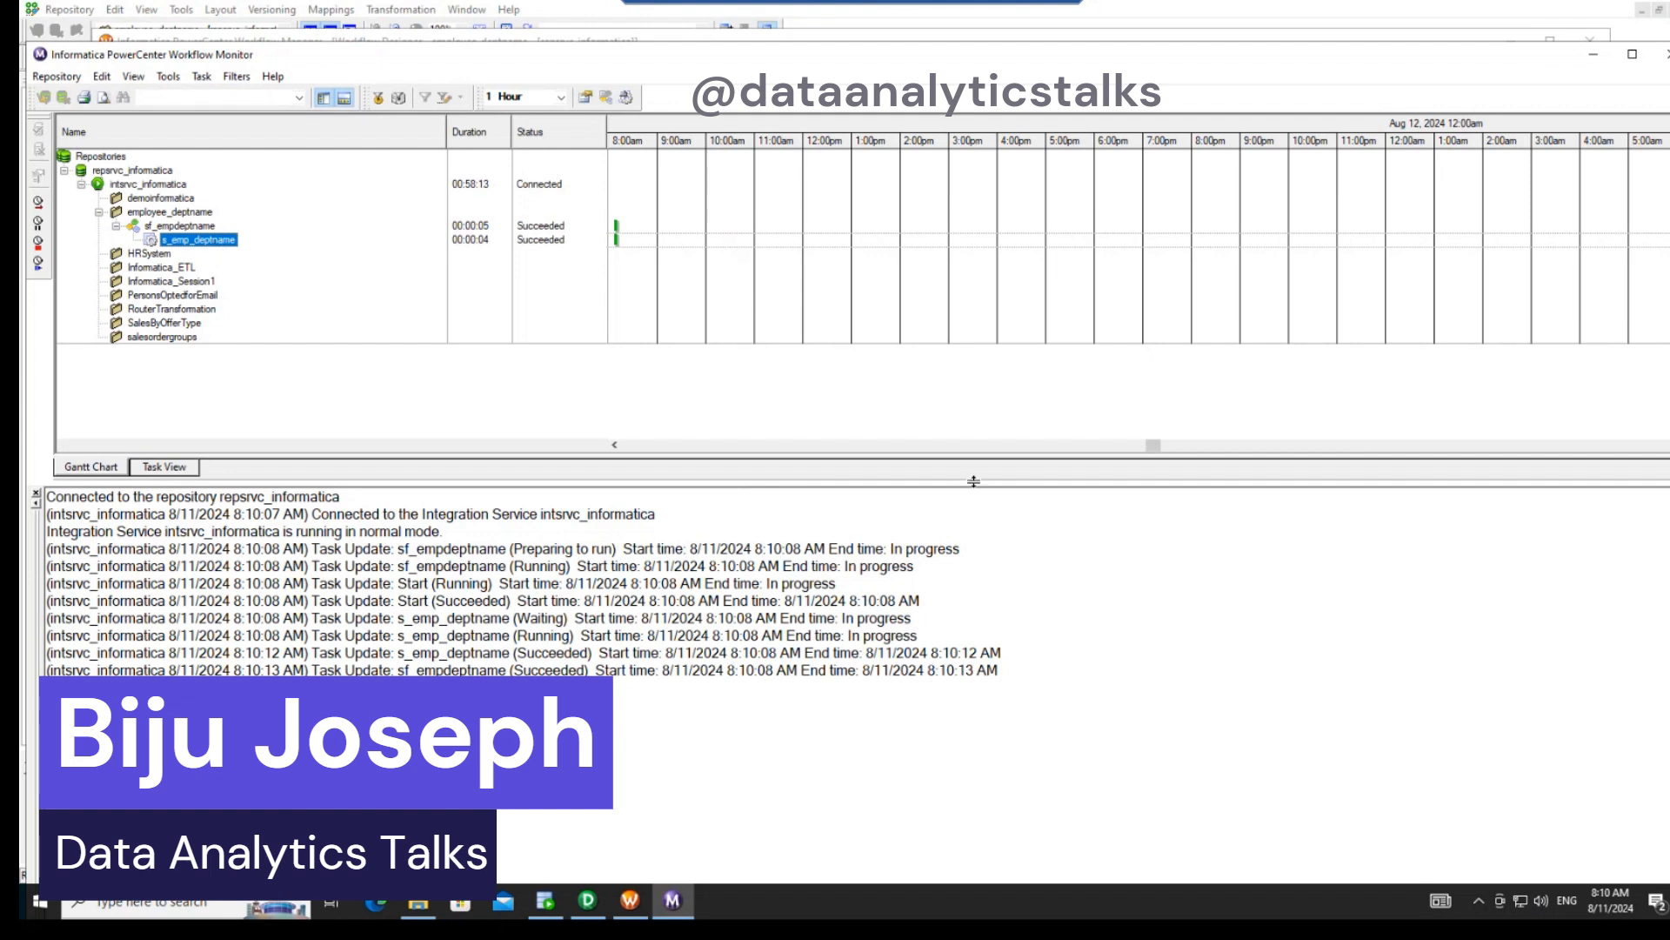
{"action": "left_click_drag", "start_coordinate": [974, 482], "coordinate": [973, 457]}
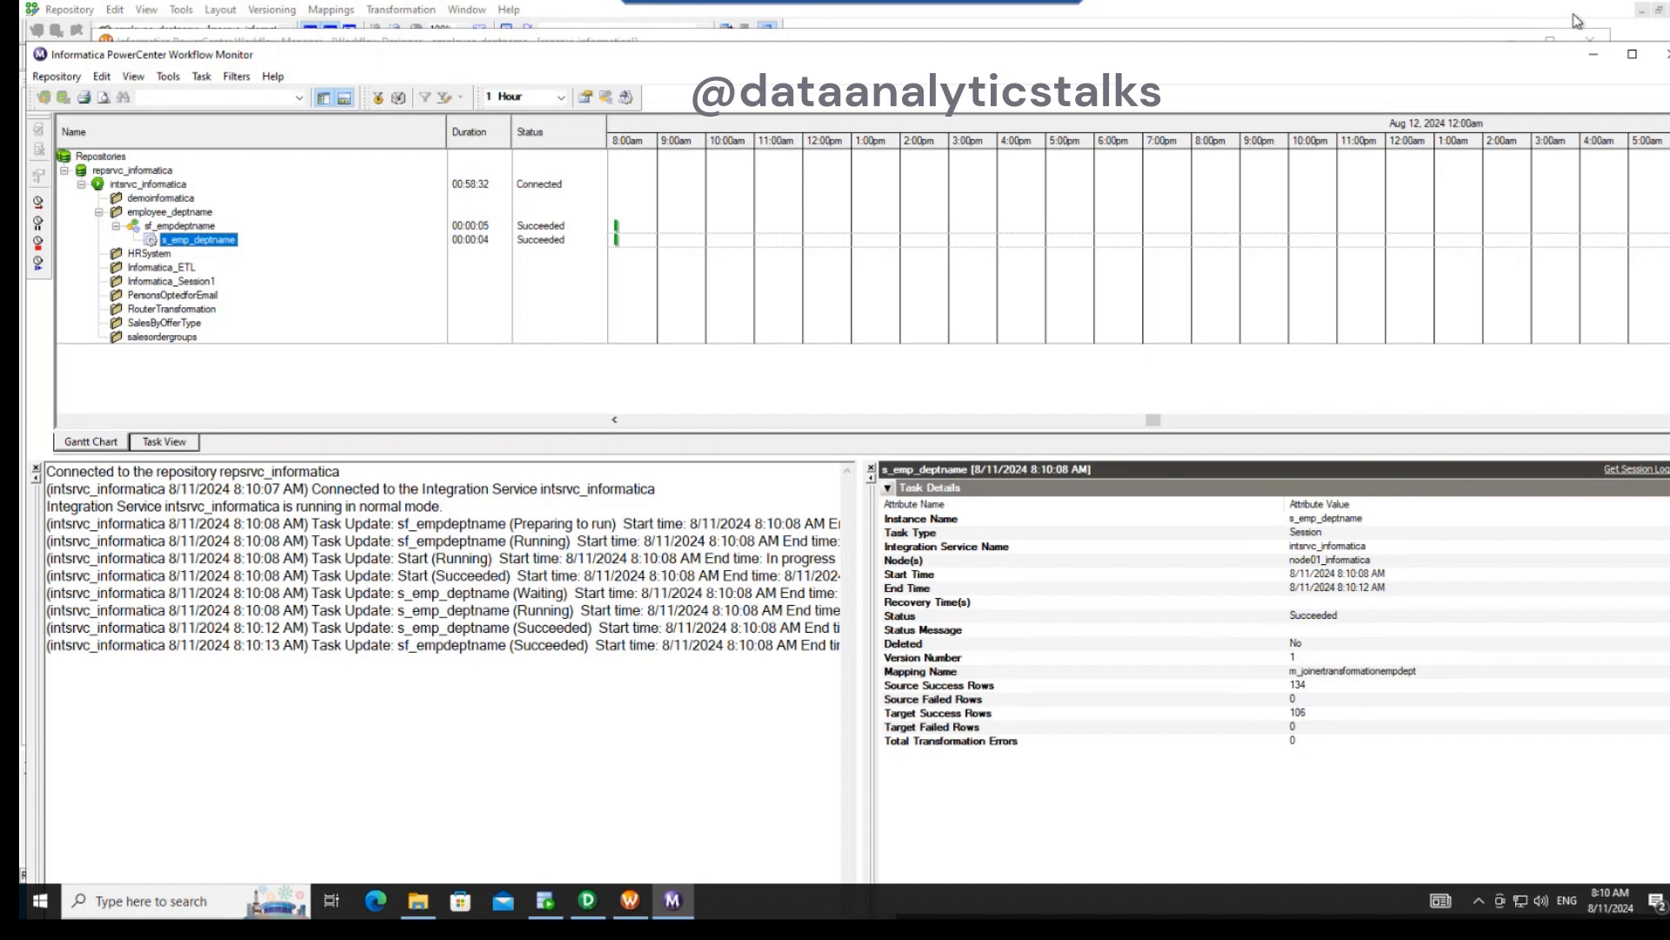
- Switch to Oracle SQL Developer, refresh the EMP_WITH_DEPTNAME data and check the DEPARTMENT_ID and DEPT_NAME columns
{"action": "left_click", "coordinate": [545, 900]}
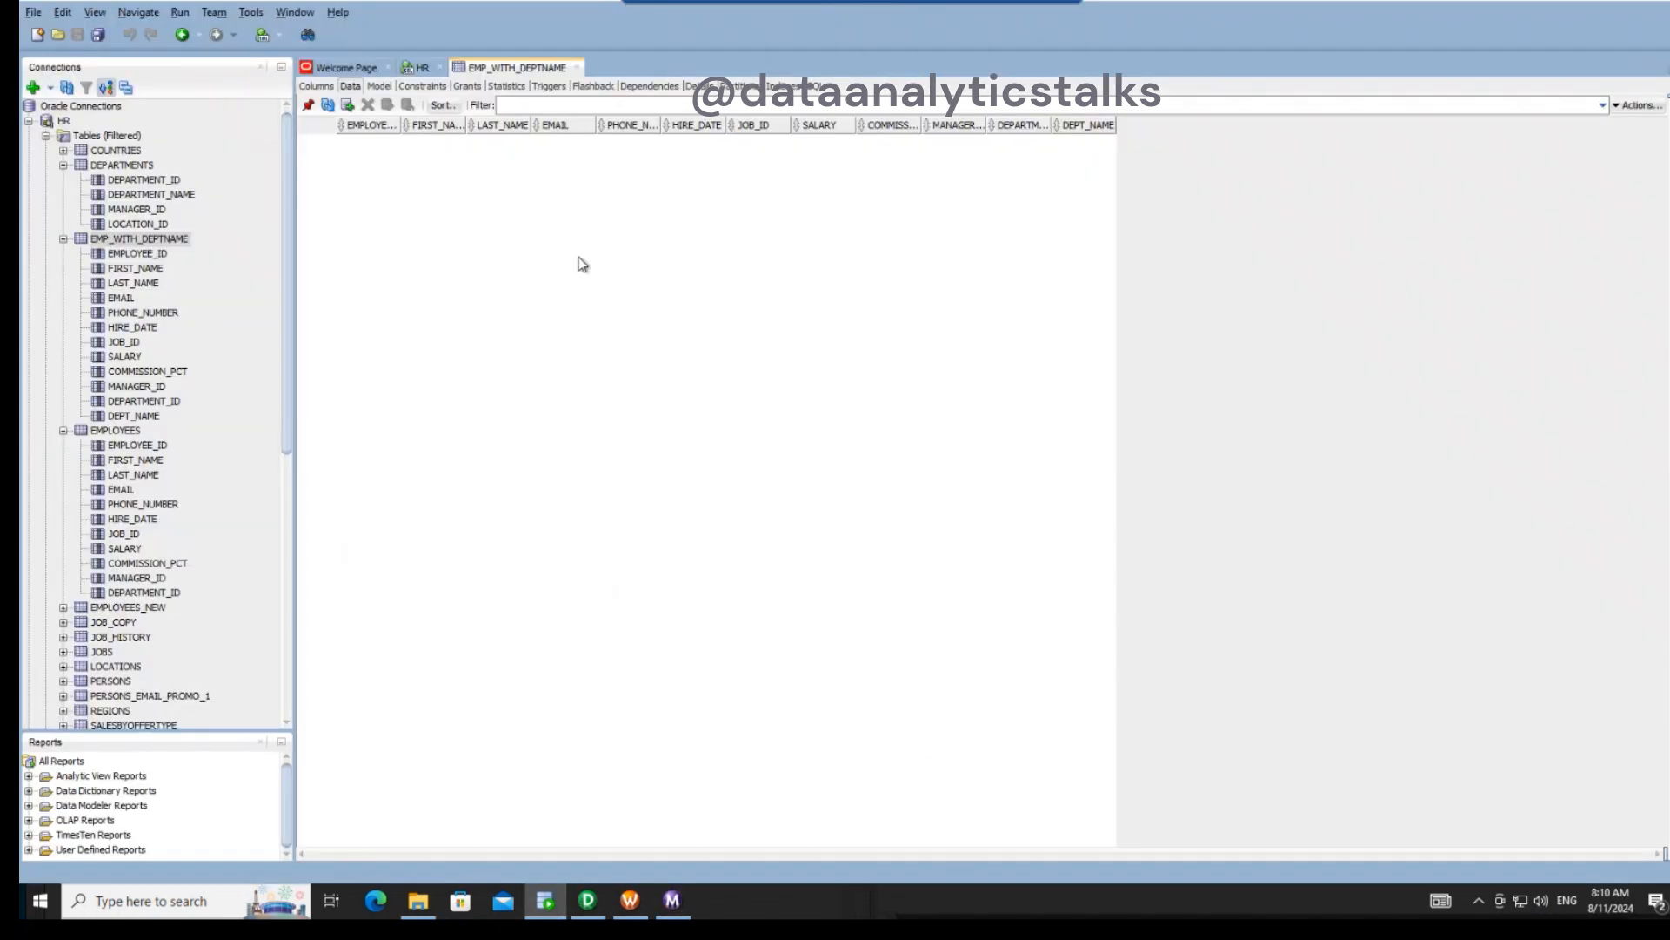
{"action": "left_click", "coordinate": [328, 106]}
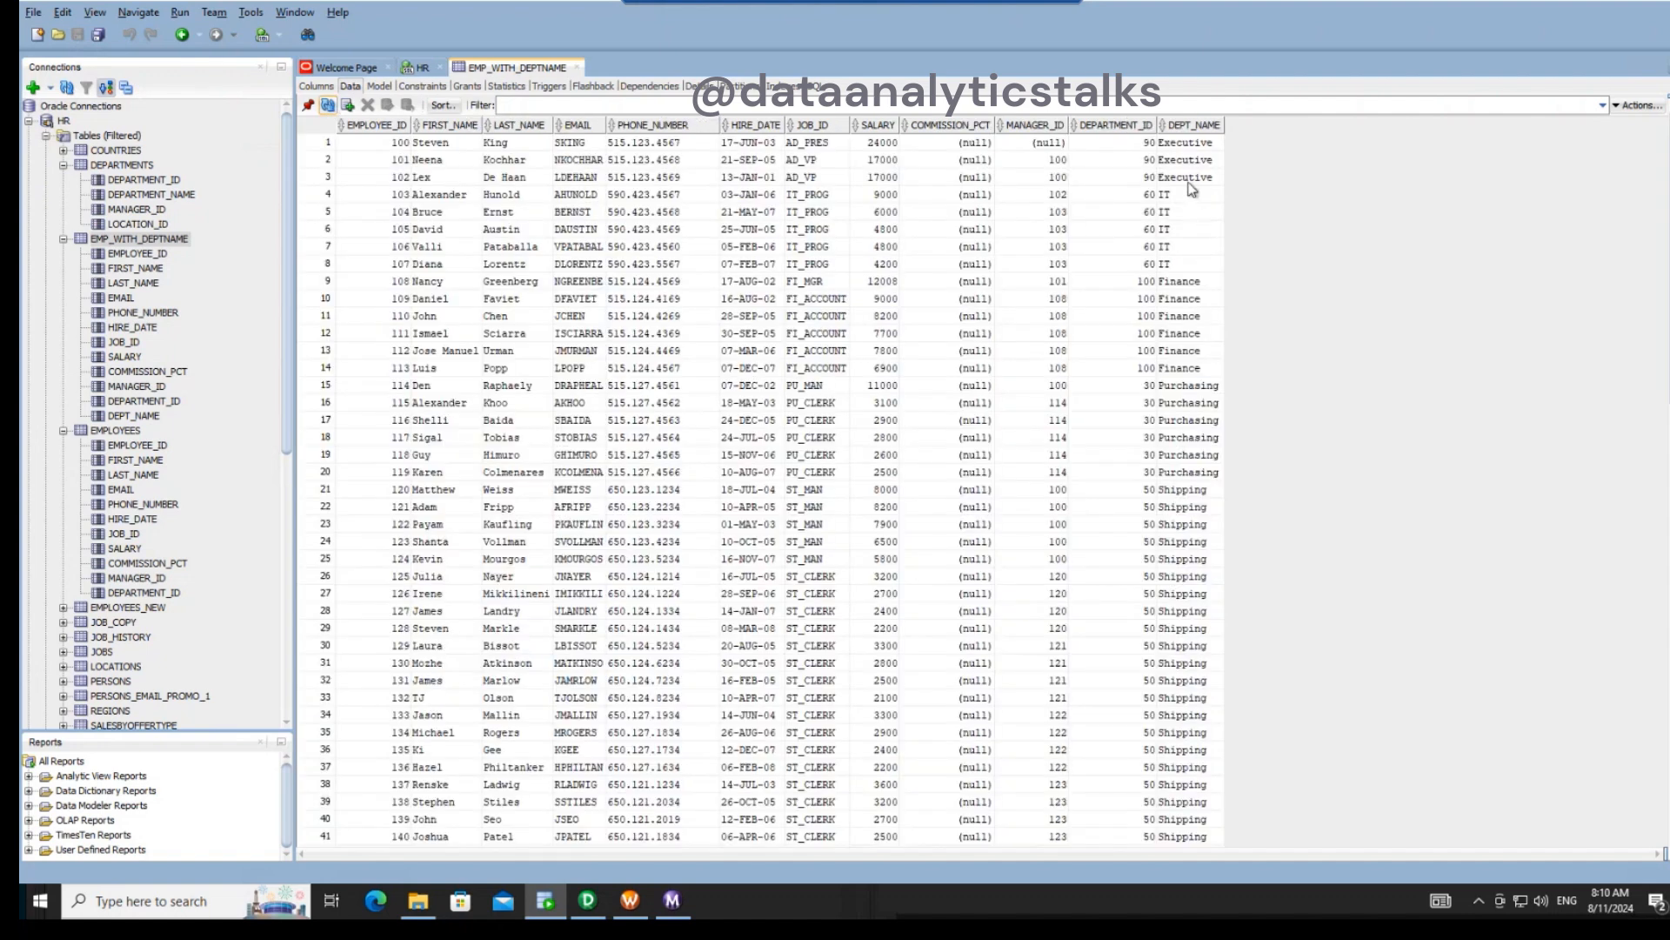
{"action": "left_click_drag", "start_coordinate": [1130, 148], "coordinate": [1197, 481]}
{"action": "scroll", "coordinate": [1196, 481], "scroll_direction": "down", "scroll_amount": 3}
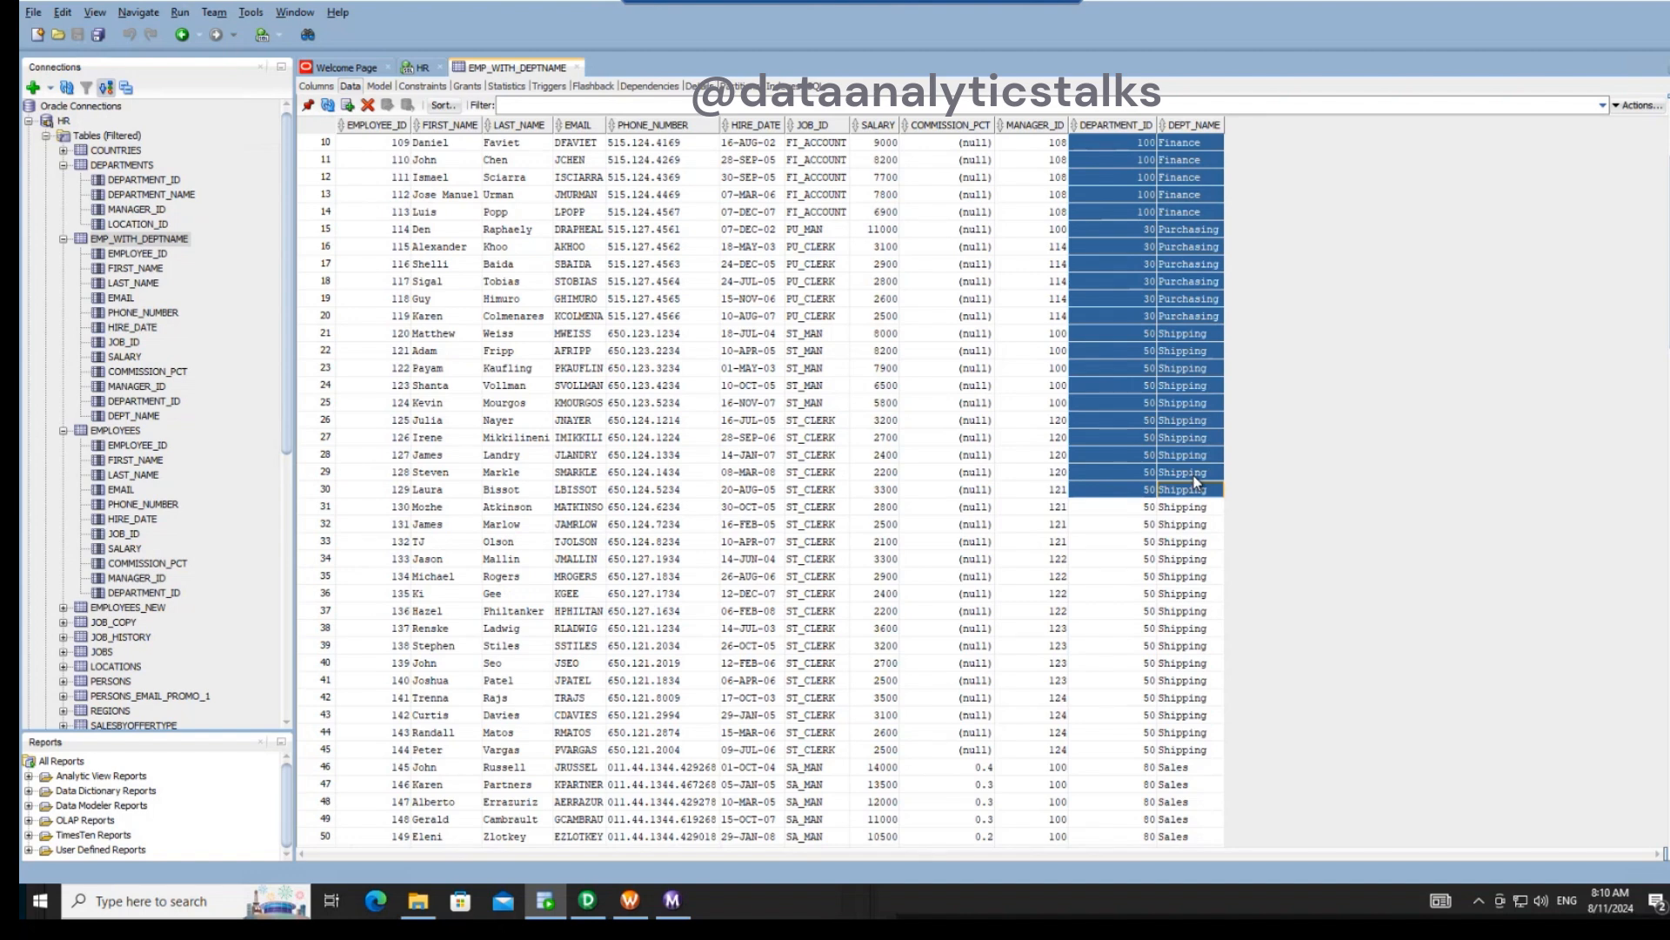
{"action": "scroll", "coordinate": [1174, 652], "scroll_direction": "down", "scroll_amount": 8}
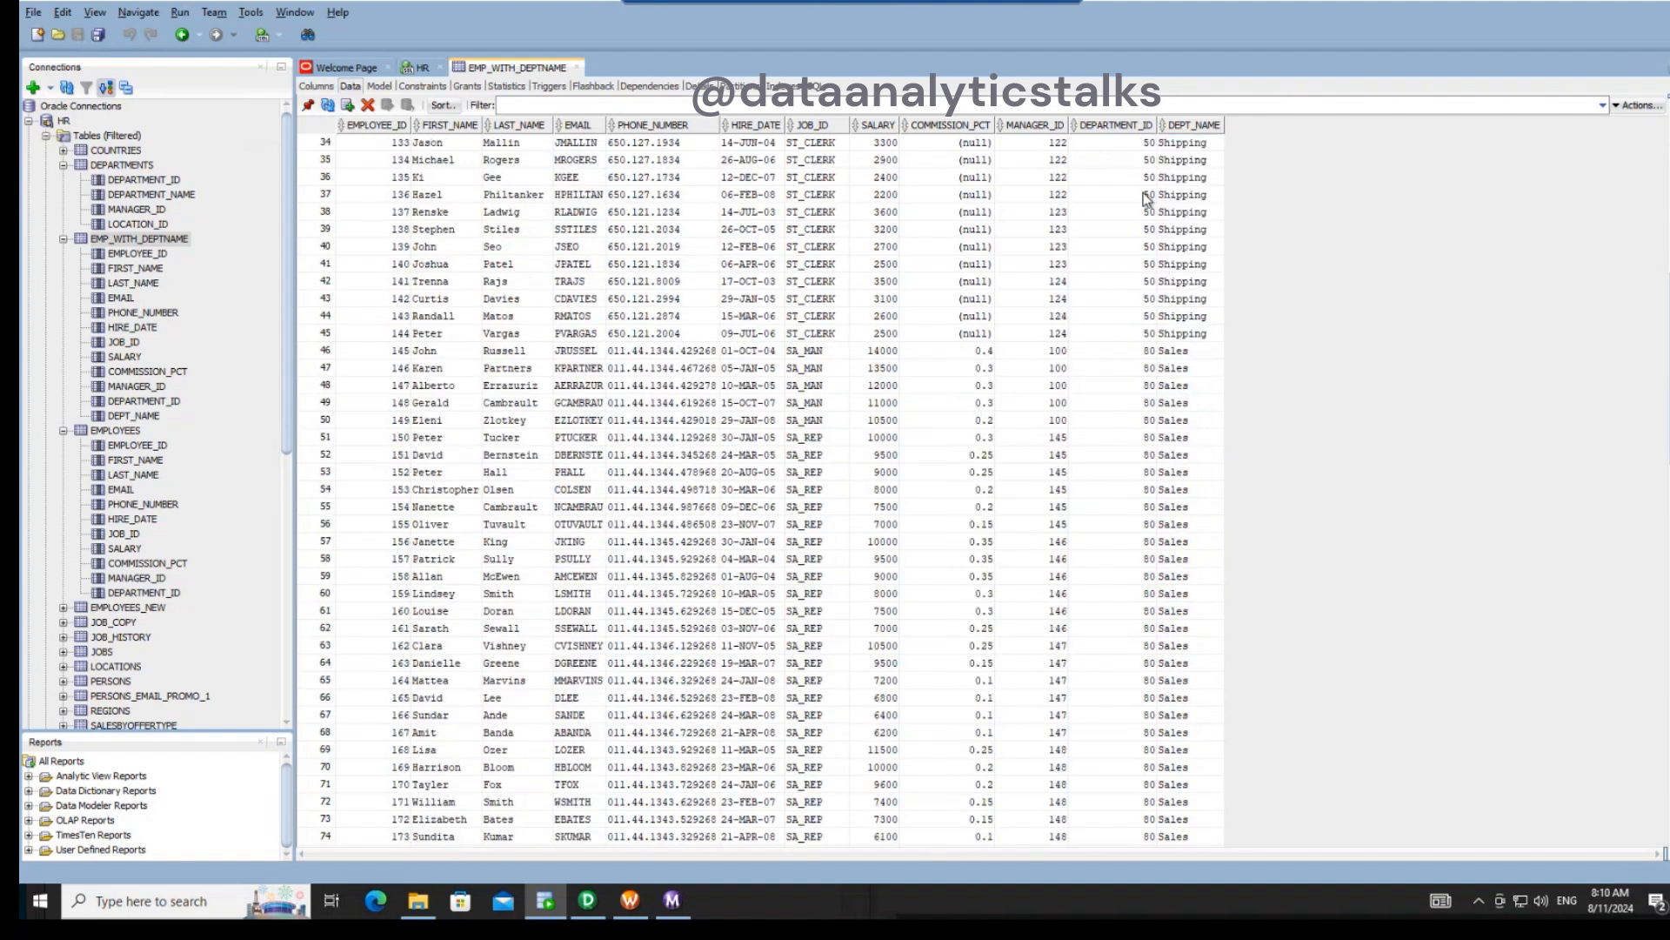
{"action": "left_click", "coordinate": [322, 144]}
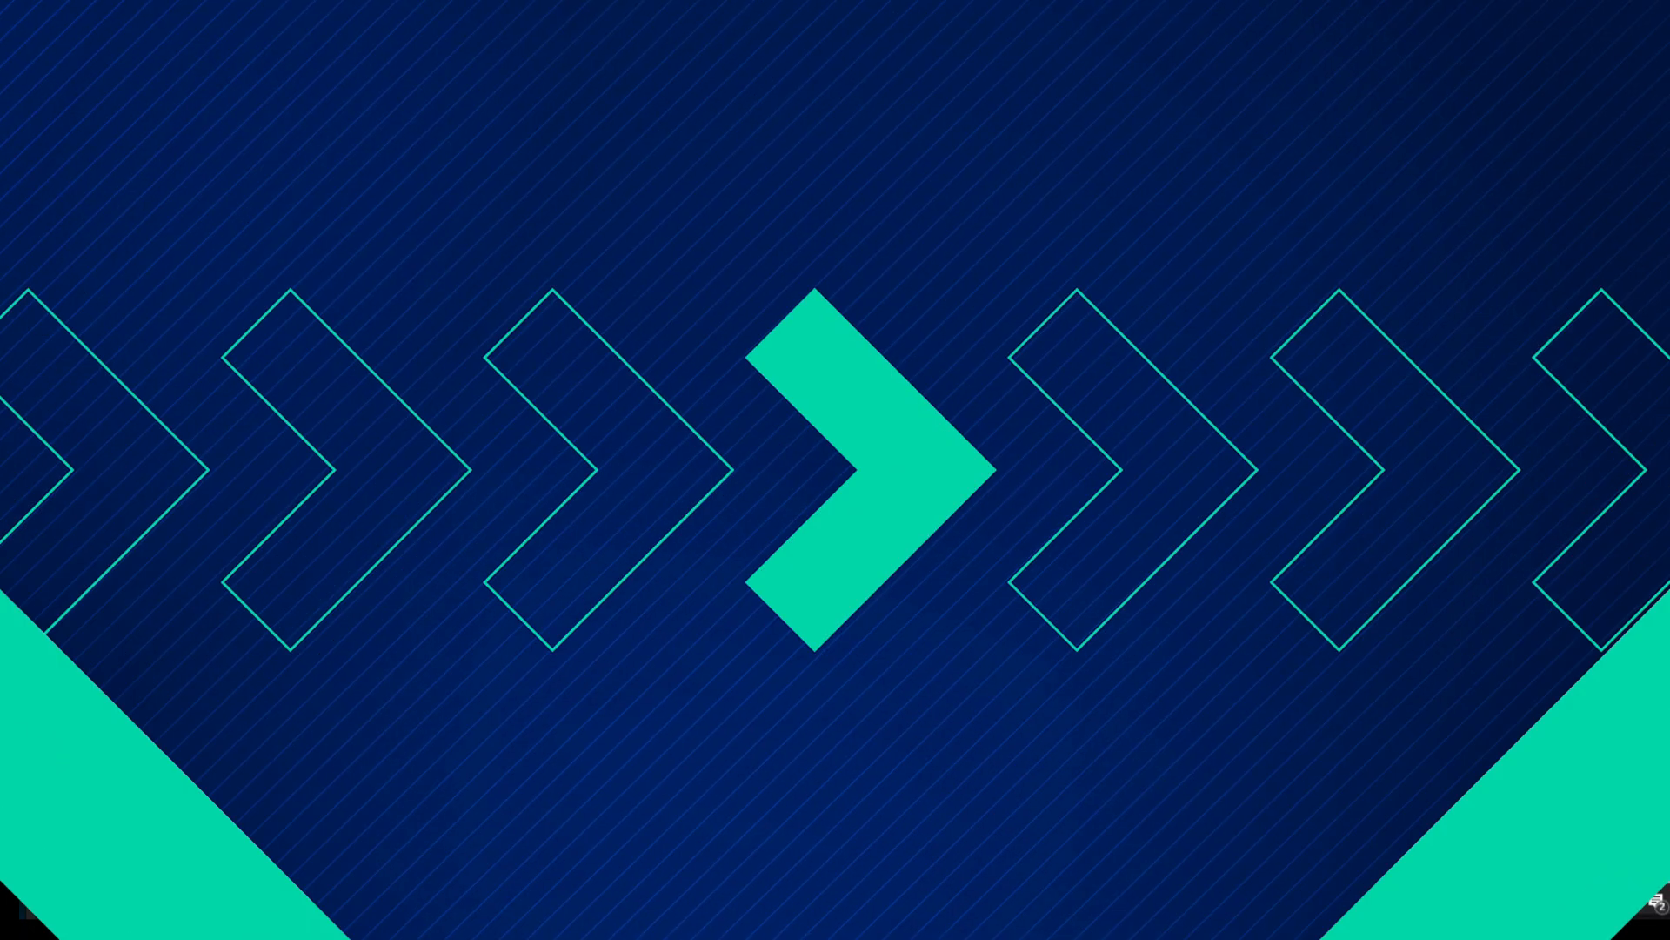